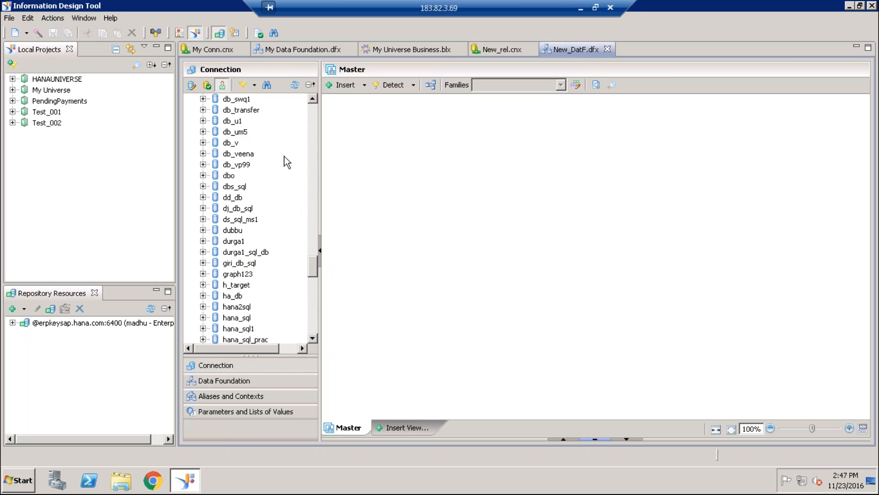
scroll(287, 146, "up", 15)
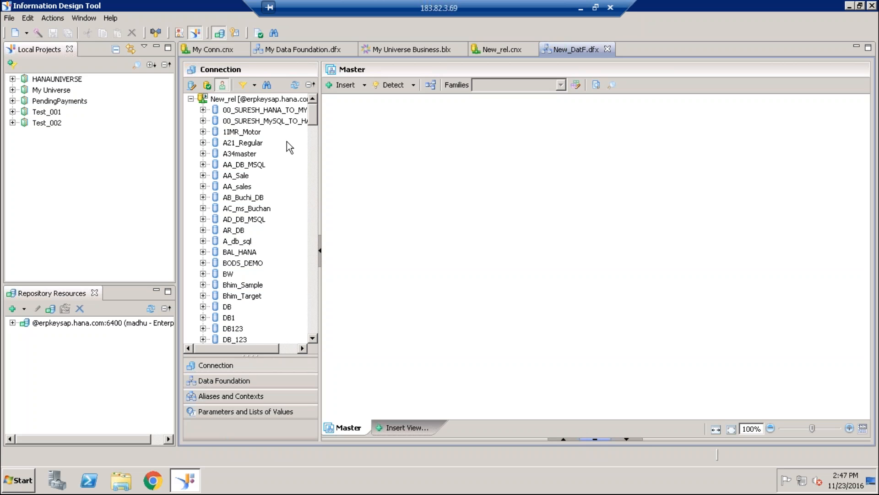
- Examine the contents of the AA_sales and AA_Sale databases in the data foundation's connection
left_click(203, 187)
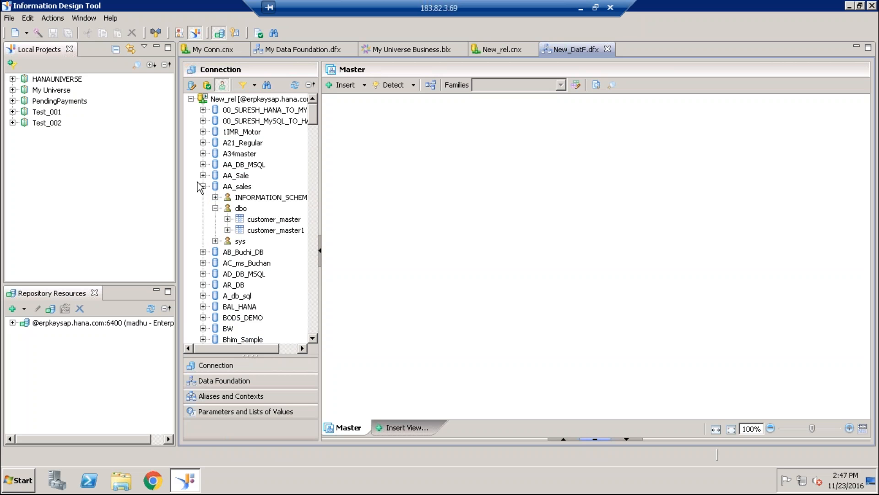
left_click(203, 186)
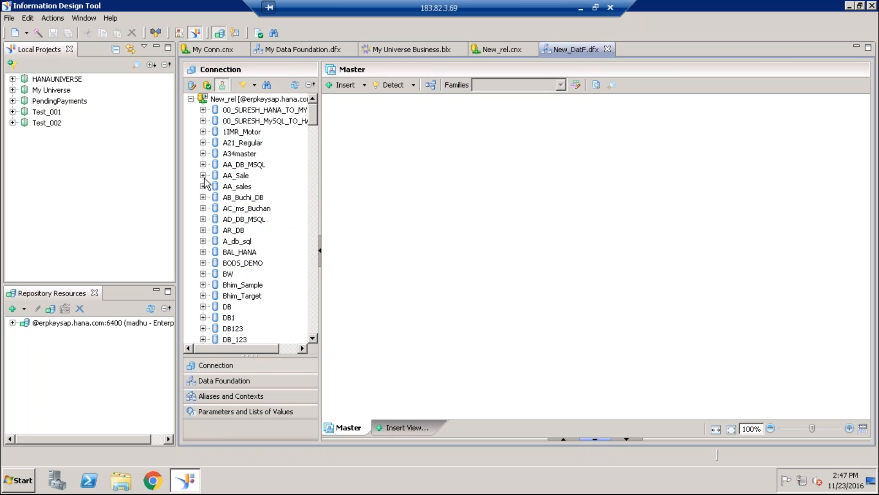
left_click(203, 176)
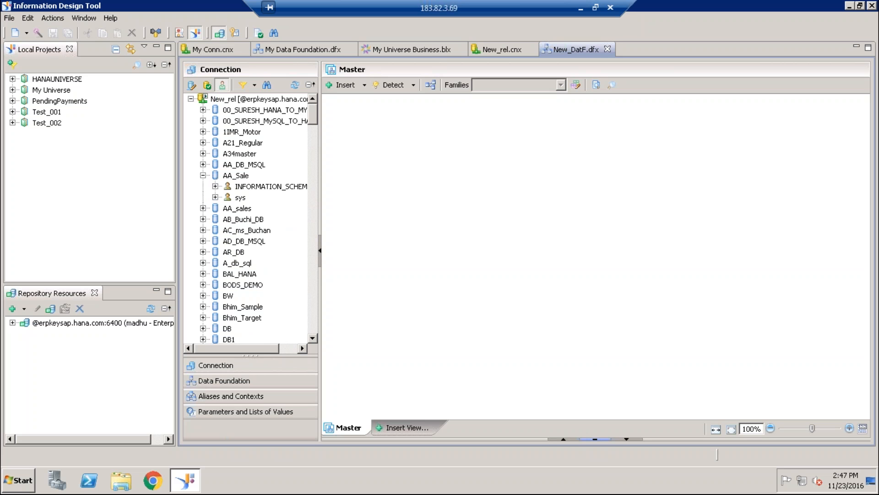
left_click(203, 175)
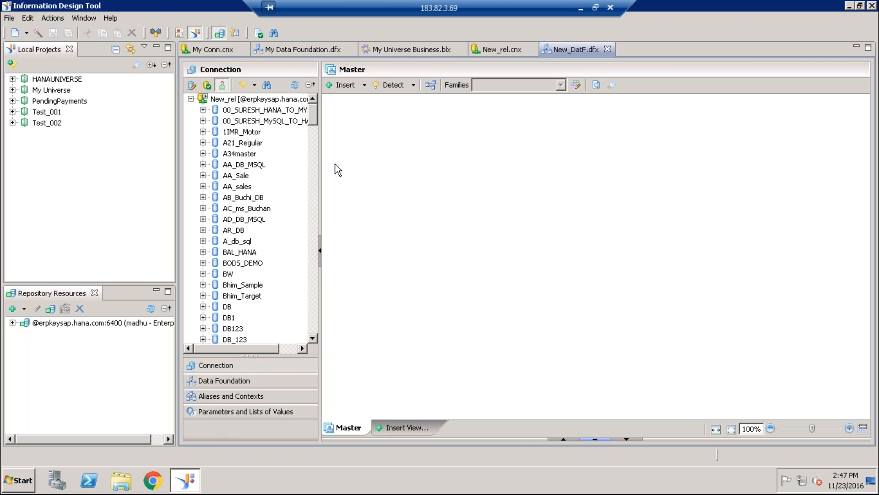
scroll(265, 251, "down", 2)
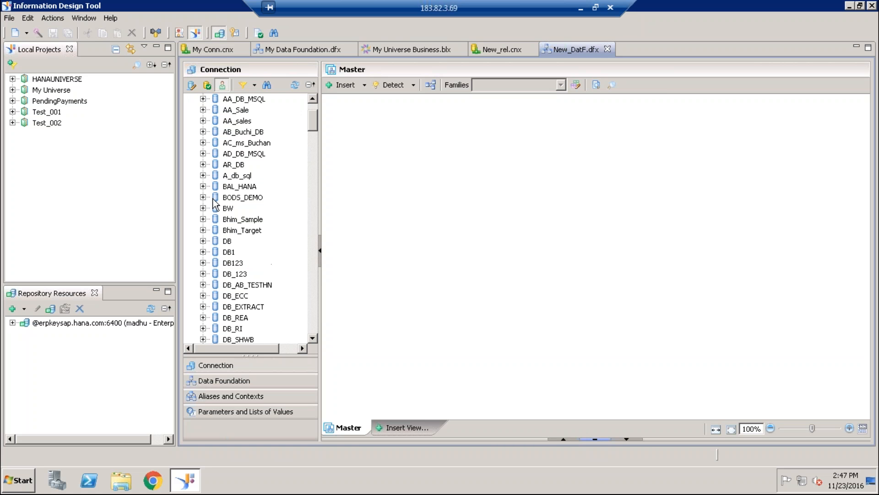
- Examine the resources in the local projects Test_001, including its retrieval folder, and My Universe
left_click(12, 111)
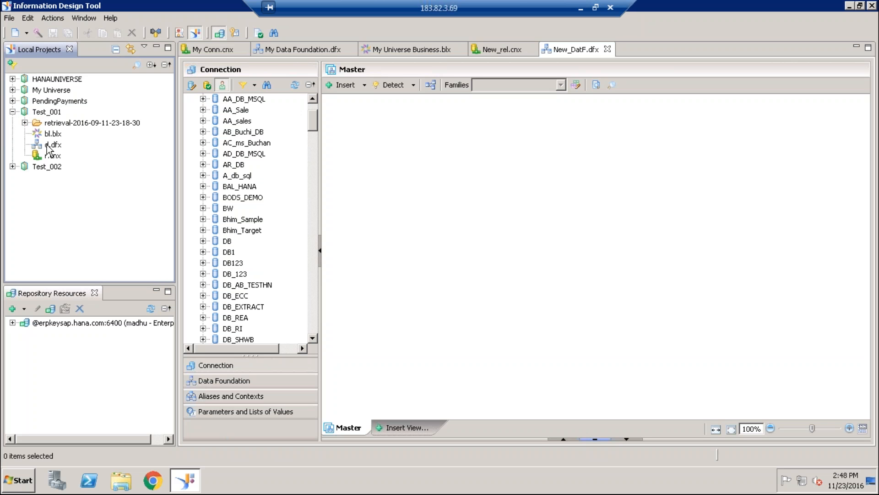
left_click(25, 123)
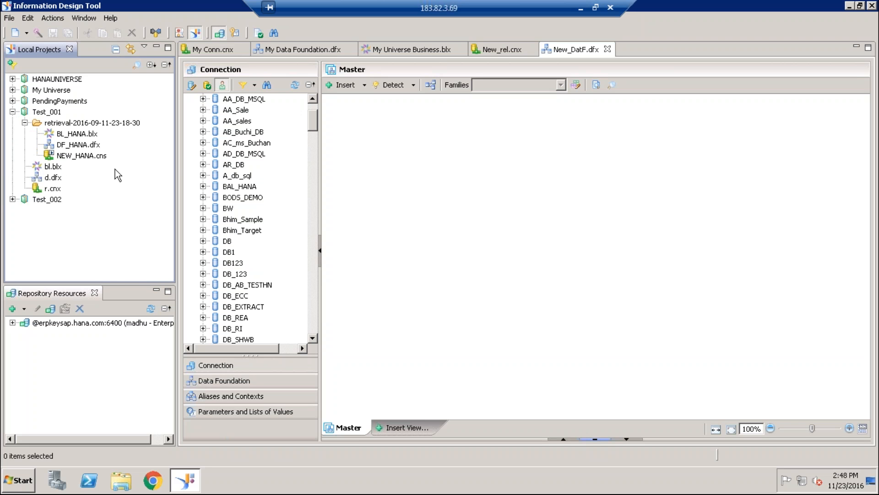
left_click(25, 123)
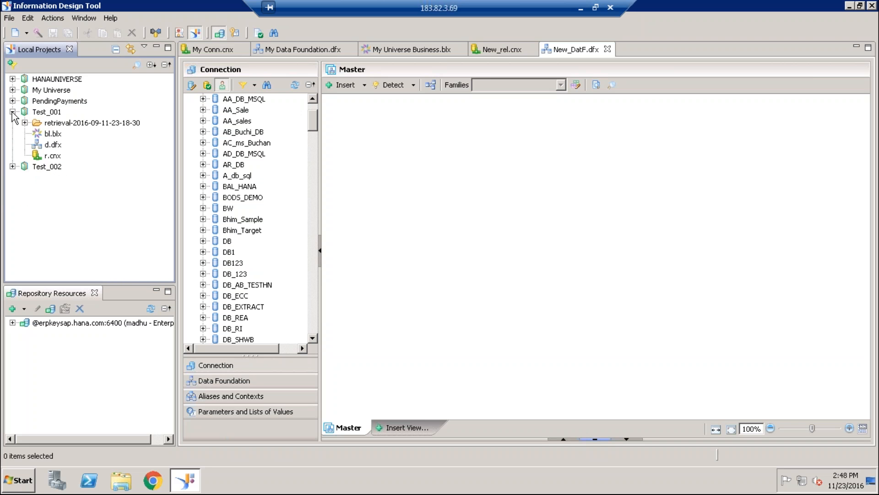
left_click(12, 112)
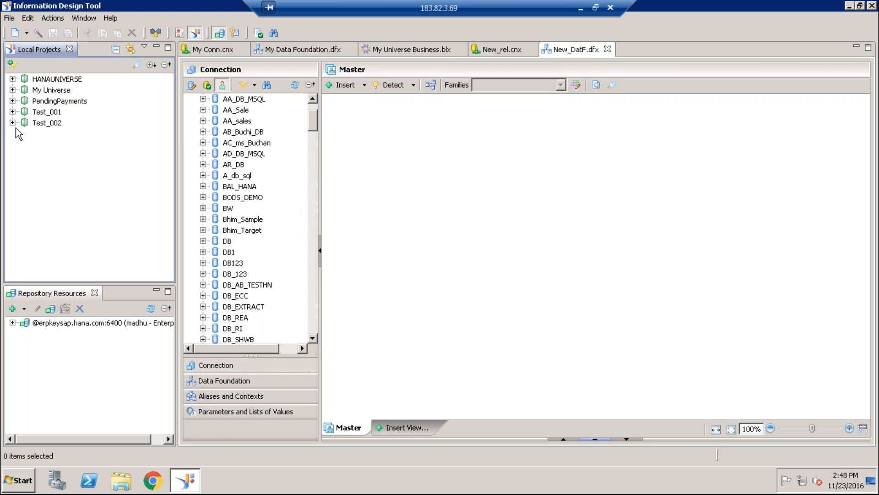
left_click(12, 89)
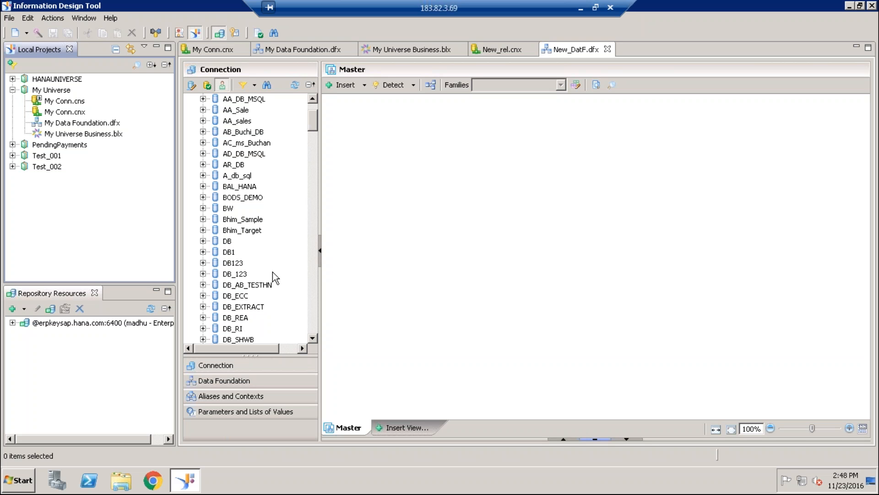
- Find the master database in the connection and expand it to list its dbo tables
scroll(313, 318, "down", 15)
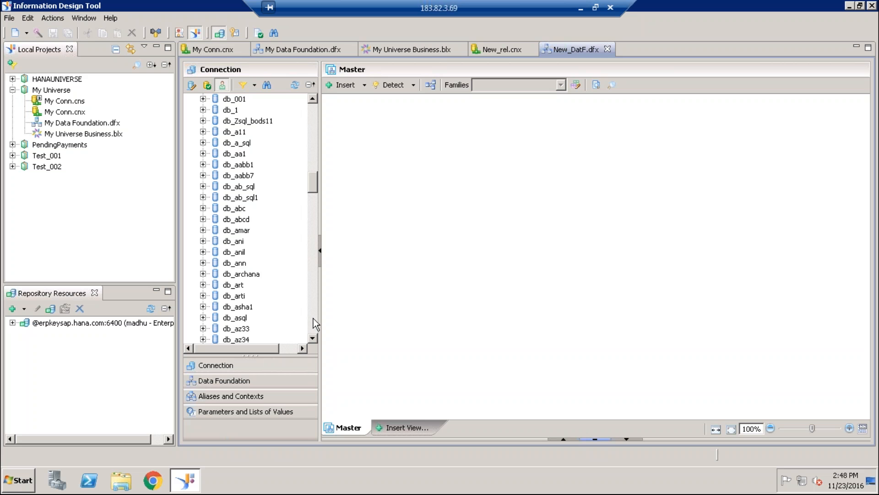
scroll(313, 318, "down", 7)
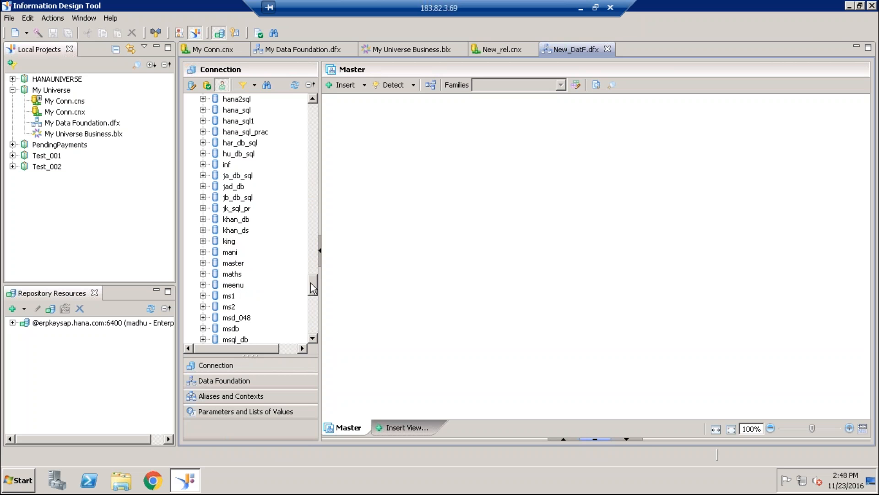
scroll(310, 285, "down", 6)
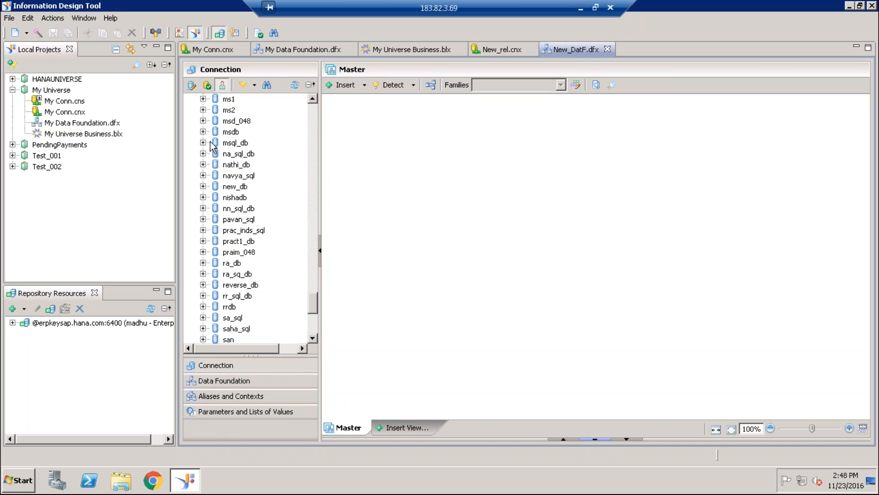
left_click(313, 98)
left_click(313, 98)
left_click(313, 98)
left_click(313, 99)
left_click(203, 110)
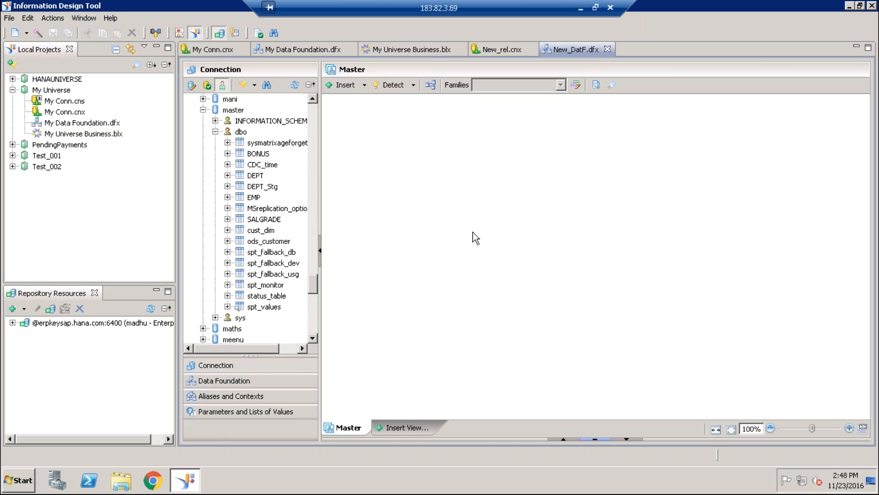
- Insert the DEPT table from master's dbo schema into the data foundation, without adding an alias table
left_click(256, 177)
double_click(260, 178)
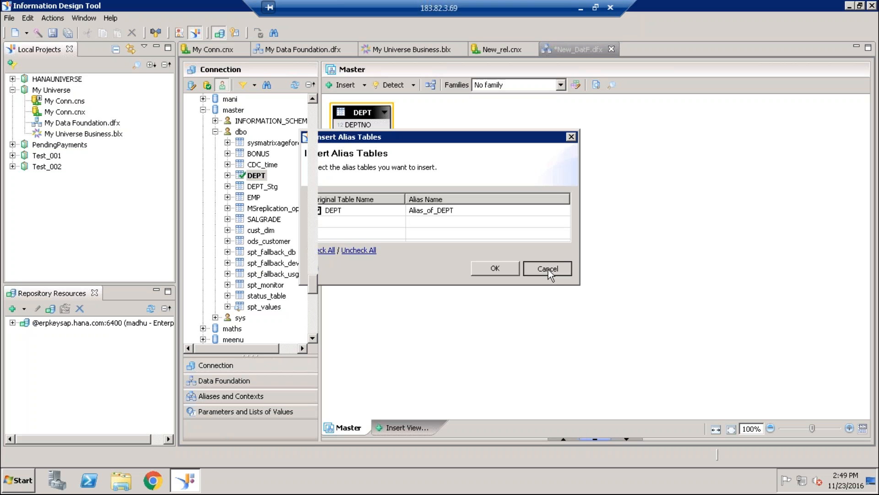
left_click(548, 269)
- Insert the EMP table from master's dbo schema and place it to the right of DEPT, level with it
left_click(253, 197)
left_click_drag(253, 199, 450, 198)
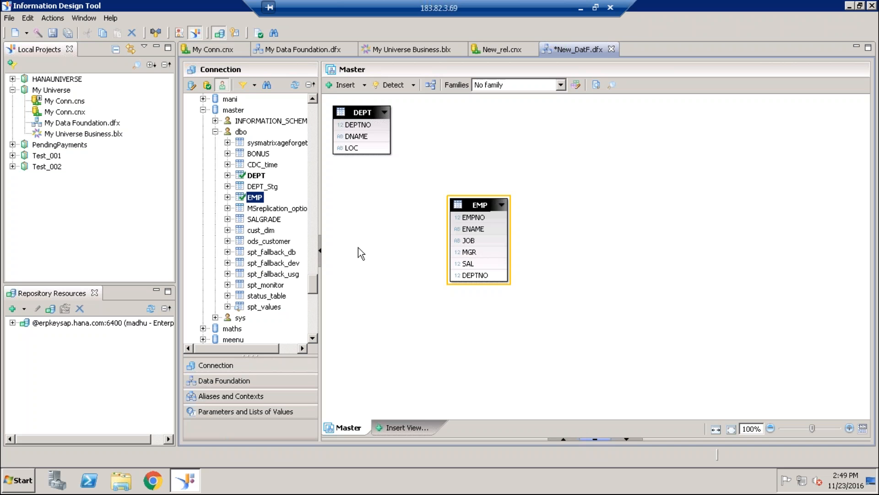
left_click_drag(457, 214, 518, 94)
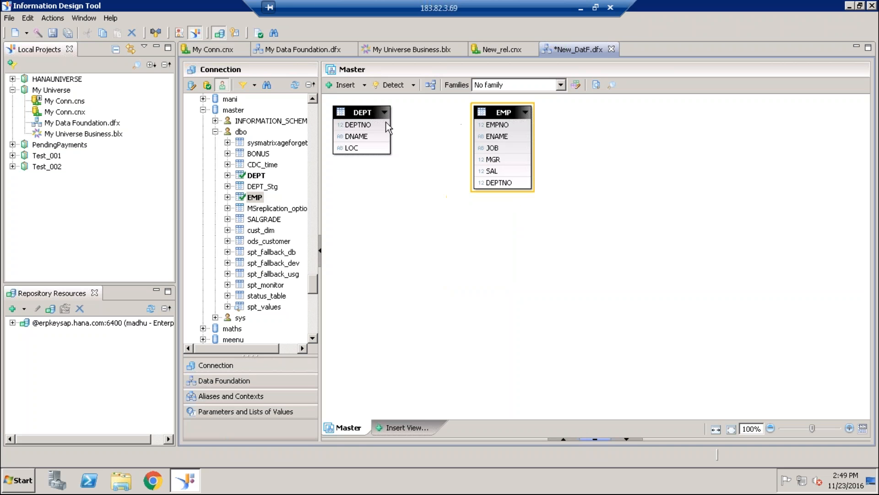
- Move the DEPT table lower on the canvas and join its DEPTNO column to DEPTNO in EMP
left_click(386, 122)
left_click_drag(386, 122, 409, 186)
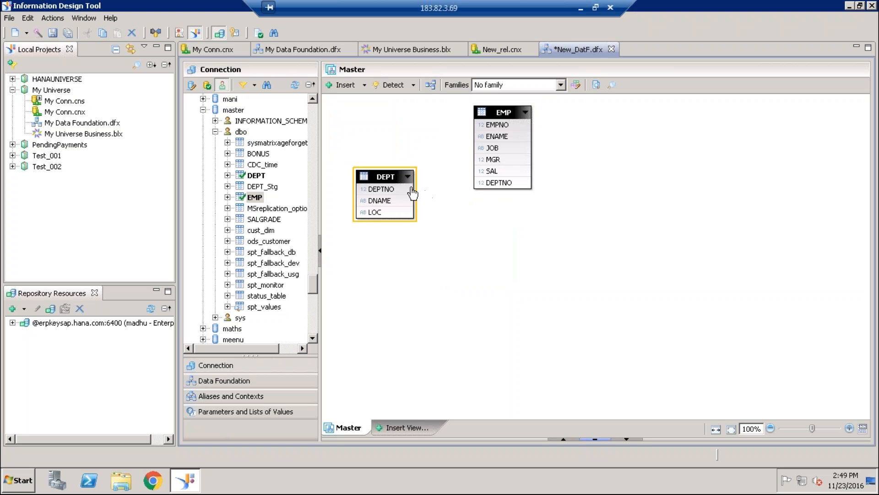
left_click_drag(409, 189, 479, 184)
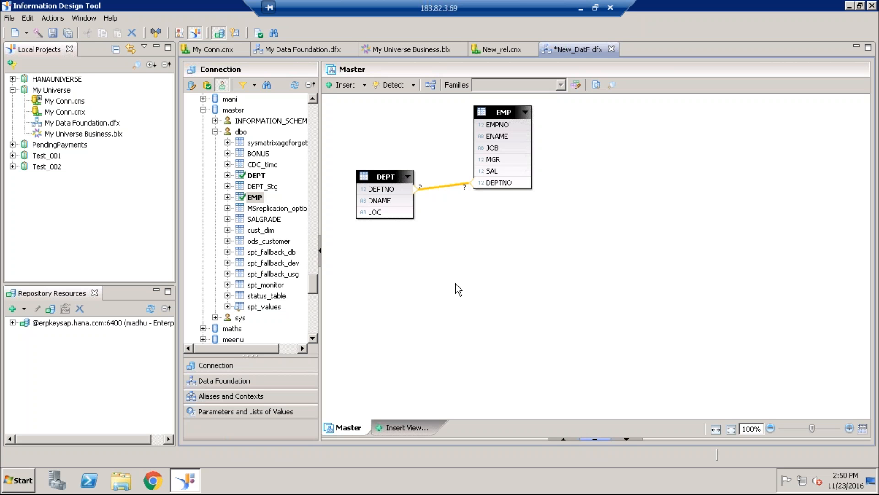
double_click(268, 231)
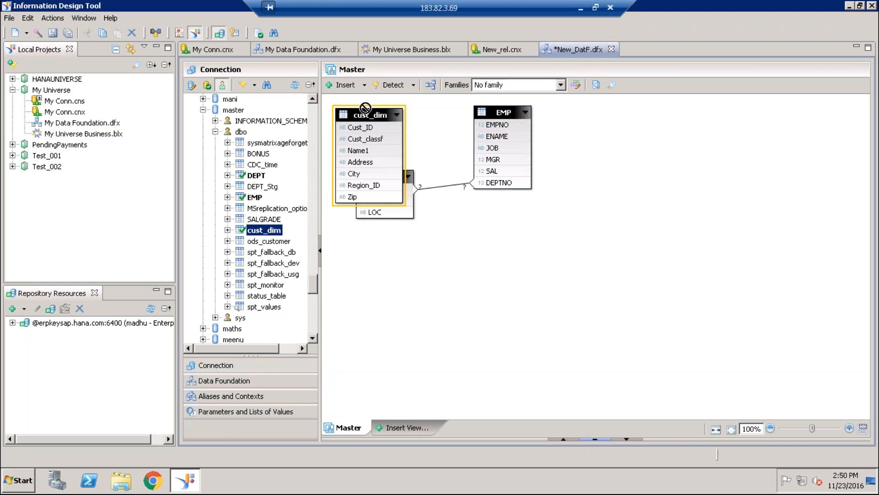
mouse_move(371, 114)
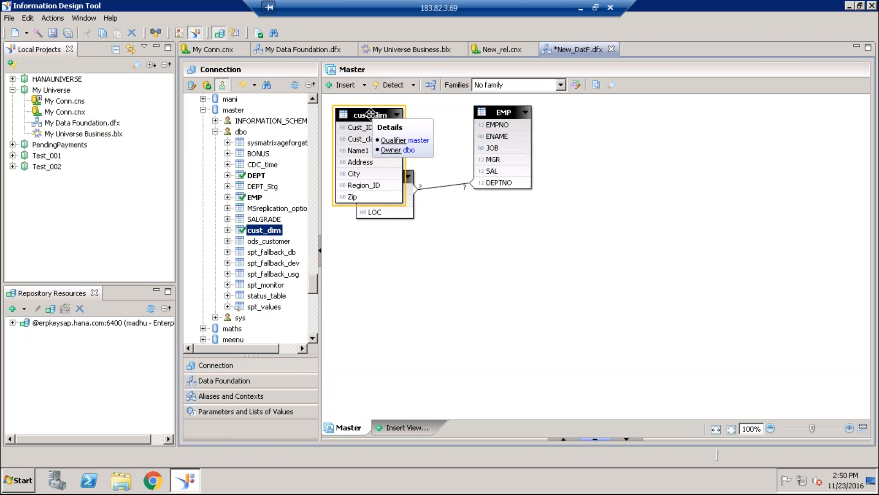
key("Delete")
left_click(505, 245)
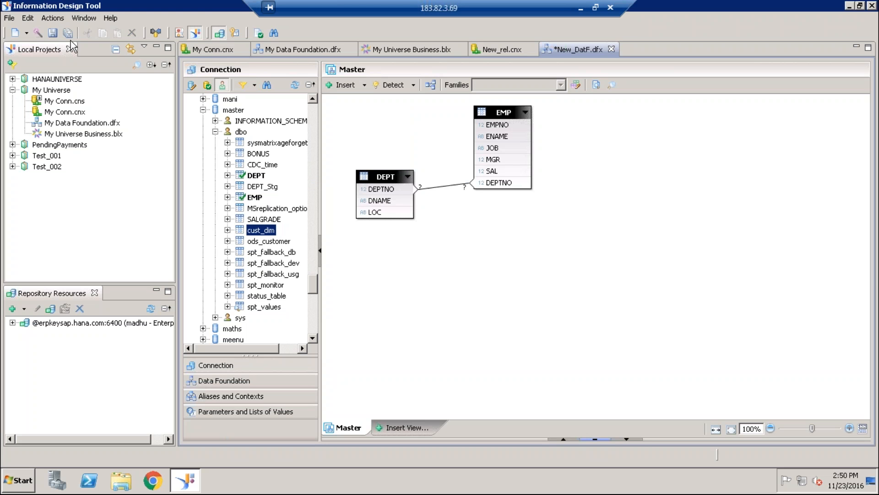
- Save the data foundation and start a new business layer in Test_002 with Relational Data Foundation as the source type
left_click(52, 33)
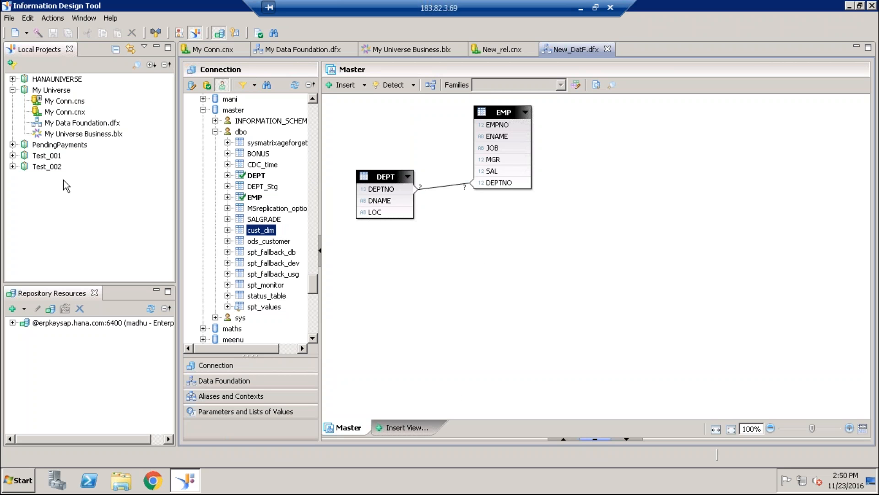
left_click(13, 167)
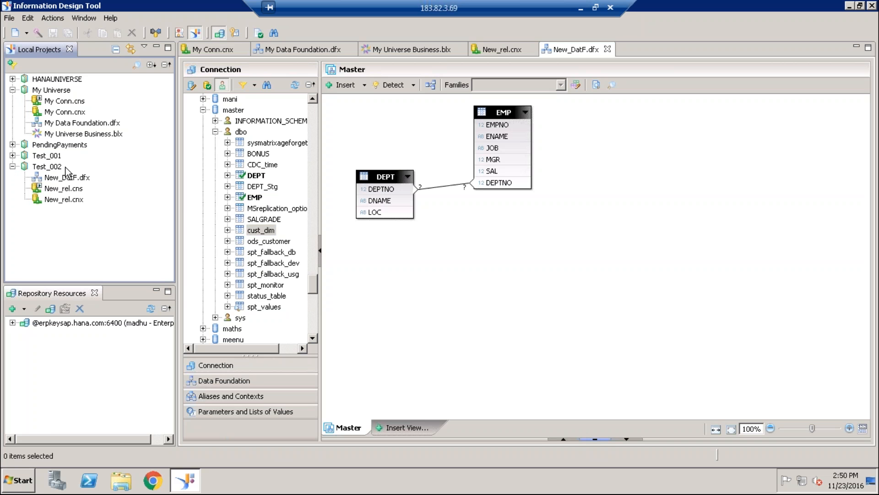
right_click(57, 167)
mouse_move(81, 175)
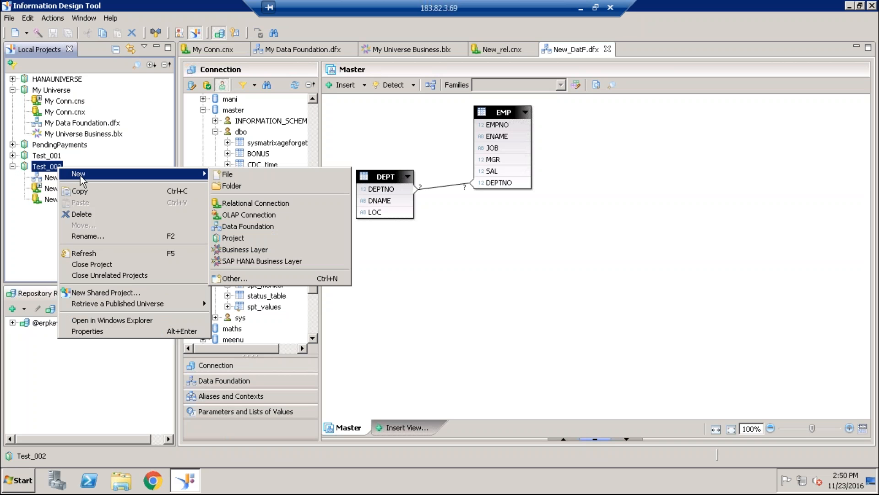
left_click(257, 251)
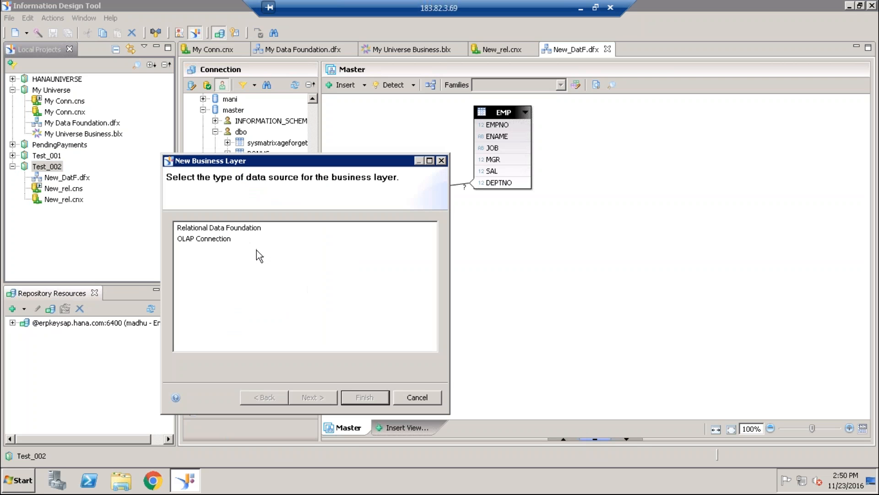
left_click(219, 228)
left_click(305, 398)
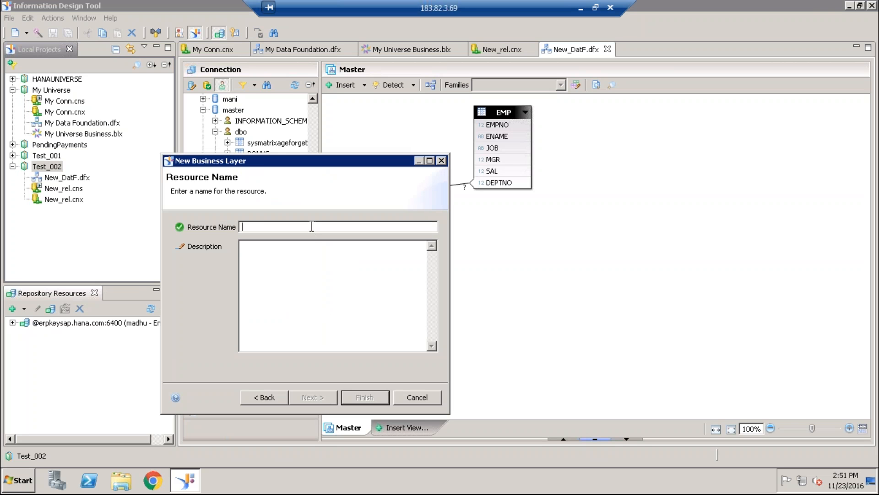
- Name the business layer New_BL and create it on New_DatF.dfx with automatic creation of folders and objects turned off
type("New_")
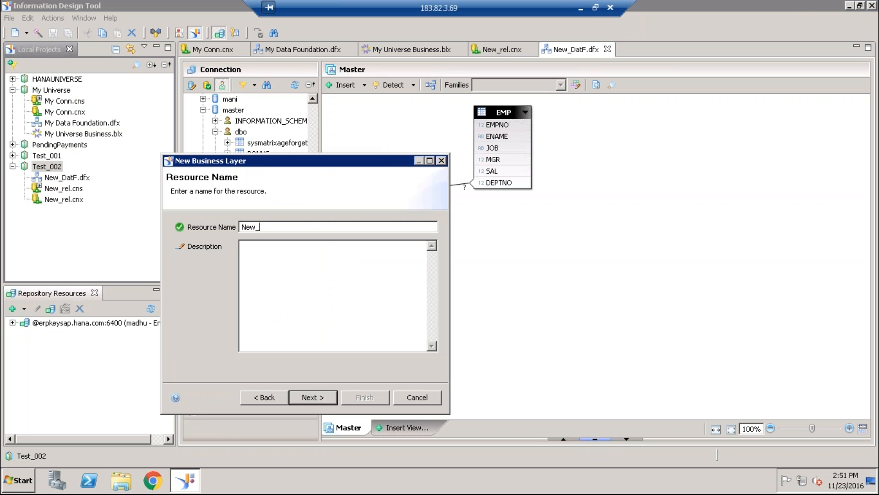
type("BL")
left_click(320, 397)
left_click(205, 243)
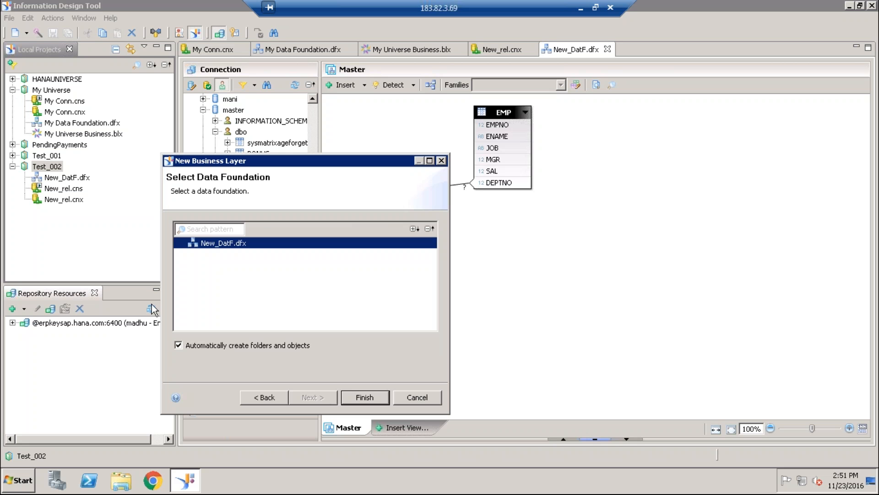
left_click(179, 346)
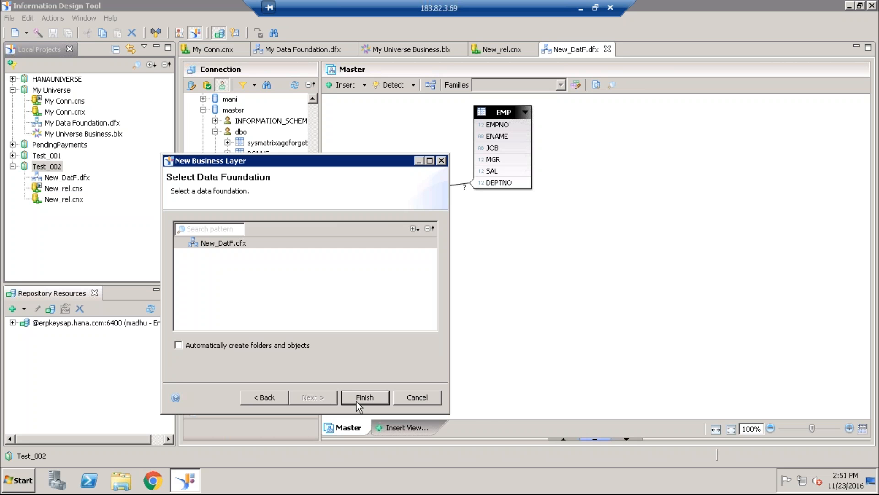
left_click(357, 398)
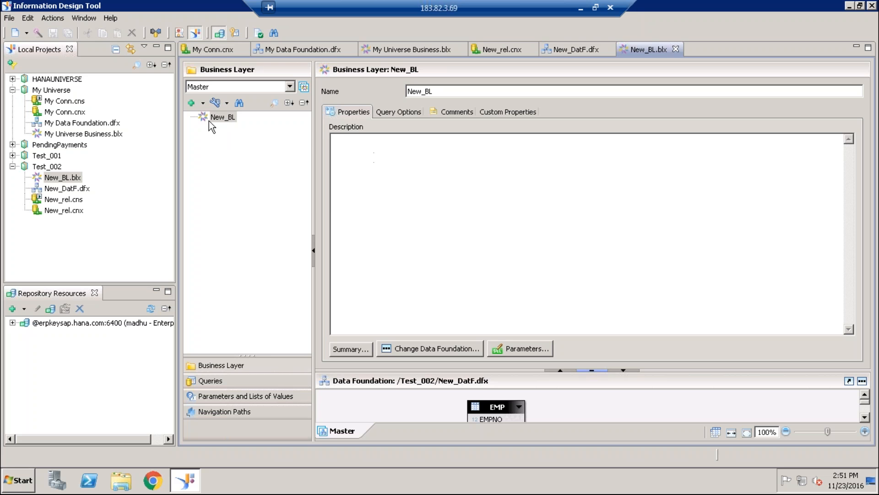
- Add a folder named New_Test_1 to the New_BL business layer
right_click(220, 118)
mouse_move(241, 123)
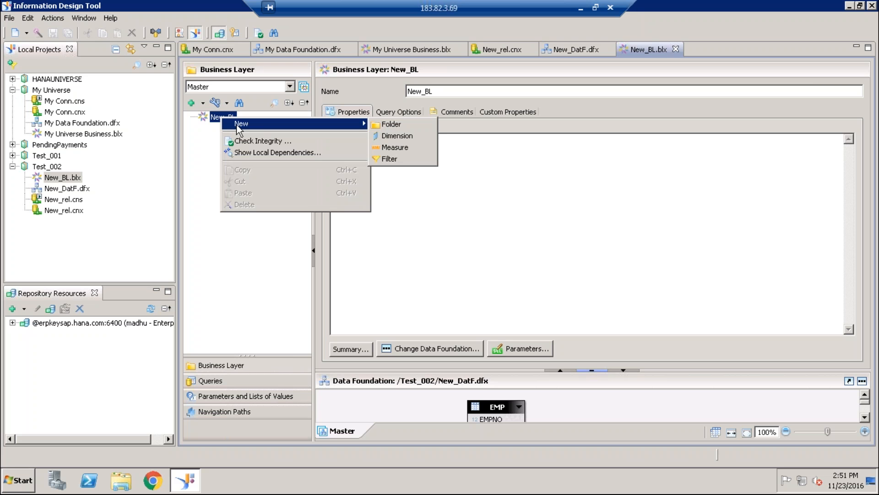
left_click(398, 124)
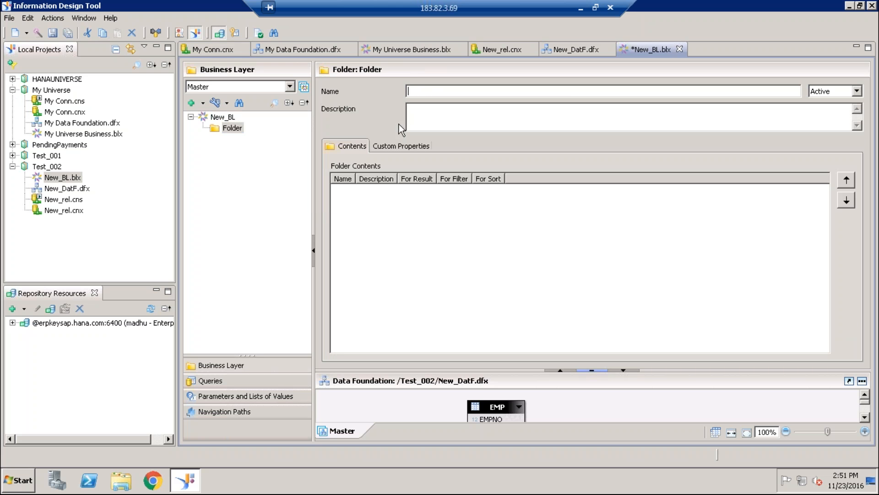
type("New_Test_1")
left_click(247, 216)
- Enlarge the data foundation view and add the DEPTNO and DNAME columns of DEPT to the New_Test_1 folder
right_click(256, 128)
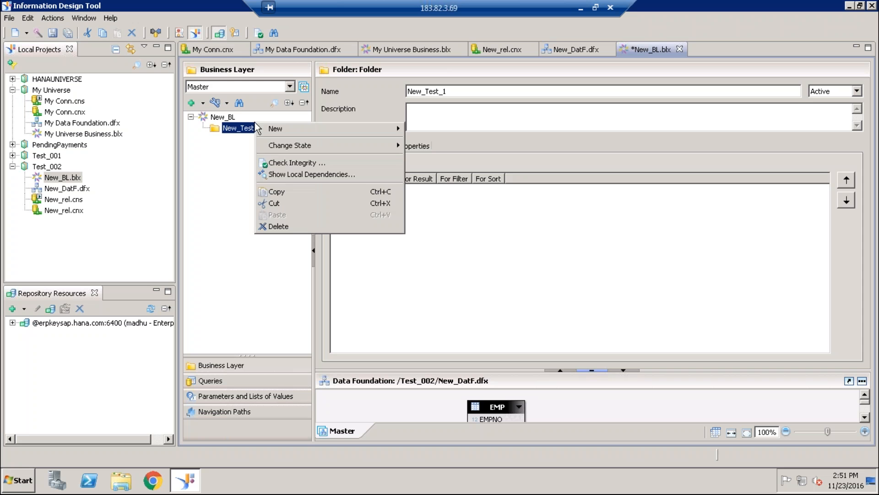
left_click(213, 207)
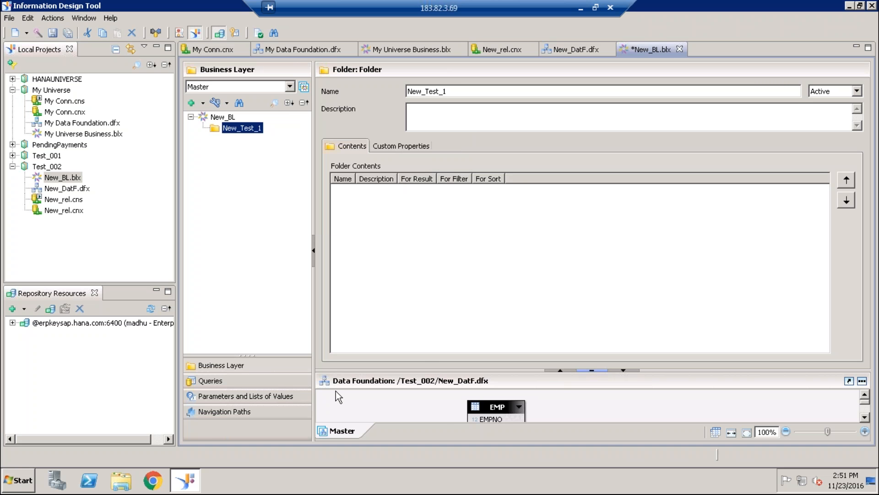
left_click_drag(490, 367, 493, 244)
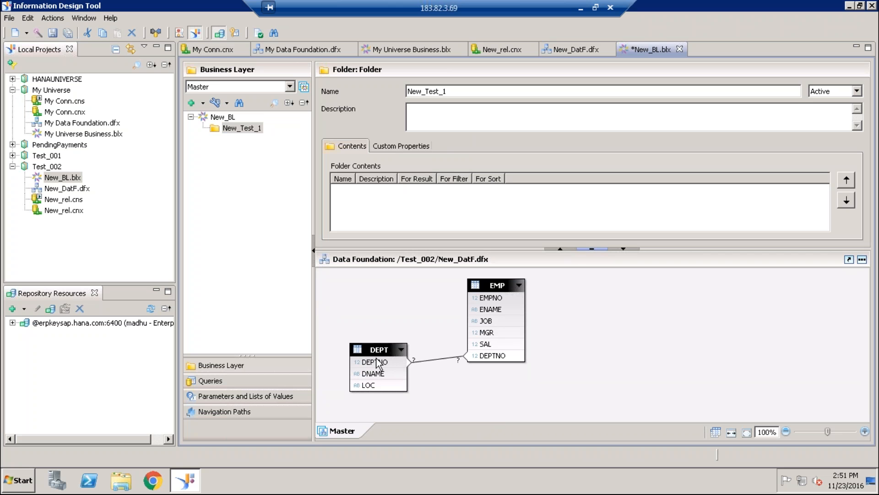
left_click_drag(375, 362, 247, 128)
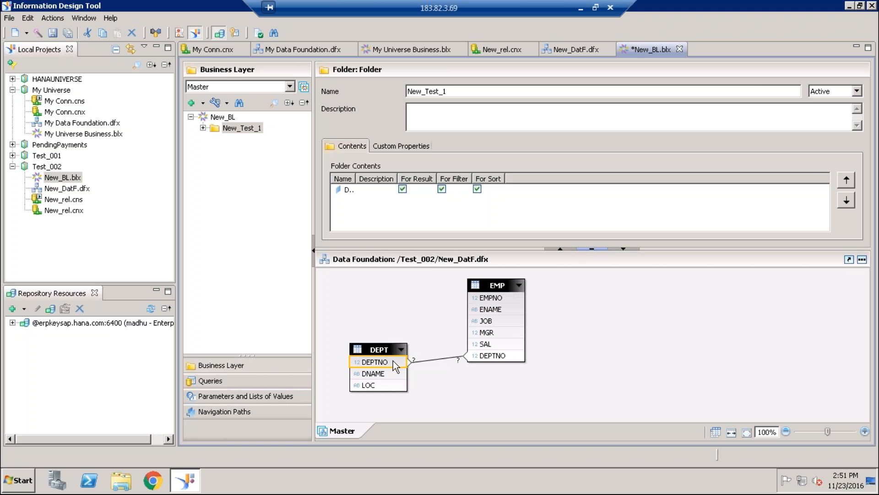
left_click_drag(385, 376, 257, 184)
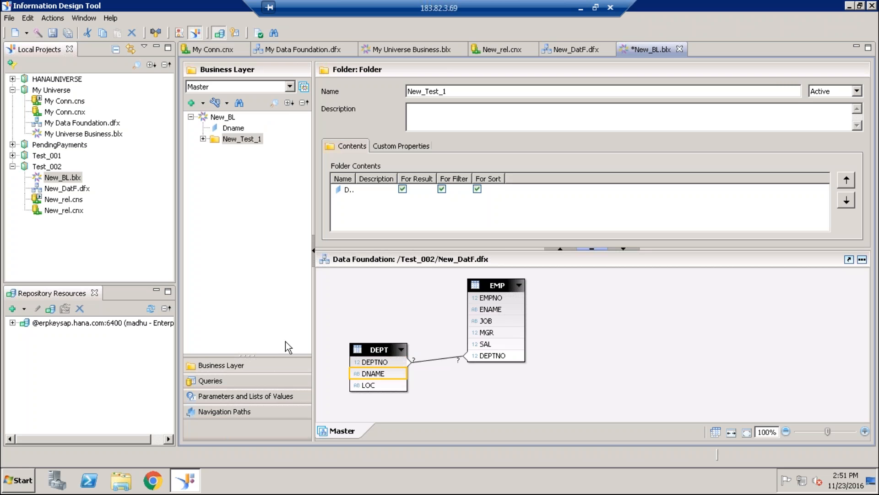
left_click_drag(232, 129, 237, 143)
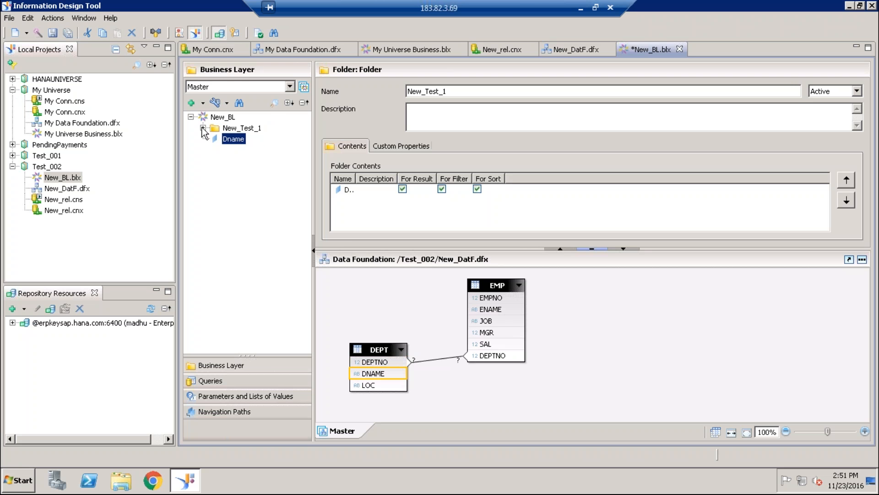
left_click(203, 128)
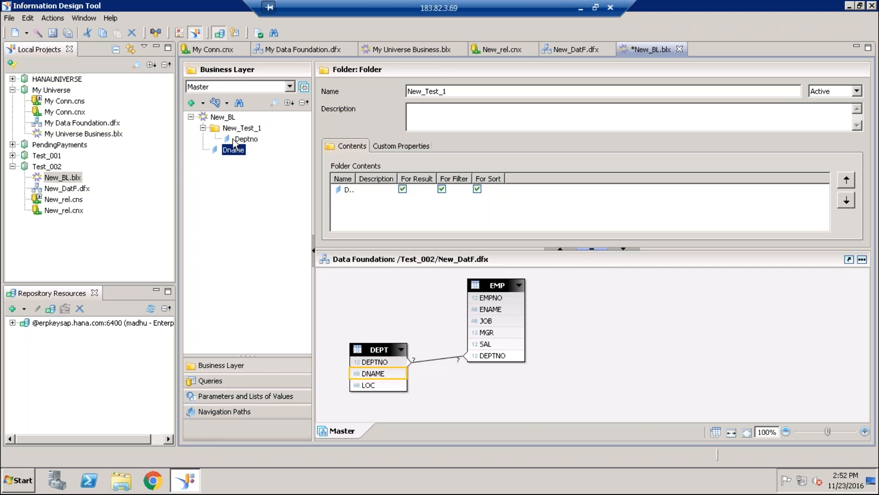
left_click_drag(228, 141, 233, 129)
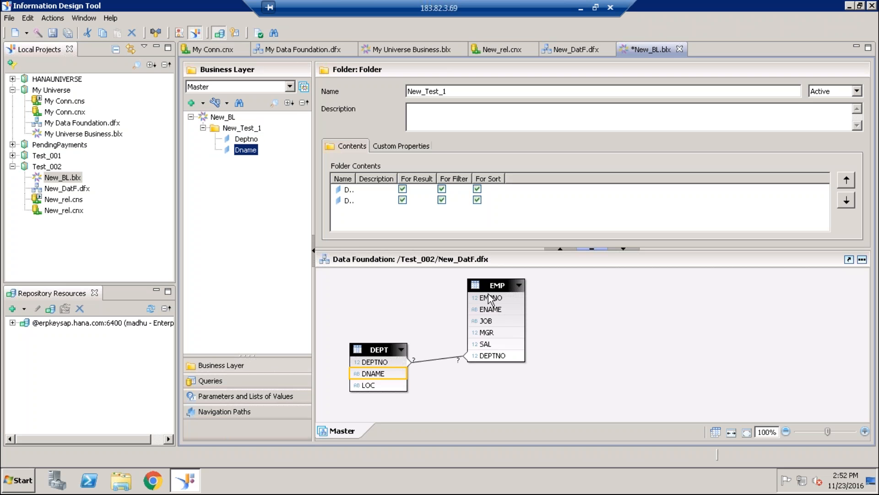
- Add the EMPNO, ENAME and SAL columns of the EMP table to the New_Test_1 folder
left_click_drag(491, 298, 242, 128)
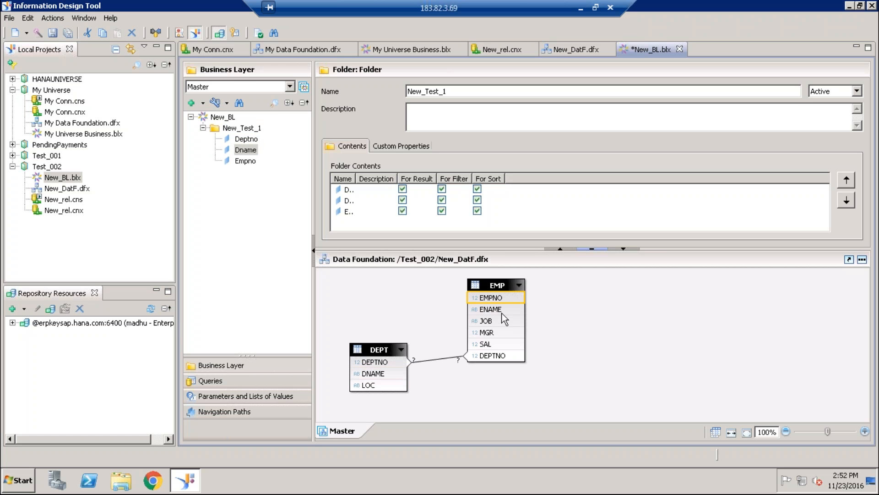
left_click_drag(501, 313, 253, 130)
left_click(255, 275)
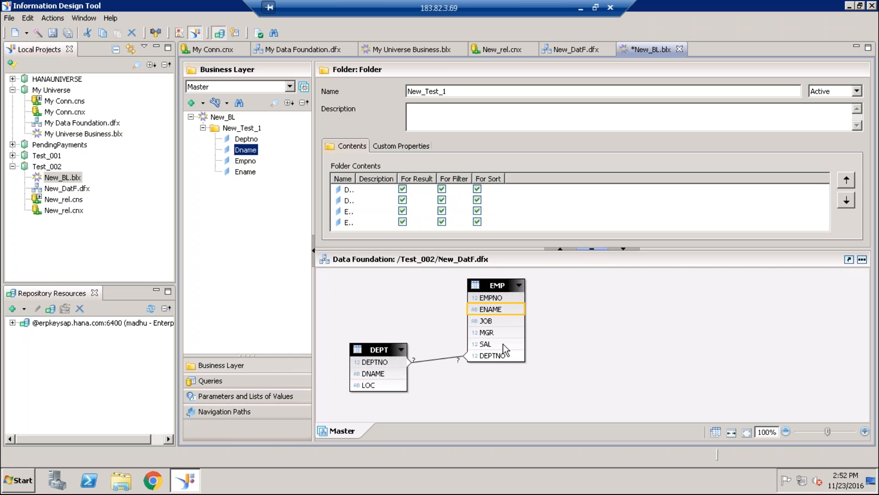
left_click_drag(485, 343, 254, 129)
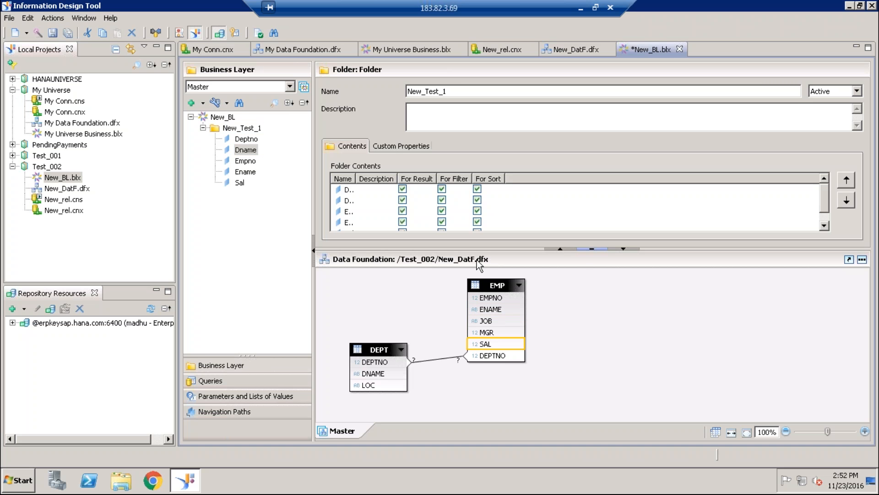
- Open the properties of the Sal object in the New_Test_1 folder
left_click(240, 183)
right_click(240, 184)
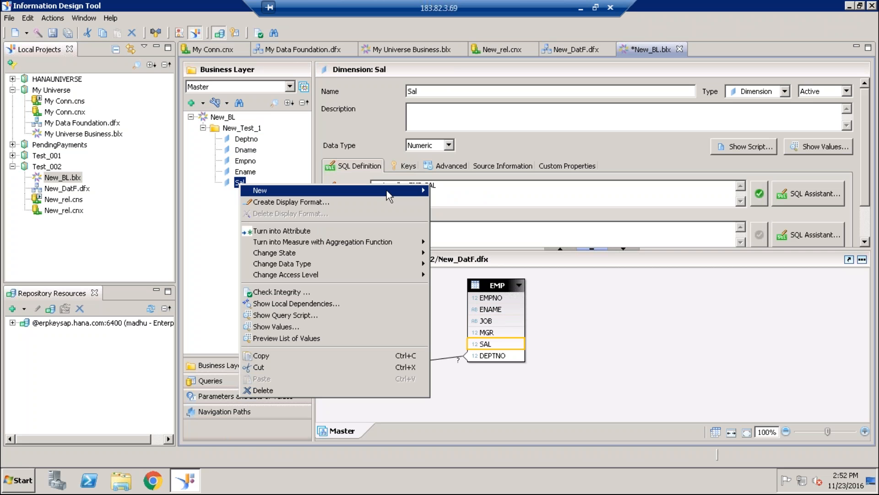
left_click(209, 228)
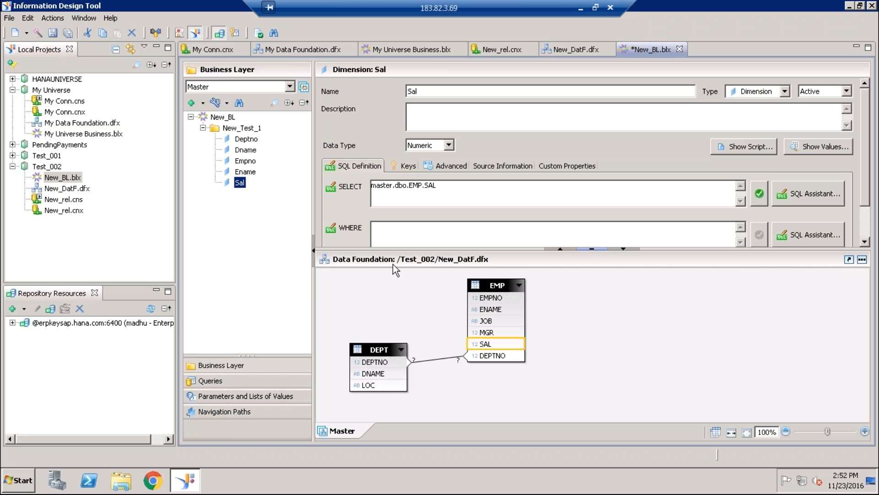
left_click(448, 145)
left_click(449, 147)
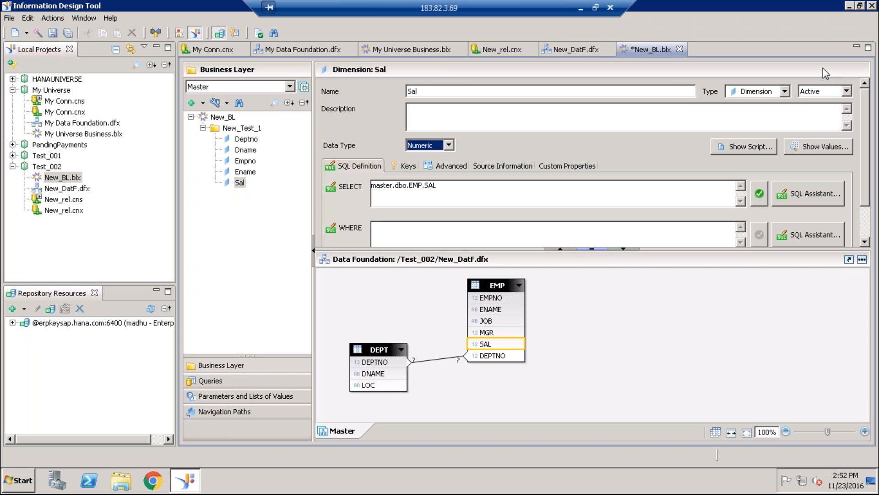
- Close the open editors for My Universe Business.blx, My Data Foundation.dfx and My Conn.cnx
left_click(460, 49)
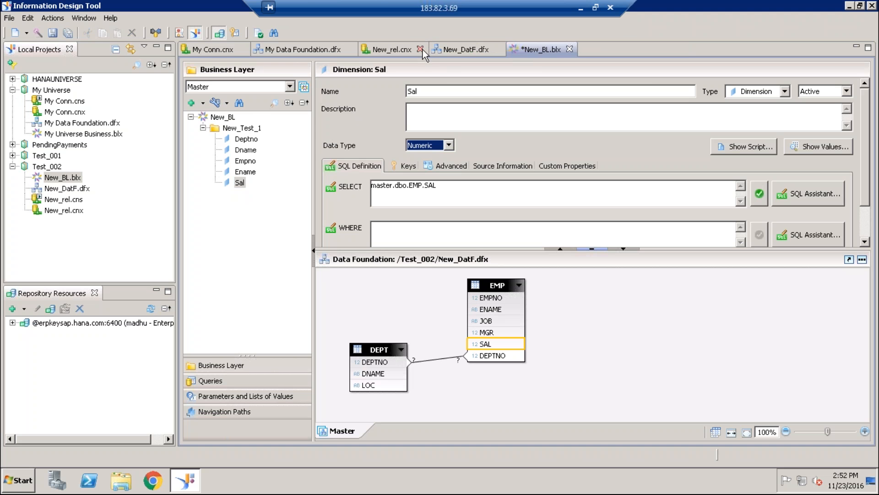
left_click(351, 49)
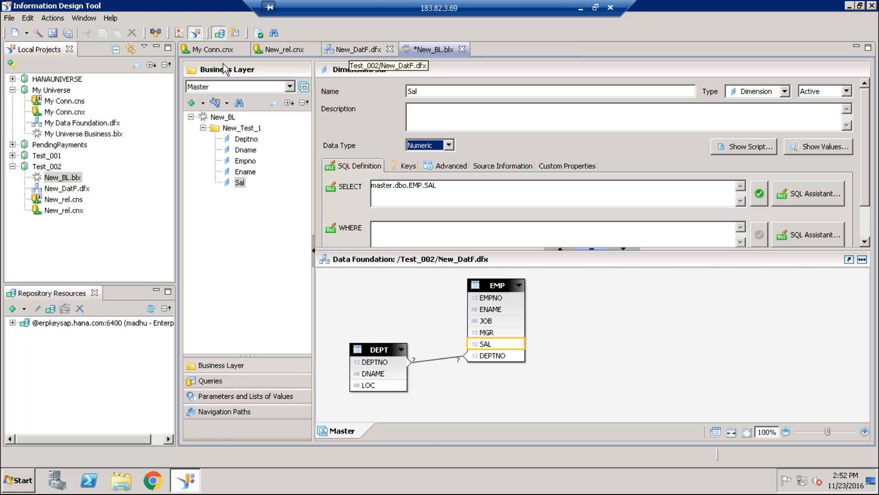
left_click(241, 49)
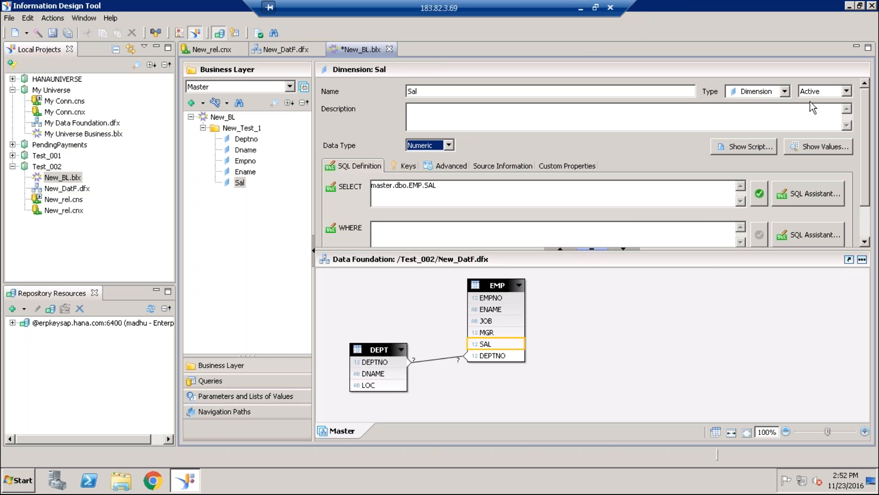
- Change the Sal object's type from dimension to Measure and save the New_BL business layer
left_click(785, 91)
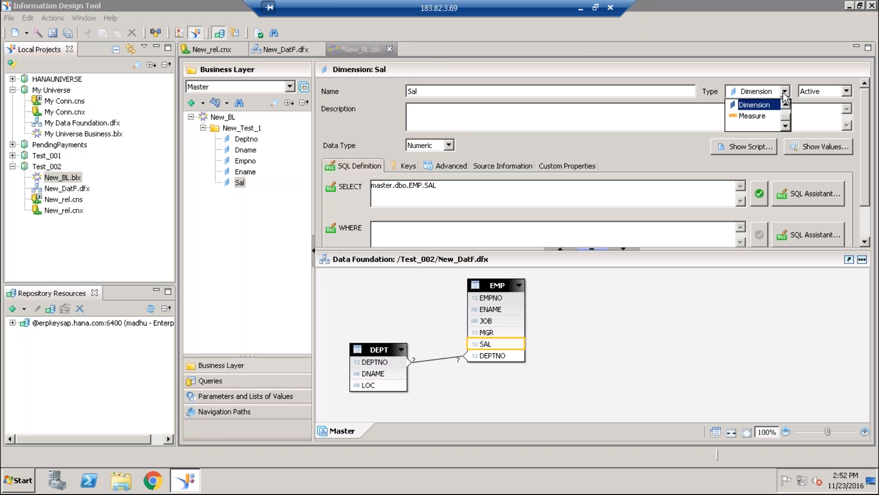
left_click(760, 120)
left_click(301, 225)
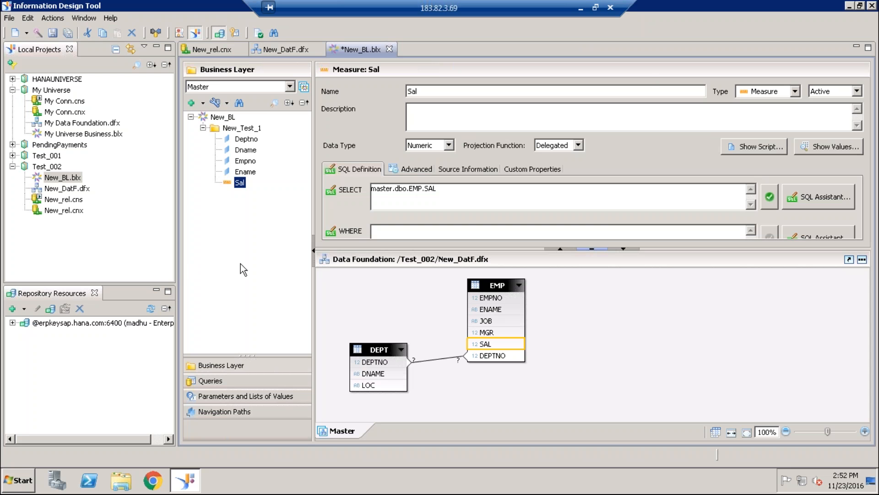
left_click(53, 33)
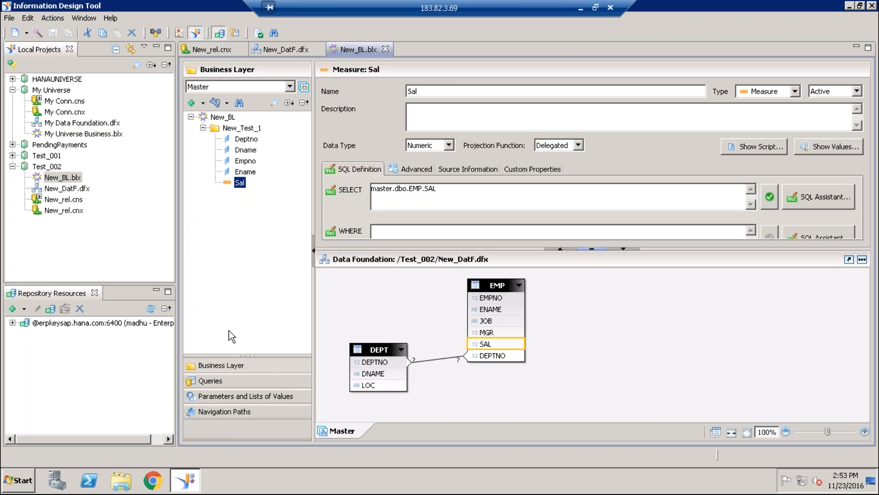
- Start a new query on New_BL with Ename, Dname and Sal as its result objects
left_click(211, 384)
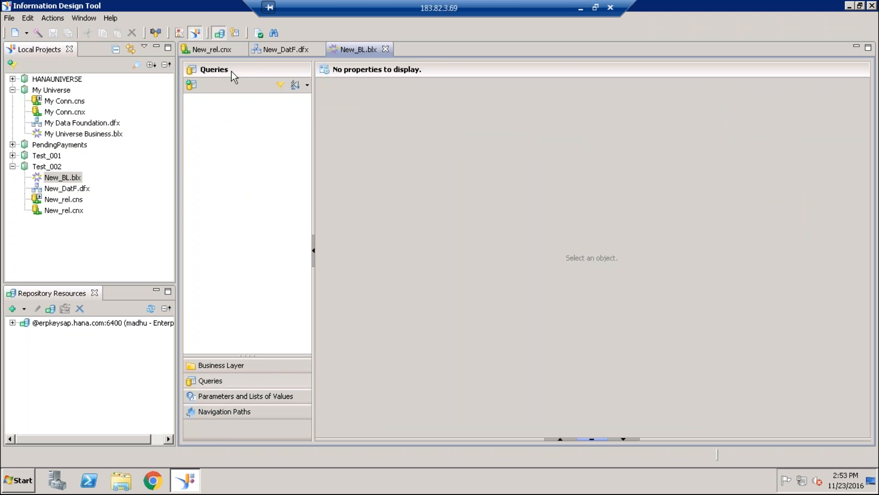
left_click(191, 86)
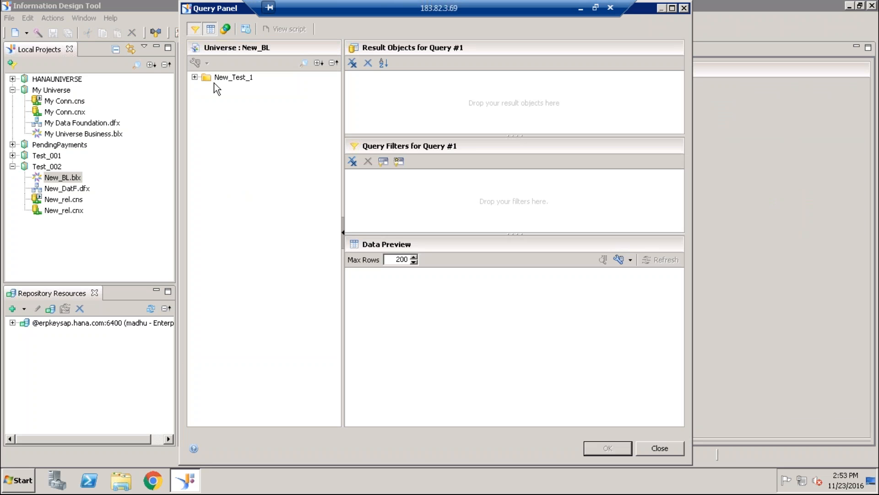
left_click(195, 77)
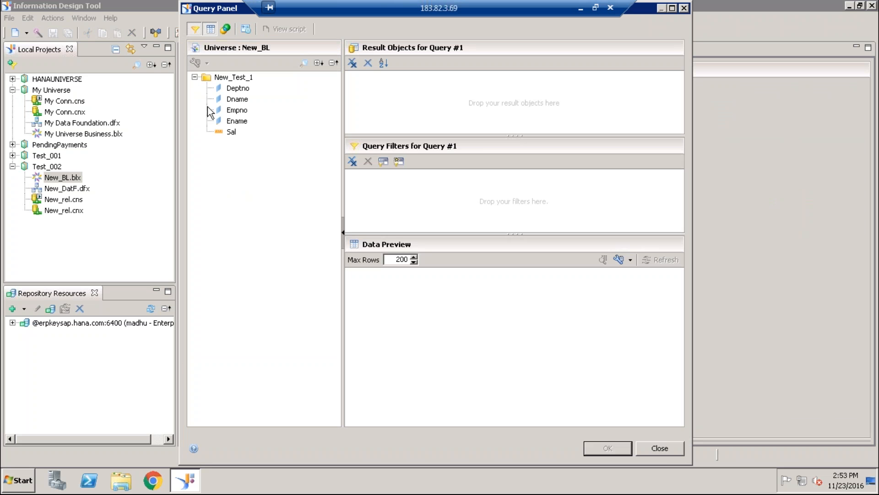
left_click(244, 123)
left_click_drag(244, 124, 366, 106)
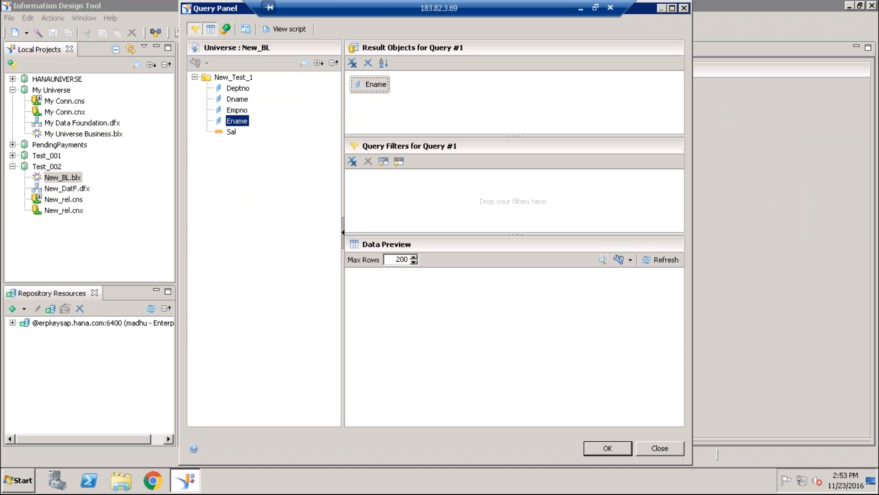
left_click(244, 89)
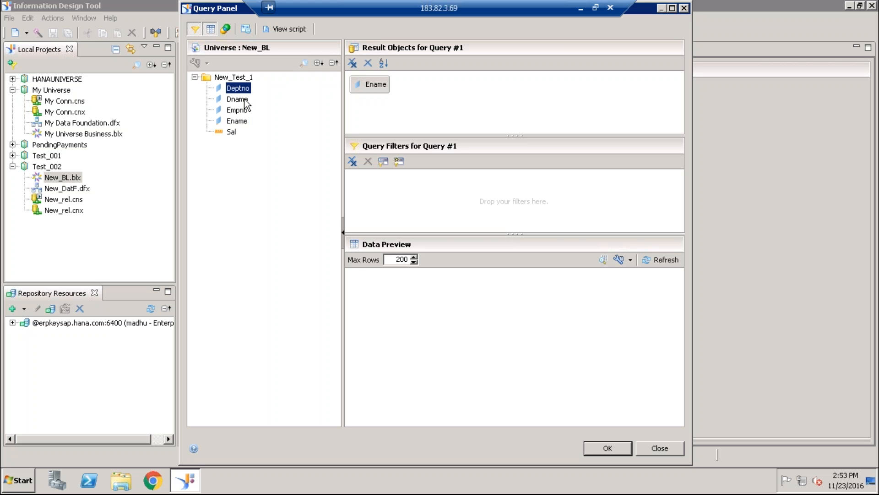
left_click_drag(244, 100, 412, 92)
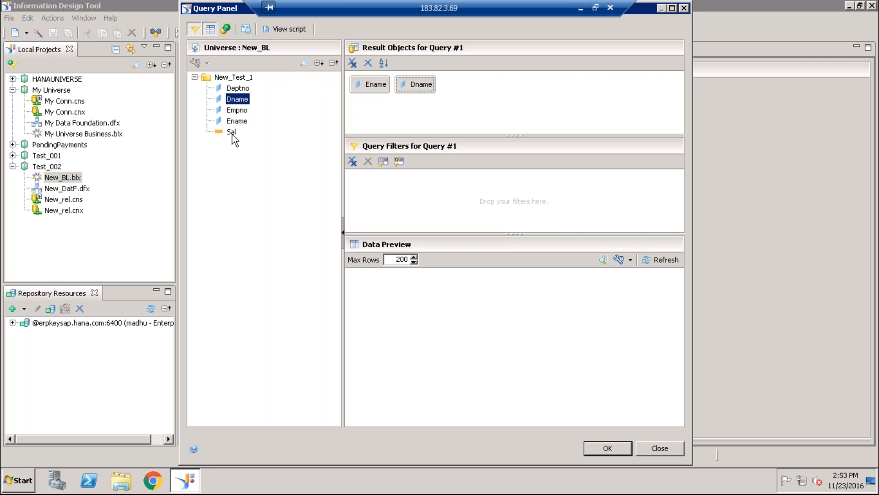
left_click_drag(232, 133, 493, 112)
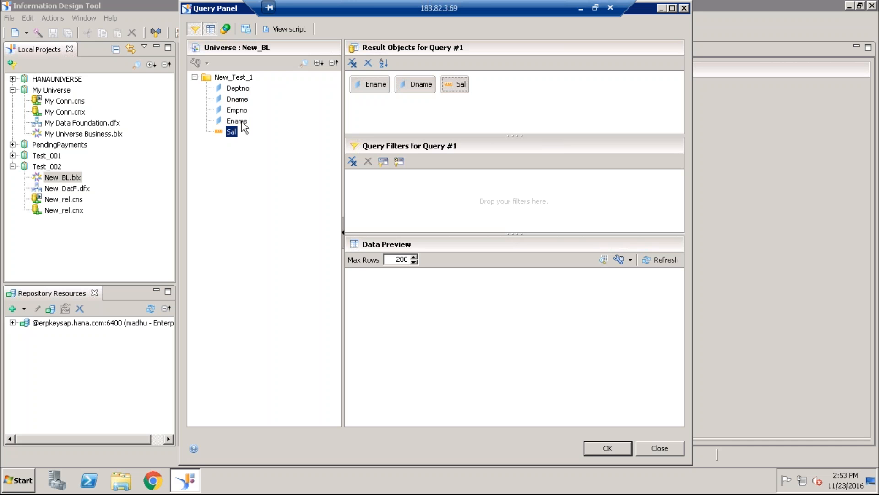
- Add a query filter on Ename with the In List operator
left_click_drag(241, 121, 409, 187)
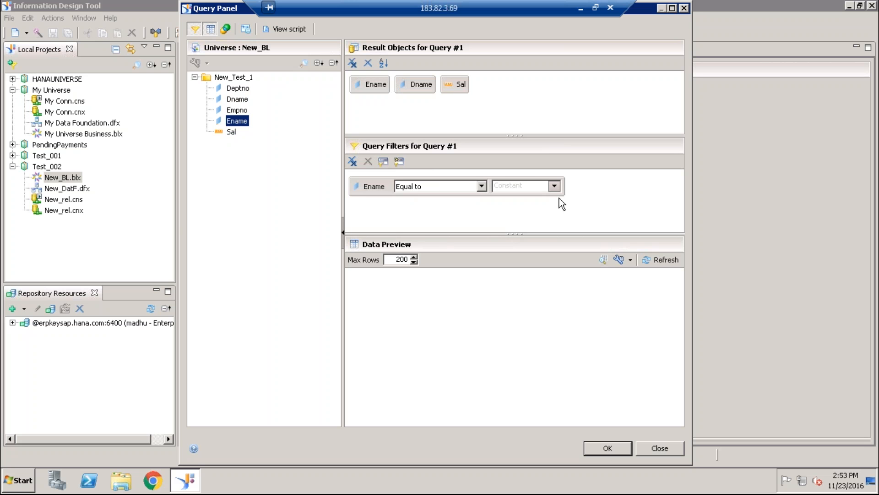
left_click(482, 186)
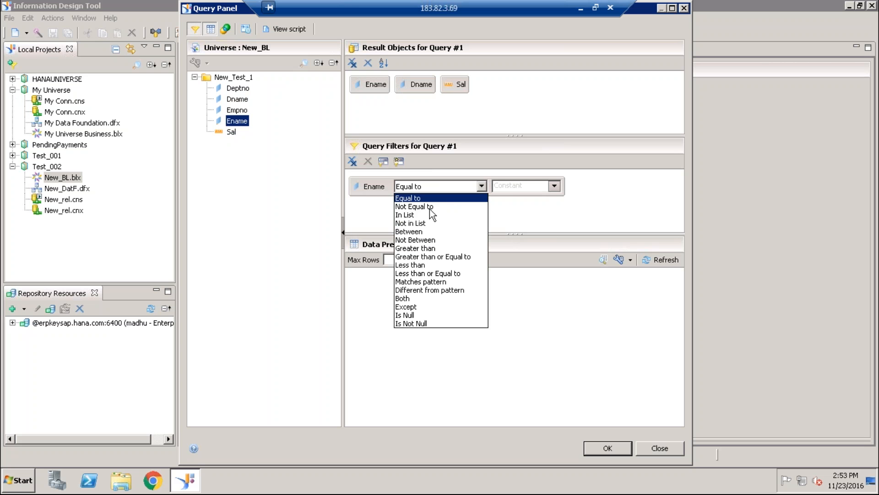
left_click(467, 214)
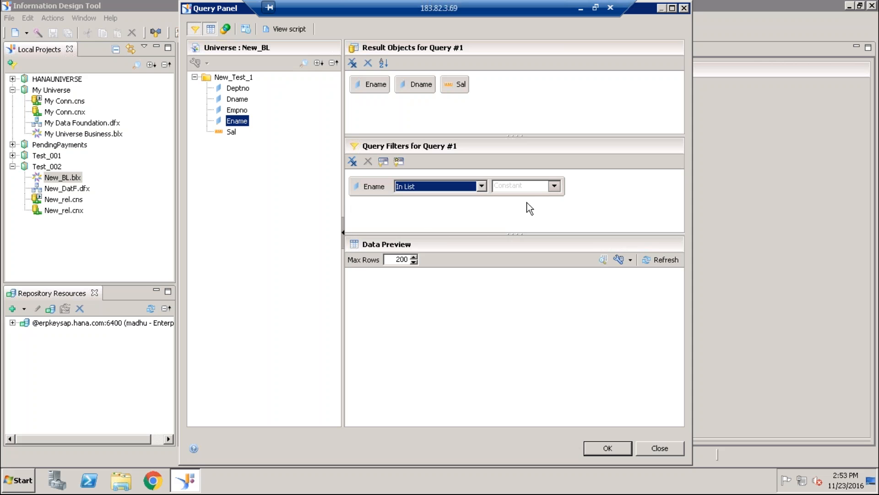
left_click(554, 188)
left_click(579, 216)
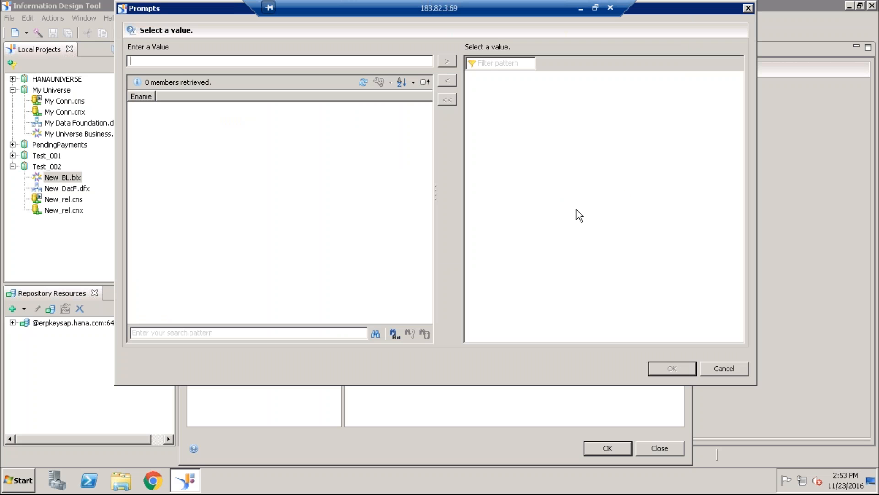
left_click(708, 365)
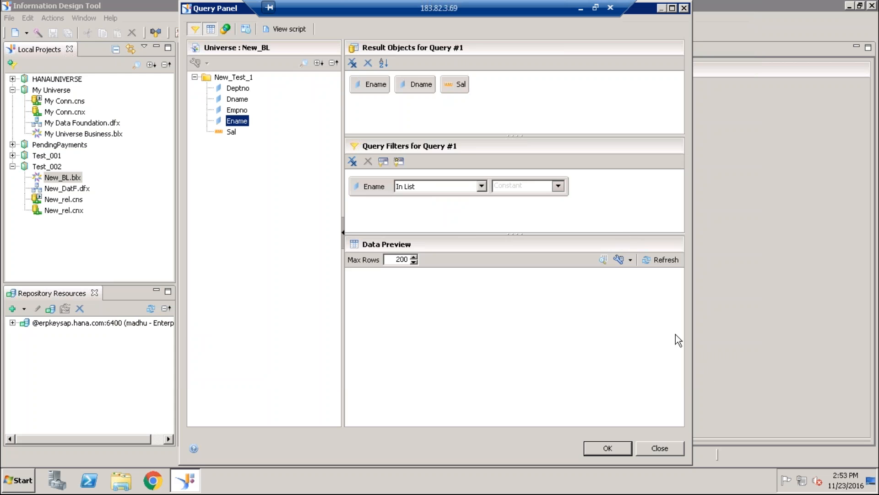
- Use a new prompt with the text "Enter value(s) for Ename" as the Ename filter's value, accepting the default prompt options
left_click(558, 186)
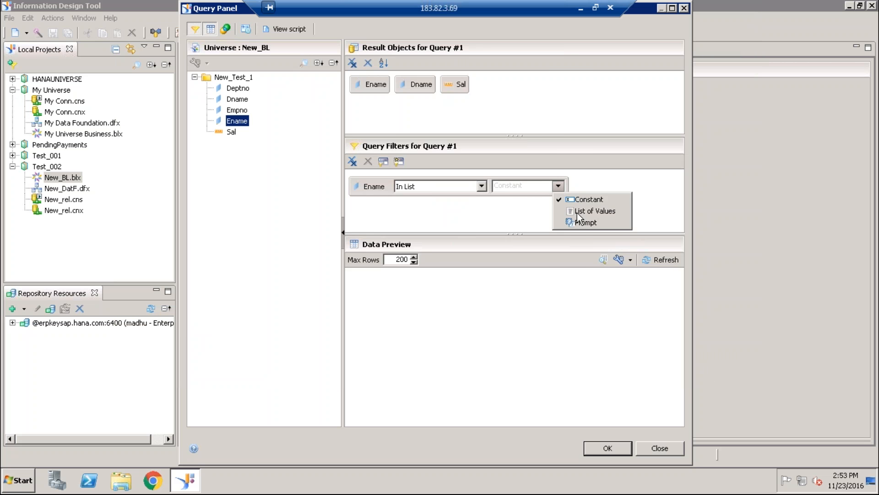
left_click(585, 222)
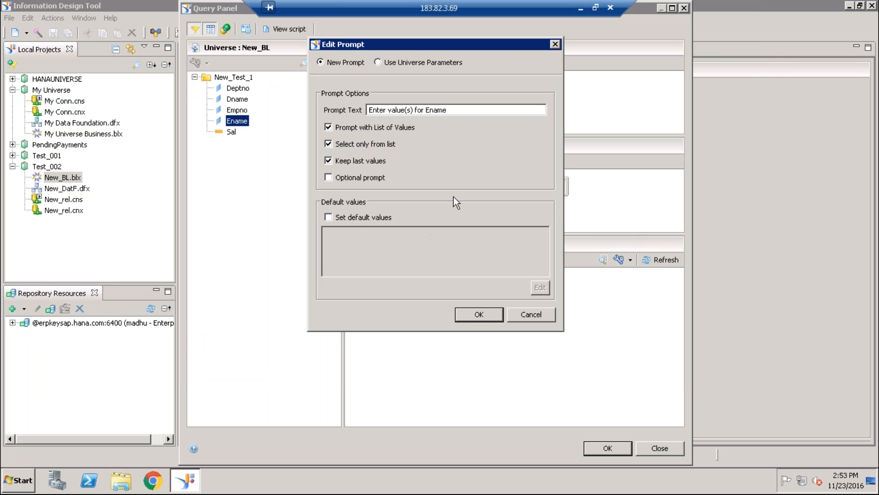
left_click(487, 311)
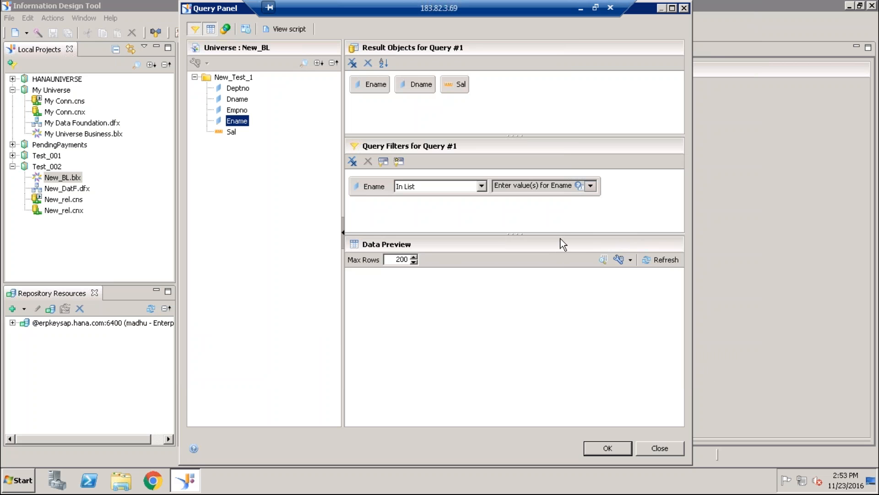
- View the script generated for the prompted Ename query and accept the query
left_click(297, 29)
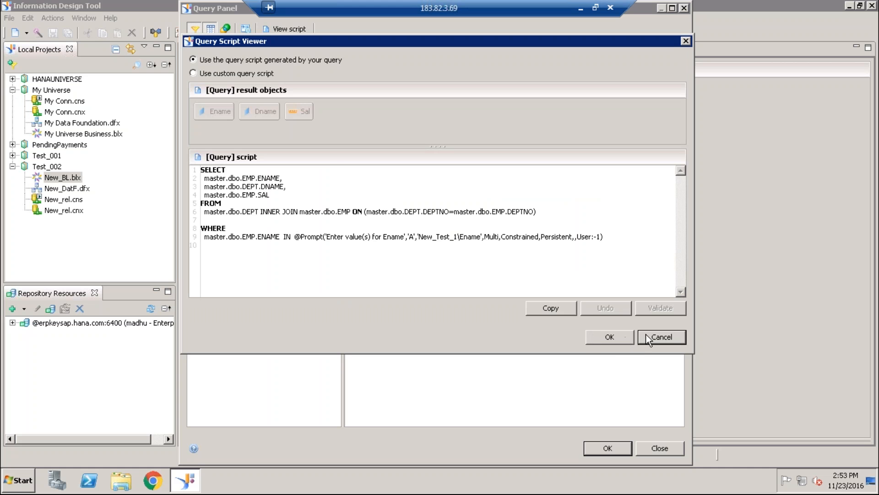
left_click(613, 338)
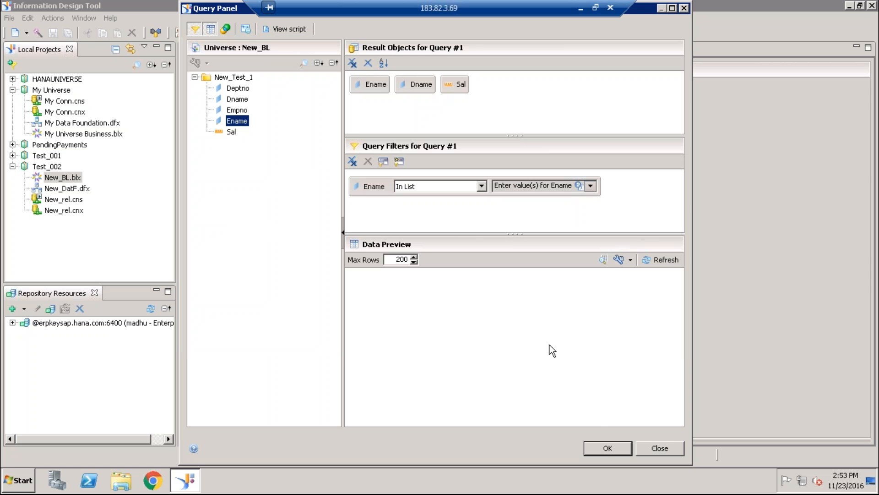
left_click(605, 448)
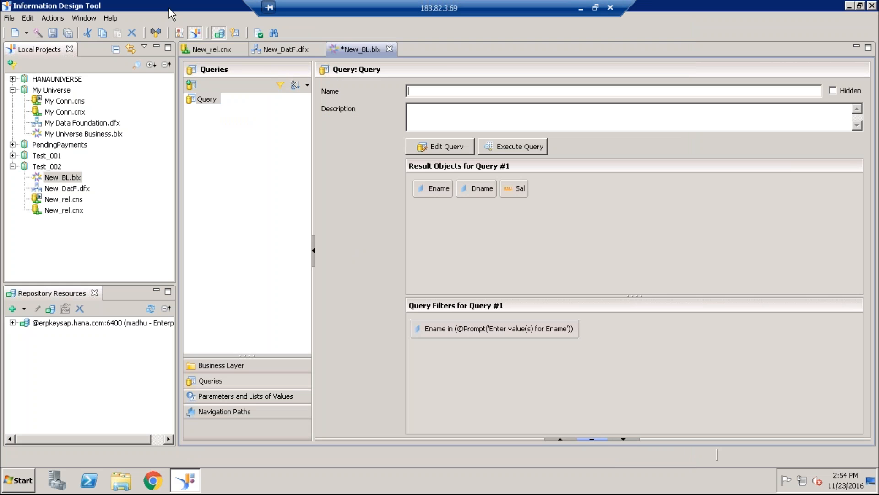
- Review the structure and connection tables of the New_DatF data foundation, and save the New_BL business layer with its query
left_click(280, 50)
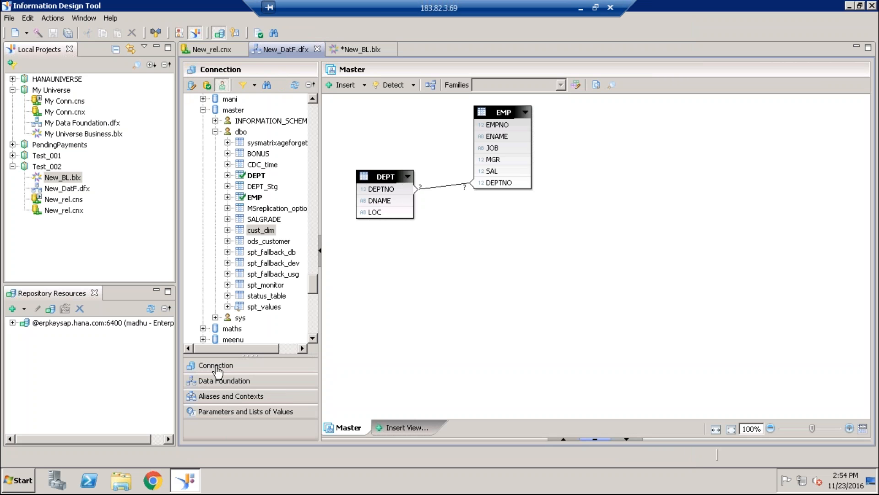
left_click(236, 381)
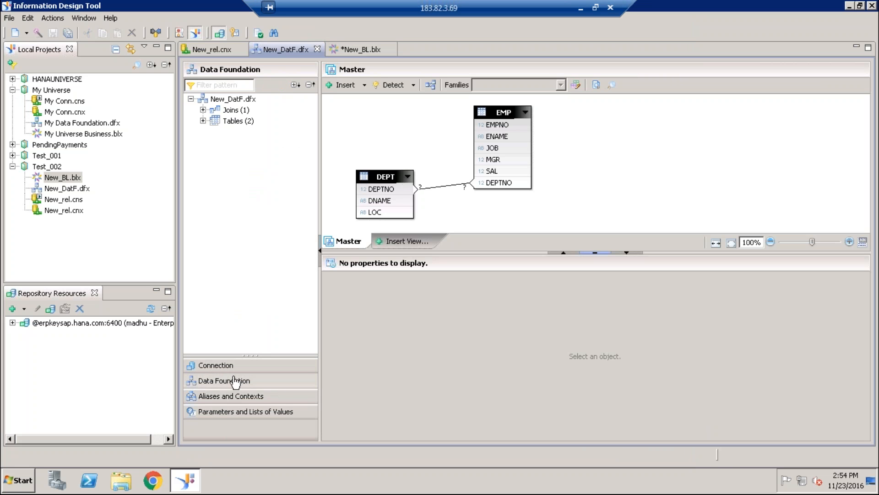
left_click(221, 366)
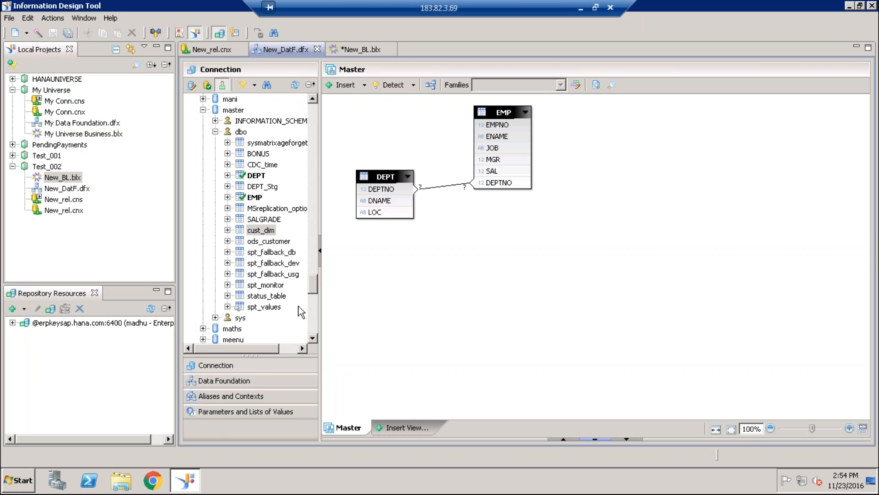
left_click(354, 51)
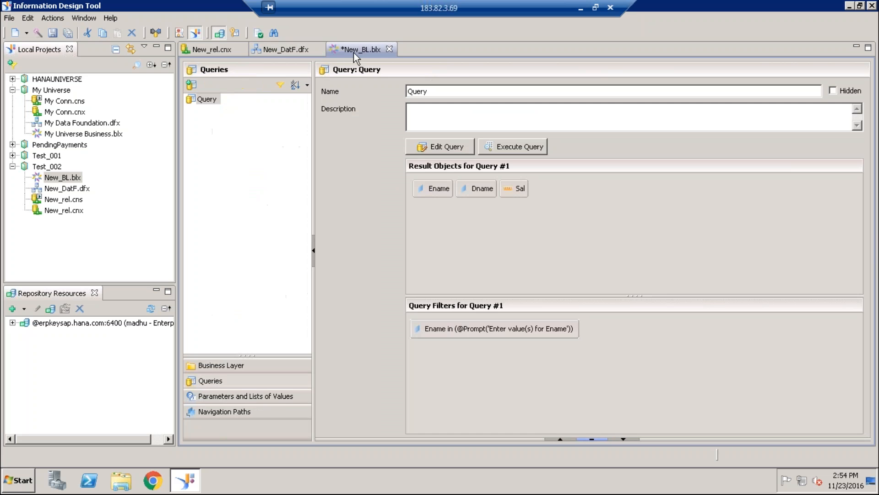
left_click(67, 33)
- Add a primary key to the Ename dimension of the New_BL business layer
left_click(223, 366)
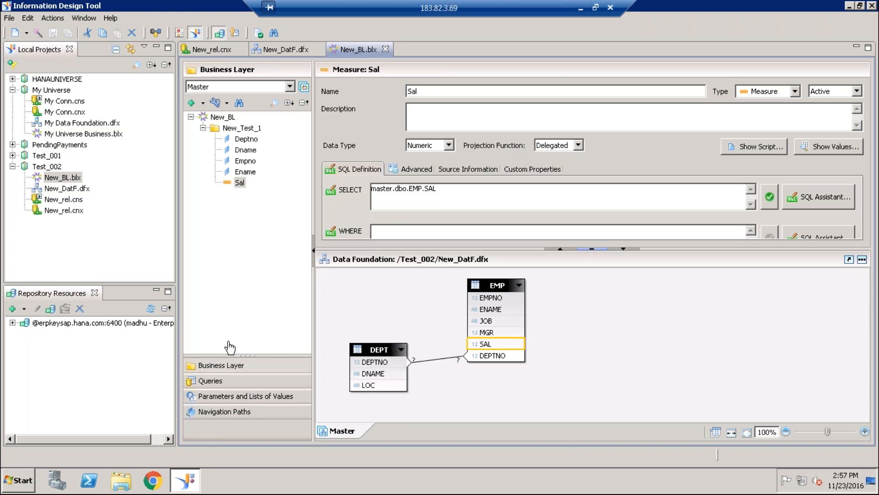
left_click(246, 172)
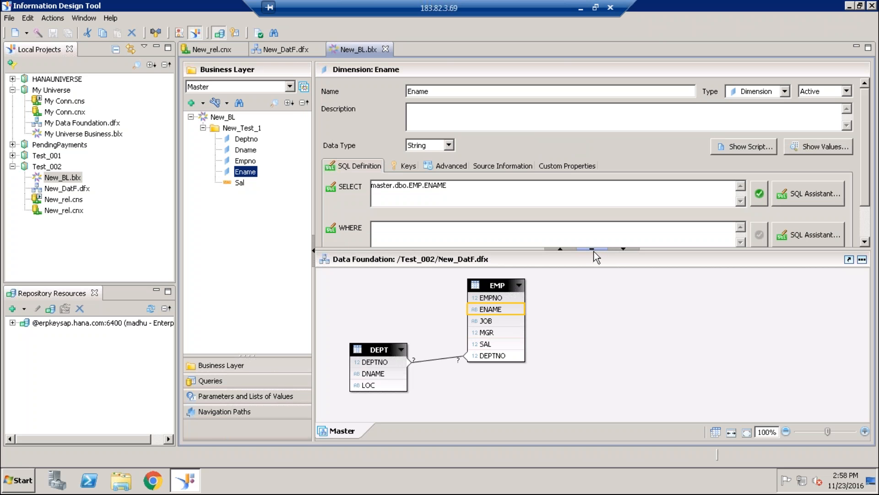
left_click(409, 167)
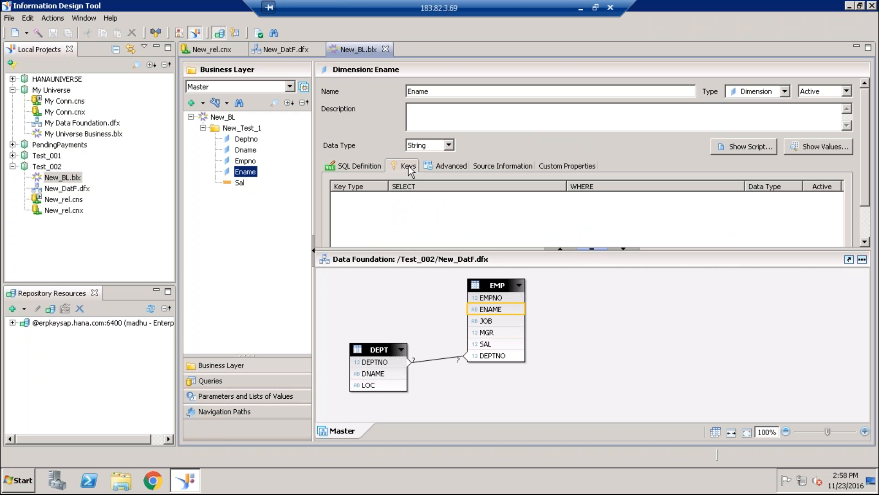
left_click(592, 249)
left_click(623, 249)
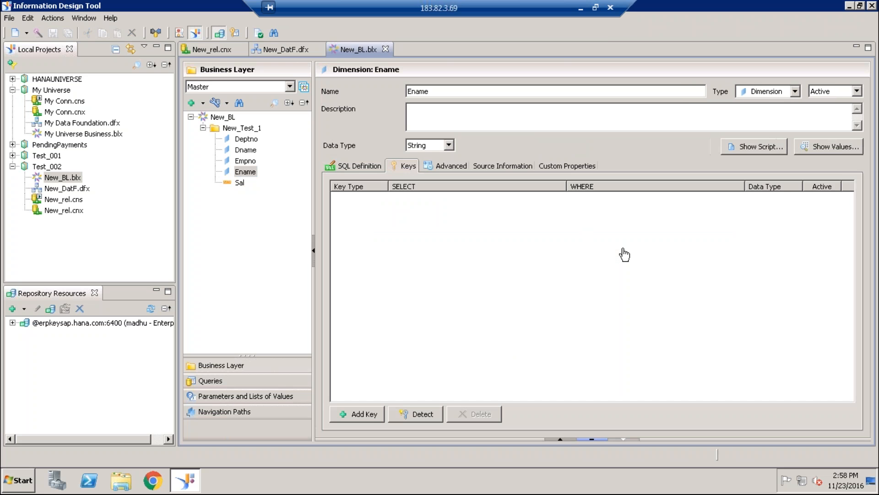
left_click(369, 412)
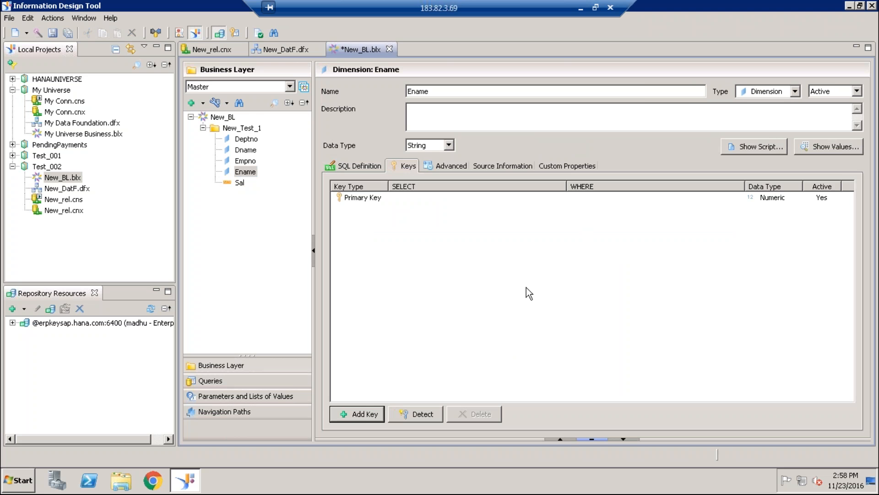
- Try to use the EMP table's EMPNO column as the SELECT expression of Ename's primary key
left_click(418, 196)
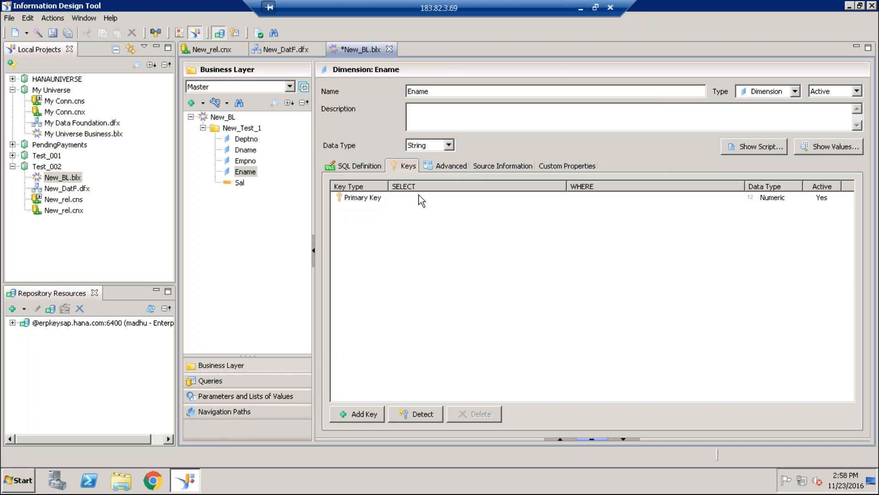
left_click(565, 196)
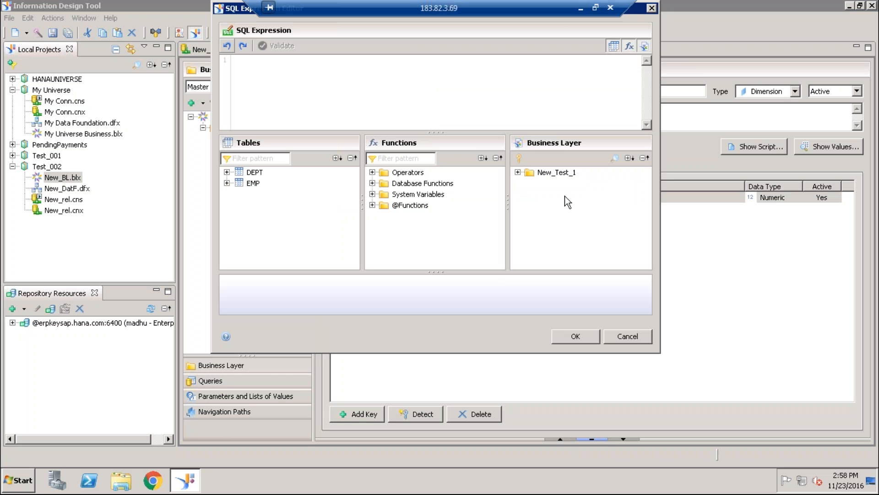
left_click(227, 183)
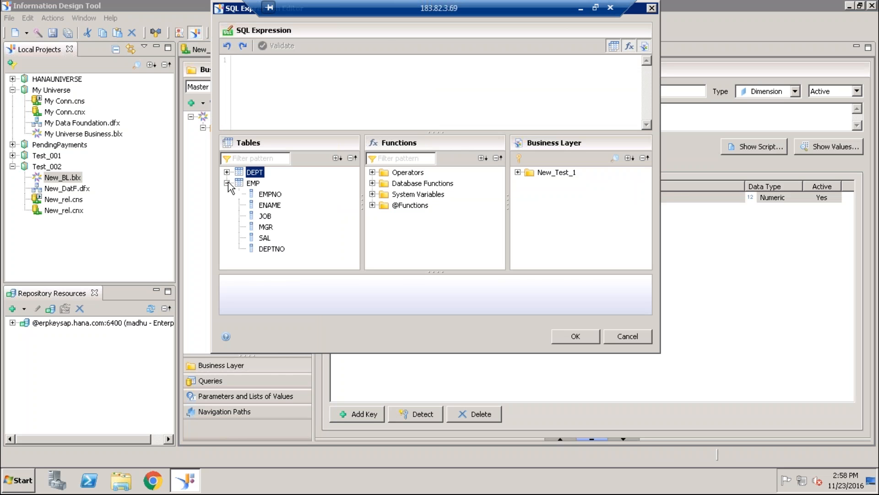
left_click(270, 194)
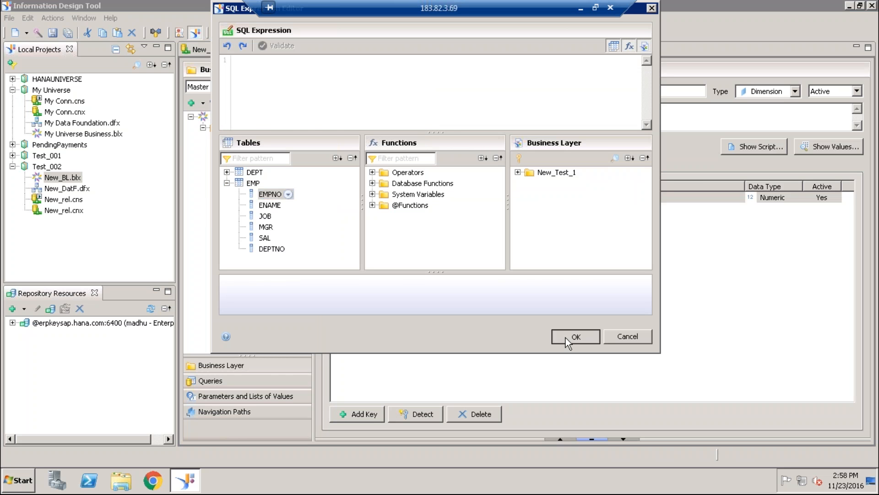
left_click(565, 337)
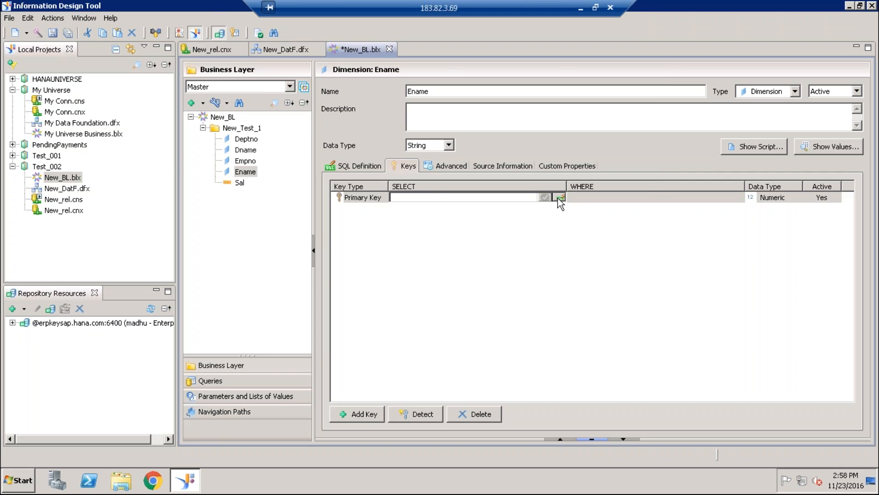
left_click(557, 198)
left_click(568, 336)
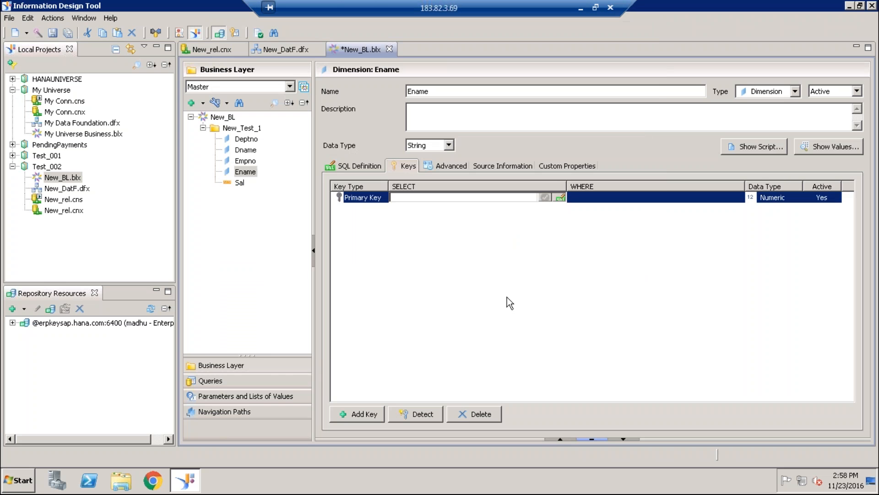
- Set the SELECT expression of Ename's primary key to master.dbo.EMP.EMPNO and save the business layer
left_click(474, 201)
left_click(567, 198)
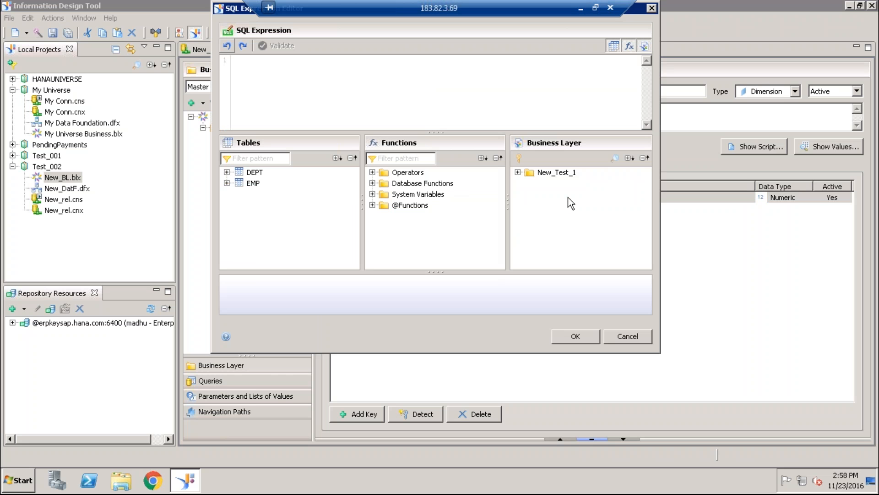
left_click(227, 183)
double_click(266, 196)
left_click(574, 337)
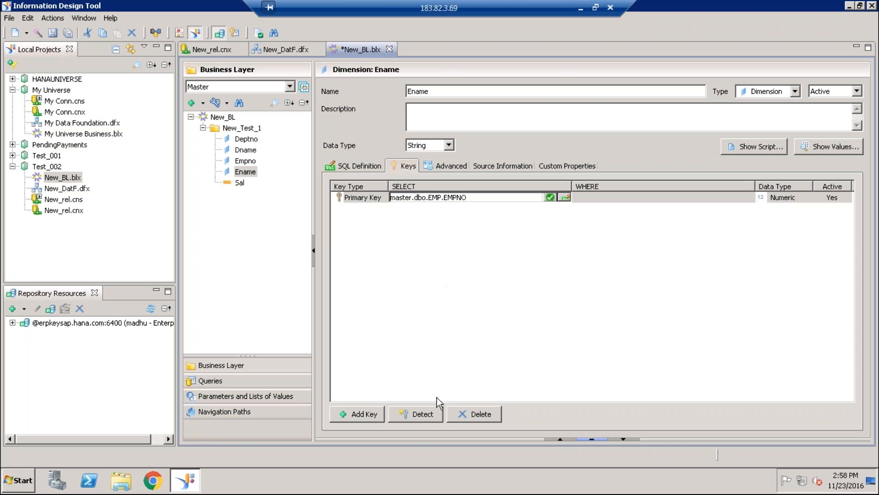
left_click(69, 34)
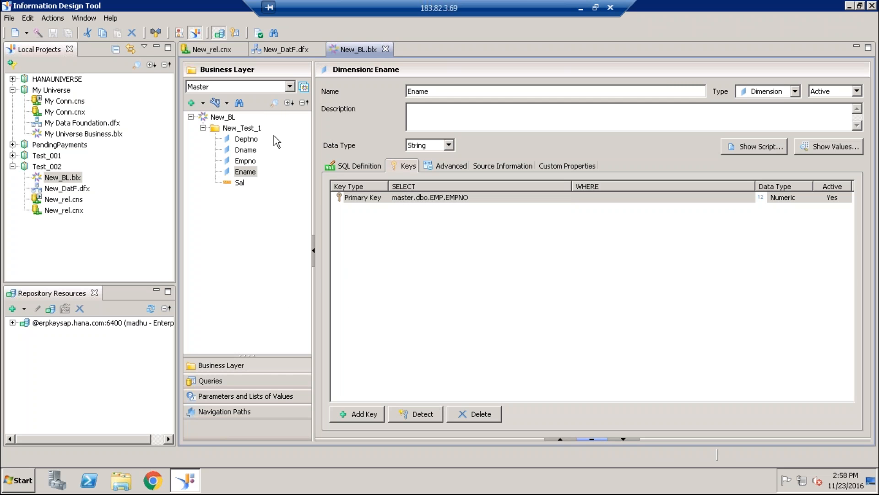
- Reopen the saved query for editing, examine the WHERE clause of its generated script, and close it without changes
left_click(210, 381)
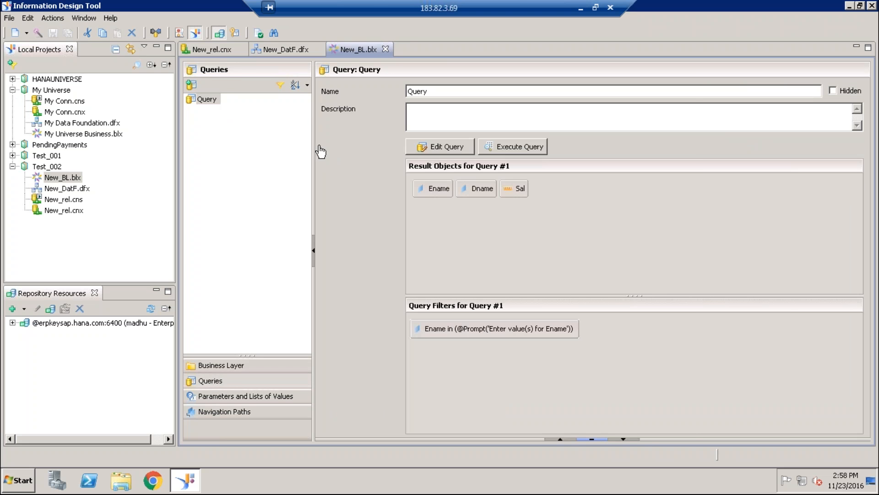
left_click(451, 146)
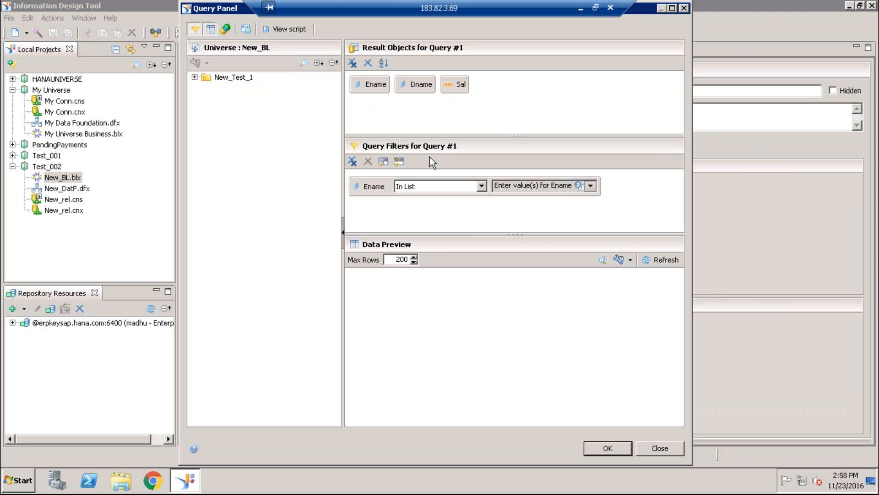
left_click(290, 29)
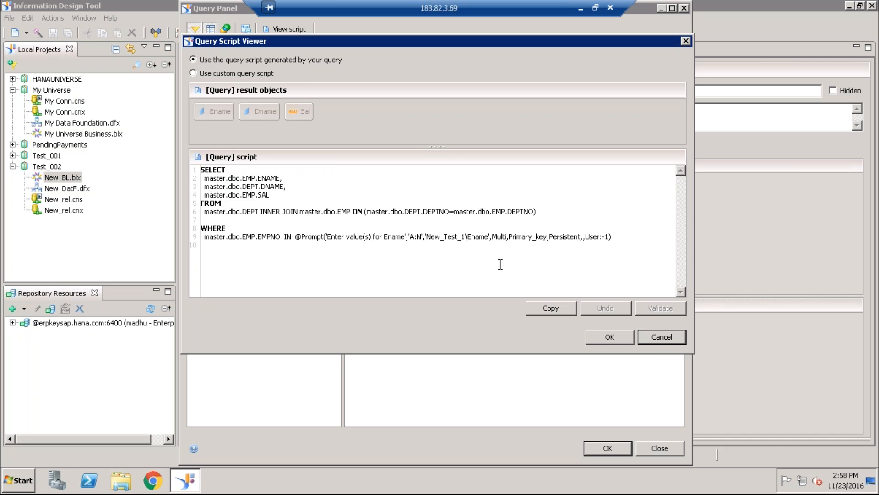
left_click(661, 341)
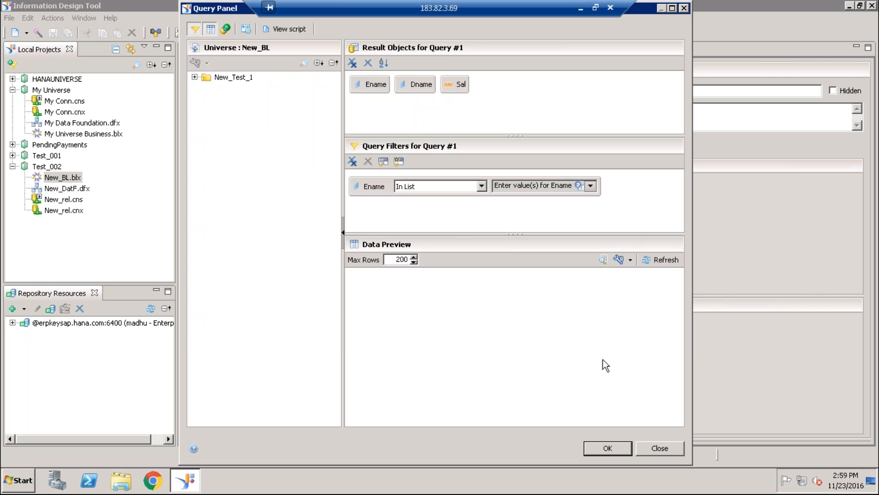
left_click(639, 446)
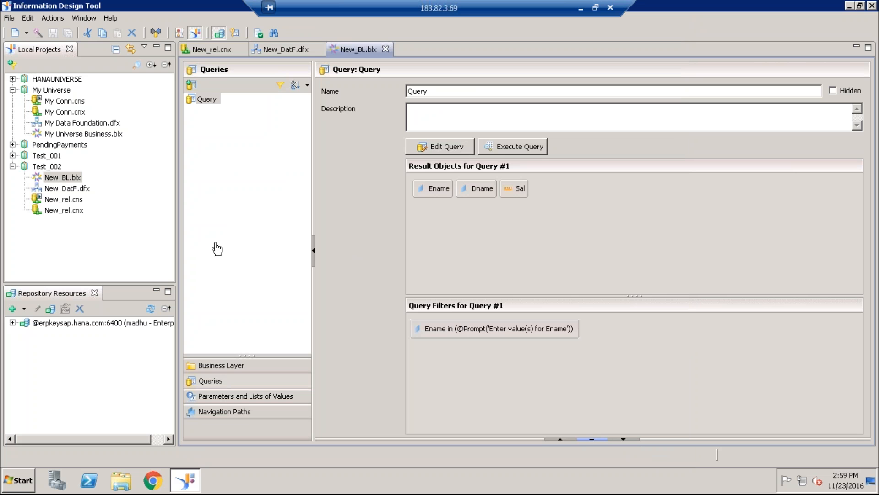
- Delete the saved query from the New_BL business layer
left_click(205, 98)
right_click(204, 99)
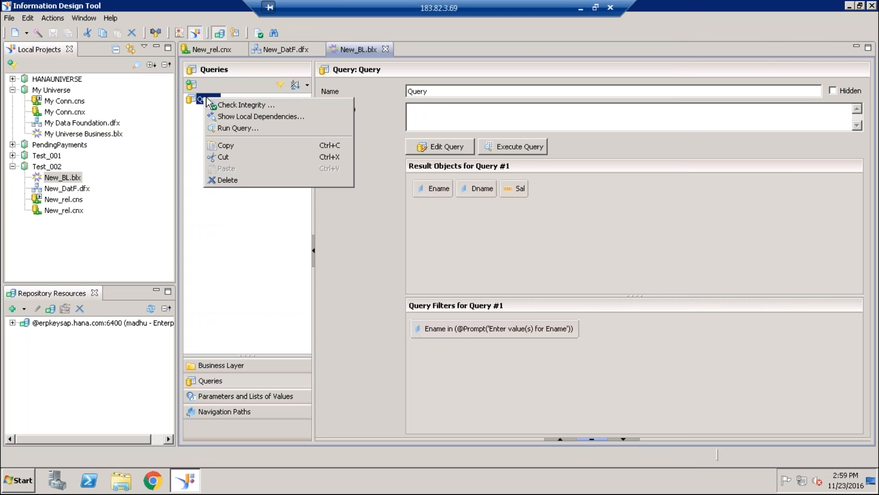
left_click(232, 180)
left_click(507, 241)
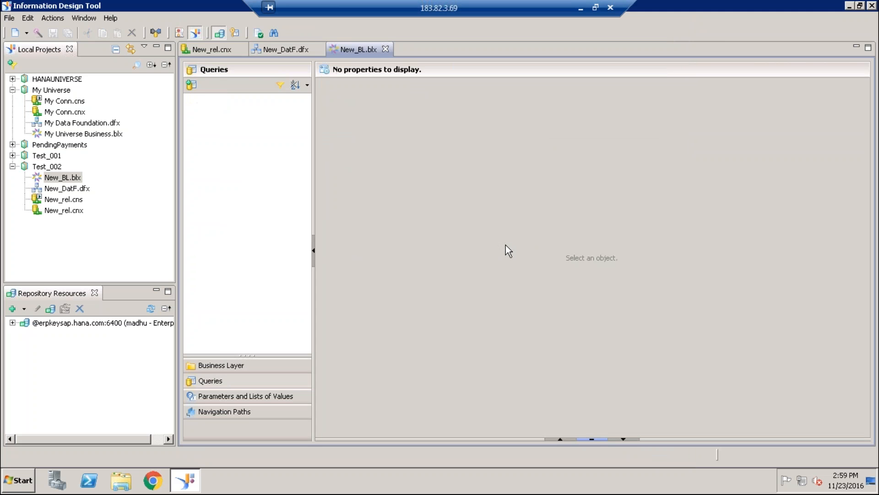
- Create another query on New_BL with Ename, Dname and Sal from New_Test_1 as result objects
left_click(191, 85)
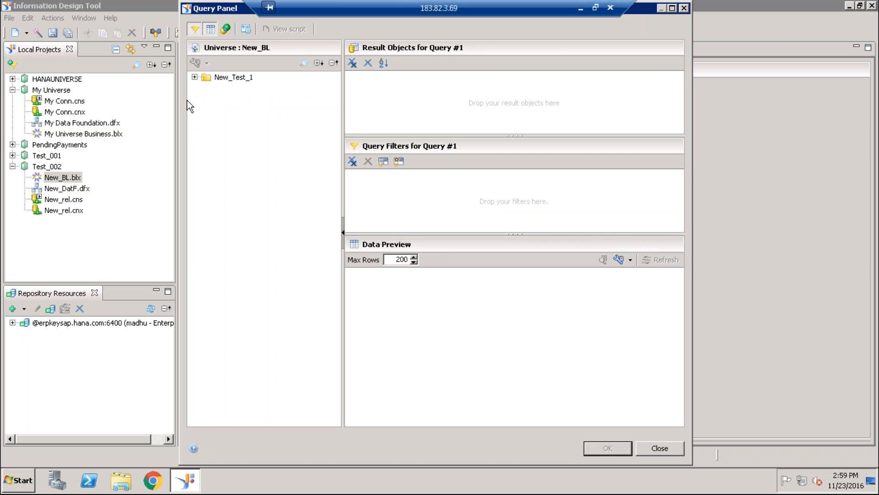
left_click(194, 77)
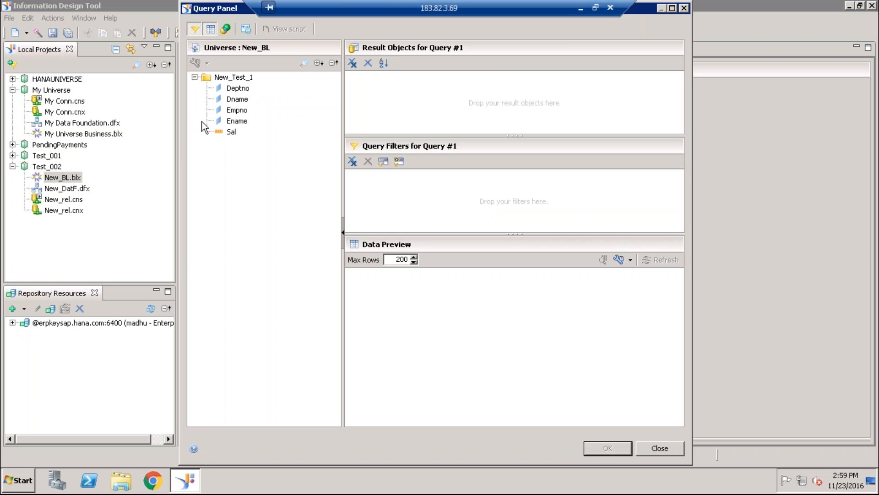
double_click(236, 122)
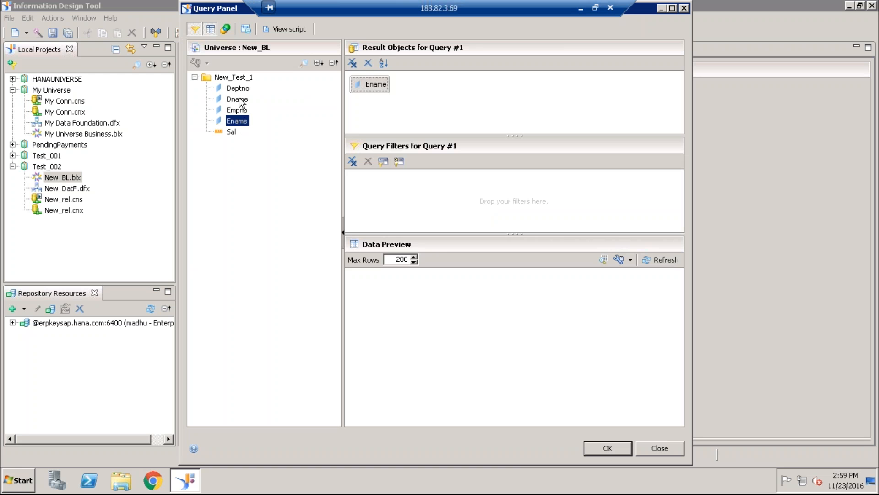
double_click(238, 99)
double_click(232, 132)
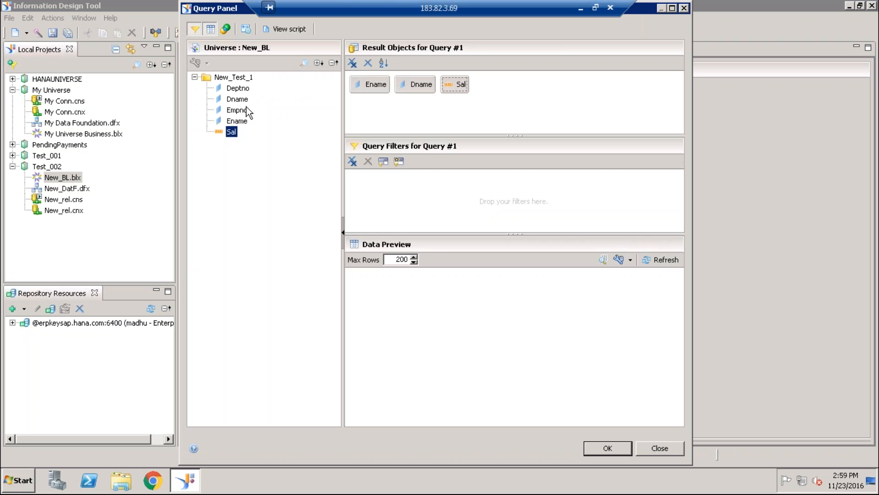
- Filter the query on Ename equal to the prompt "Enter Ename" with its default options, and examine the generated script's WHERE clause
left_click_drag(238, 120, 455, 188)
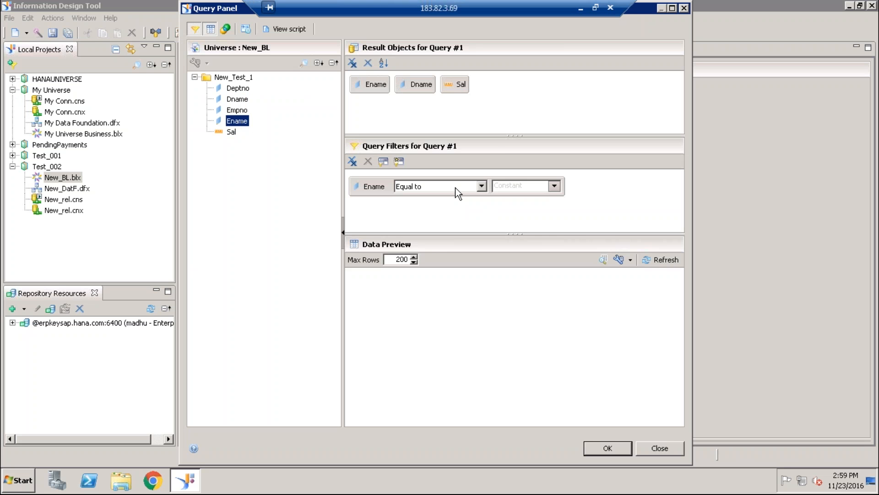
left_click(555, 186)
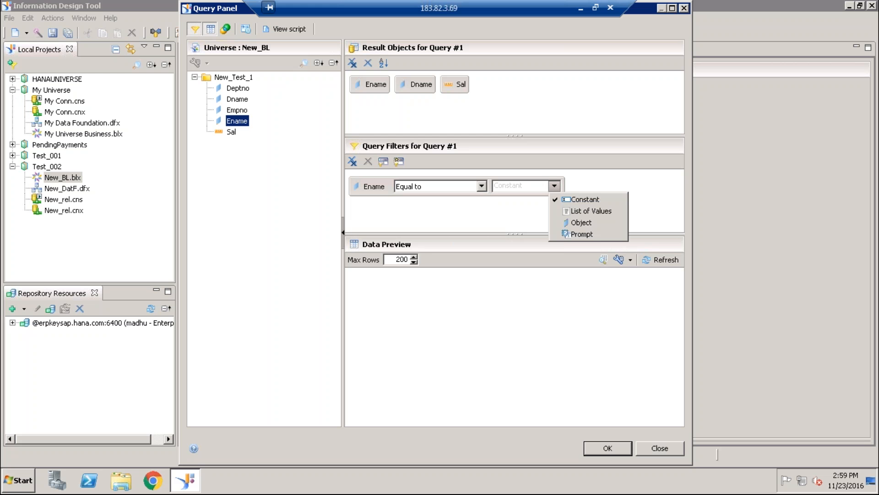
left_click(577, 234)
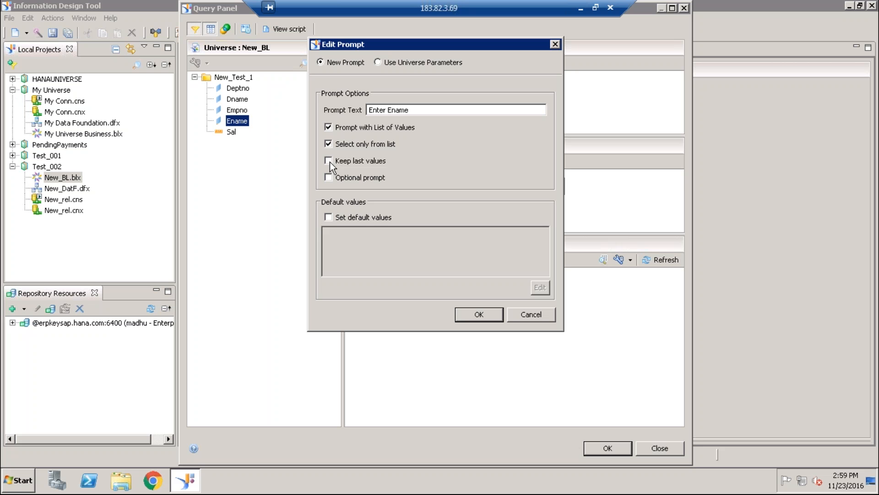
left_click(488, 315)
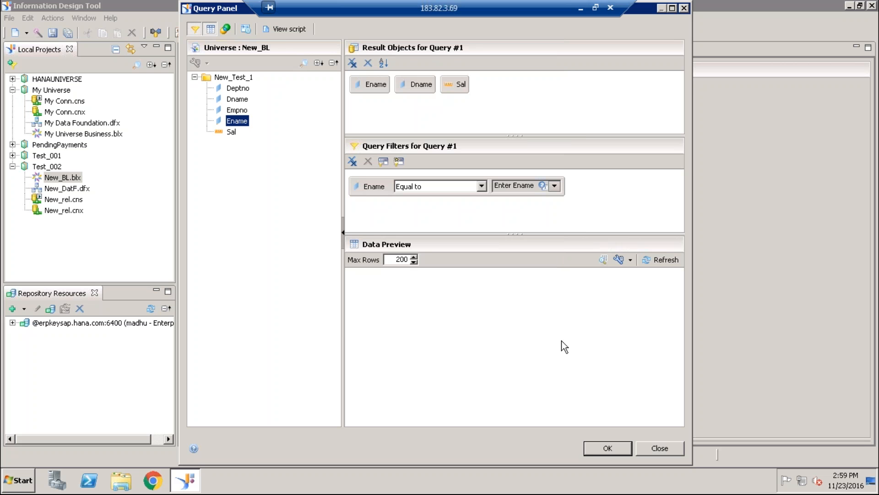
left_click(280, 31)
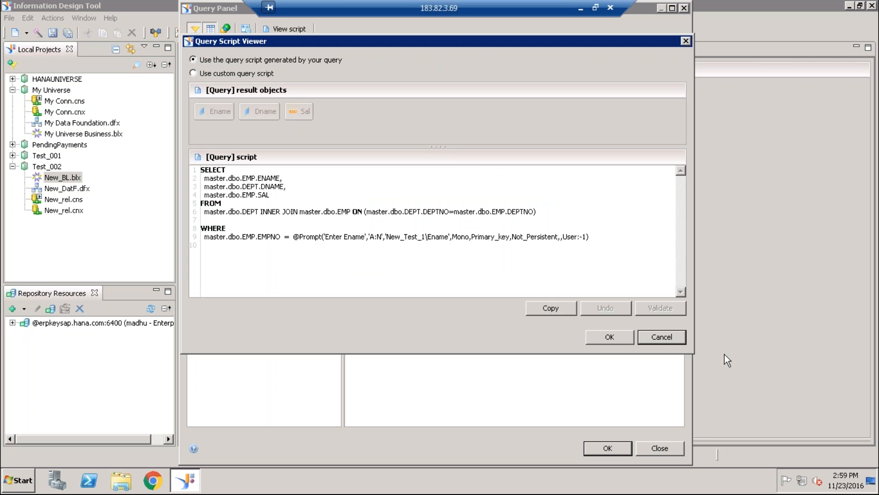
left_click(662, 337)
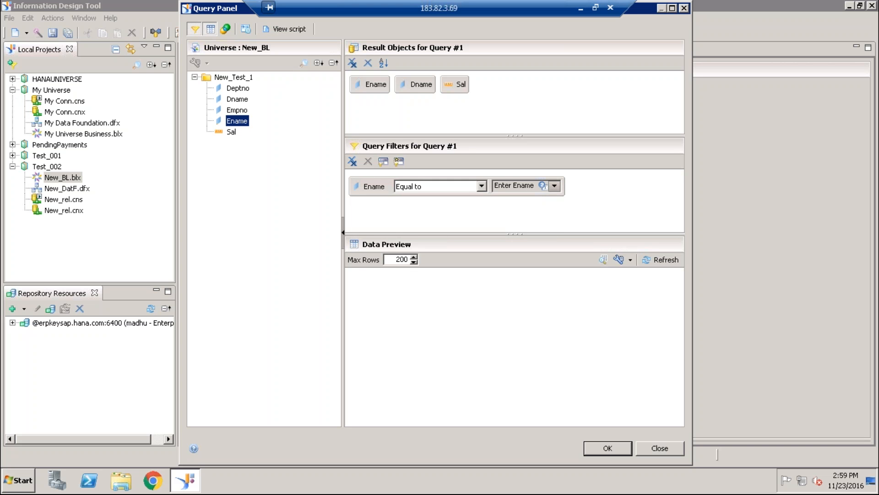
- Change the Ename filter's operator to In List and examine the prompt expression in the generated script
left_click(554, 186)
left_click(482, 187)
left_click(481, 187)
left_click(451, 219)
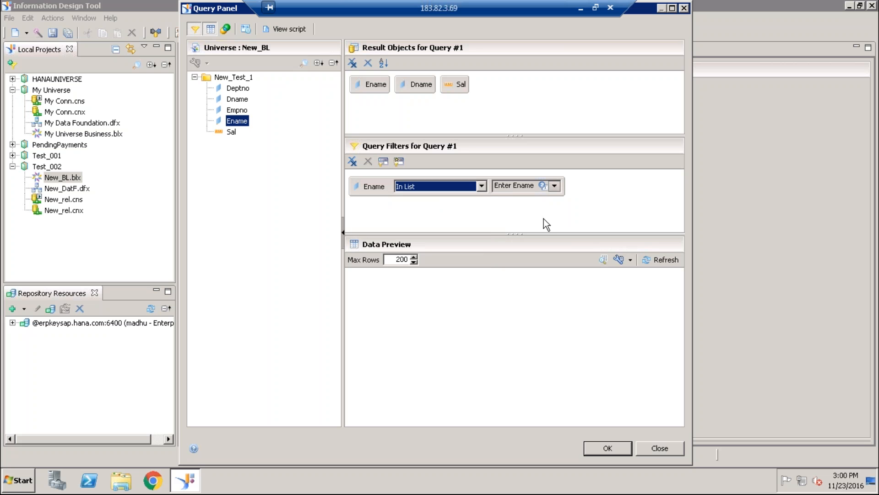
left_click(288, 29)
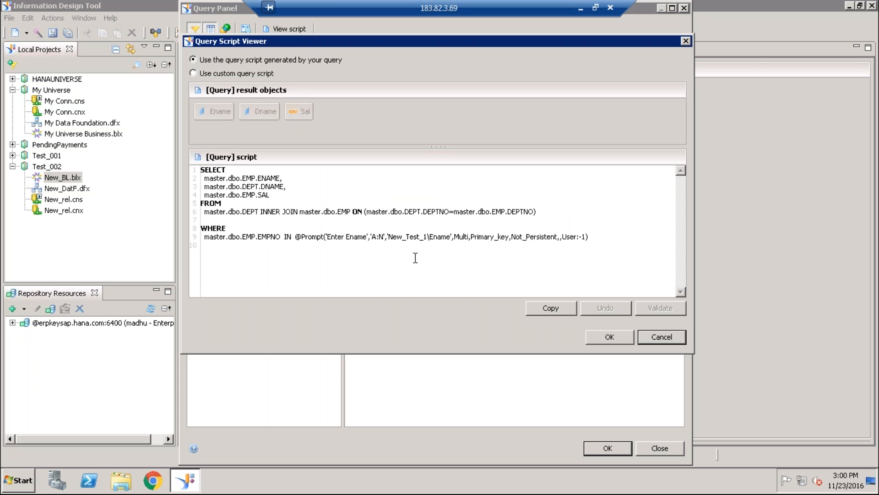
left_click_drag(293, 240, 623, 249)
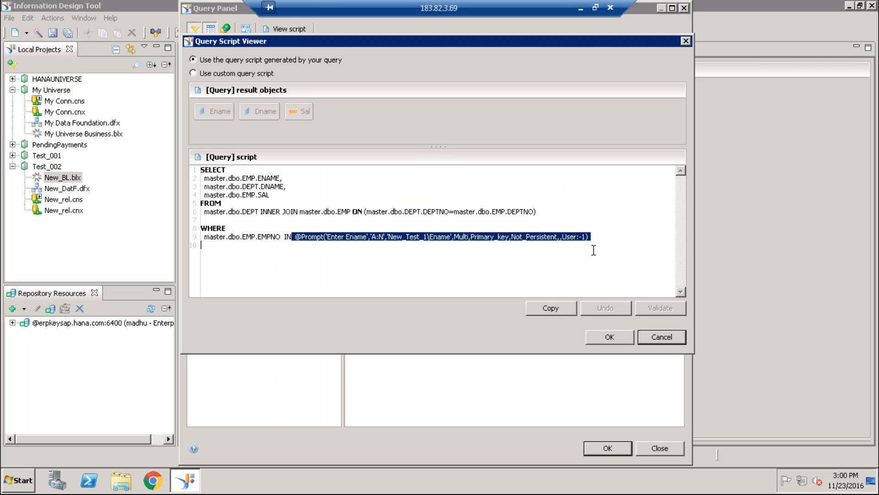
left_click(563, 265)
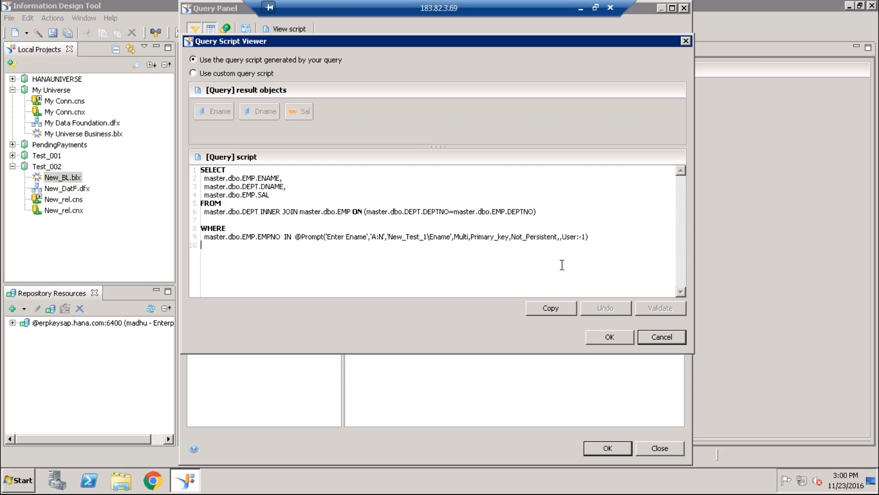
left_click(659, 335)
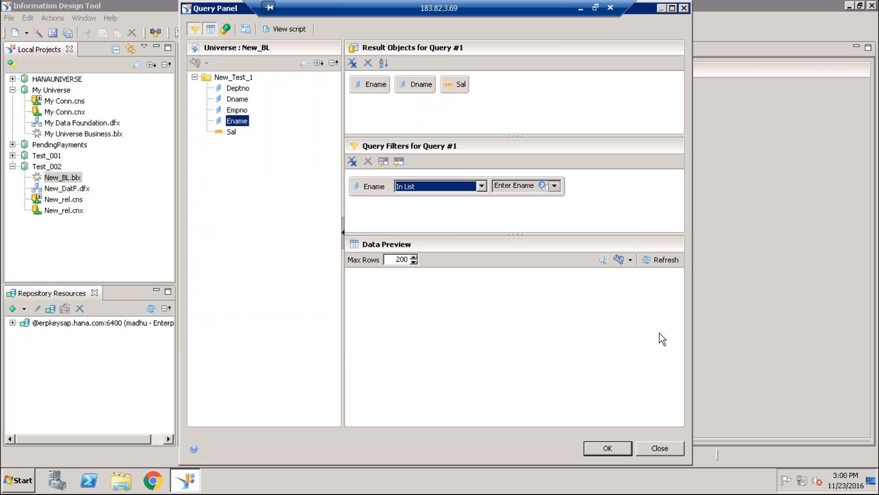
- Check the list of values for the Ename filter without choosing any, and close the query without saving it
left_click(555, 186)
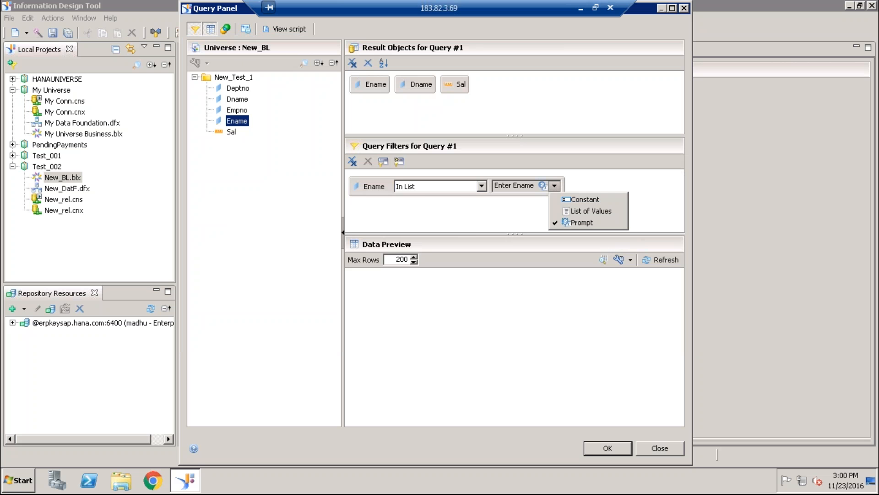
left_click(577, 212)
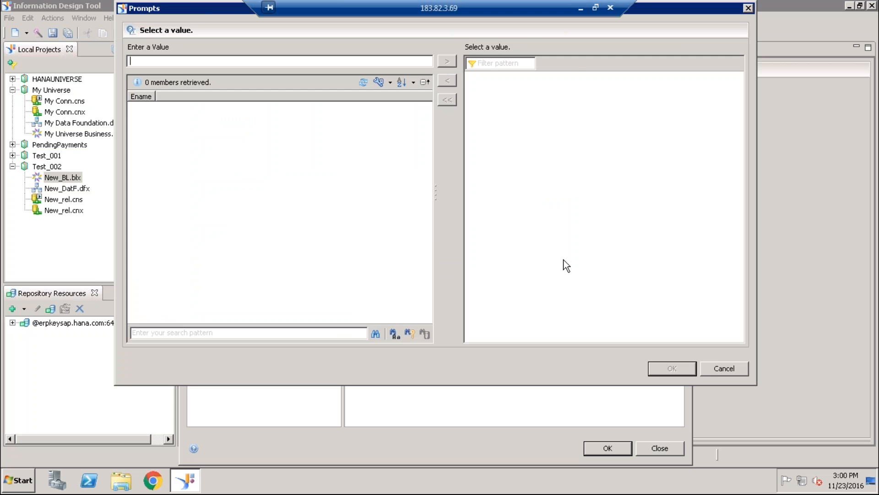
left_click(706, 366)
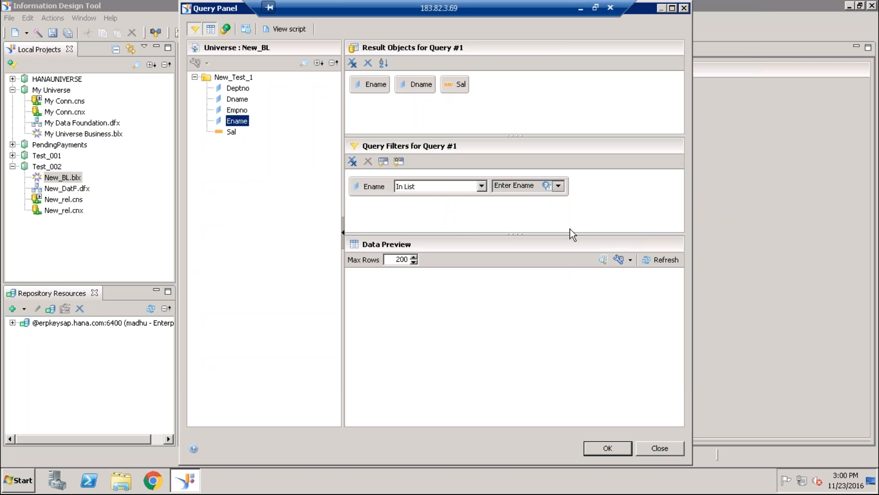
left_click(558, 186)
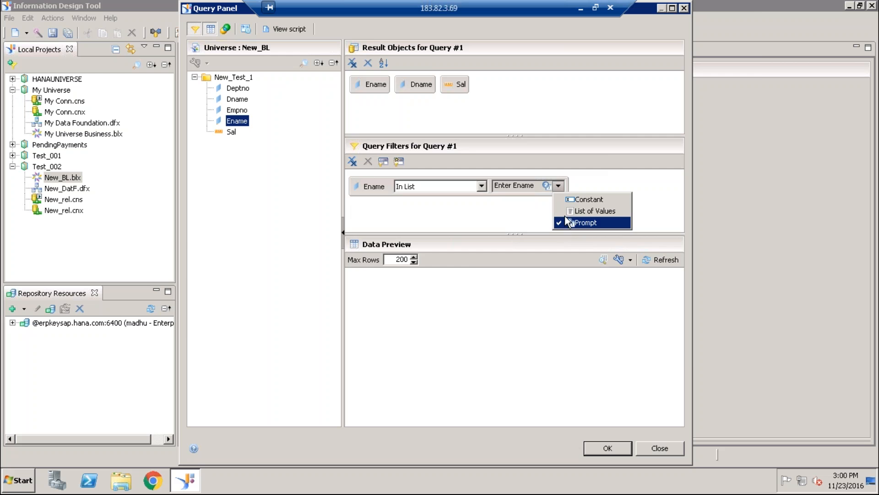
left_click(568, 214)
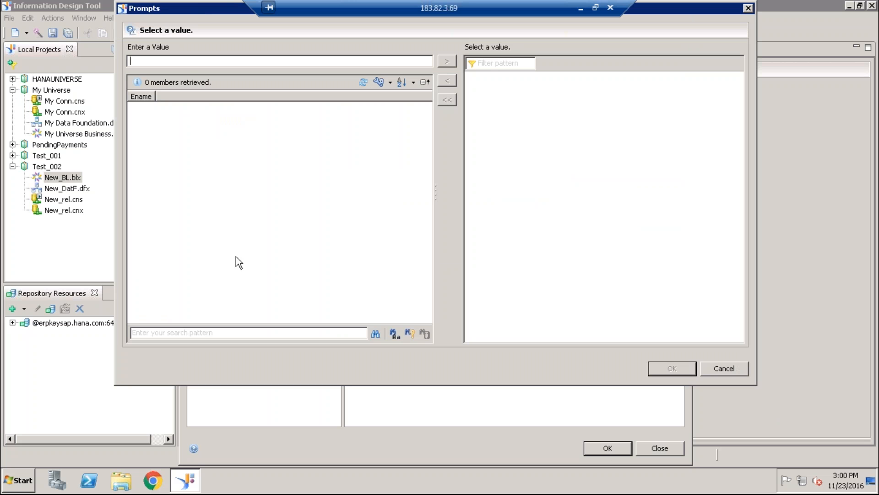
left_click(734, 370)
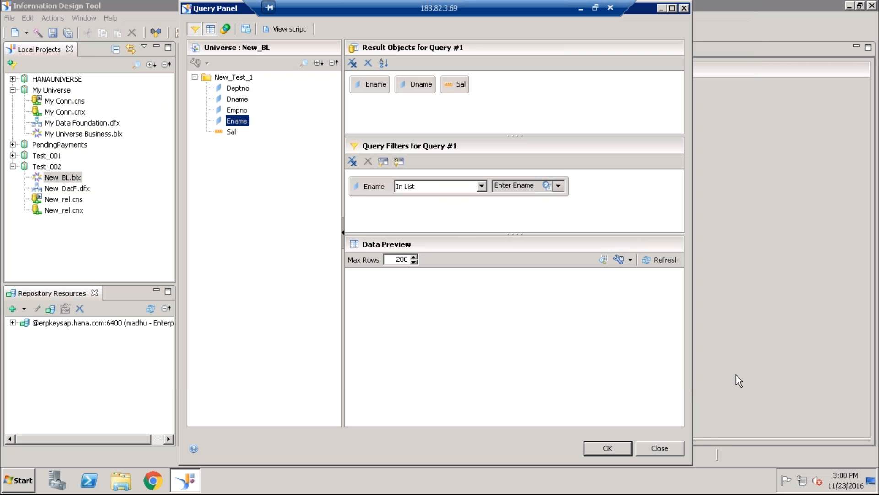
left_click(677, 448)
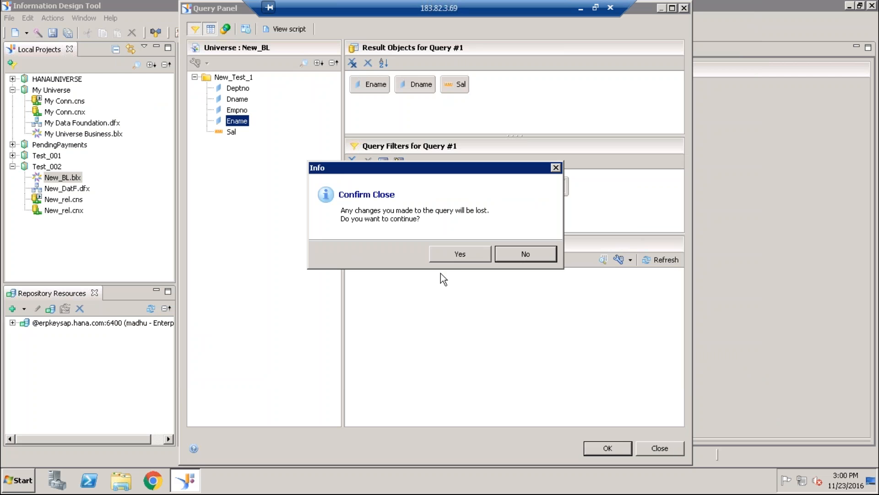
left_click(455, 255)
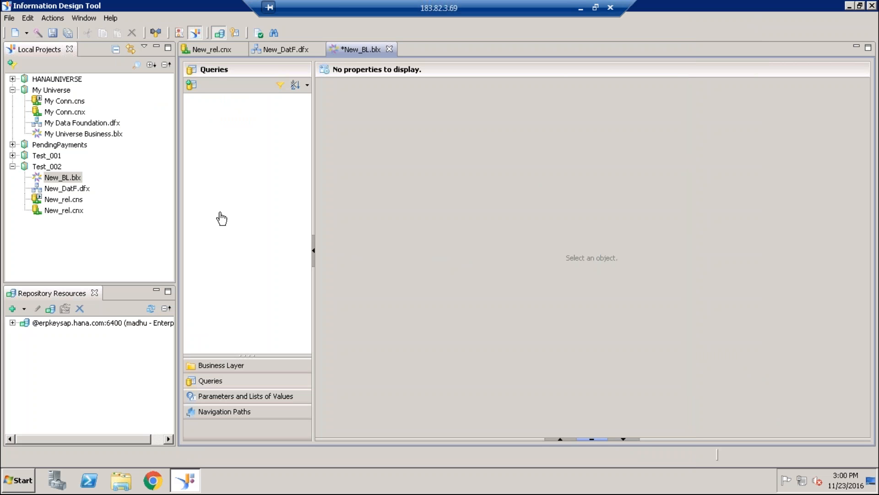
- Preview the data of a temporary query on New_BL with Ename, Deptno and Sal, and discard the query
left_click(192, 85)
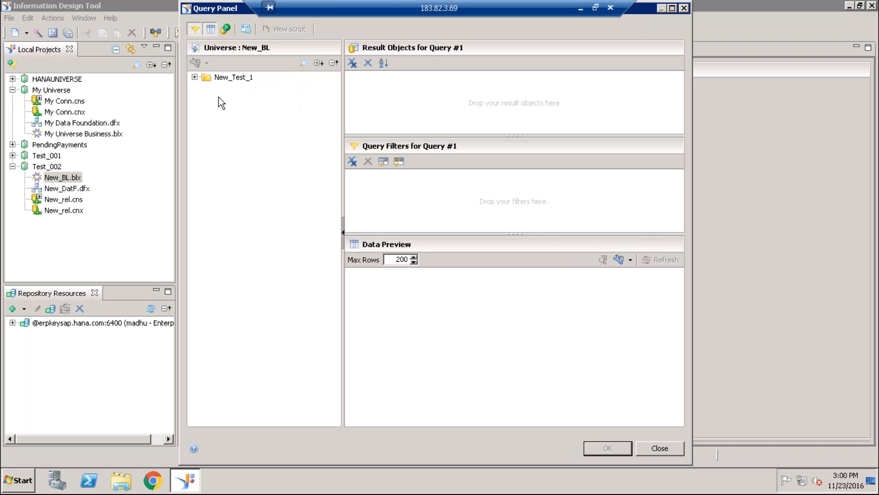
left_click(194, 77)
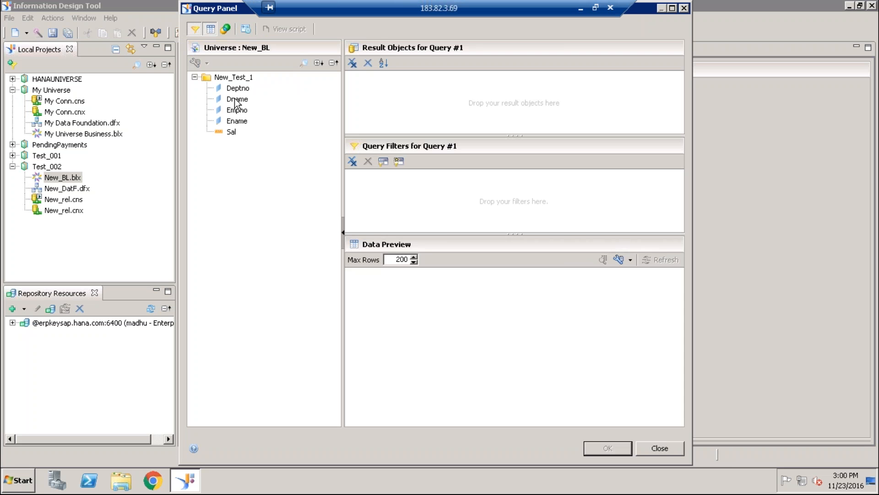
double_click(237, 120)
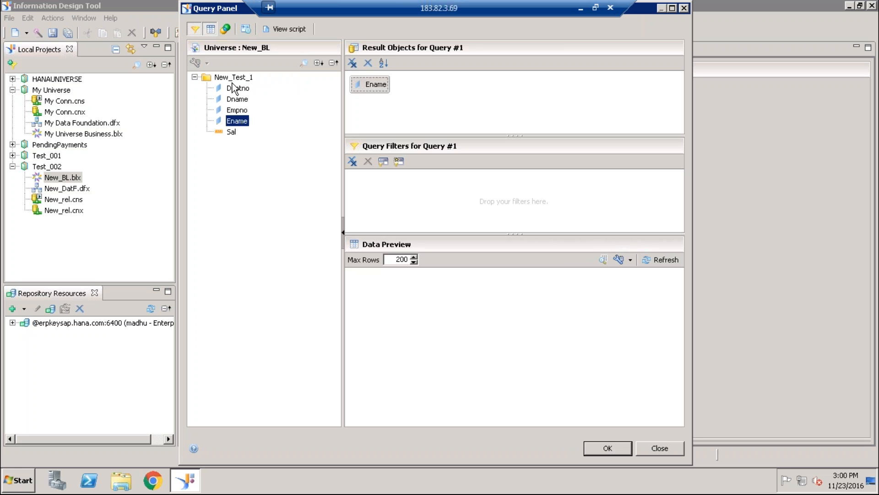
double_click(237, 89)
double_click(233, 132)
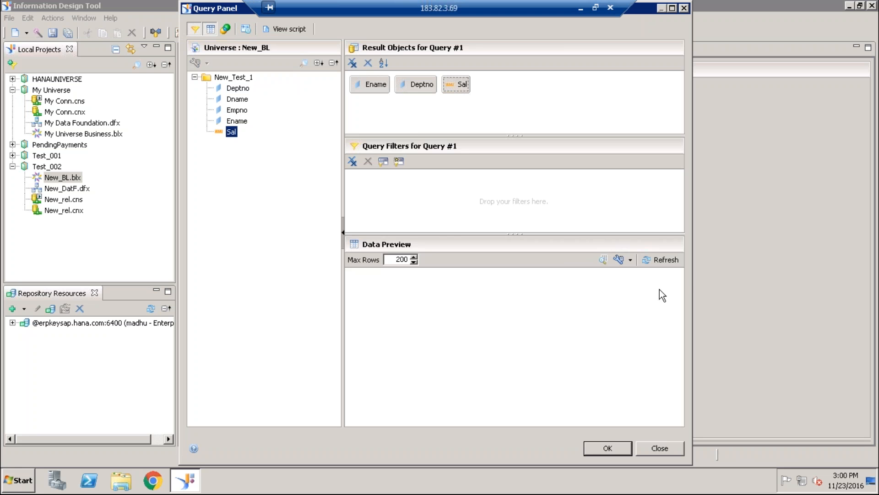
left_click(666, 258)
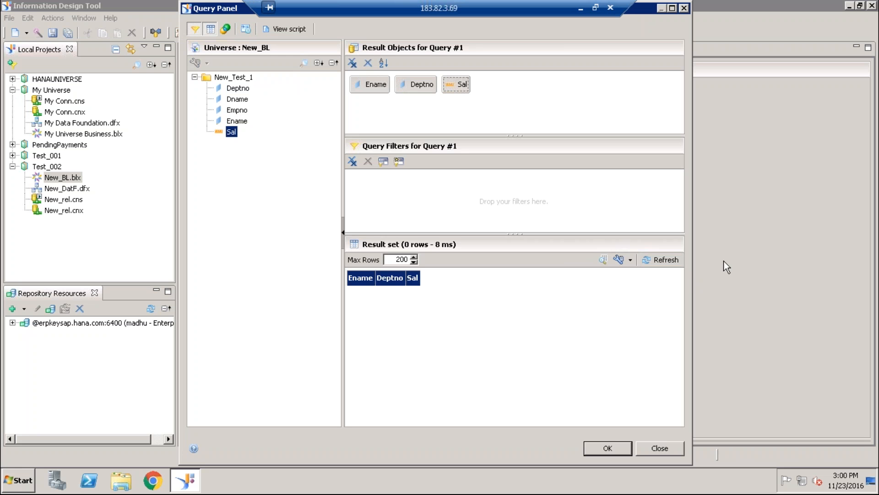
left_click(665, 449)
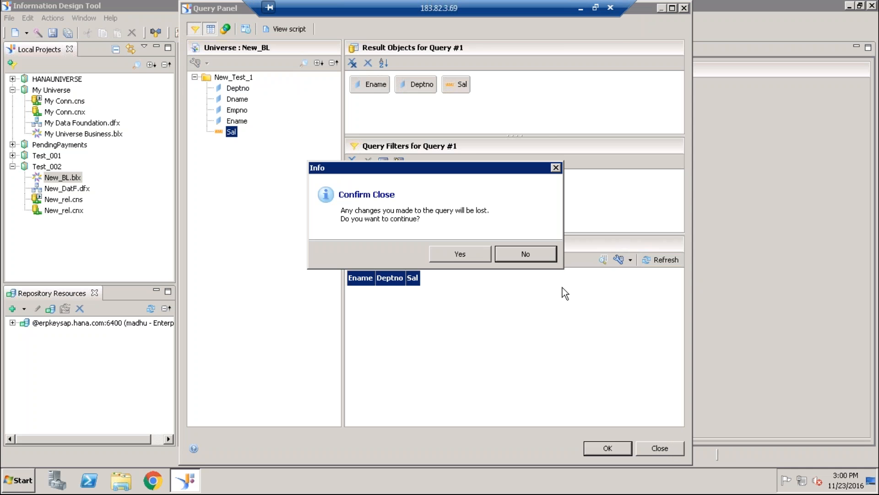
left_click(476, 249)
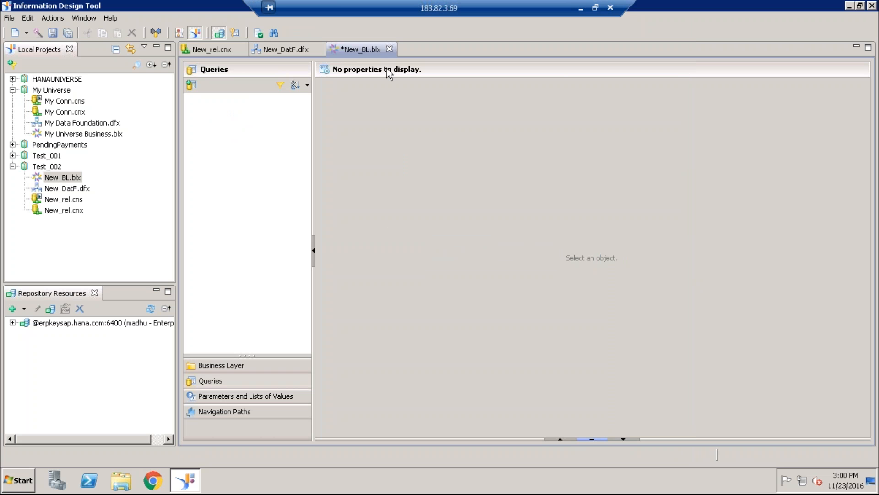
- Save the New_BL business layer and close it together with the New_DatF data foundation and New_rel connection editors
key("ctrl+s")
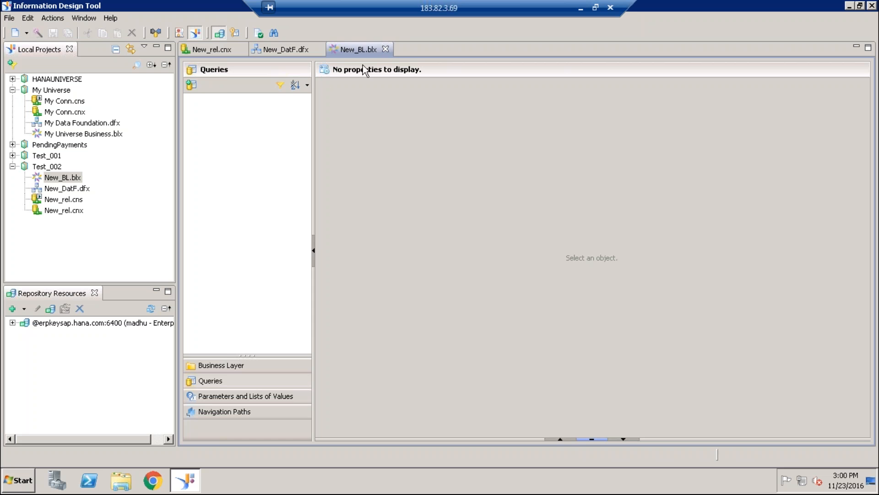
left_click(386, 49)
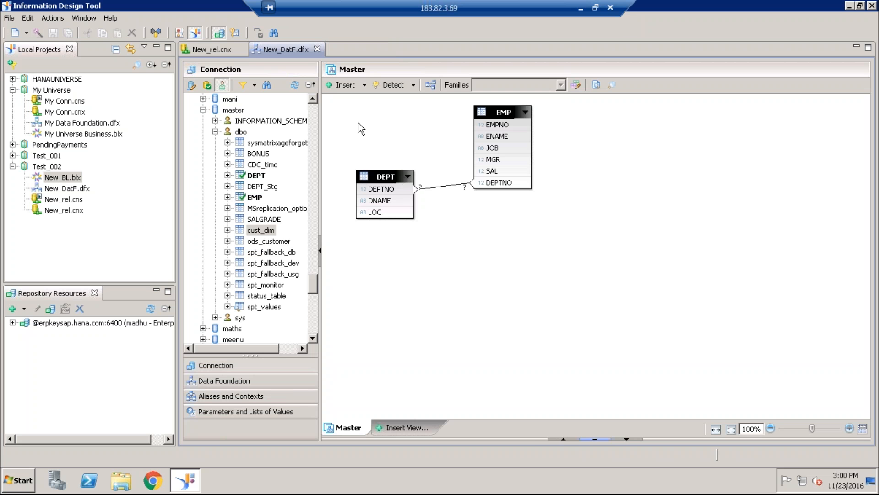
left_click(212, 50)
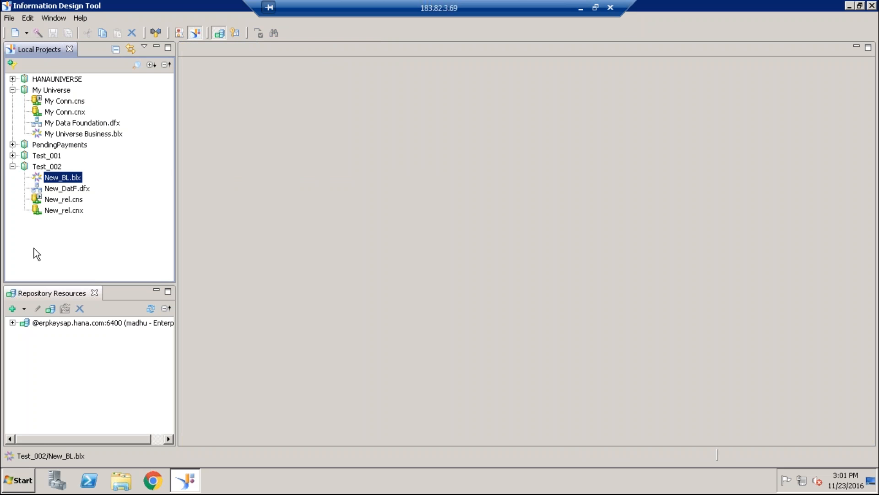
- Collapse the Test_002 and My Universe projects and try to create a new local project named Test_002
left_click(12, 166)
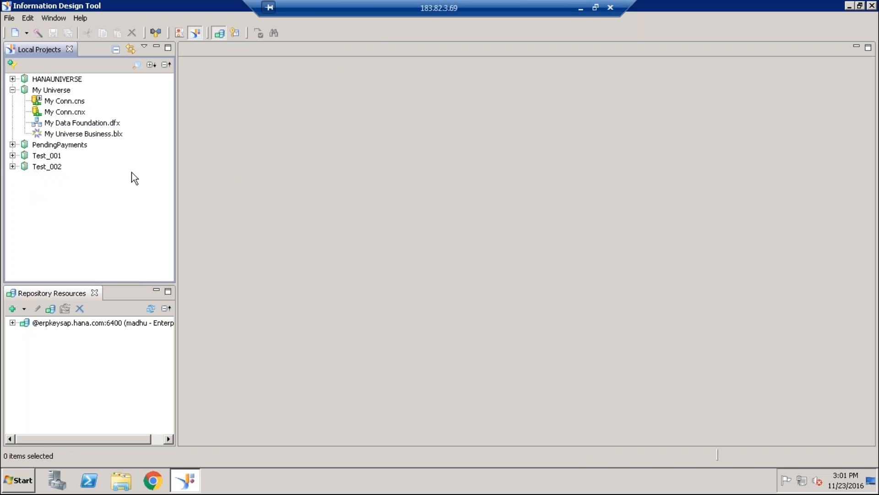
left_click(13, 90)
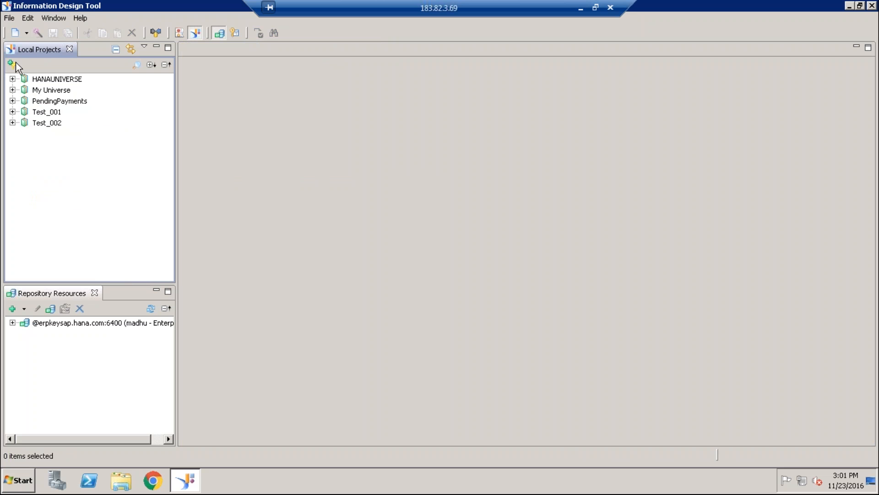
left_click(14, 18)
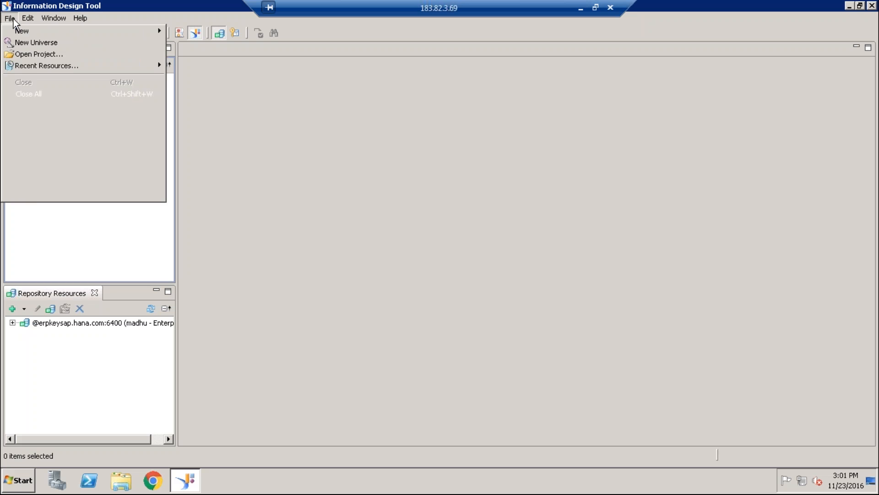
mouse_move(147, 35)
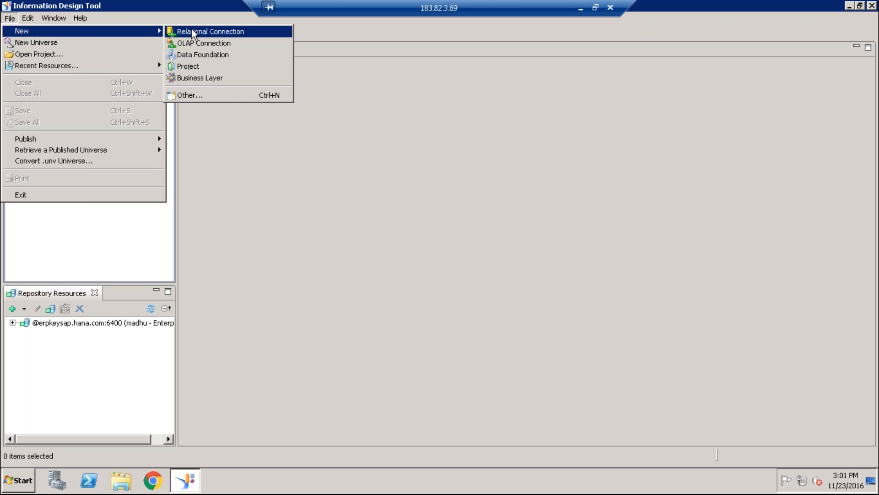
left_click(204, 67)
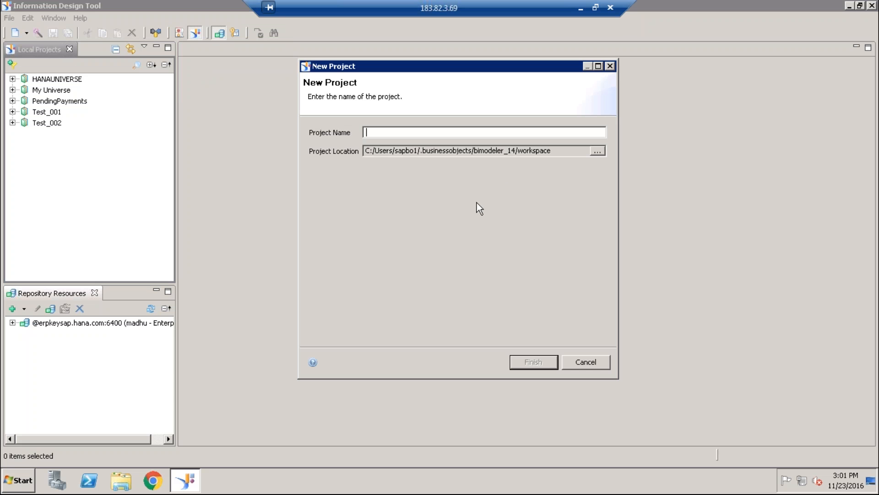
type("Test_002")
left_click(540, 362)
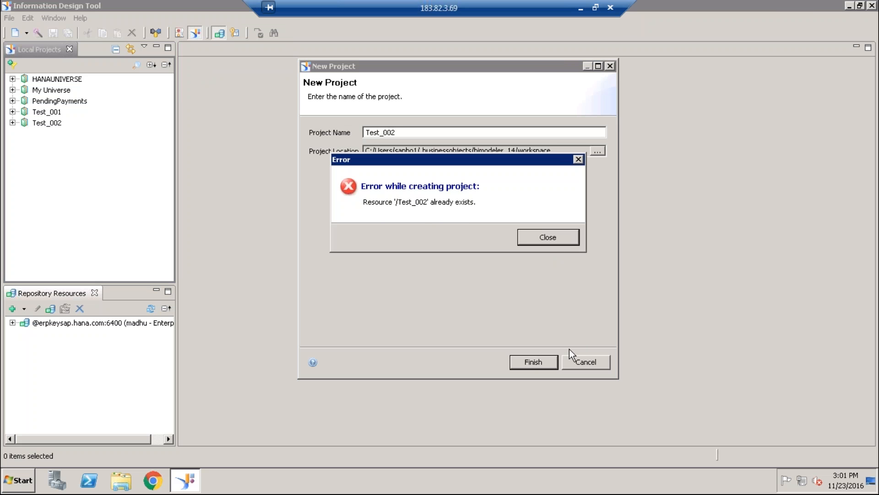
- Change the new project's name to Test_003 and create the project
left_click(562, 243)
left_click(436, 131)
key("BackSpace")
type("3")
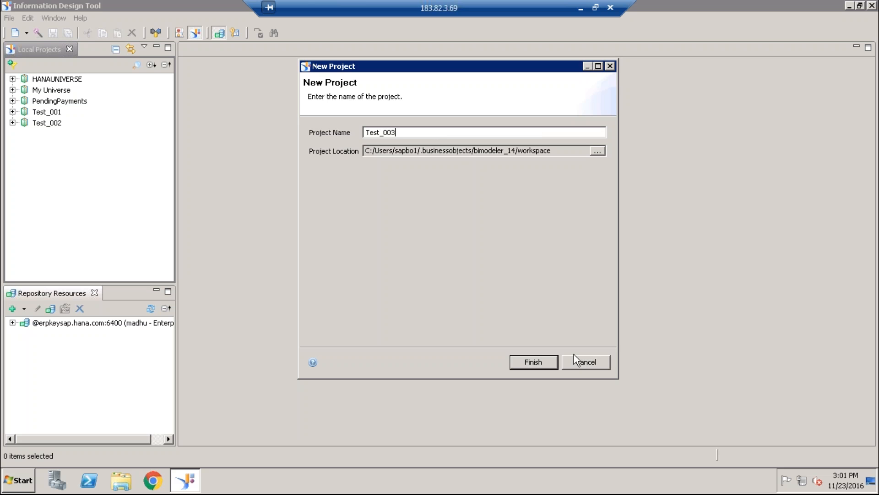
left_click(536, 357)
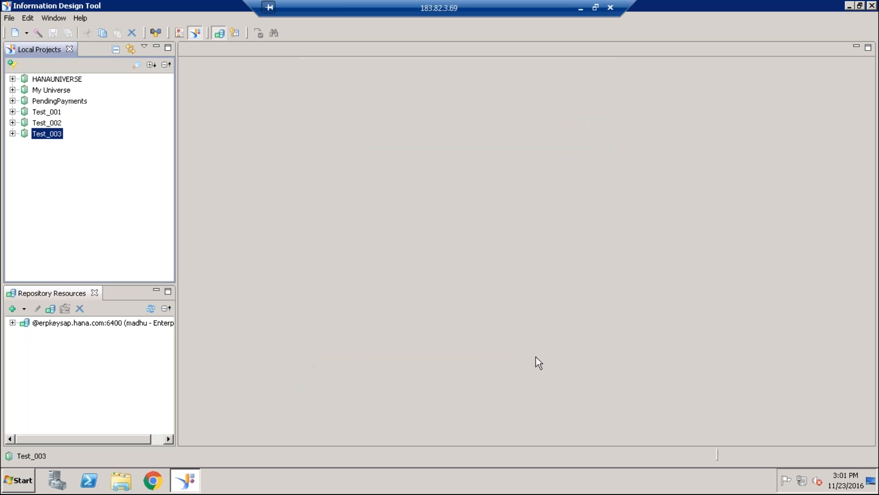
- Start a new relational connection named Conn_Rel in the Test_003 project and proceed to the driver selection
right_click(40, 132)
mouse_move(64, 139)
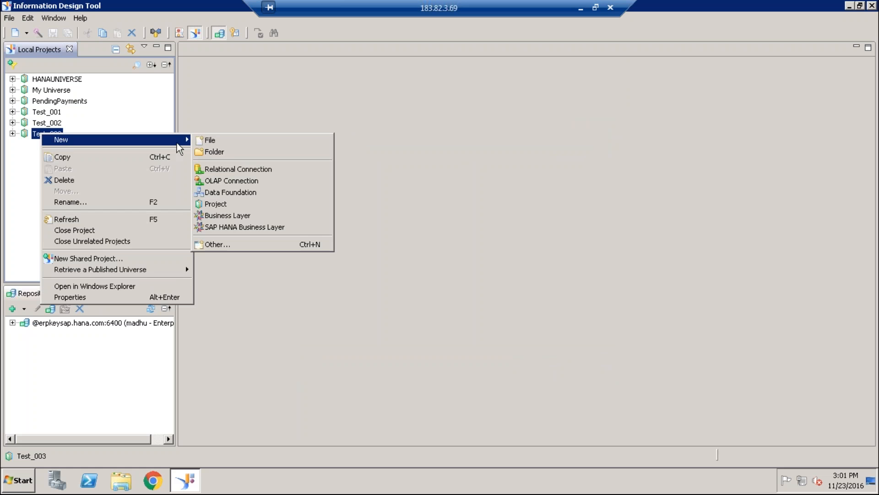
left_click(238, 171)
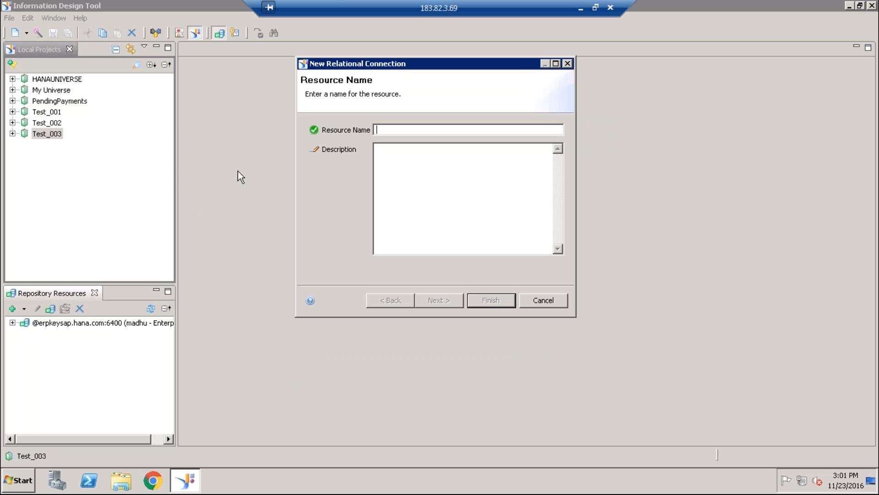
type("Coo")
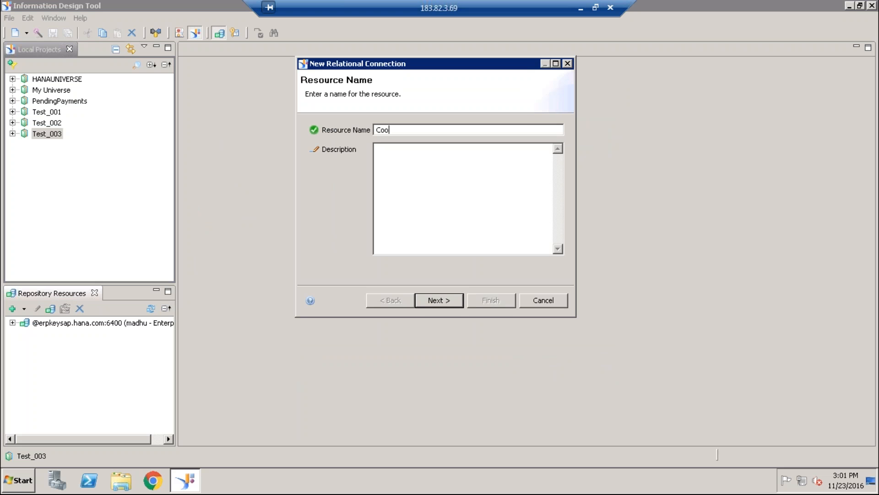
key("BackSpace")
type("nn_Rel")
left_click(436, 304)
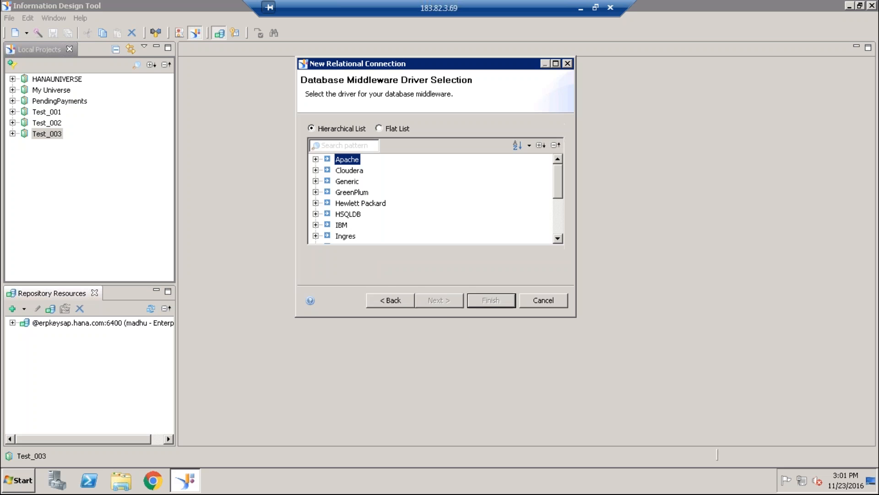
- Examine the database vendors available for the connection driver, including the Microsoft and SAP entries
scroll(421, 222, "down", 2)
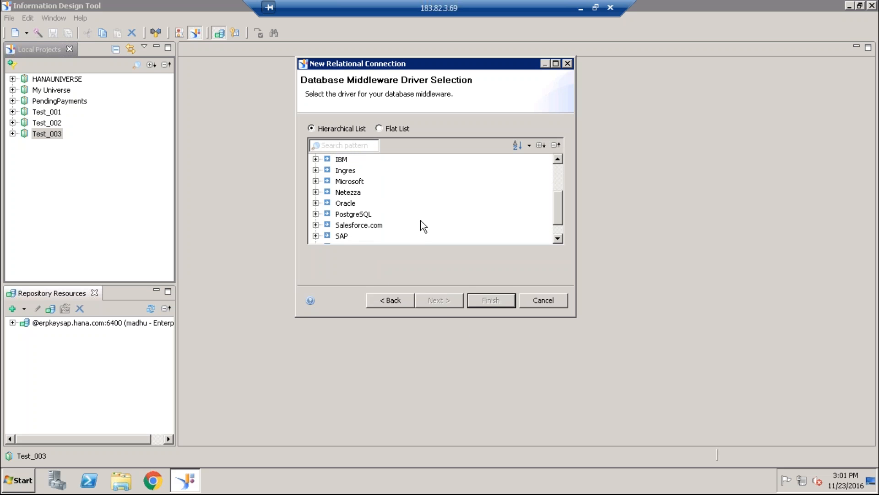
scroll(421, 221, "down", 1)
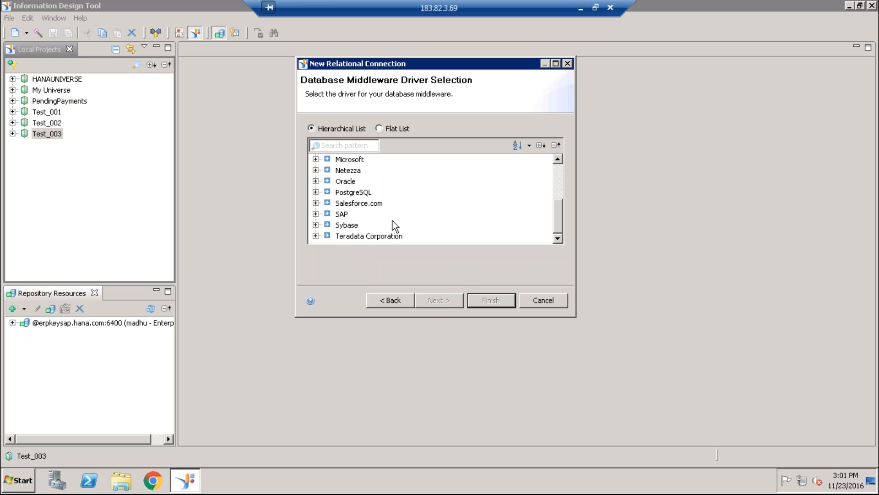
scroll(393, 226, "up", 2)
scroll(393, 221, "down", 1)
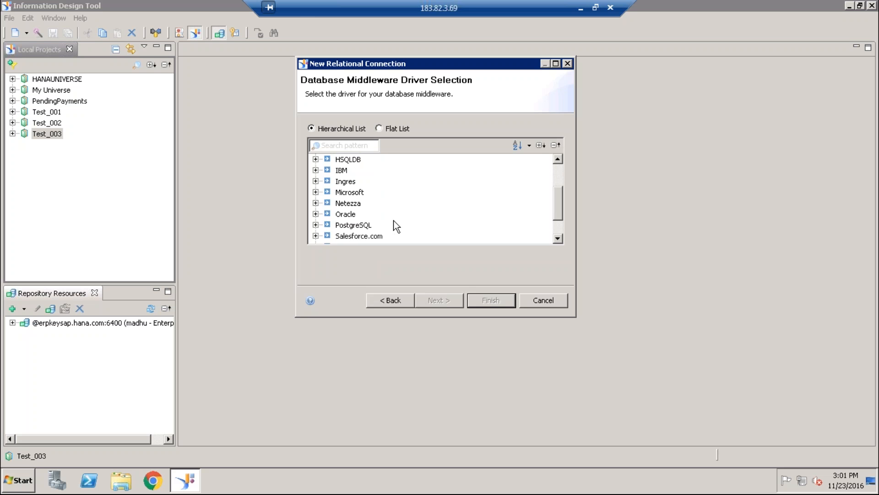
scroll(397, 208, "down", 1)
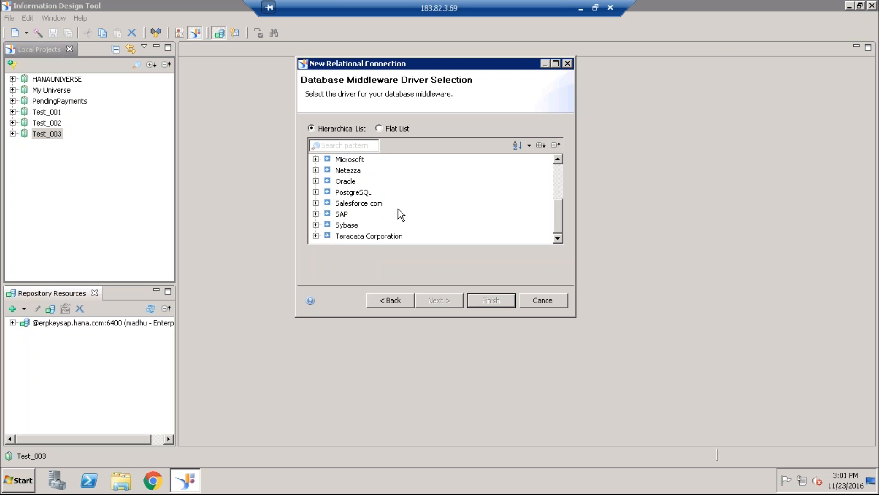
left_click(316, 159)
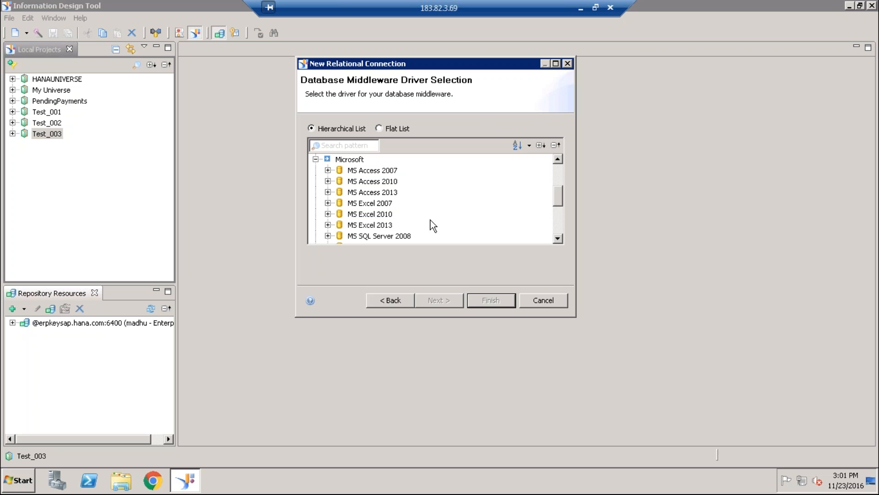
left_click(315, 159)
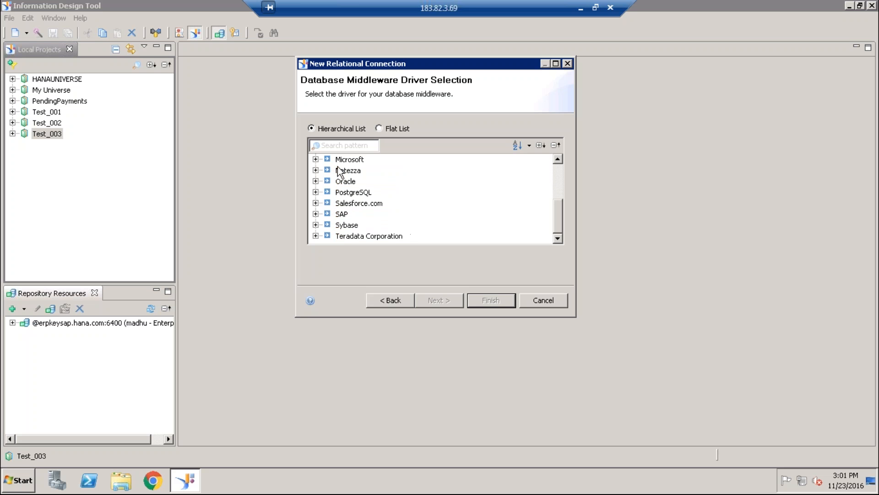
left_click(316, 214)
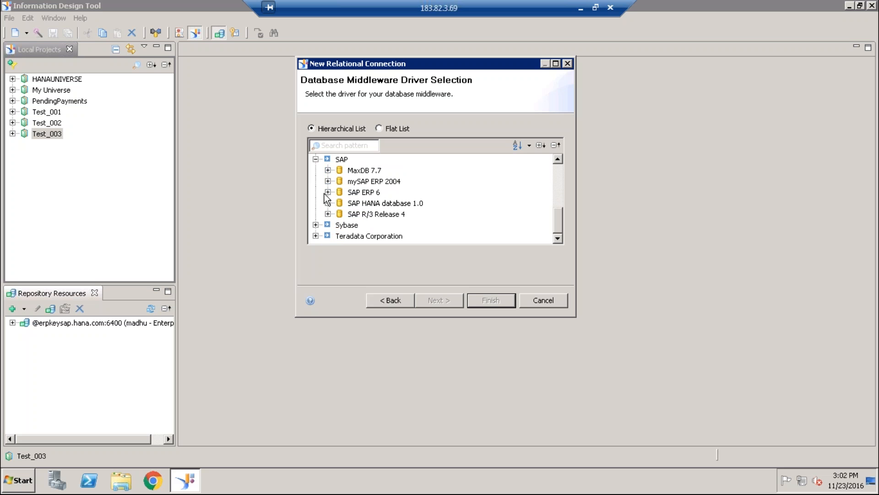
left_click(315, 159)
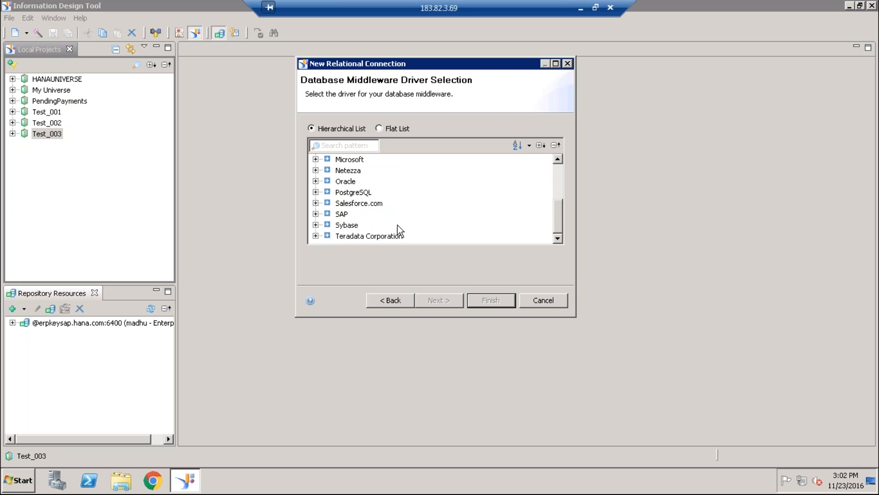
scroll(397, 226, "up", 3)
scroll(399, 229, "down", 2)
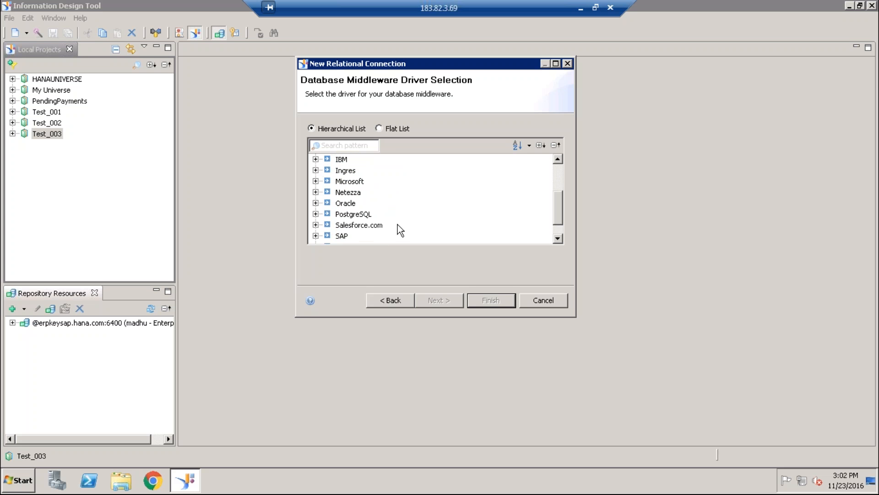
scroll(397, 229, "down", 1)
scroll(399, 223, "up", 2)
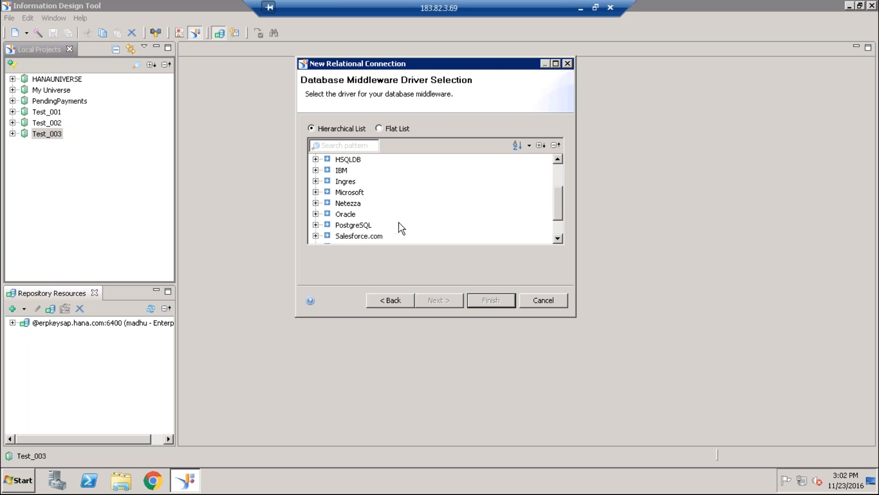
scroll(400, 222, "down", 1)
- Choose the ODBC Drivers for Microsoft's MS SQL Server 2012 and proceed to the connection parameters
left_click(315, 192)
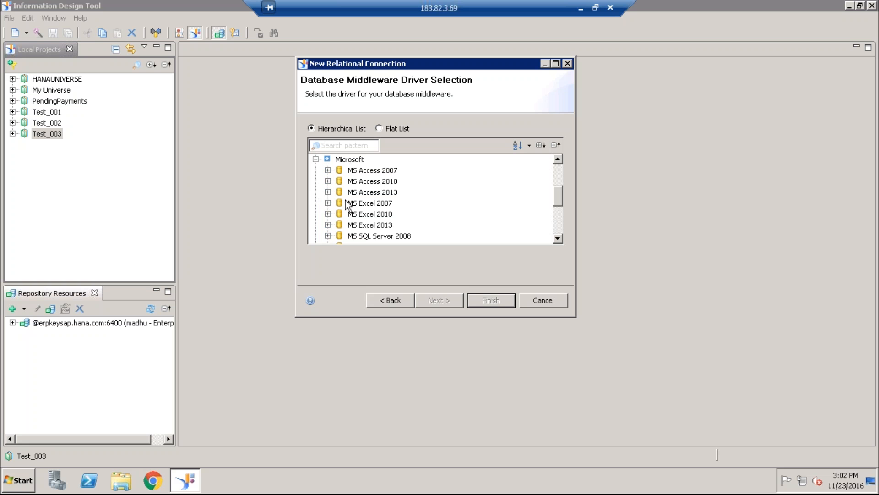
scroll(378, 235, "down", 1)
scroll(378, 235, "down", 1)
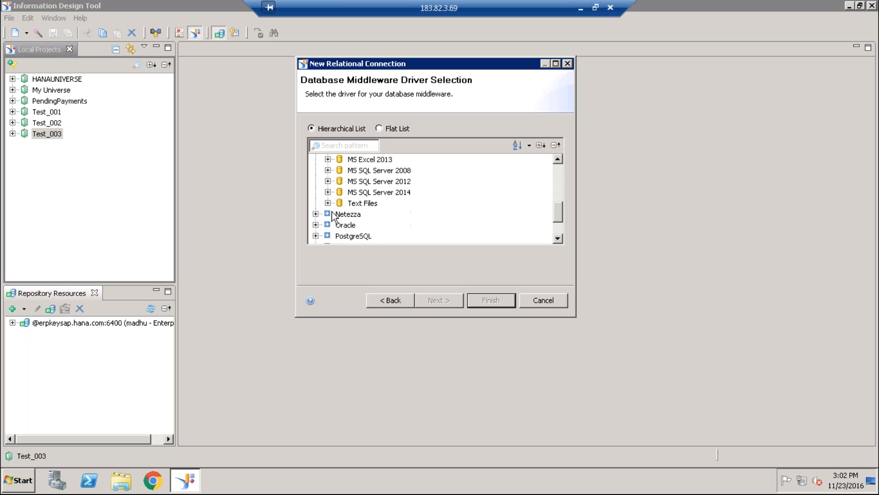
left_click(328, 181)
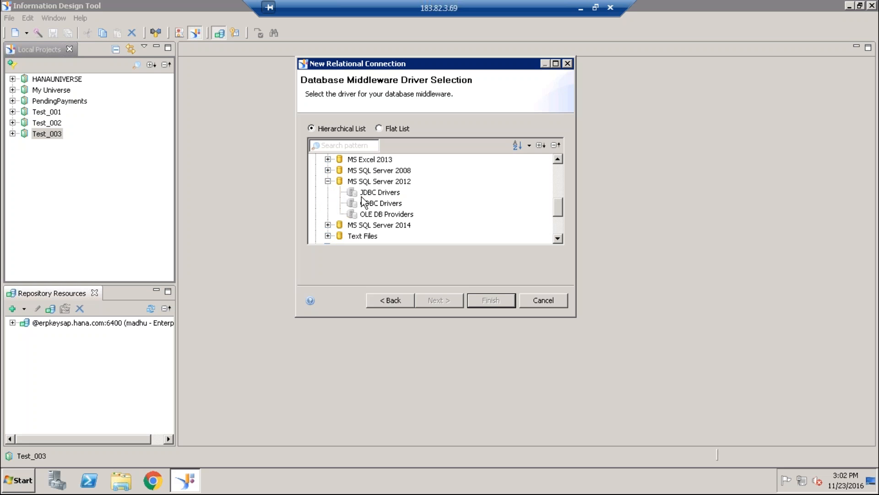
left_click(378, 203)
left_click(435, 304)
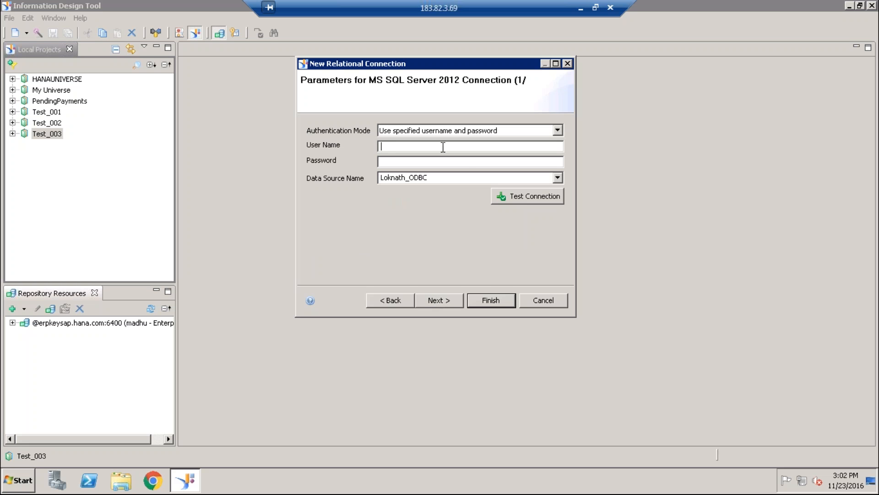
- Enter the database user name and password, keep the preselected ODBC data source, and test the connection
key("Tab")
left_click(555, 178)
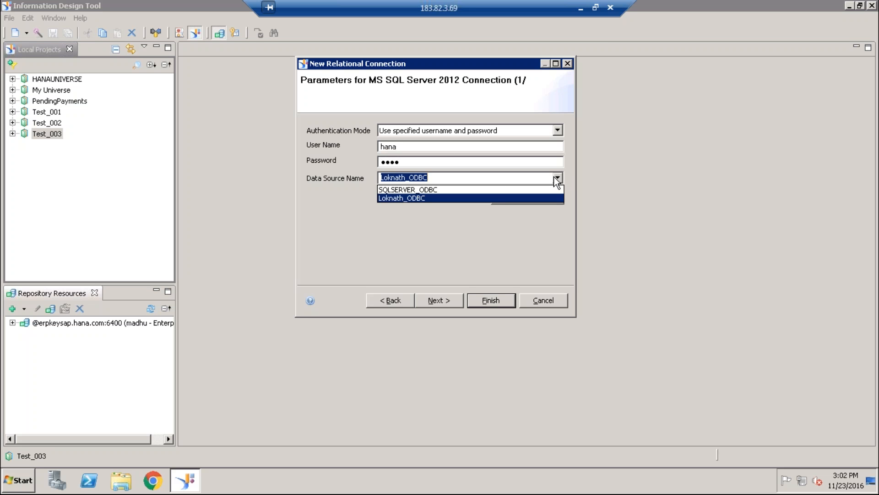
left_click(439, 199)
left_click(519, 197)
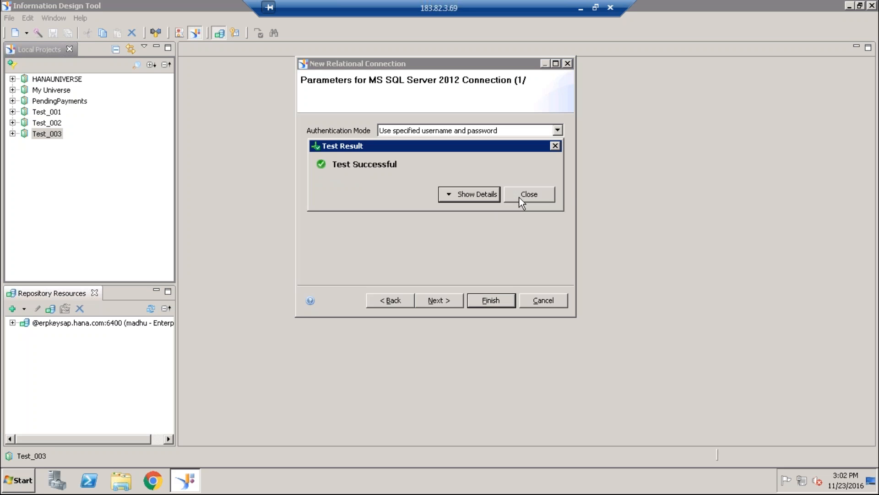
left_click(521, 196)
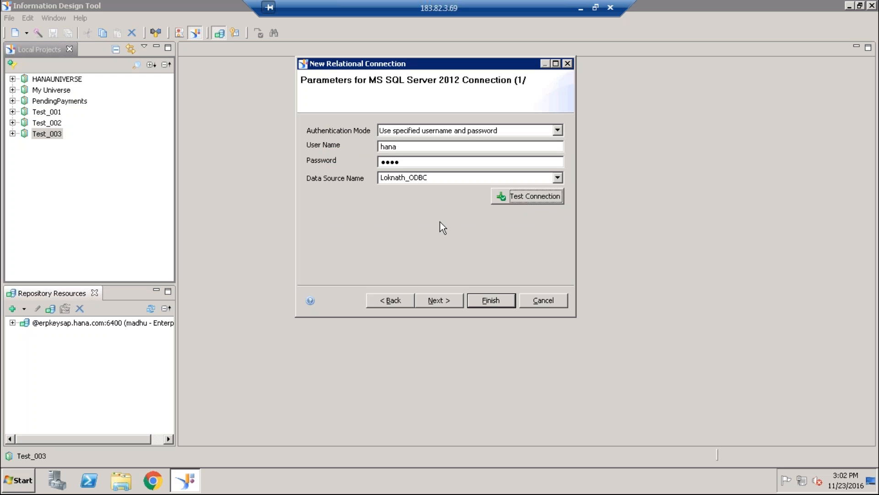
- Review the available data sources, keep the selected one, and finish the Conn_Rel connection with the default pool and timeout parameters
left_click(557, 178)
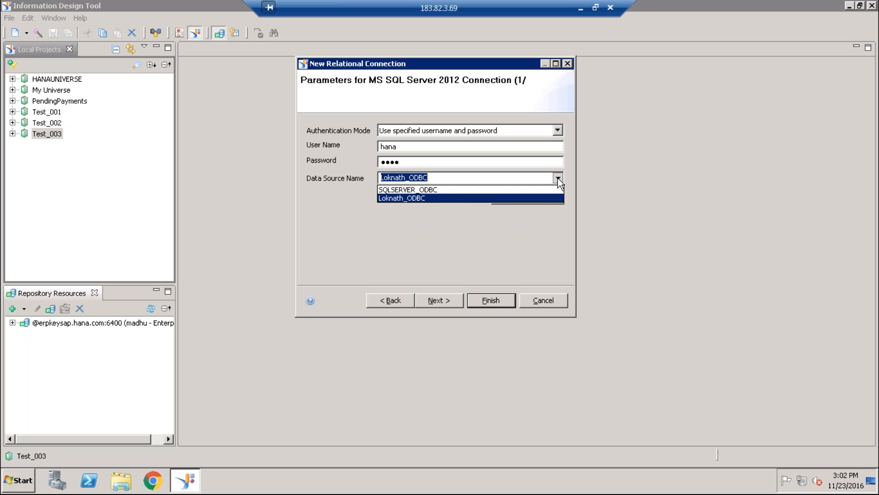
left_click(455, 200)
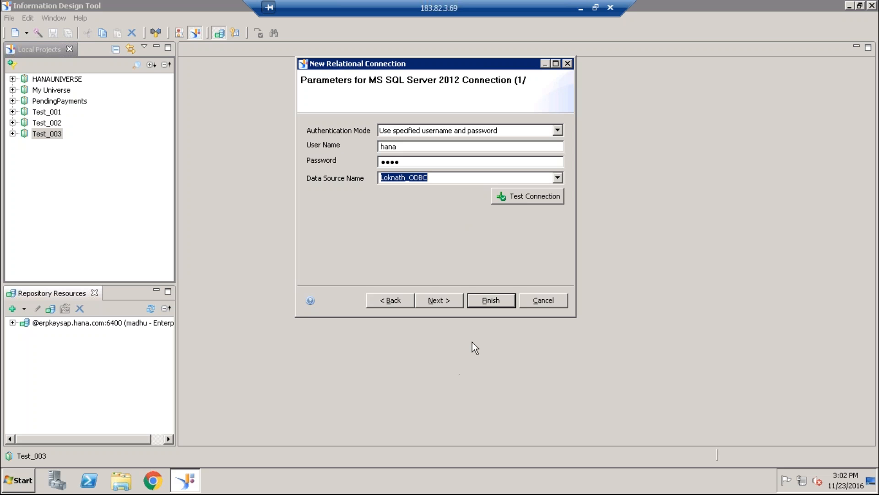
left_click(430, 301)
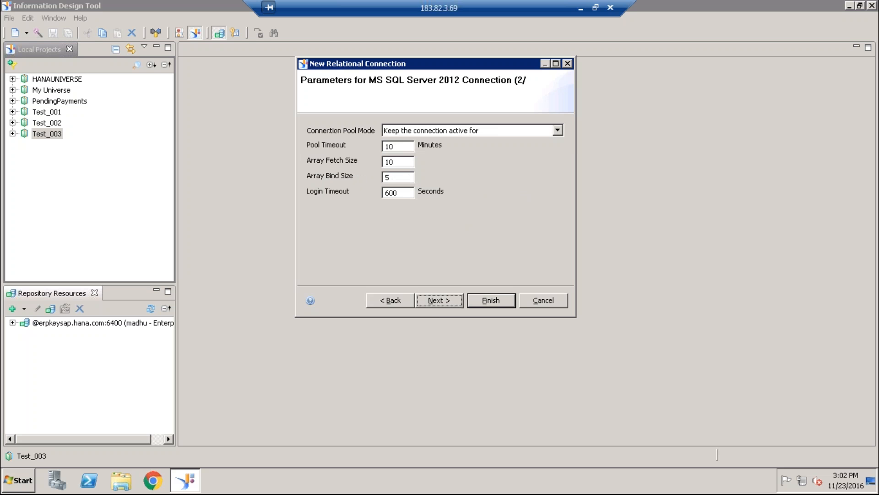
left_click(485, 302)
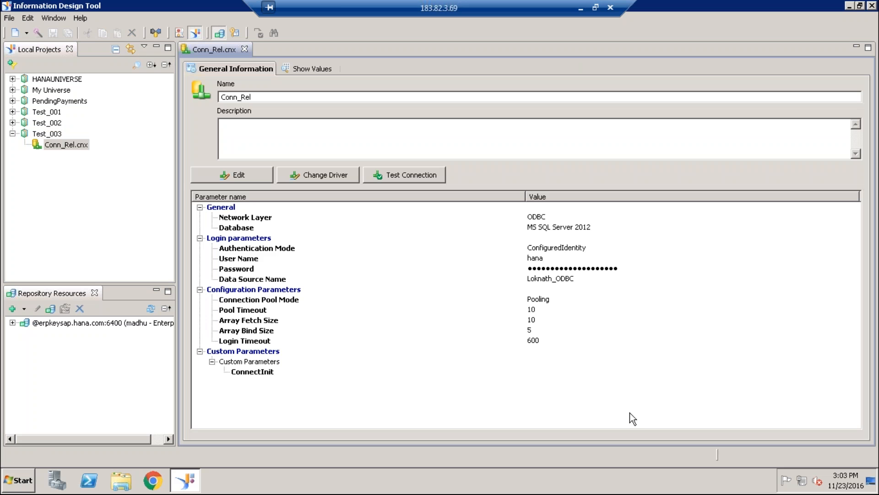
- Publish Conn_Rel.cnx to the fifth listed folder under SandConnections in the repository and create a local shortcut to the secured connection
right_click(75, 144)
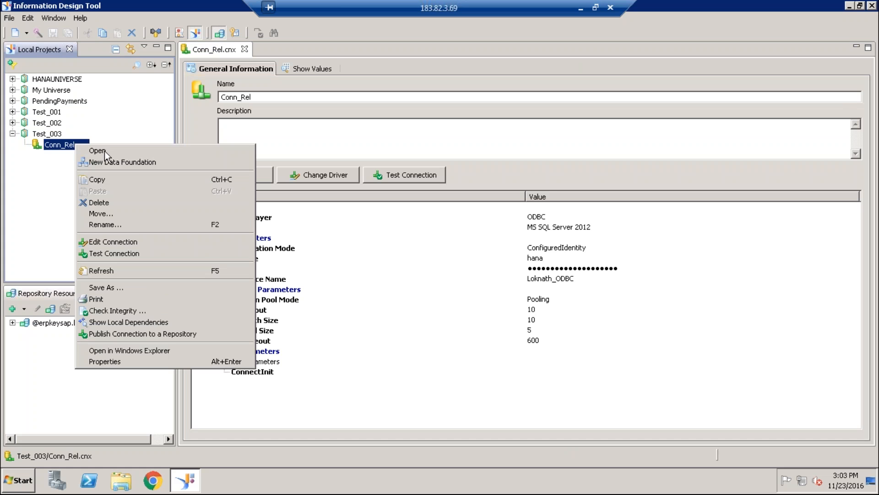
left_click(150, 333)
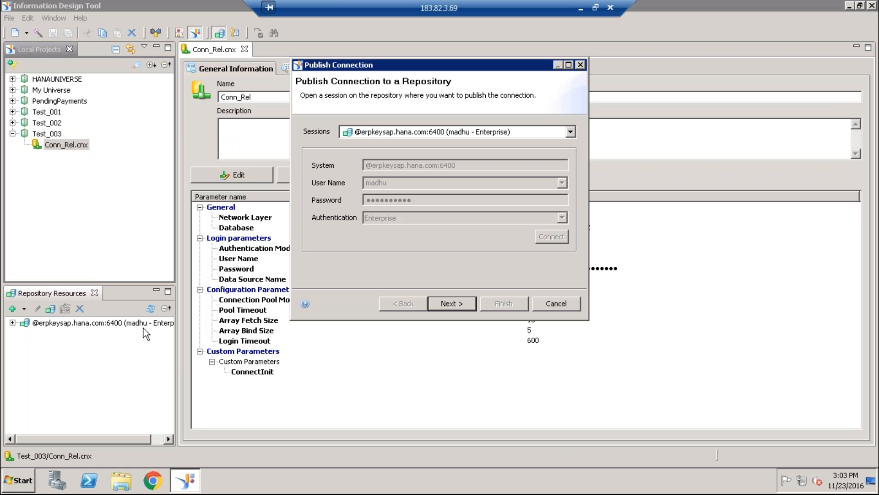
left_click(461, 303)
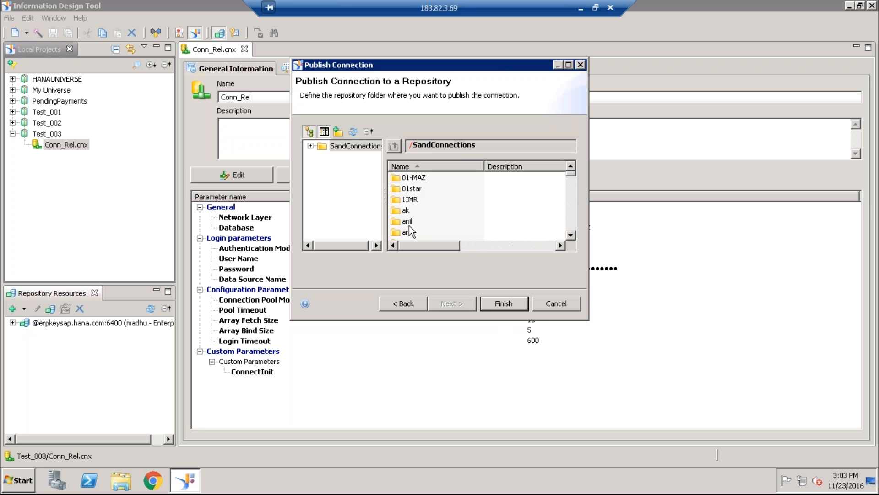
double_click(408, 221)
left_click(499, 301)
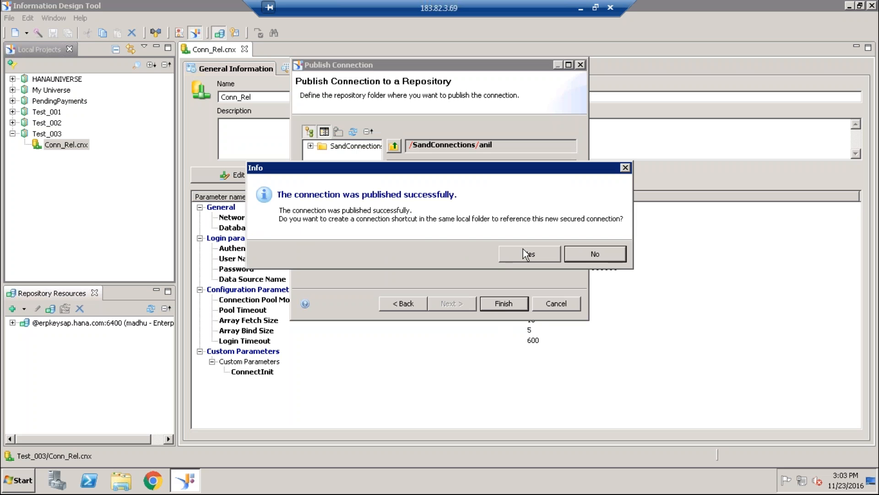
left_click(521, 254)
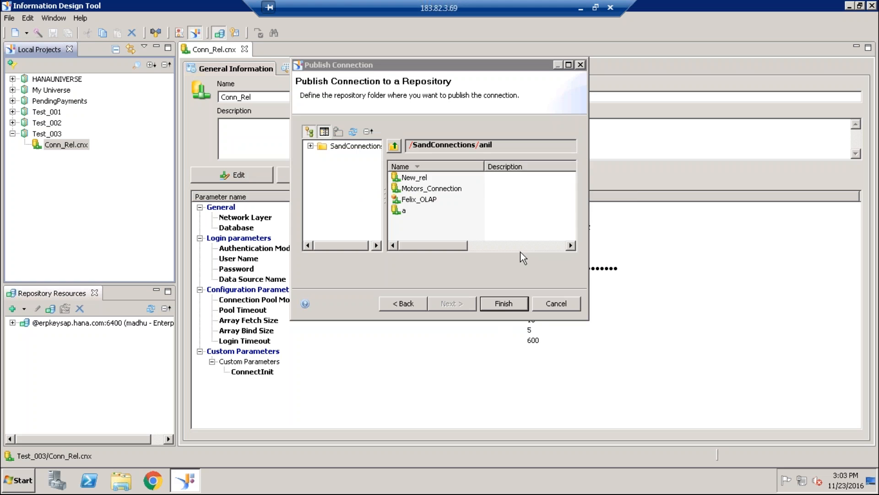
- Create a single-source data foundation named Data_New in Test_003, using the secured connection Conn_Rel.cns
right_click(42, 133)
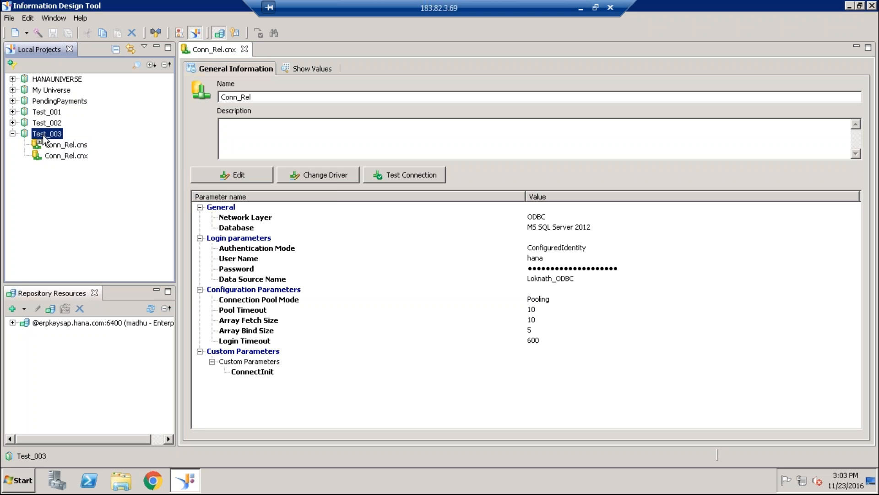
mouse_move(79, 142)
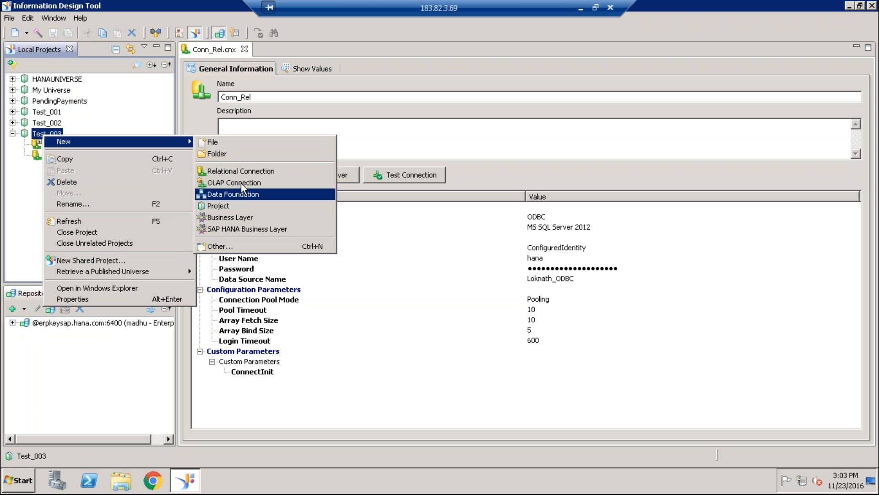
left_click(246, 193)
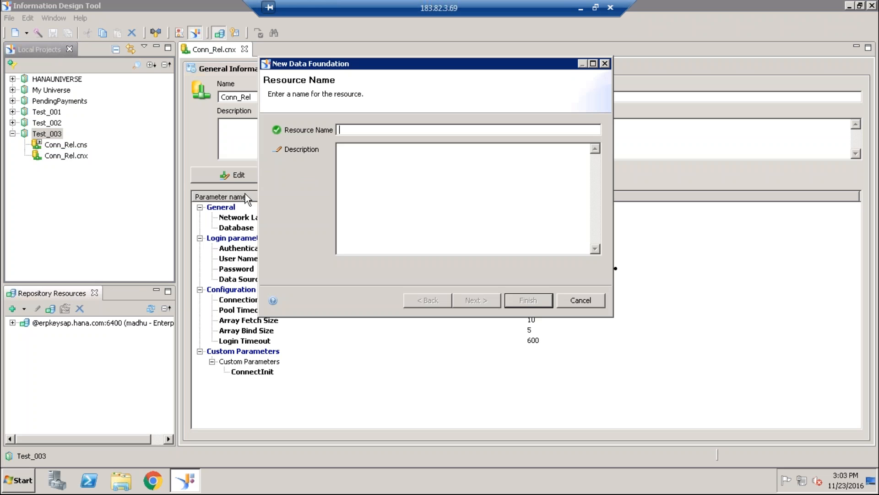
type("Dat")
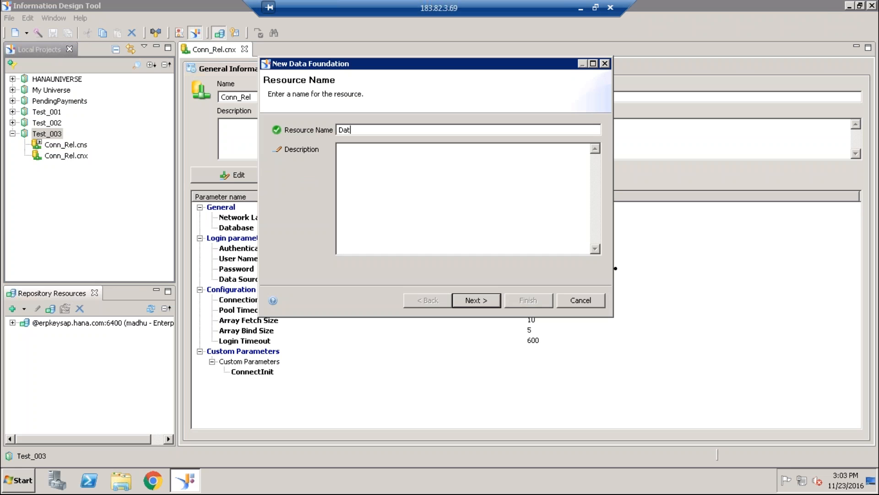
type("a_New")
left_click(472, 300)
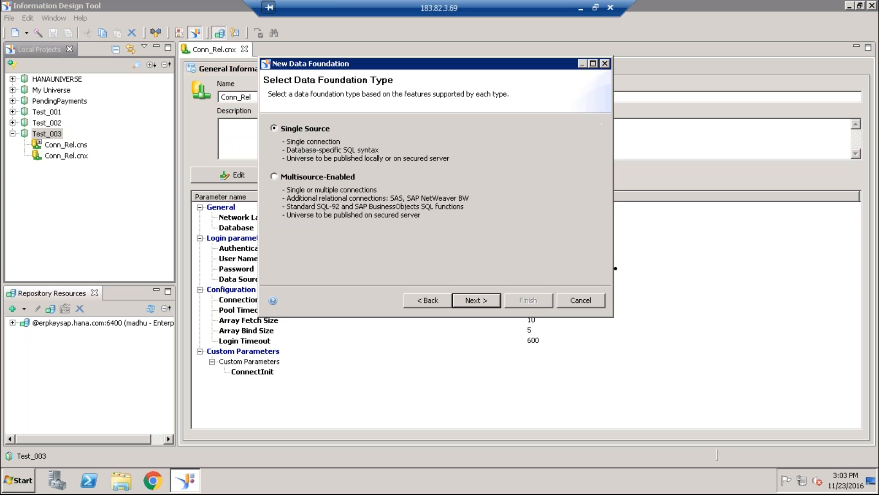
left_click(469, 301)
left_click(323, 155)
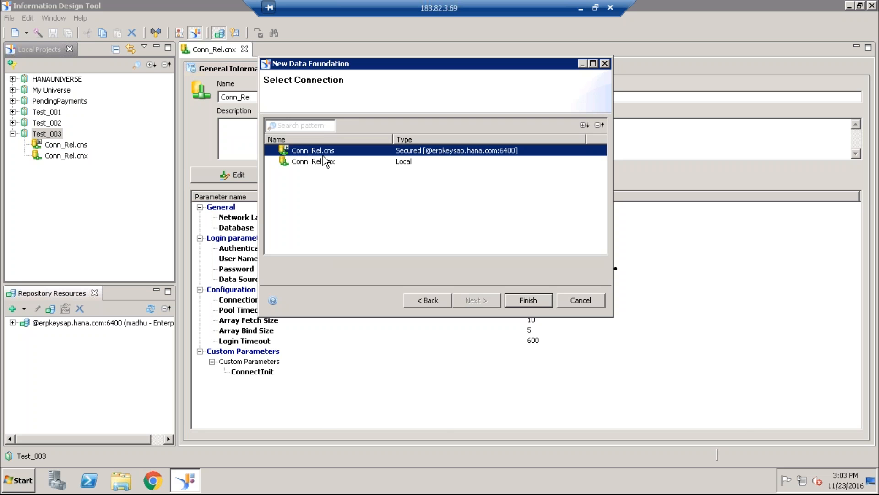
left_click(522, 301)
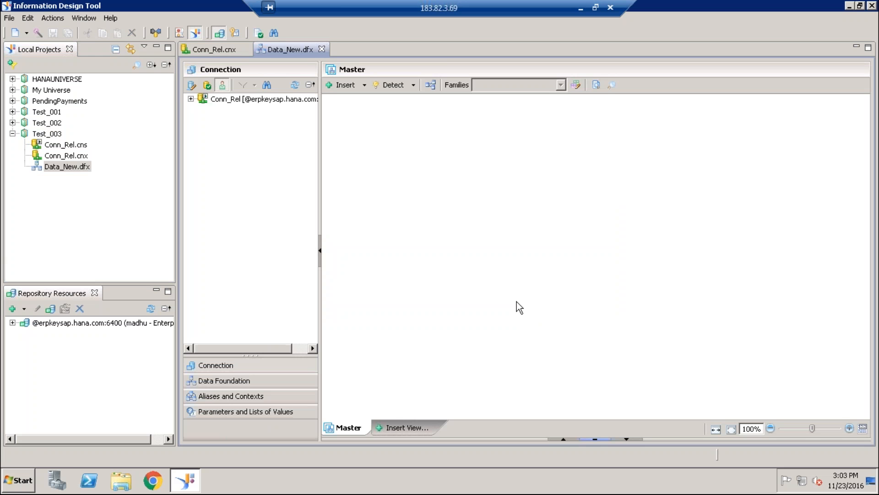
- Insert the Customer, Region and Country tables from the default database's dbo schema into the data foundation
left_click(191, 99)
scroll(296, 256, "down", 4)
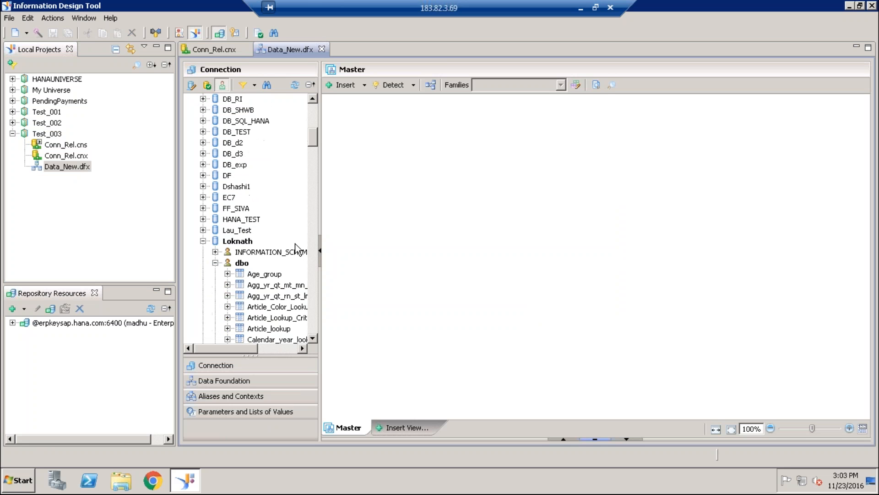
left_click(313, 339)
left_click(313, 339)
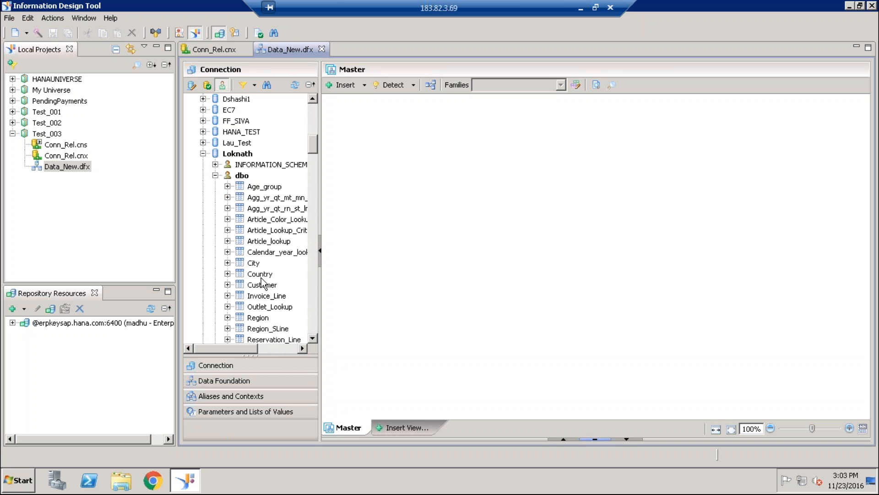
left_click_drag(261, 286, 385, 249)
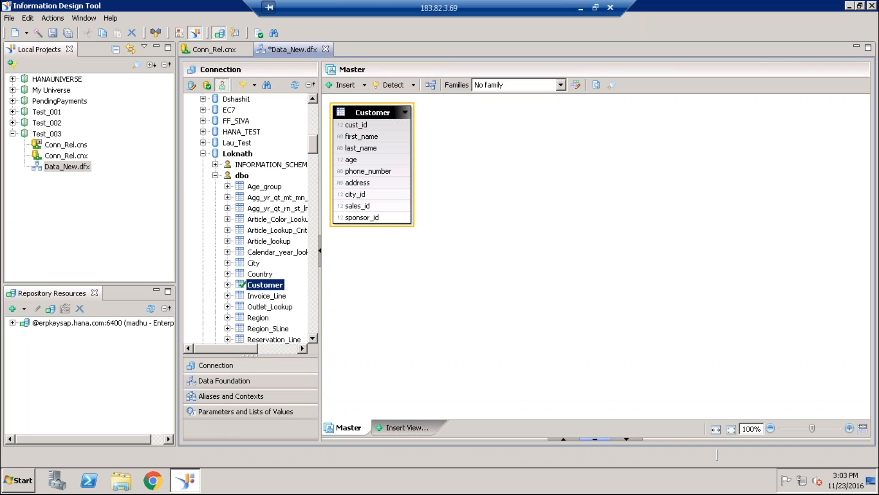
left_click_drag(263, 318, 458, 294)
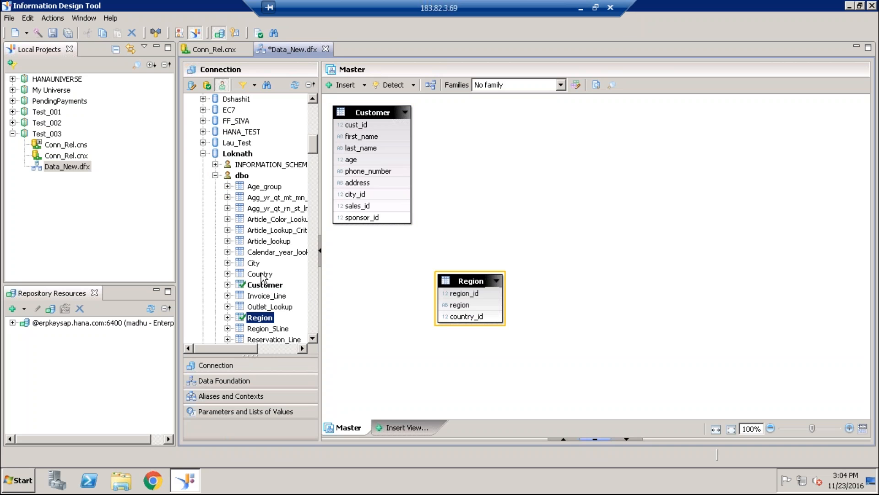
left_click_drag(261, 274, 559, 201)
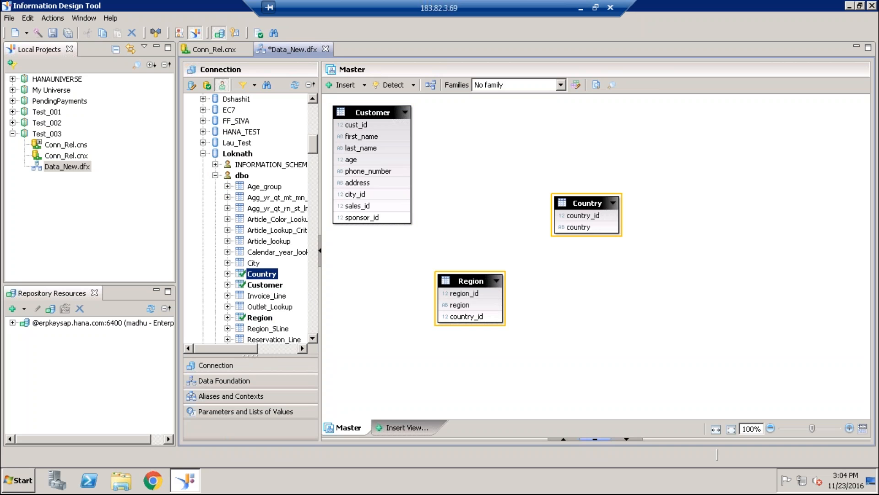
double_click(627, 271)
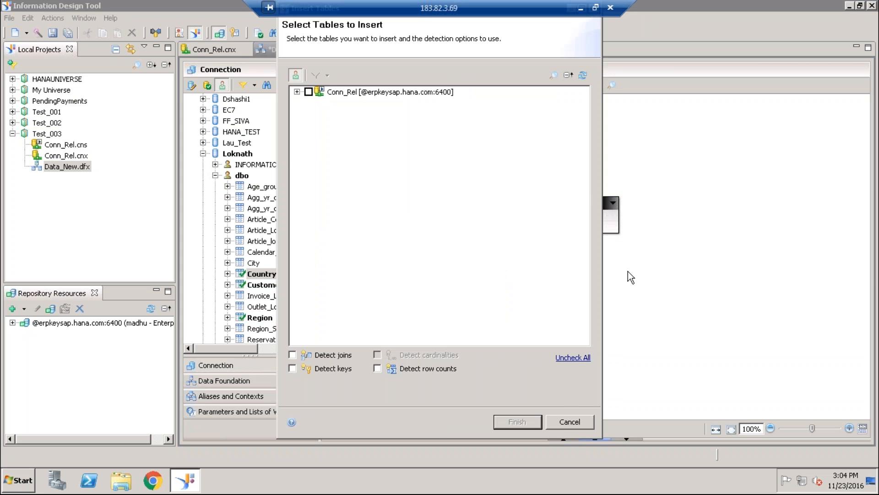
left_click(569, 421)
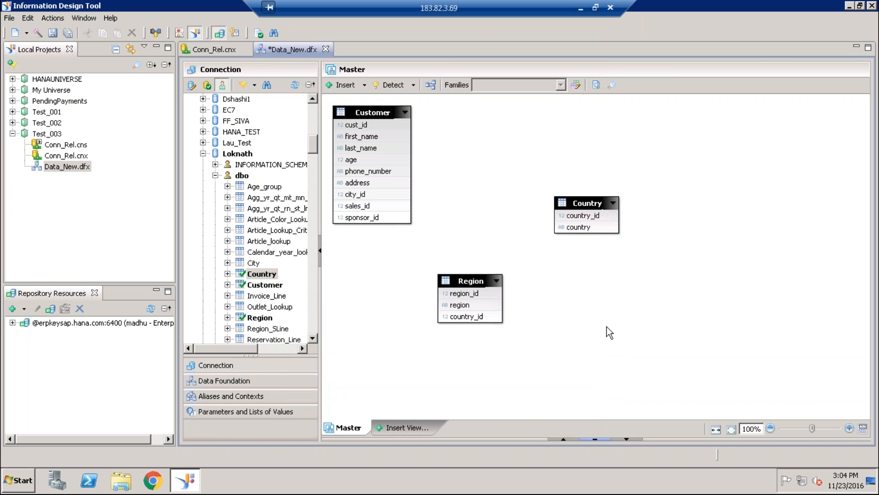
- Rearrange the diagram with the Region table well to the right of Customer and the Country table lower down between them
left_click_drag(458, 277, 481, 125)
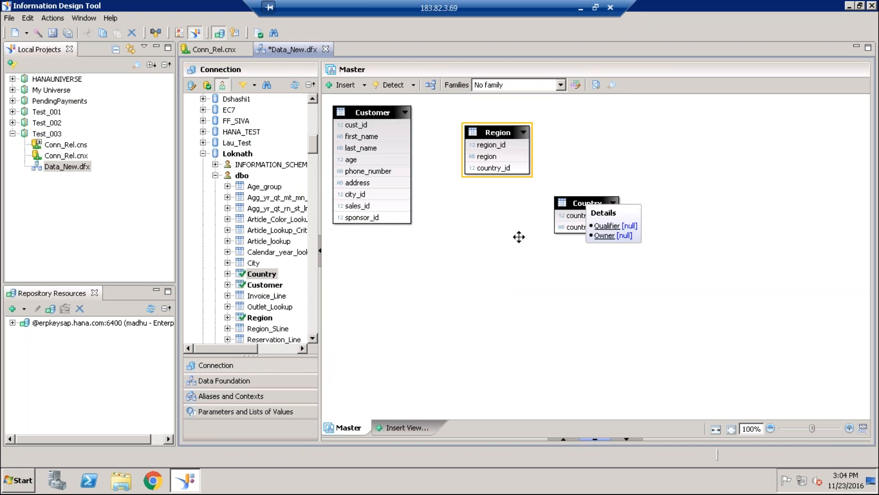
left_click_drag(579, 201, 508, 254)
left_click(662, 210)
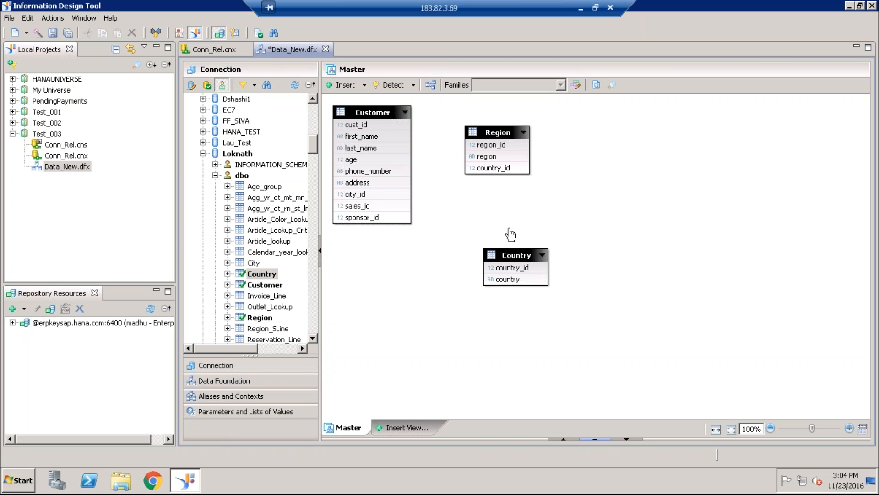
left_click_drag(503, 131, 597, 137)
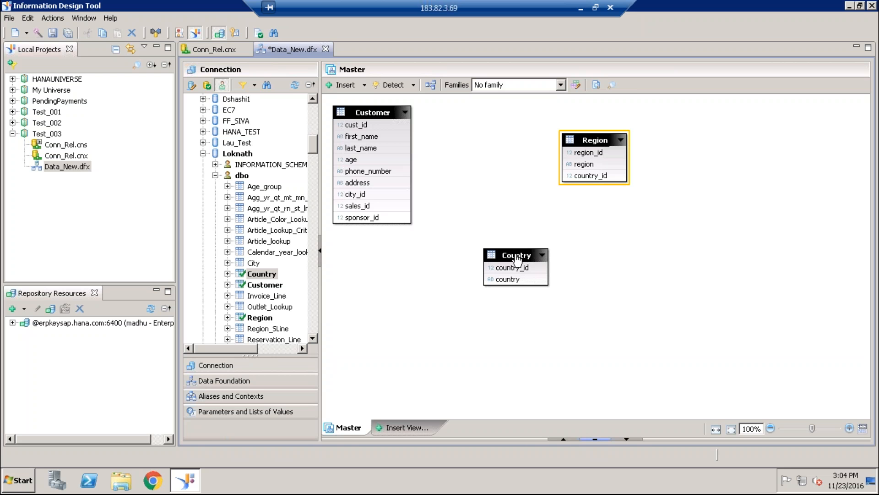
left_click(526, 283)
left_click(626, 298)
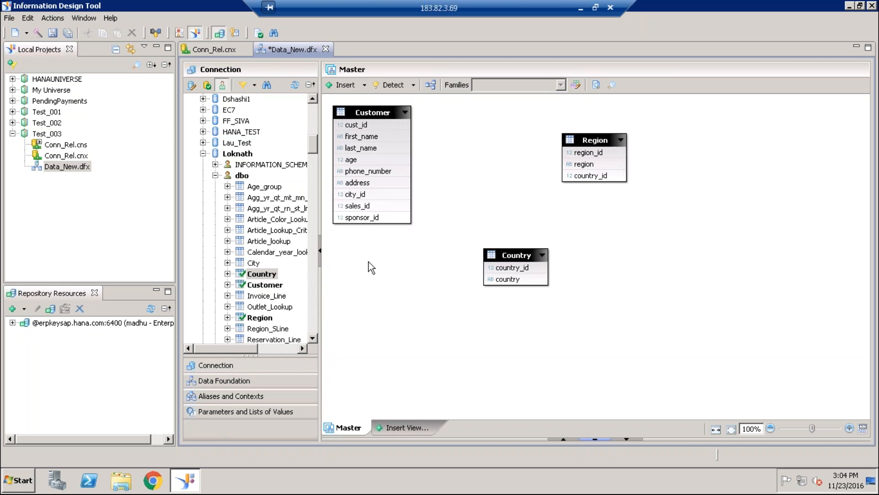
- Insert the Resort table from the dbo schema into the data foundation, to the lower right of Country
left_click(313, 339)
left_click(313, 339)
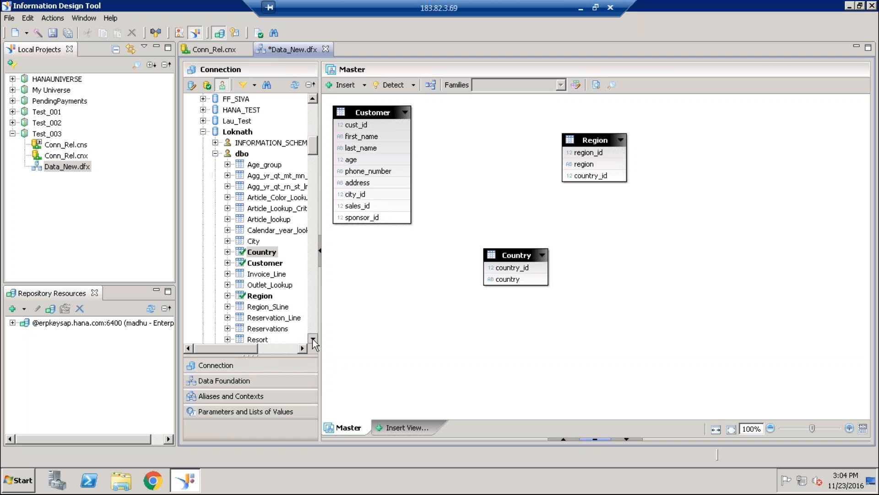
left_click(312, 339)
left_click(312, 338)
left_click(313, 339)
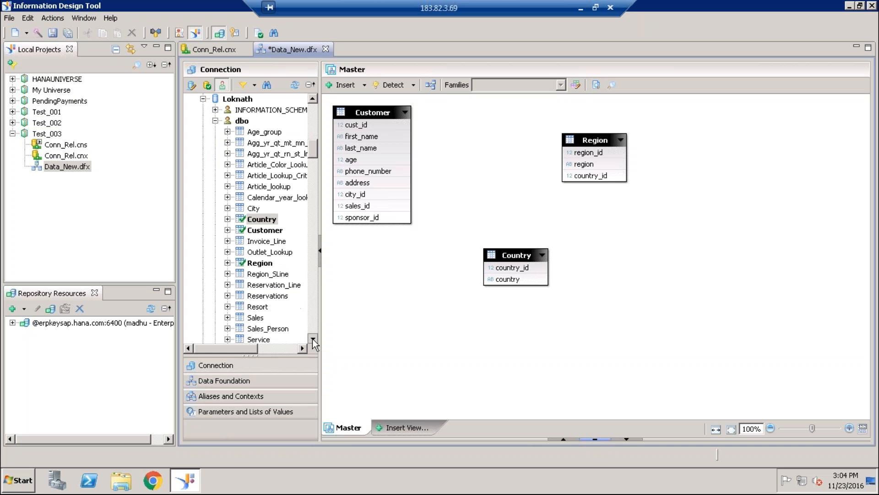
left_click(313, 339)
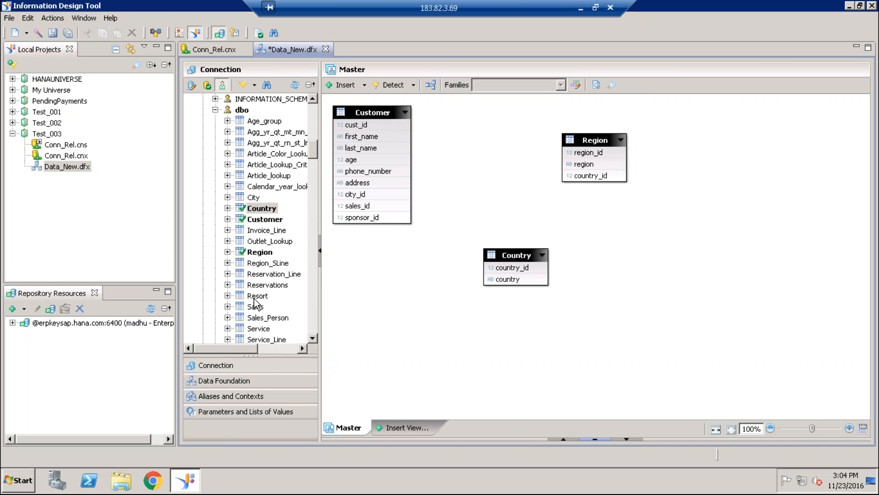
left_click_drag(255, 296, 685, 280)
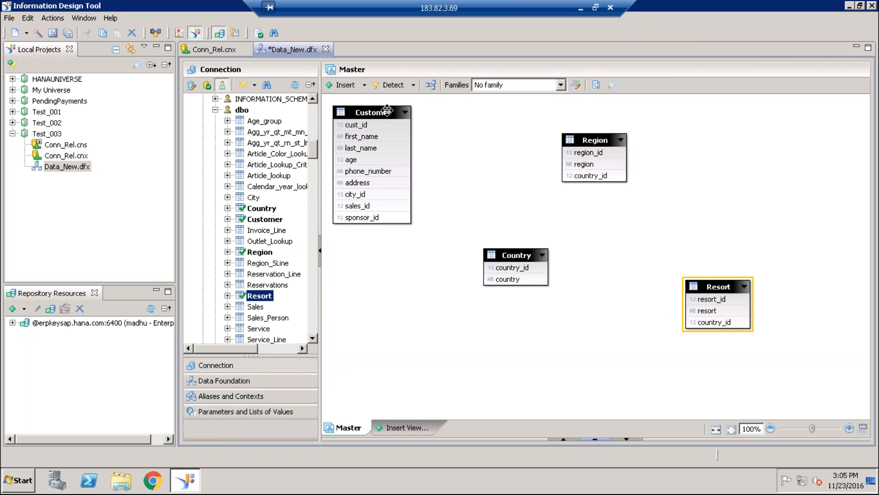
- Delete the Customer table from the data foundation and confirm the deletion
left_click(387, 110)
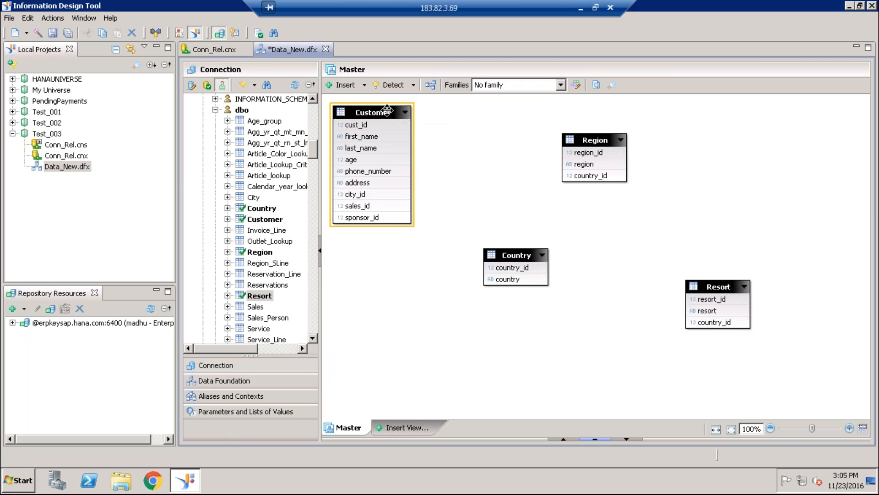
key("Delete")
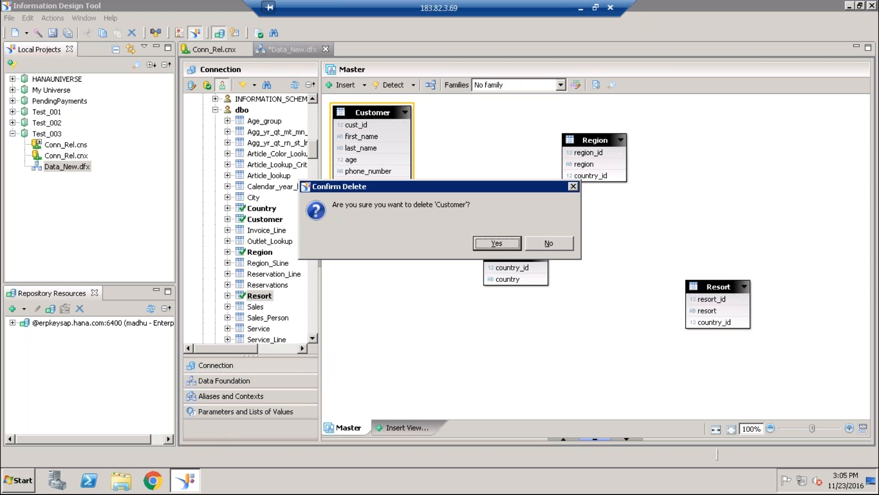
left_click(494, 243)
- Join Country to Region on country_id, and place Country left of Region and Resort below Region
left_click_drag(516, 258, 572, 180)
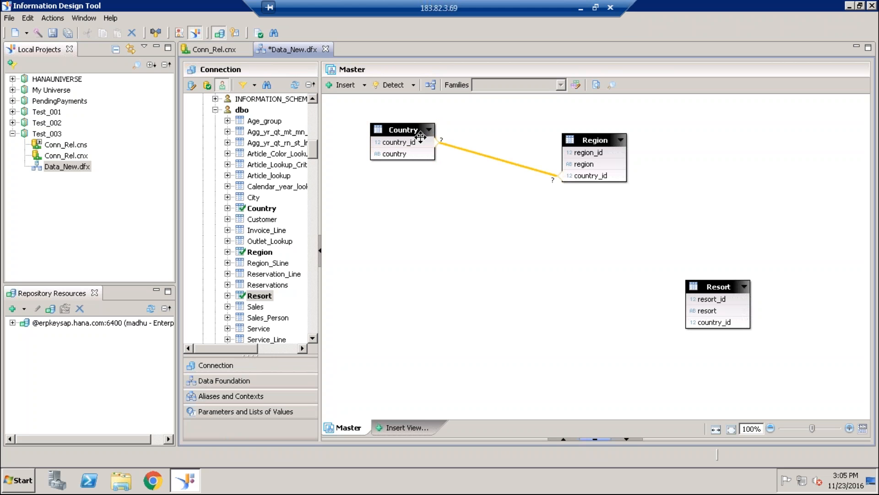
left_click_drag(652, 325, 696, 323)
left_click_drag(726, 285, 581, 217)
left_click(467, 255)
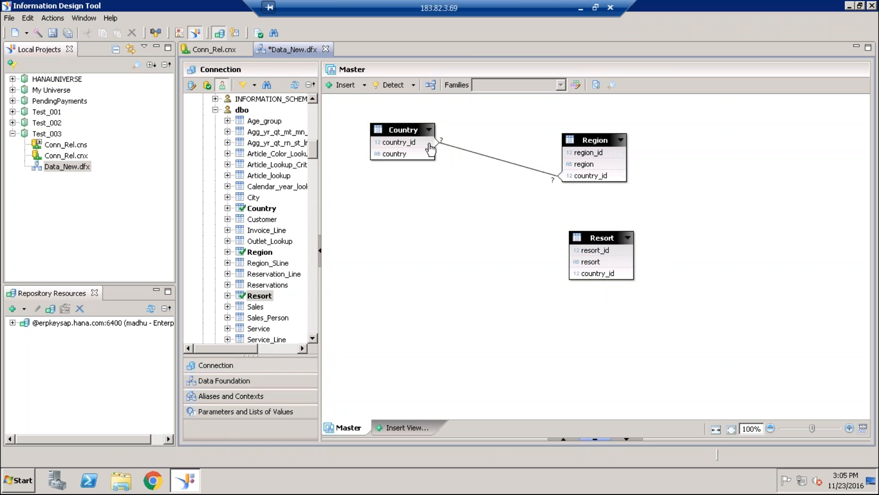
- Join the Country table to the Resort table on country_id
left_click(440, 143)
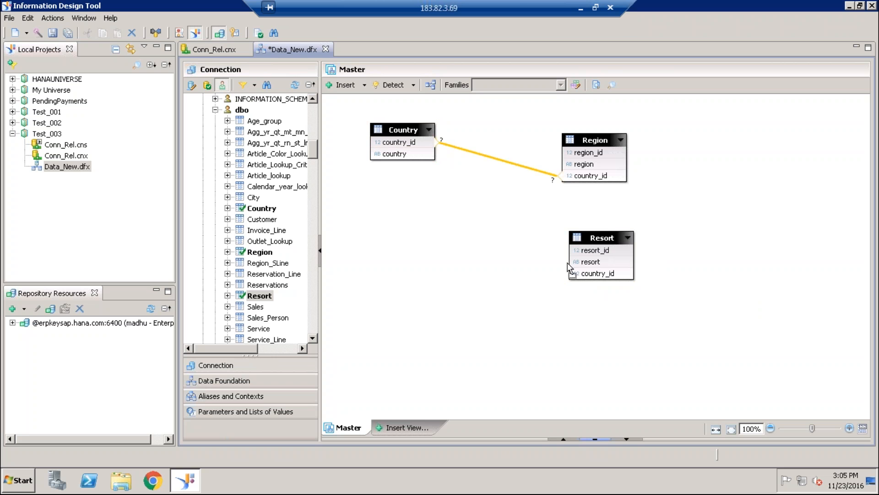
left_click_drag(573, 273, 443, 158)
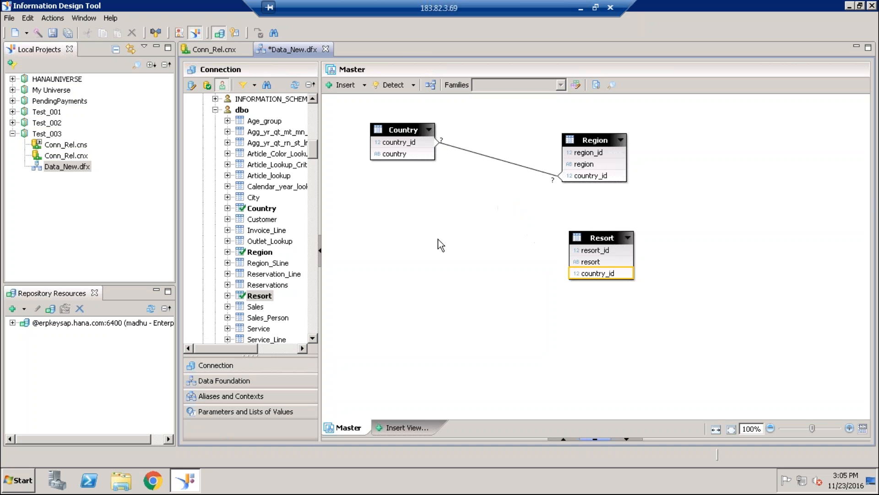
left_click(419, 206)
left_click_drag(422, 146, 587, 278)
left_click(525, 315)
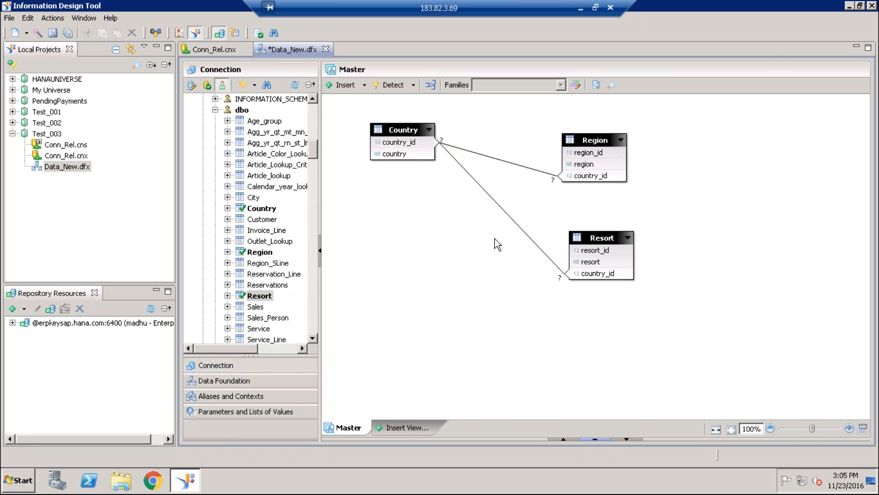
- Examine the comparison operators available in the Country–Resort join definition, keep "=", and close the definition without applying changes
double_click(499, 211)
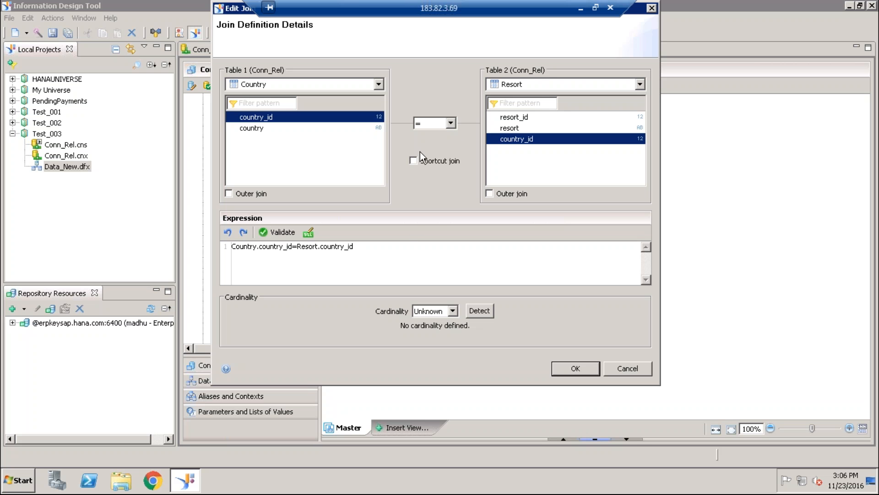
left_click(452, 122)
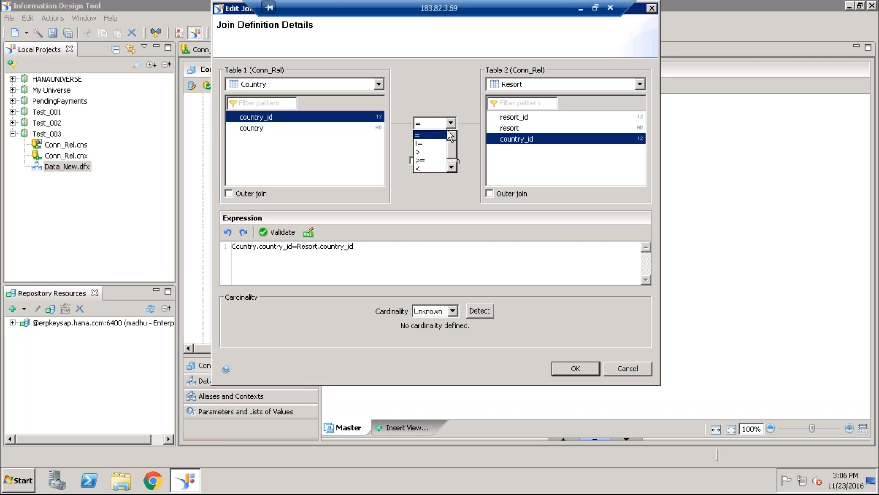
left_click(452, 164)
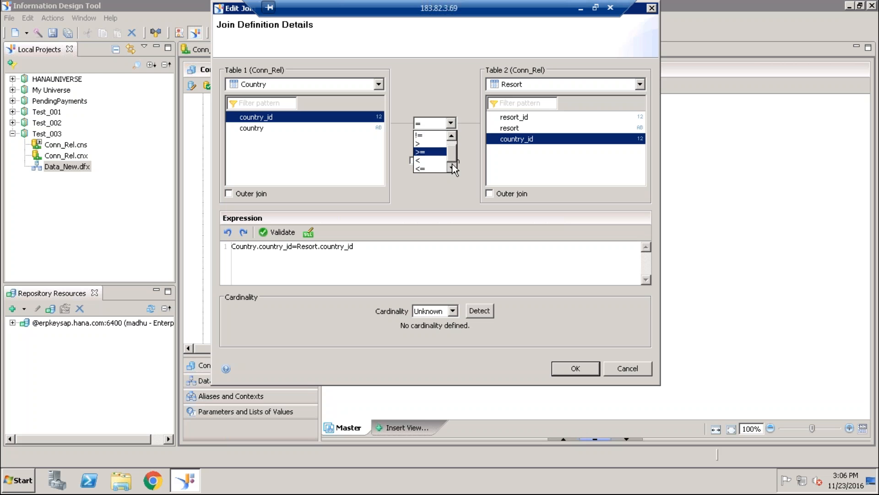
left_click(452, 137)
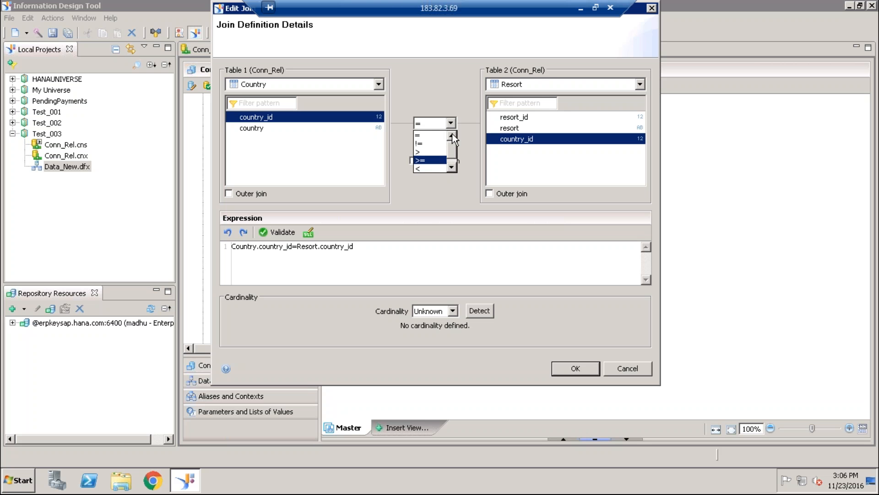
left_click(421, 135)
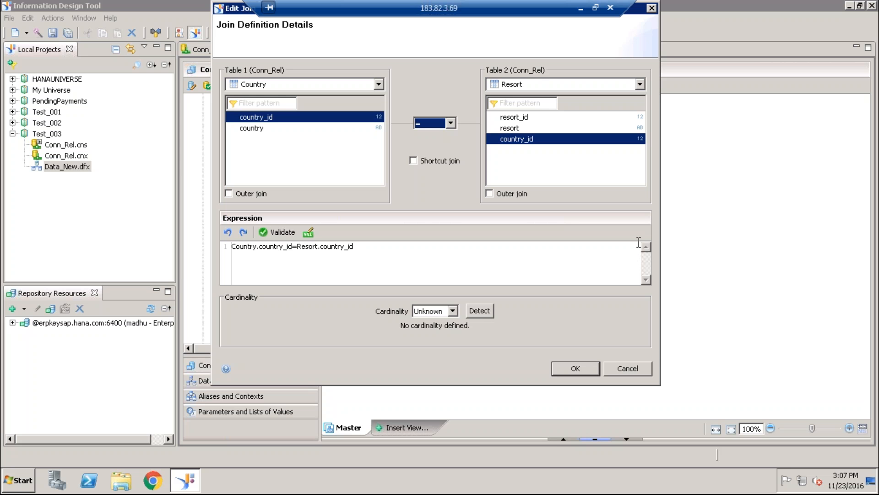
left_click(635, 372)
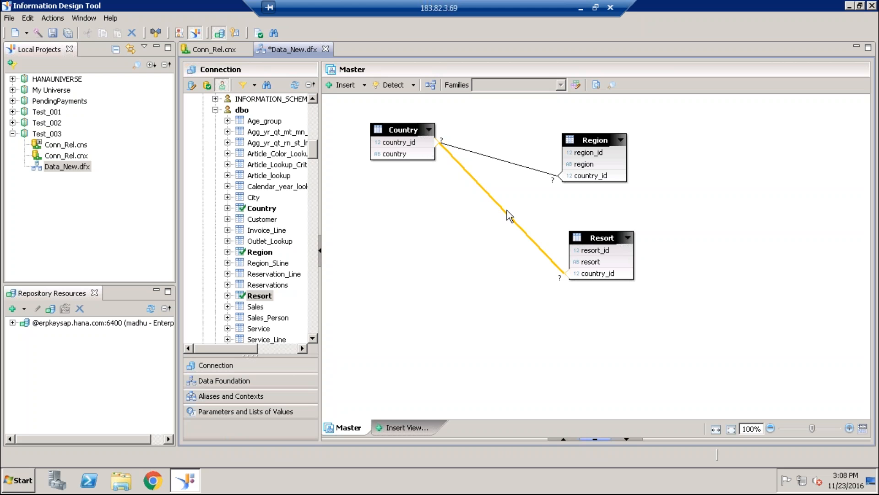
- Save the Data_New data foundation and look through its available detection options
left_click(54, 33)
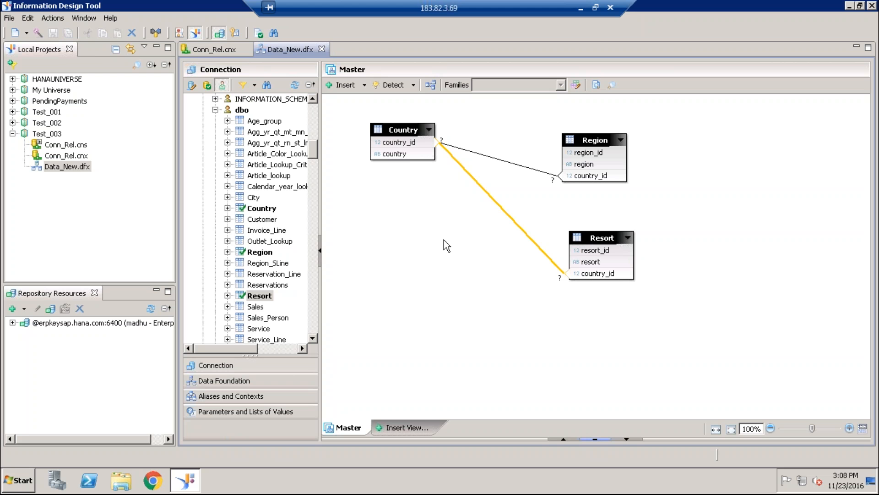
left_click(413, 84)
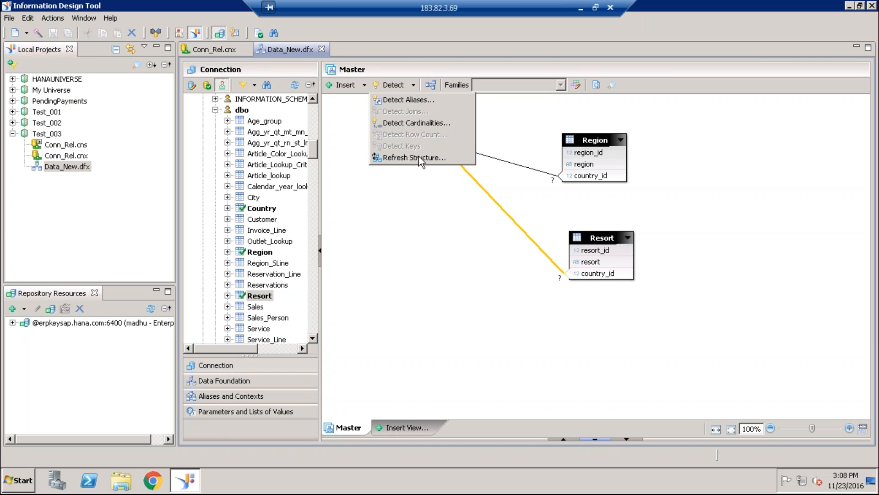
left_click(422, 226)
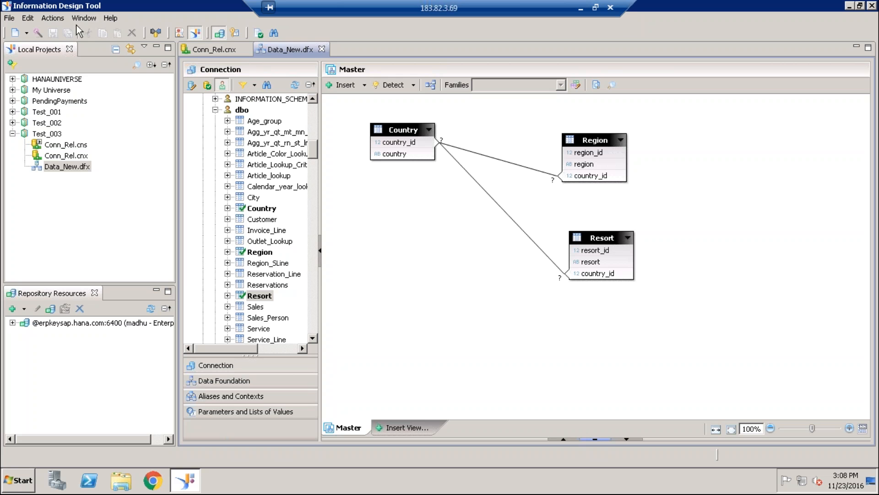
- Start a new business layer in project Test_003 with Relational Data Foundation as its data source type, up to the resource name entry
right_click(51, 134)
mouse_move(145, 145)
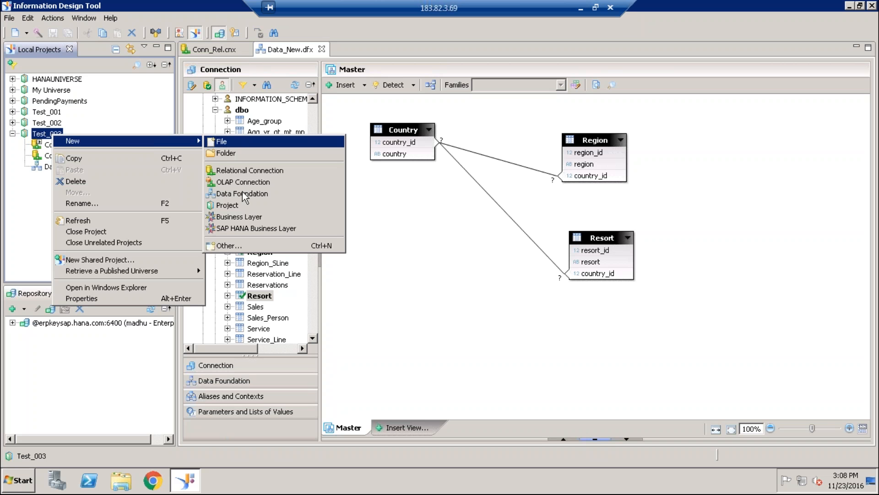
left_click(243, 216)
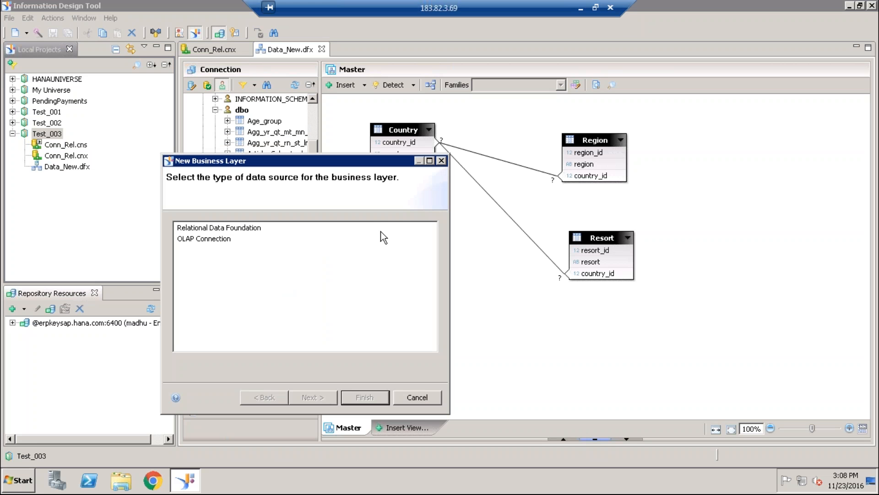
left_click(248, 233)
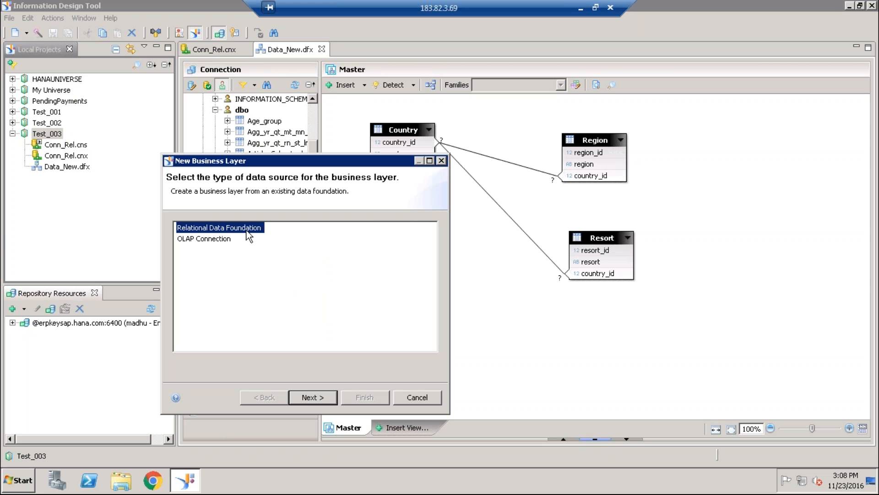
left_click(307, 396)
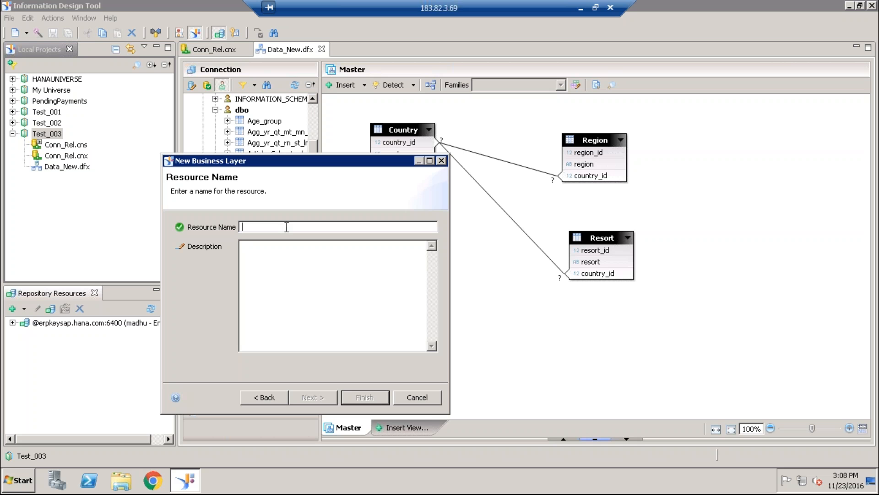
left_click_drag(300, 159, 277, 206)
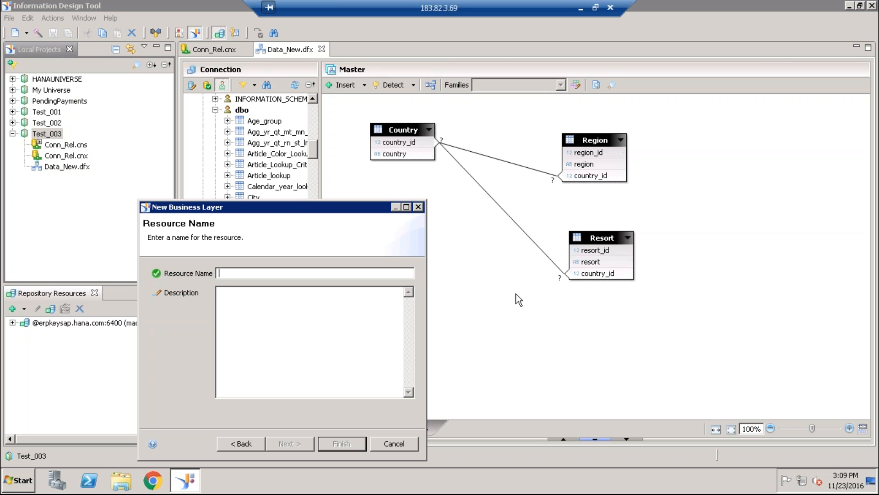
- Name the business layer BL_new, base it on Data_New.dfx, and create it without automatically creating folders and objects
type("D")
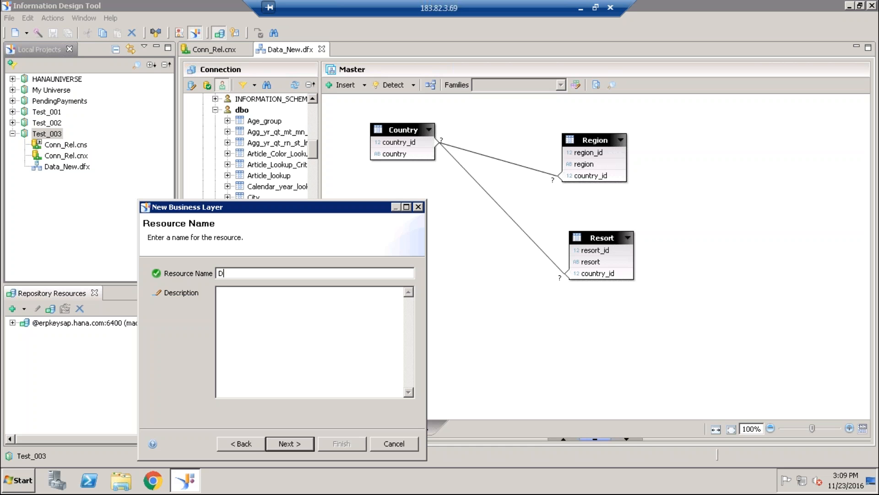
key("BackSpace")
type("BL+")
key("BackSpace")
type("_new")
left_click(295, 444)
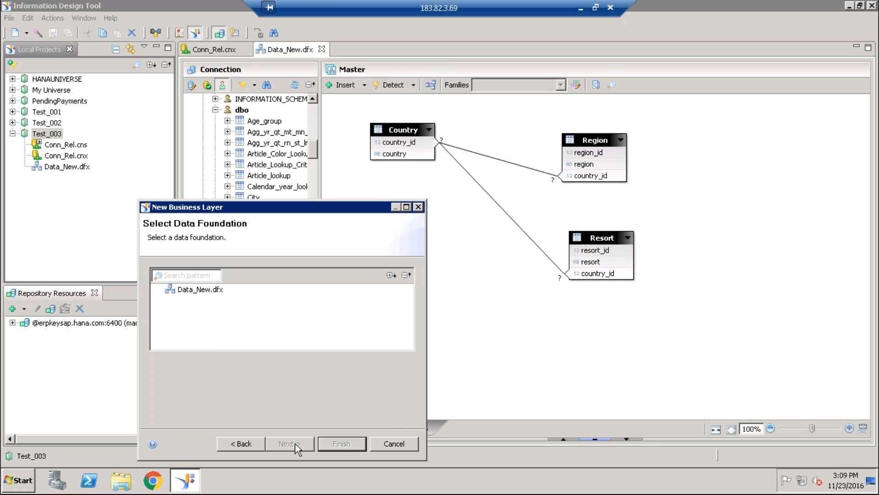
left_click(206, 290)
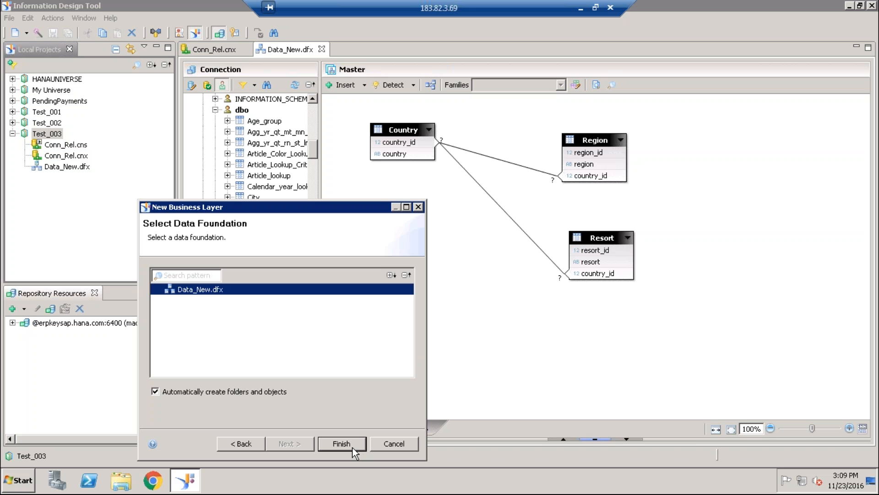
left_click(155, 392)
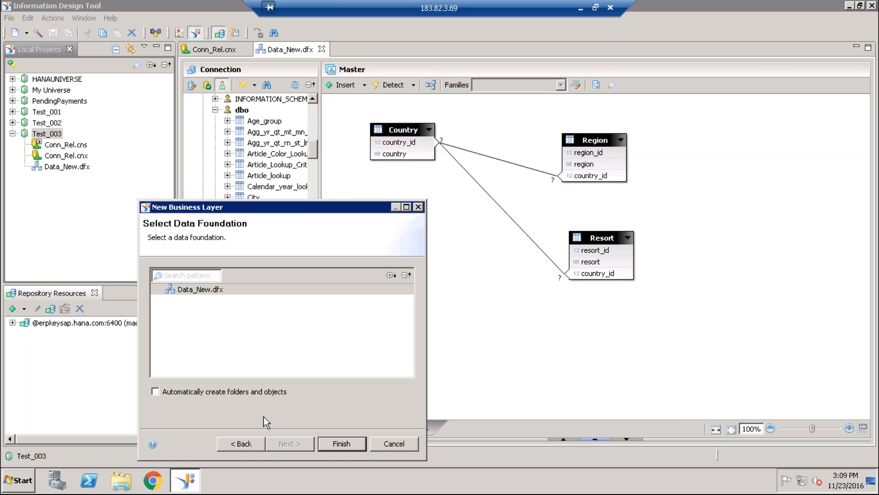
left_click(343, 444)
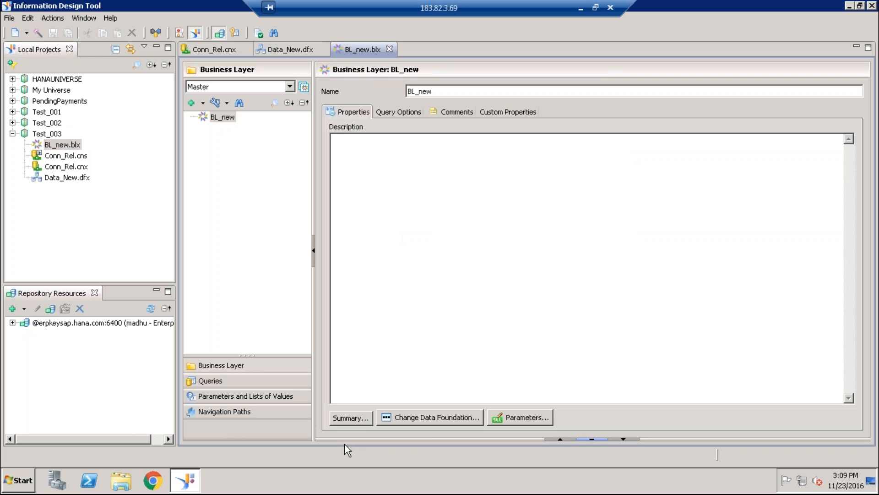
- Create a folder named Test_Index under the BL_new business layer
right_click(224, 114)
mouse_move(242, 122)
left_click(389, 122)
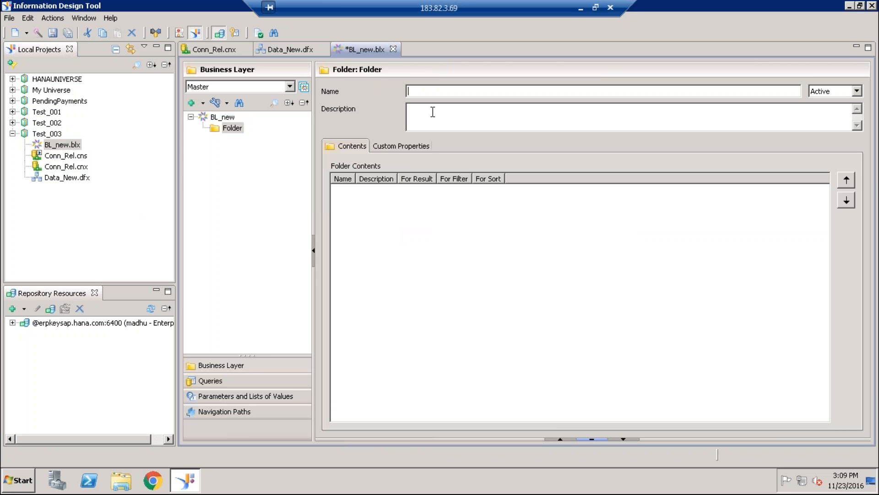
type("Test_Index")
left_click(244, 210)
right_click(237, 134)
mouse_move(296, 141)
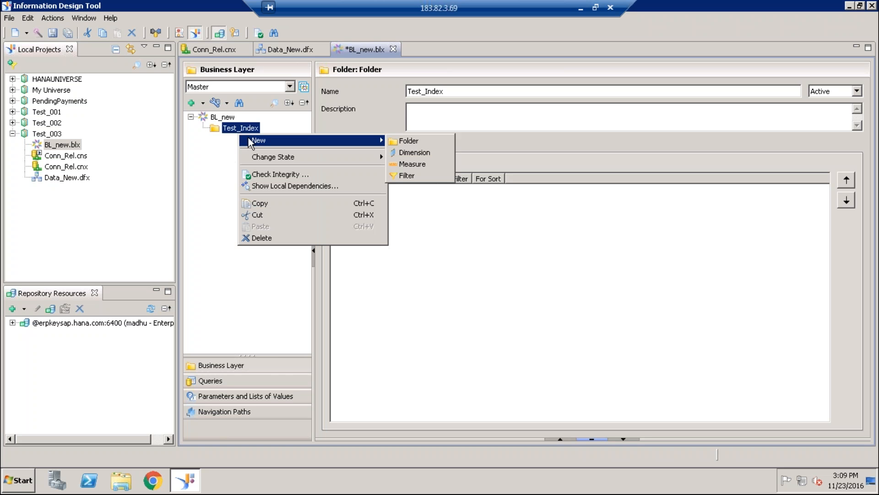
left_click(215, 153)
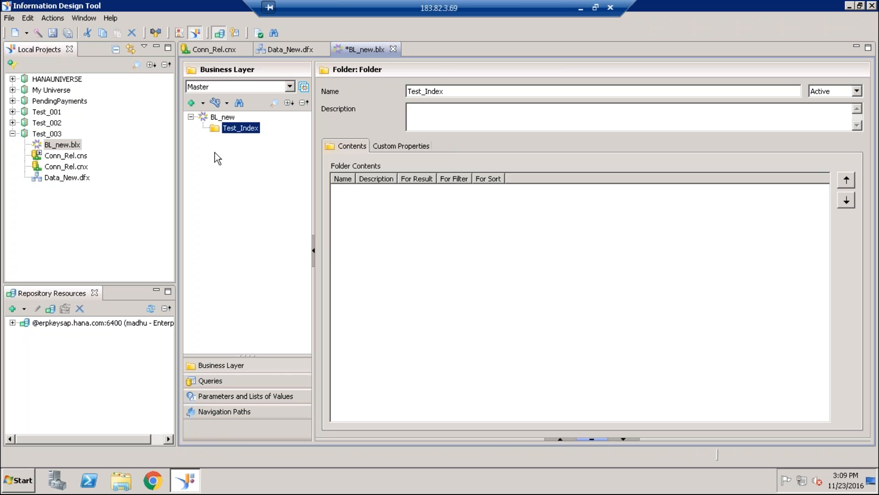
- Add the country, region and resort columns from the data foundation to the Test_Index folder as dimensions and save the business layer
left_click(591, 439)
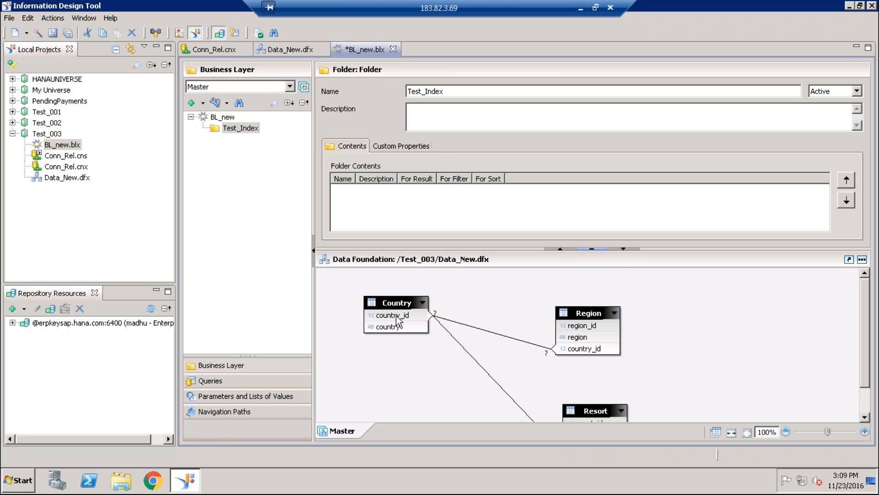
left_click_drag(393, 328, 241, 129)
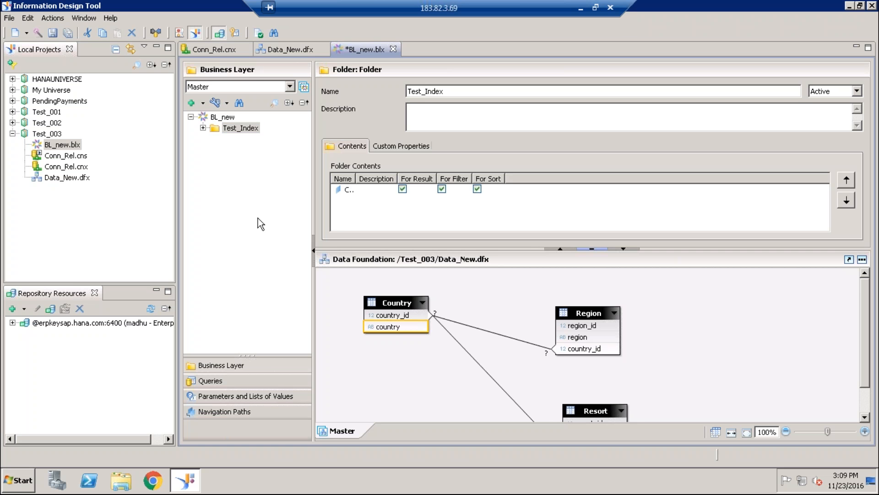
left_click_drag(586, 336, 250, 140)
left_click(203, 128)
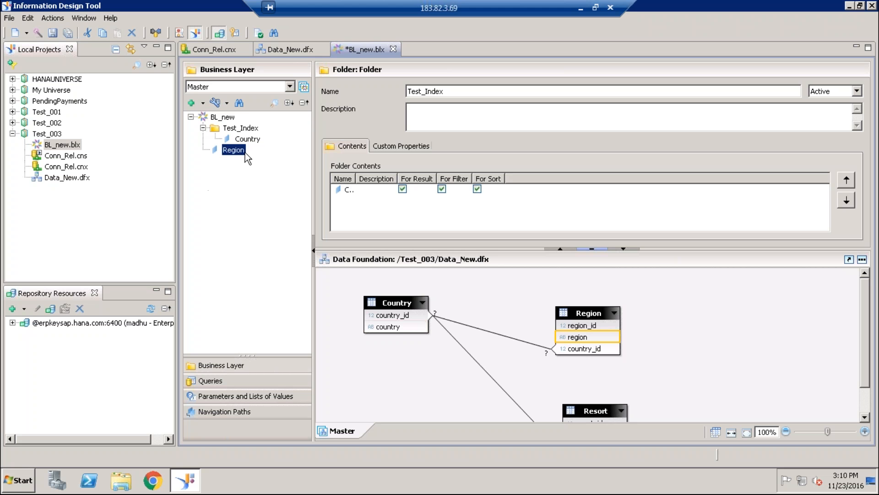
left_click_drag(230, 152, 241, 129)
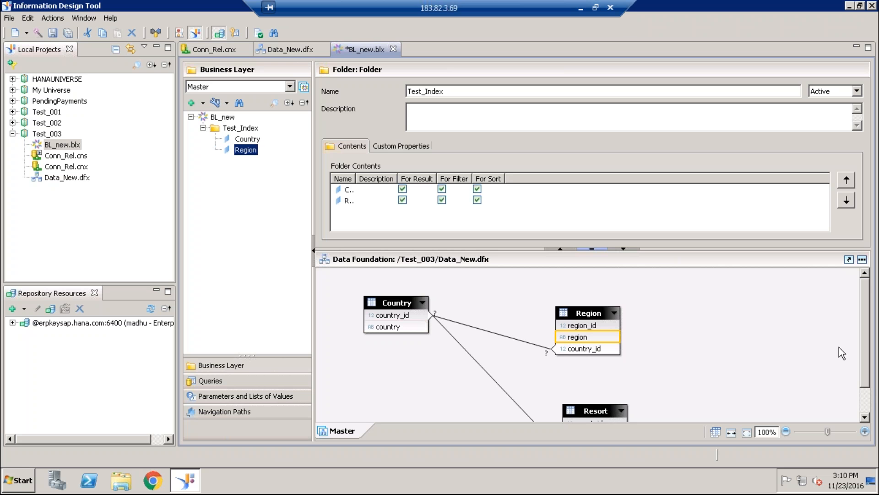
left_click(864, 417)
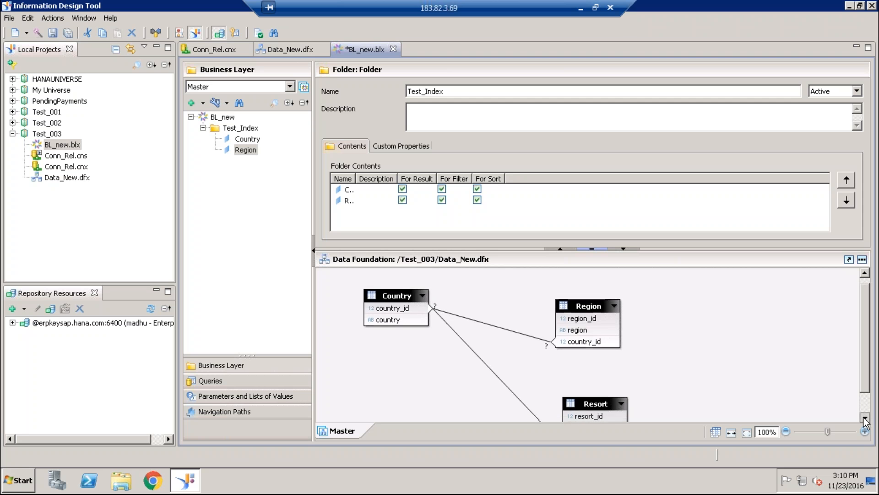
left_click(863, 418)
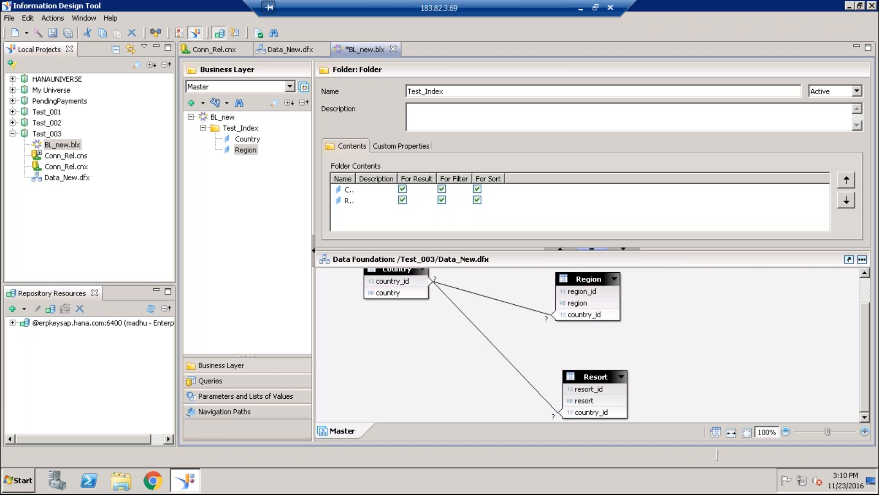
left_click_drag(585, 401, 242, 129)
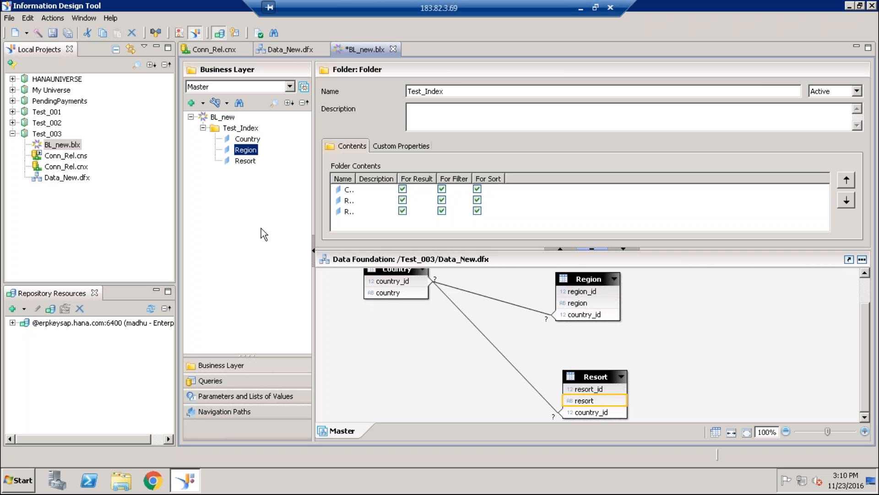
left_click(53, 33)
left_click(210, 381)
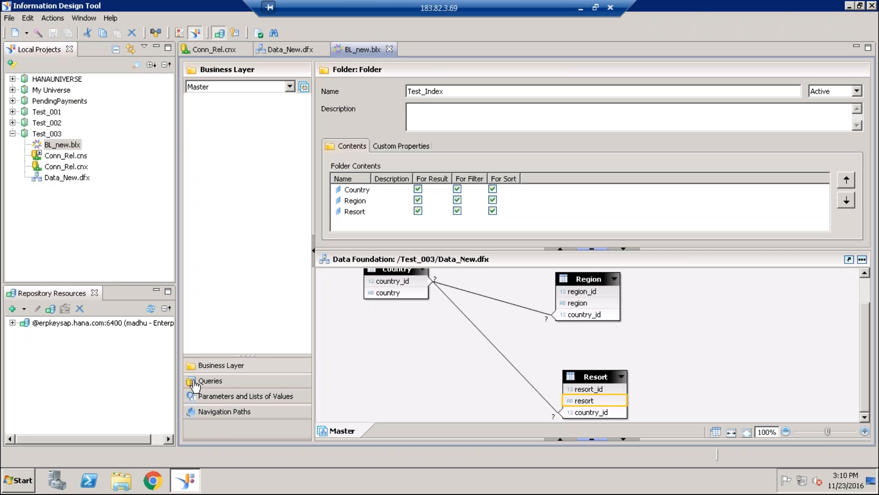
left_click(193, 84)
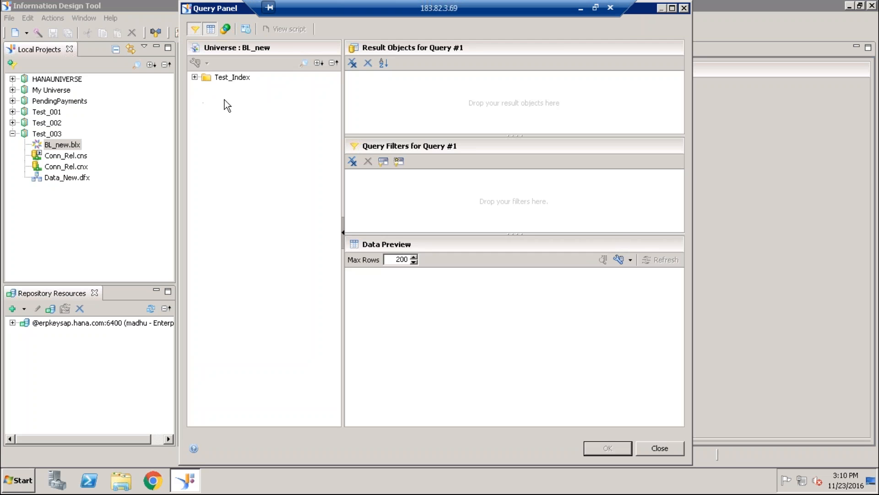
left_click(194, 77)
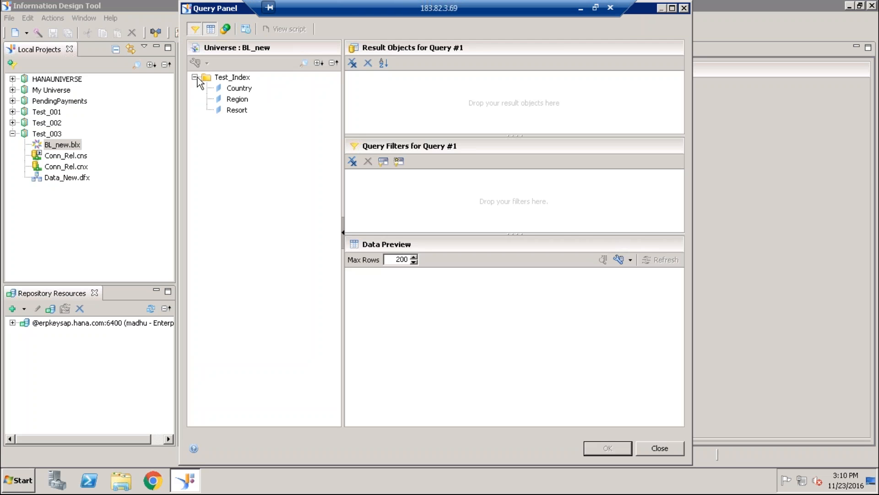
double_click(240, 89)
double_click(238, 99)
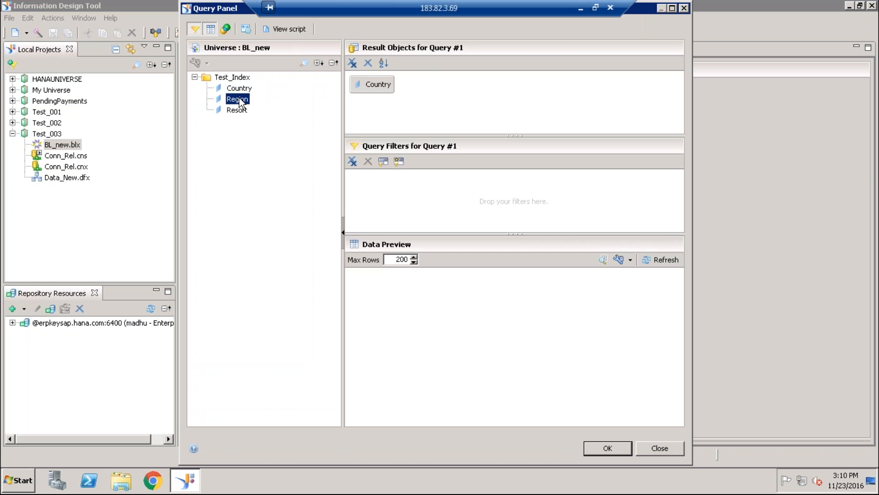
left_click(239, 111)
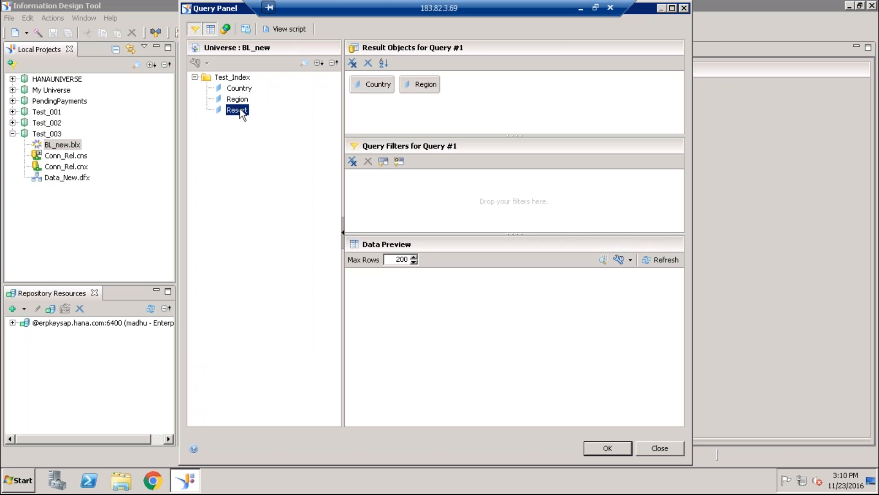
double_click(239, 110)
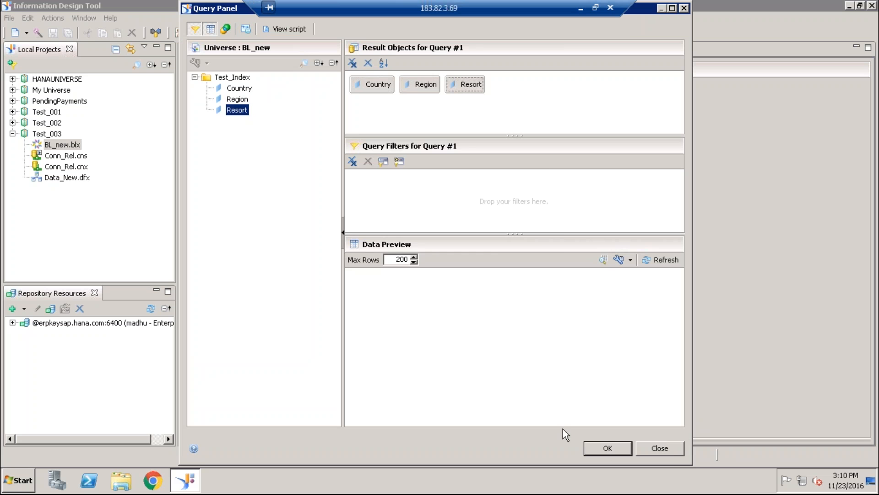
left_click(668, 451)
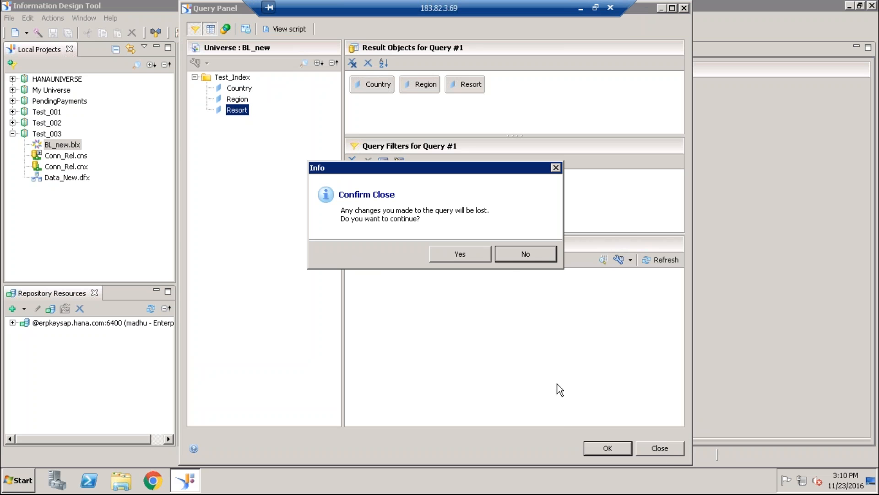
left_click(467, 262)
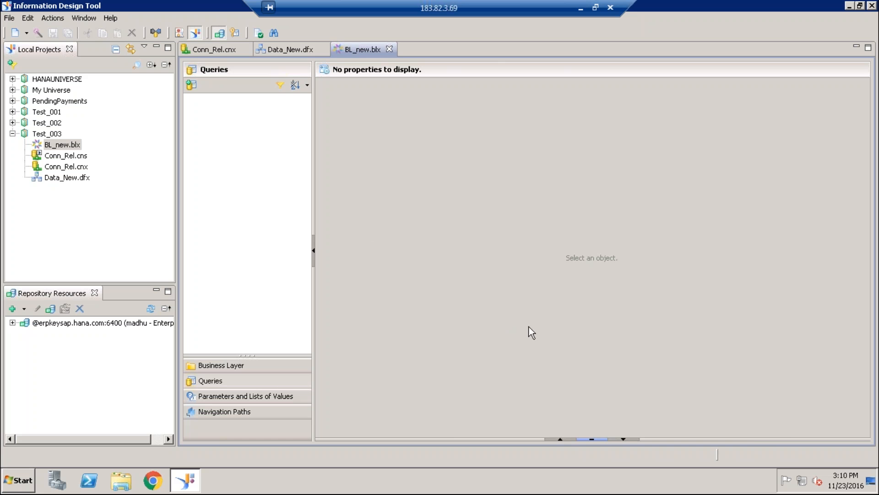
left_click(223, 366)
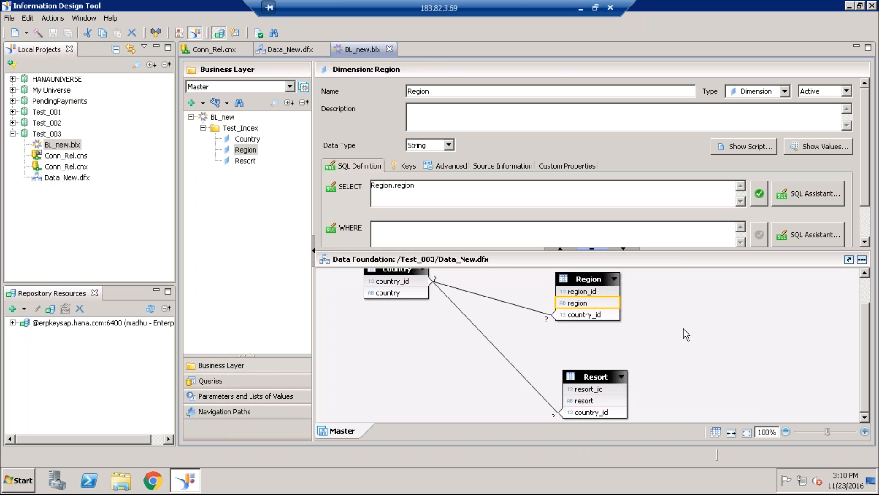
left_click(685, 324)
- Detect the cardinalities of both country_id joins in the Data_New data foundation, apply them, and save it
left_click(300, 50)
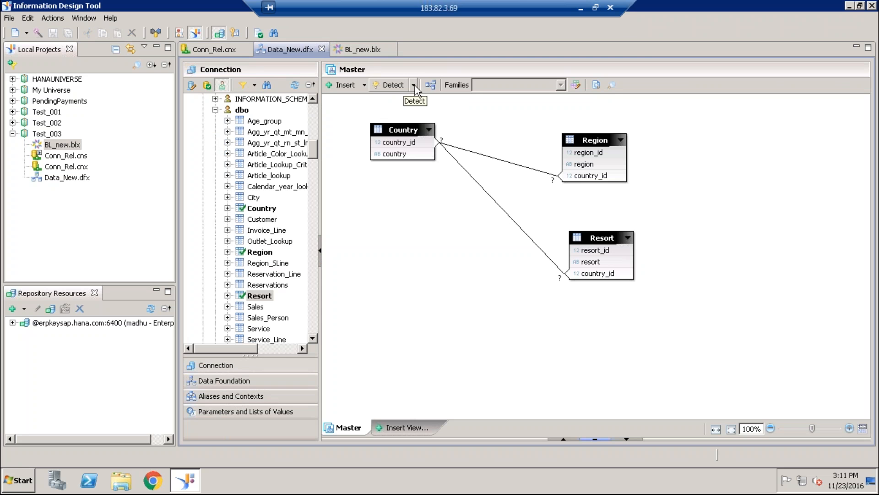
left_click(414, 85)
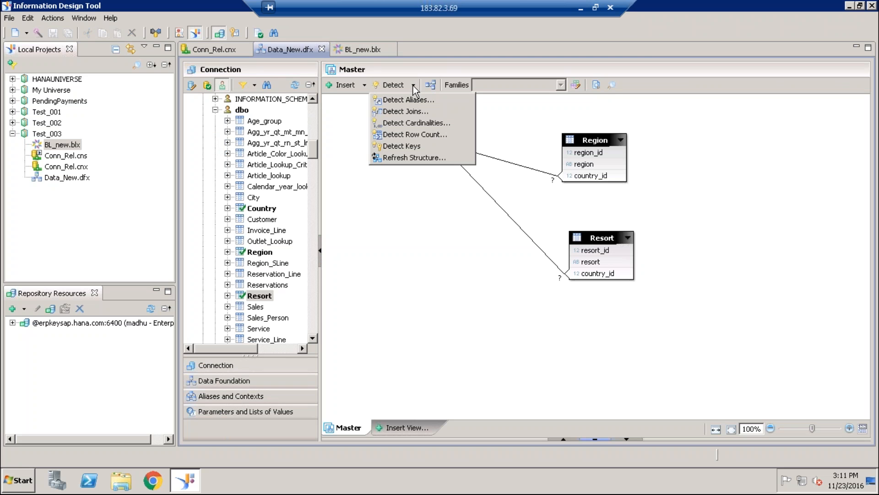
left_click(414, 122)
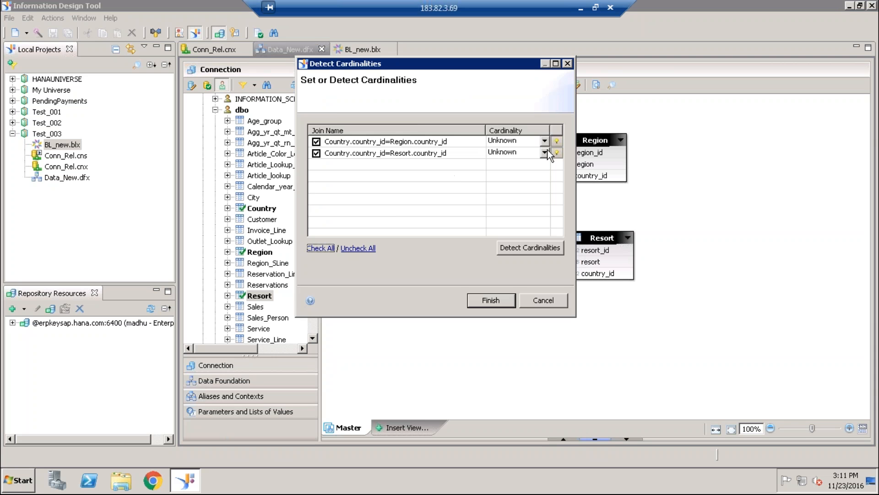
left_click(535, 247)
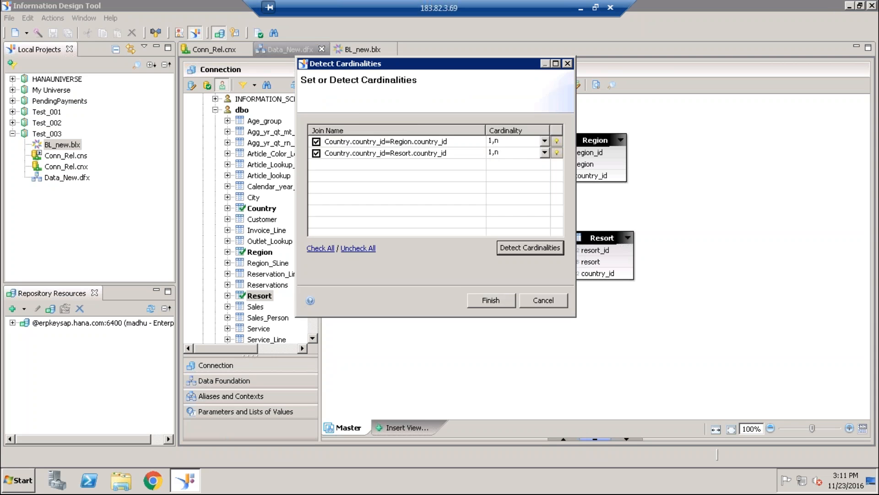
left_click(493, 299)
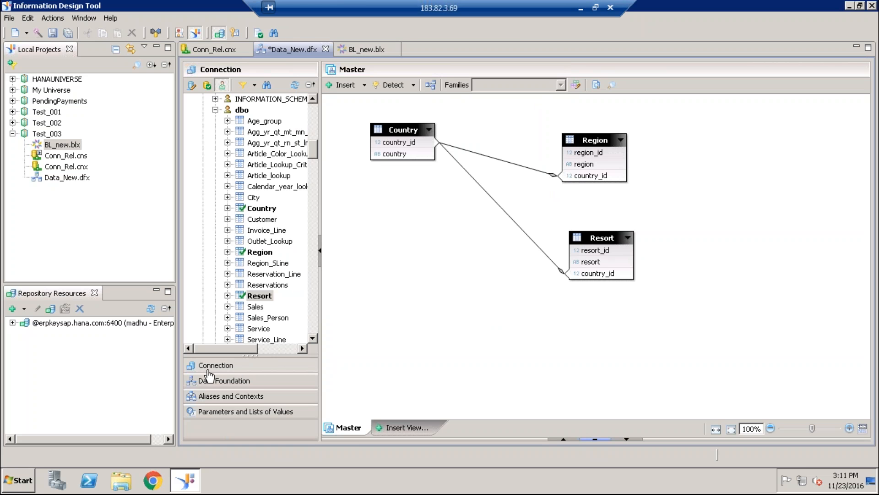
left_click(51, 33)
- Start a new query in the BL_new business layer with Country, Region and Resort as its result objects
left_click(365, 52)
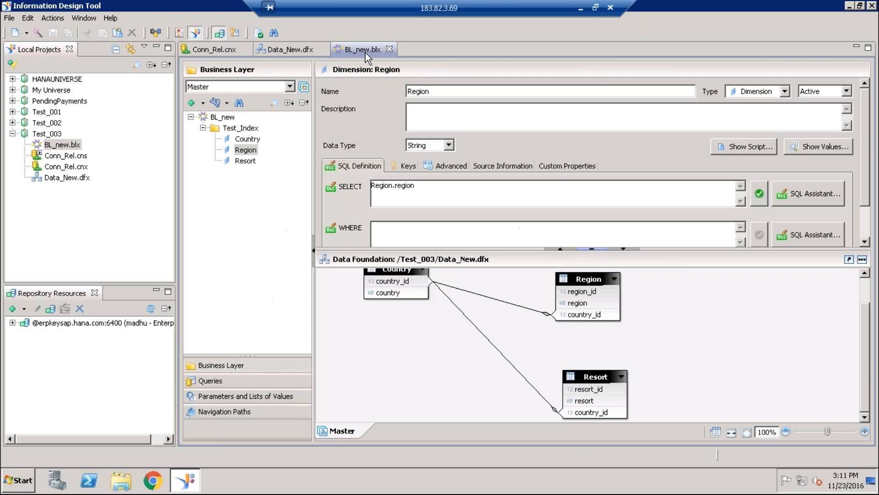
left_click(217, 383)
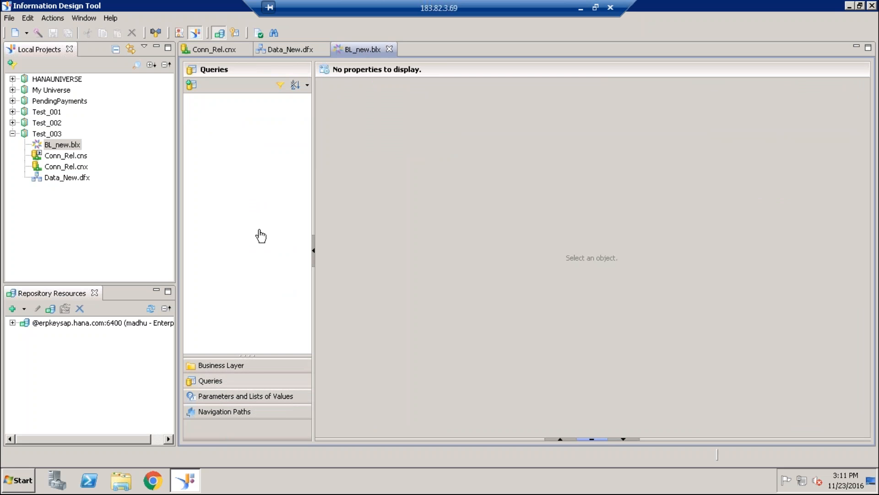
left_click(197, 86)
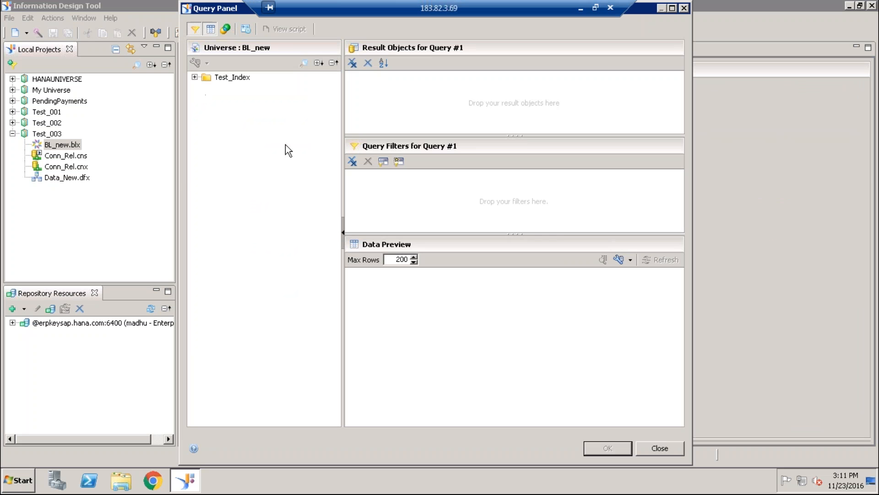
left_click(195, 77)
double_click(239, 88)
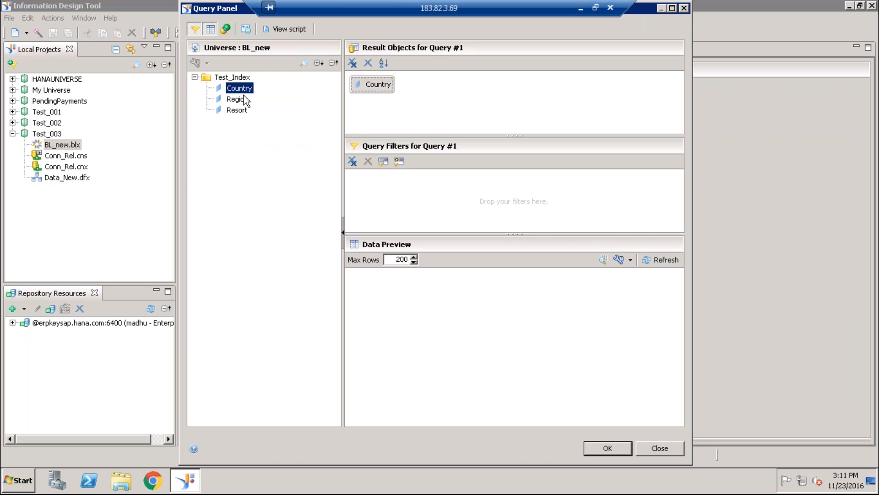
double_click(242, 99)
double_click(242, 111)
- Filter the query on Country with the In List operator and a new prompt, and view the generated query script
left_click_drag(239, 88, 428, 202)
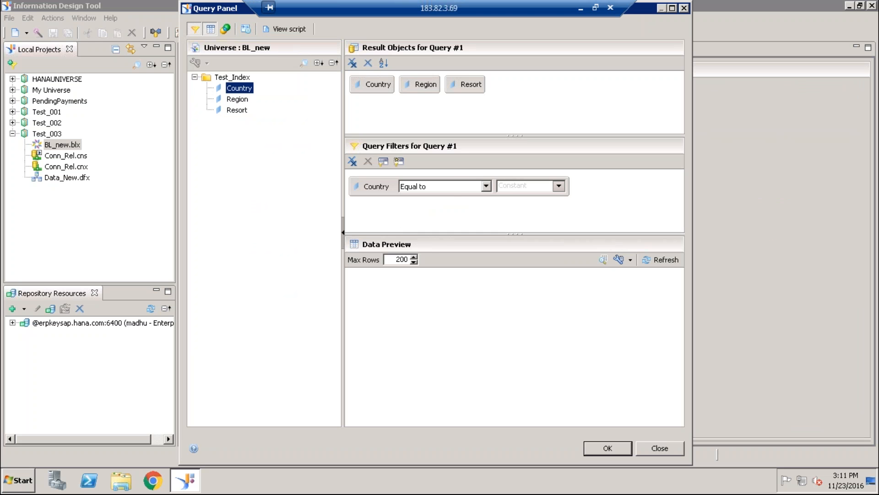
left_click(486, 186)
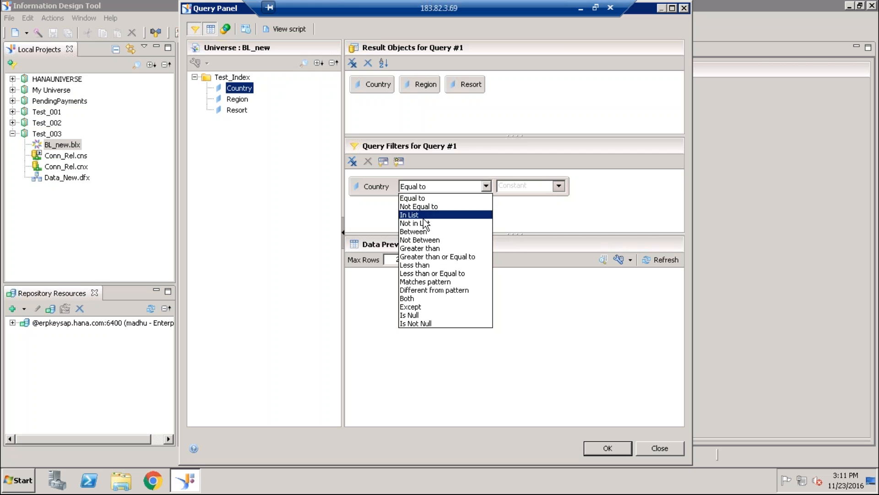
left_click(463, 214)
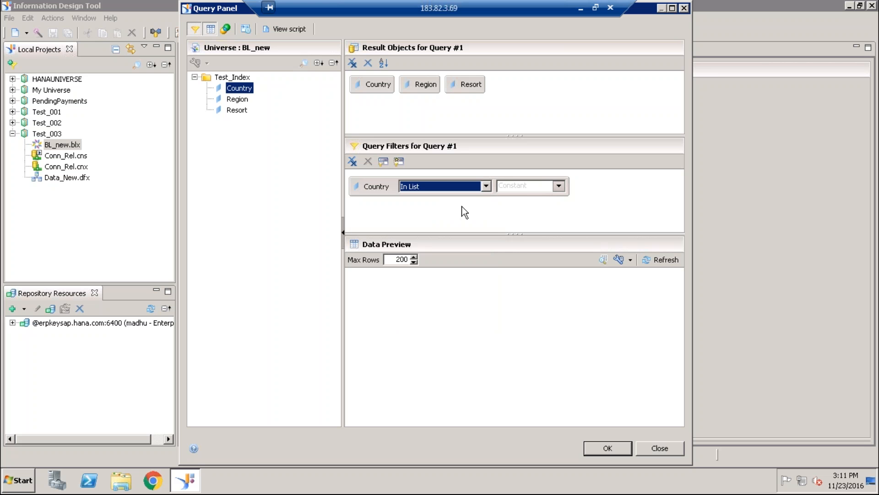
left_click(560, 186)
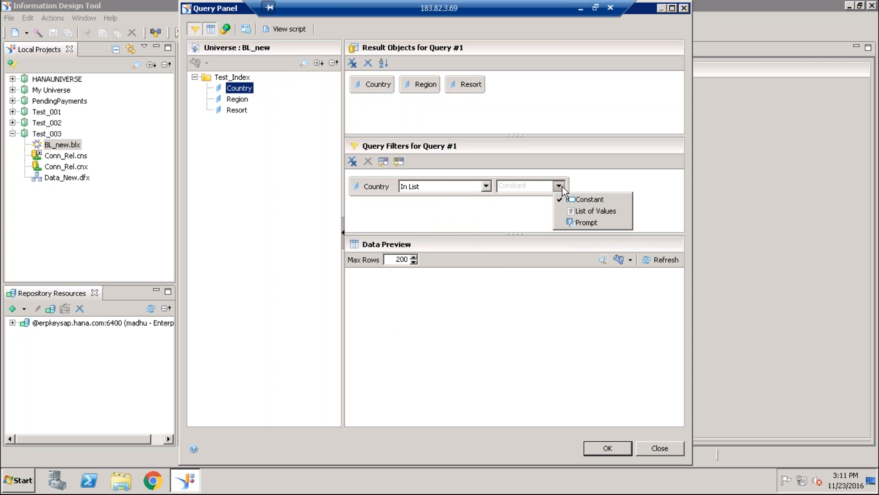
left_click(579, 222)
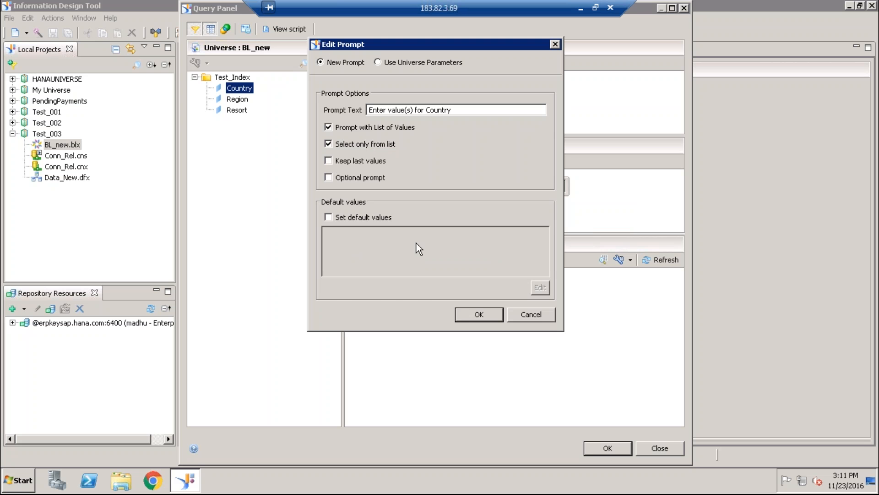
left_click(377, 63)
left_click(321, 62)
left_click(467, 314)
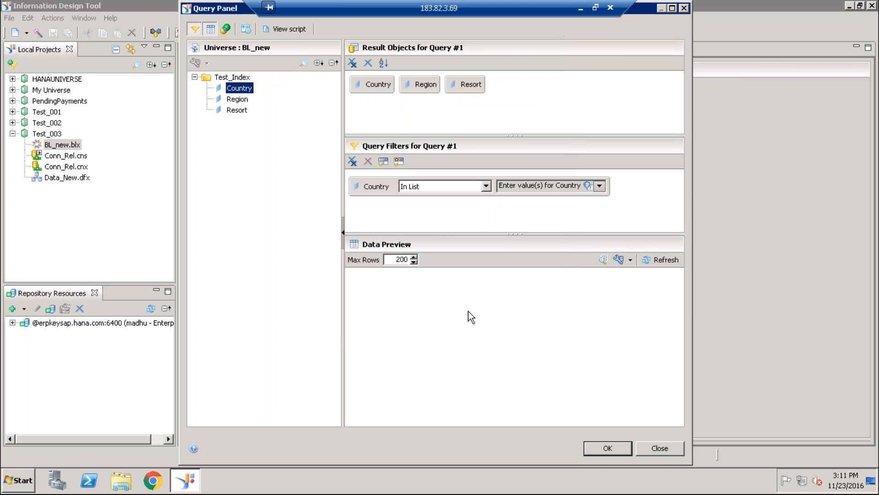
left_click(290, 28)
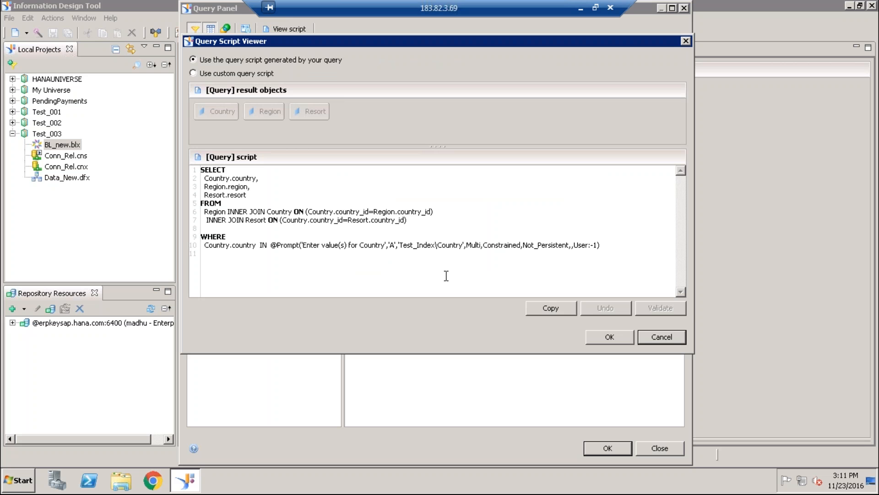
left_click(662, 337)
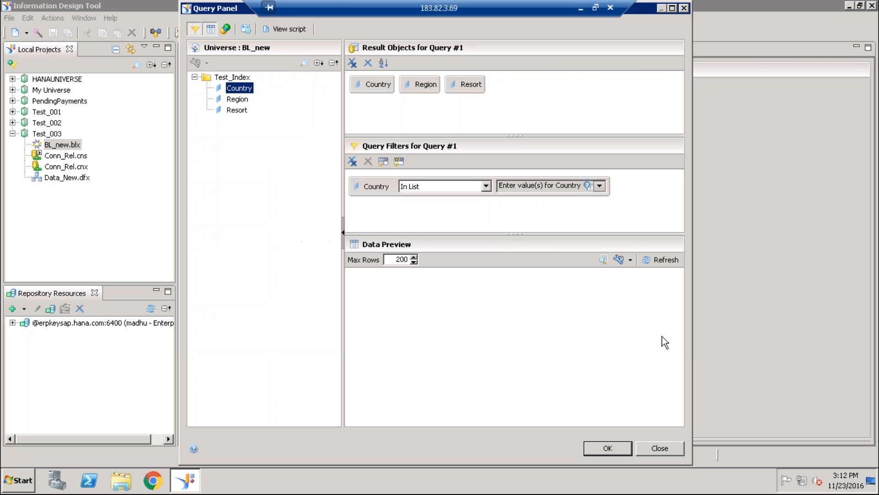
- Switch the Country filter to a list of values containing Australia, France, Germany and Holland
left_click(600, 185)
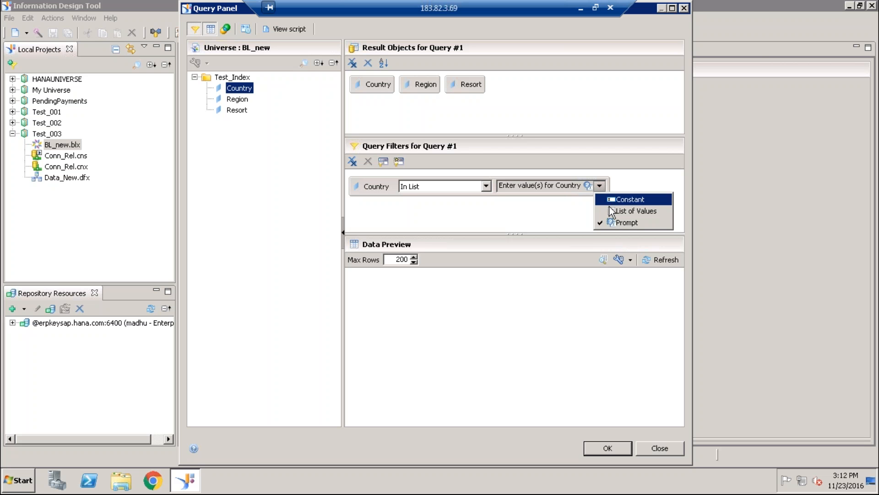
left_click(613, 211)
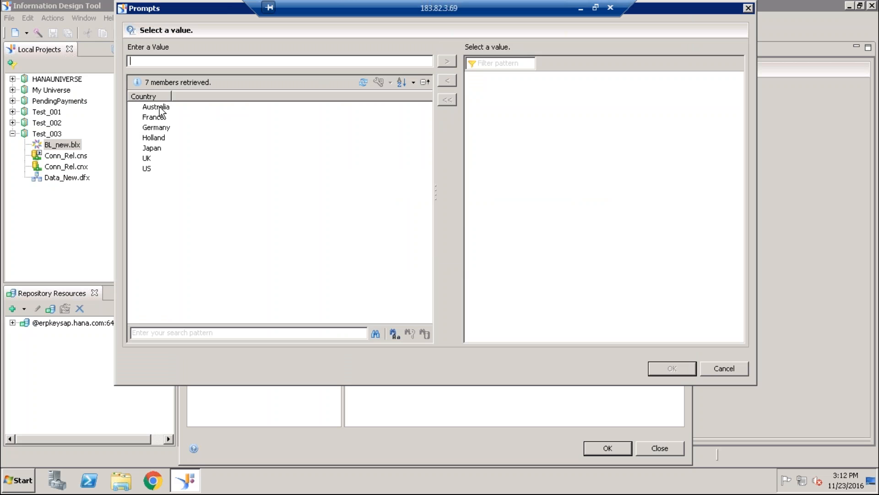
double_click(160, 110)
double_click(160, 117)
double_click(160, 129)
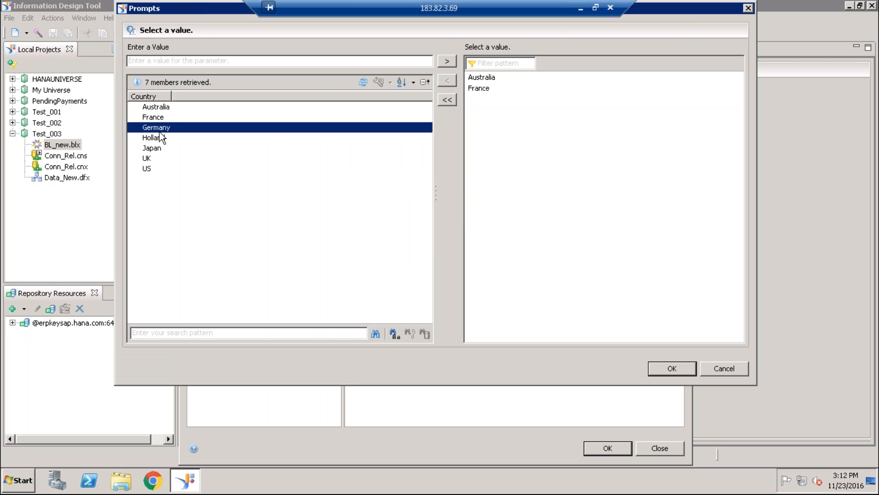
double_click(158, 138)
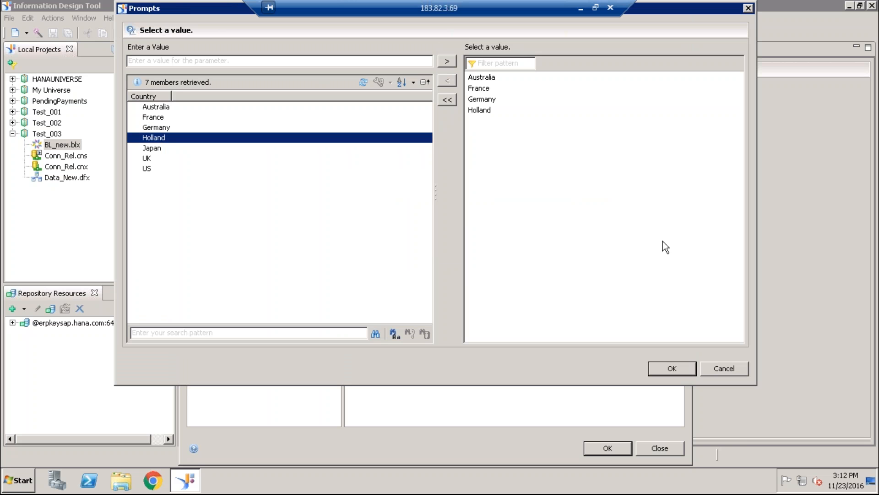
left_click(680, 369)
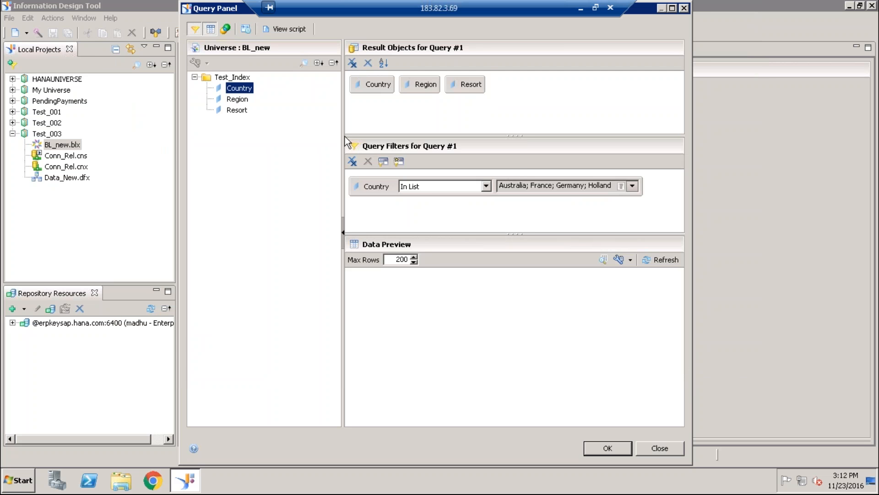
- Check the country condition in the generated query script and accept the query
left_click(296, 28)
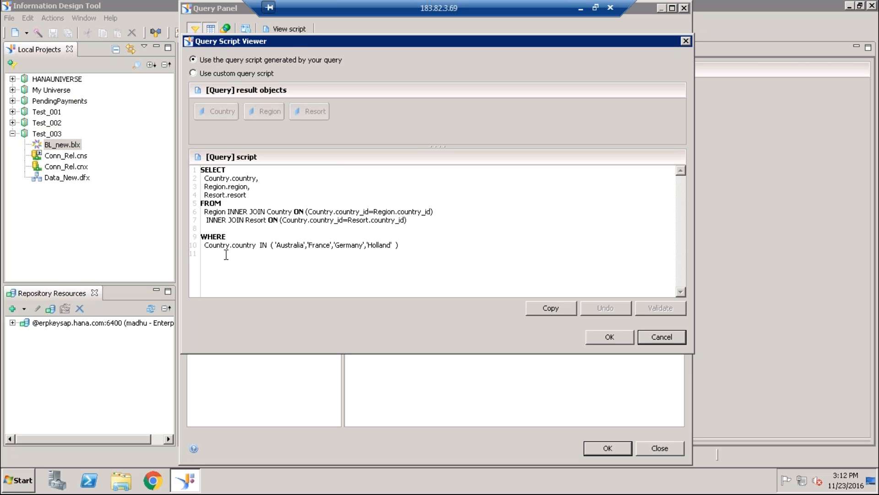
left_click_drag(277, 245, 392, 245)
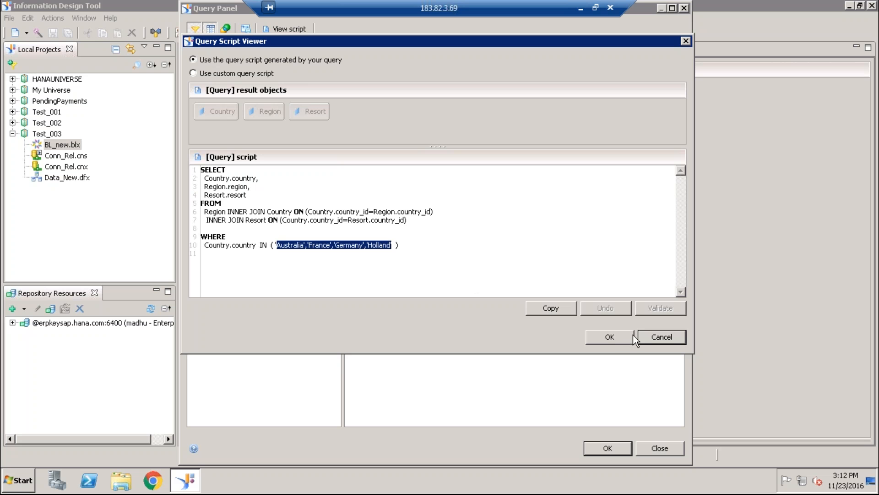
left_click(619, 336)
left_click(602, 444)
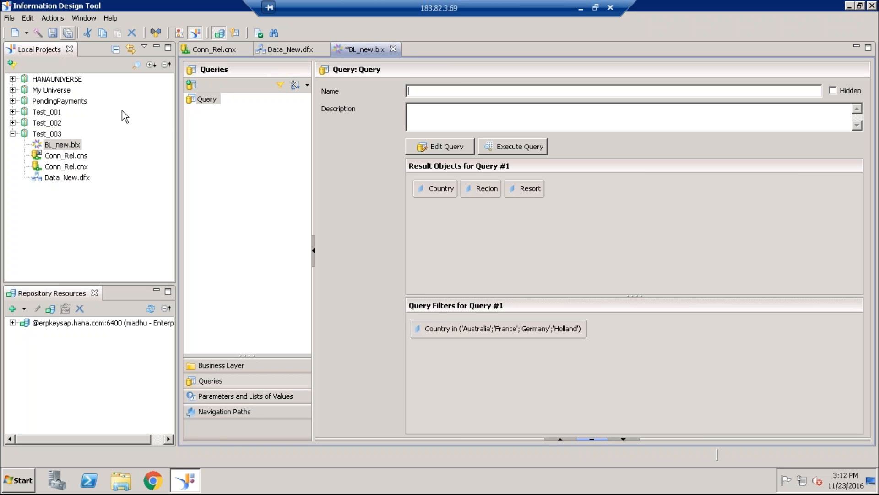
- Add a primary key to the Country dimension in the BL_new business layer
left_click(215, 365)
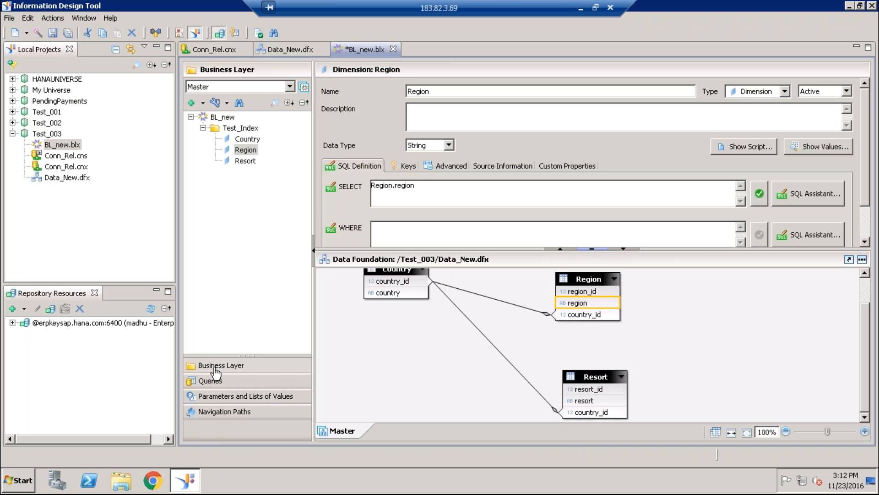
left_click(251, 142)
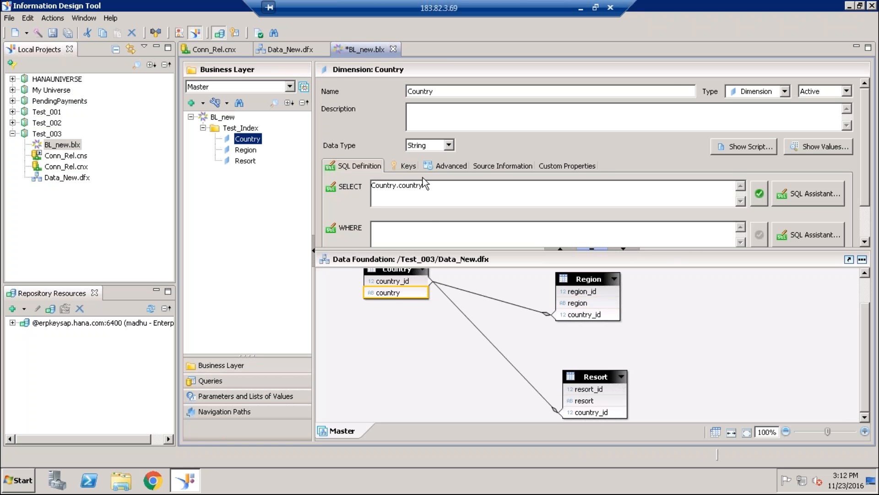
left_click(405, 166)
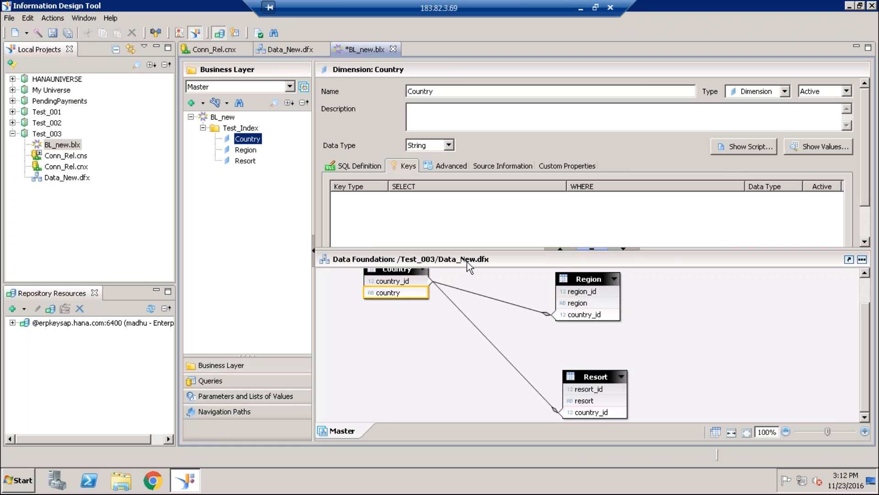
left_click(623, 249)
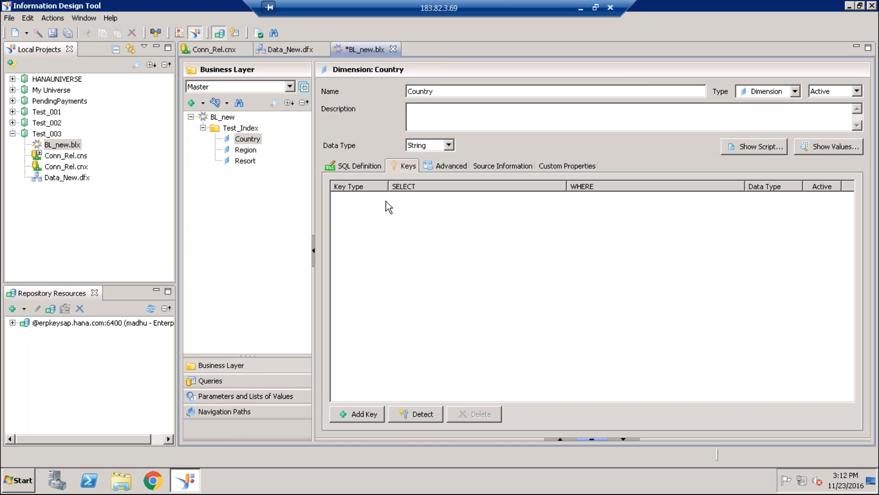
left_click(350, 412)
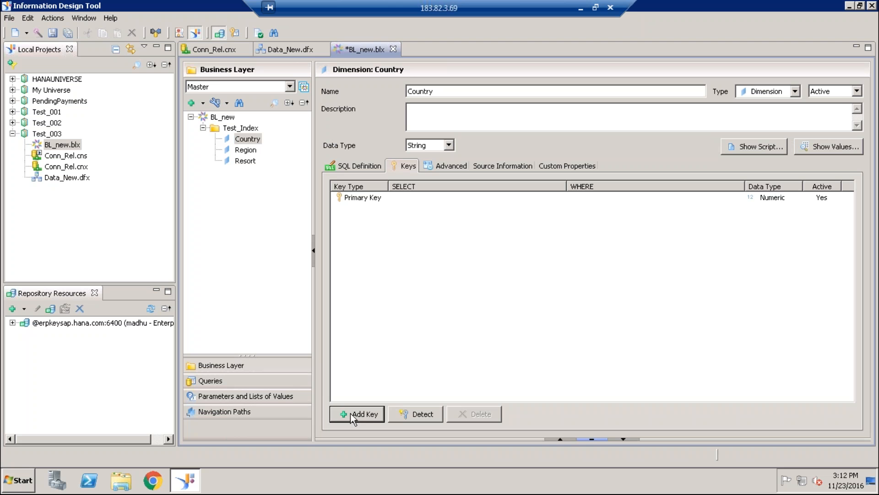
left_click(403, 197)
left_click(561, 198)
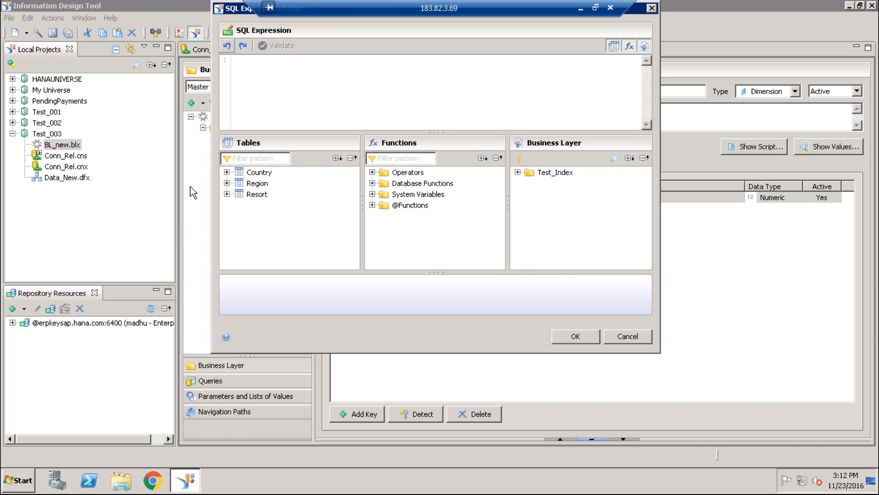
left_click(227, 173)
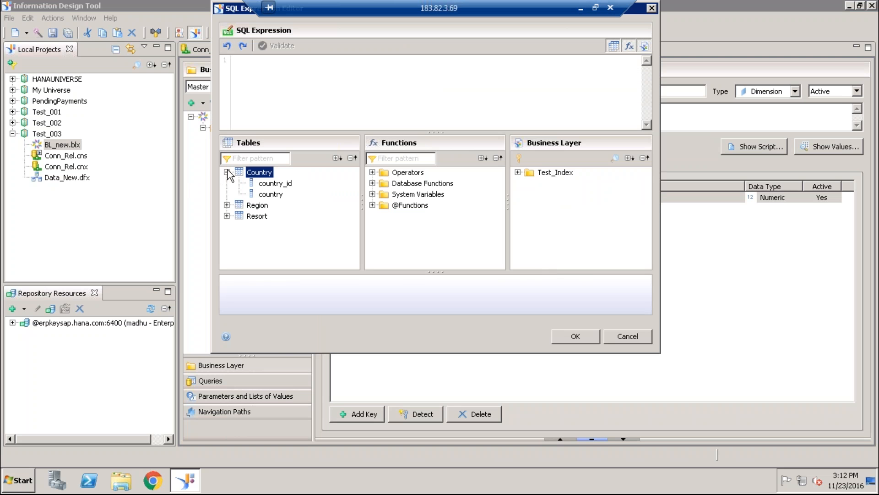
double_click(271, 184)
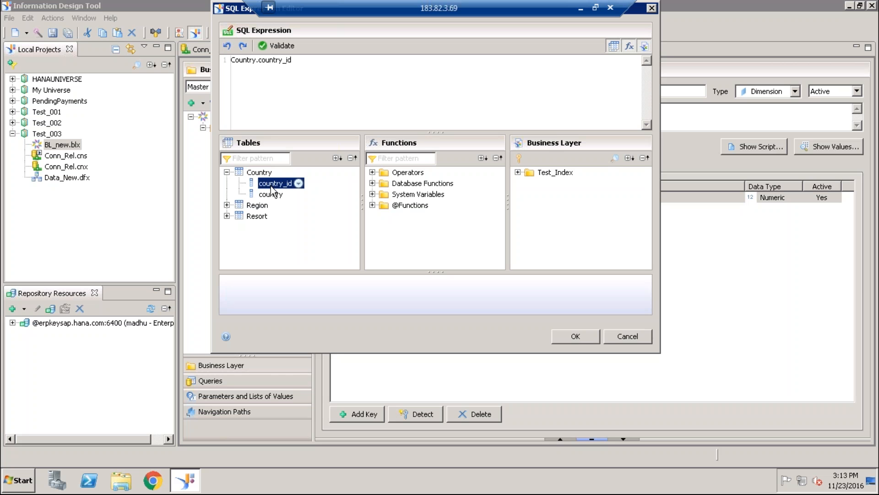
left_click(639, 336)
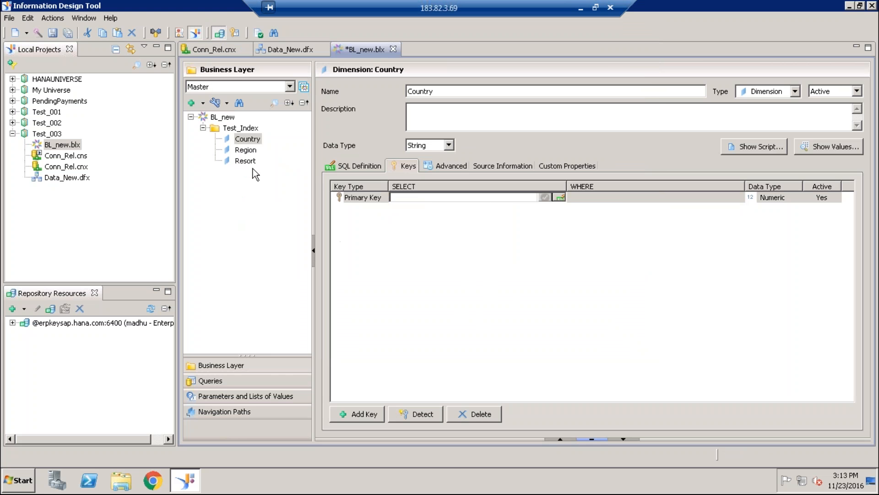
left_click(248, 139)
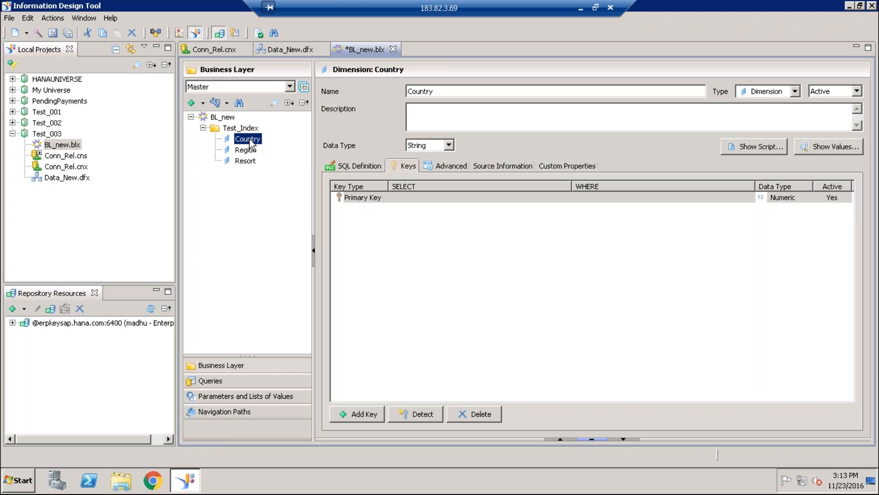
- Define the Country dimension's primary key as Country.country_id, validate the expression, and save the business layer with its query
left_click(496, 197)
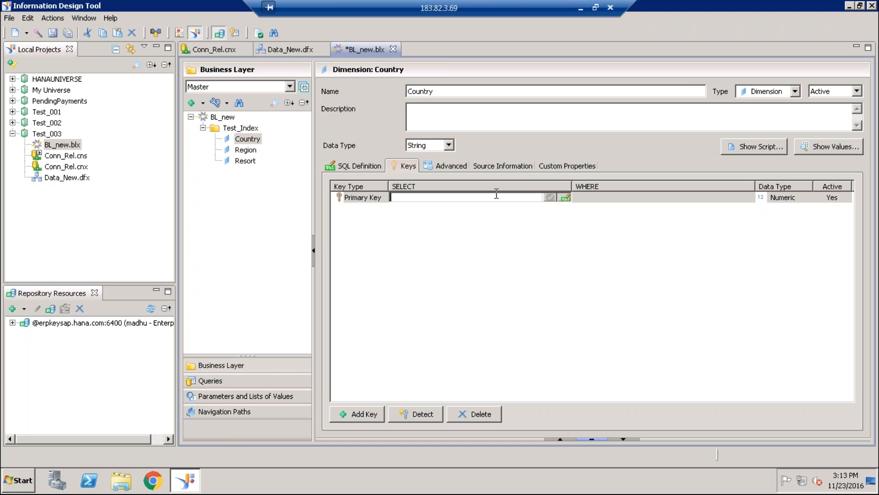
left_click(569, 197)
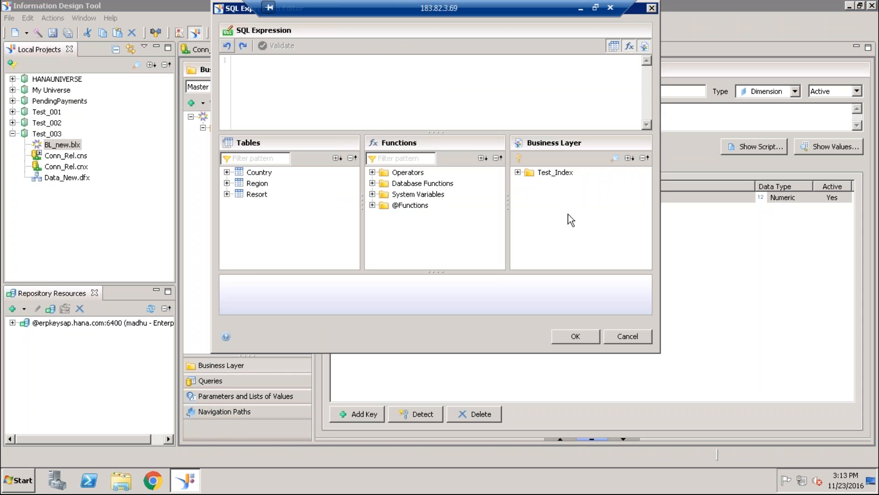
left_click(226, 172)
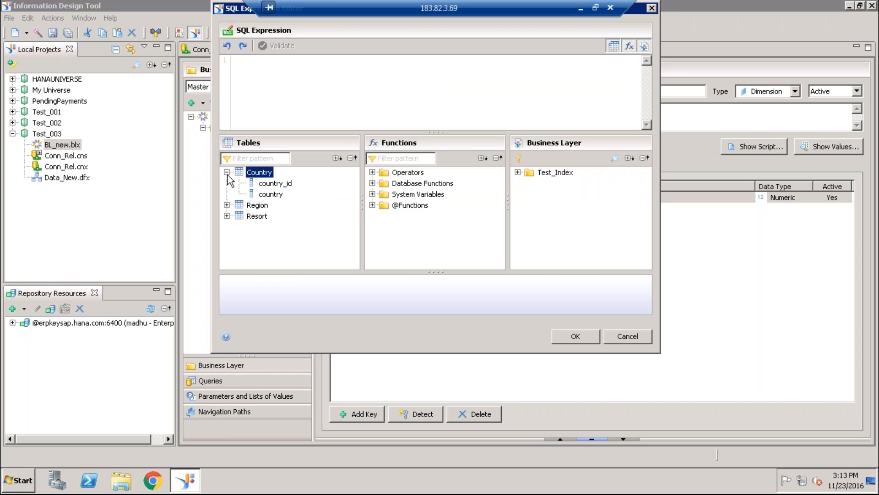
double_click(273, 184)
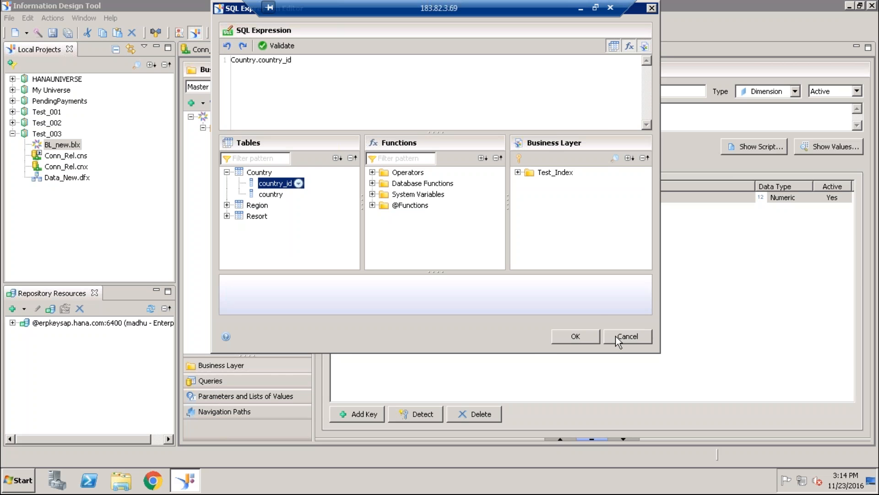
left_click(289, 44)
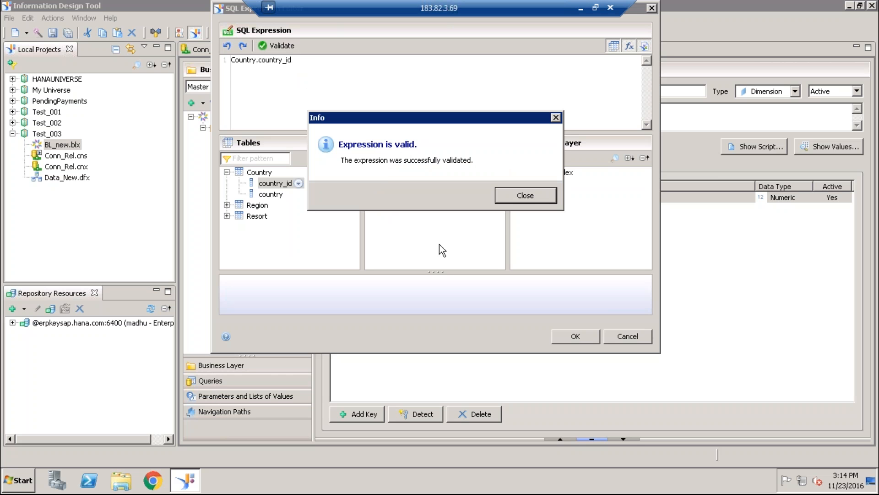
left_click(542, 195)
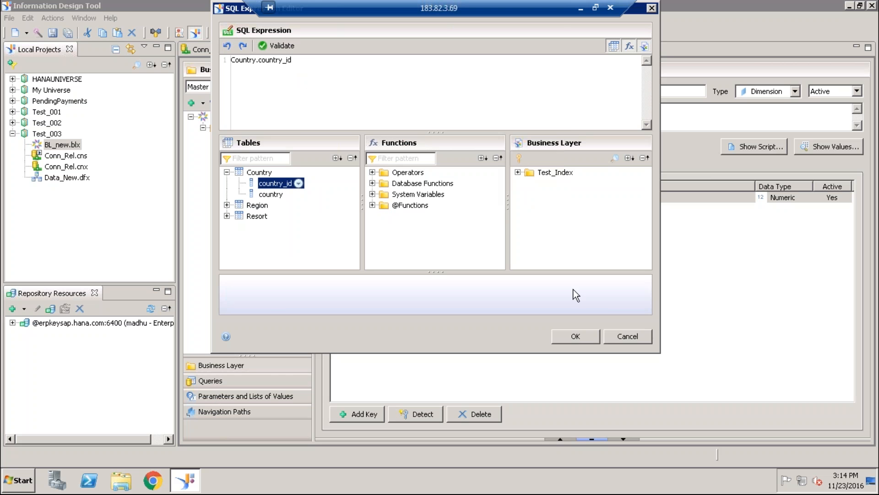
left_click(569, 335)
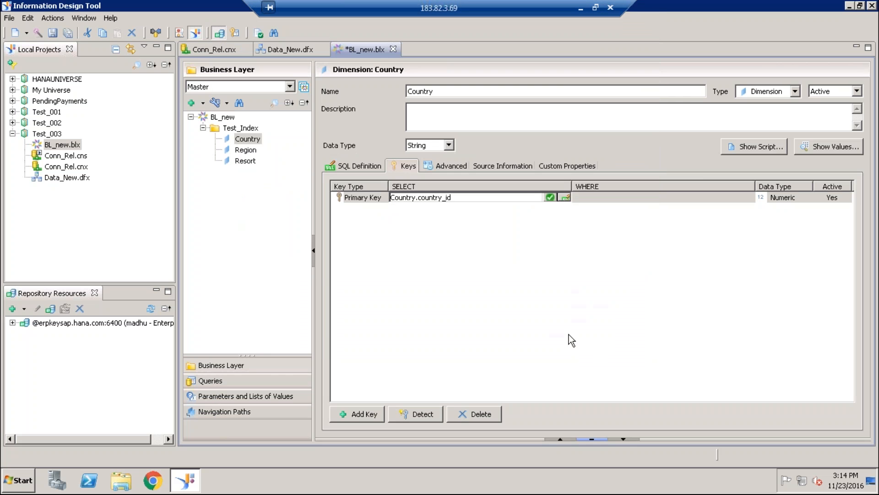
left_click(216, 380)
left_click(51, 34)
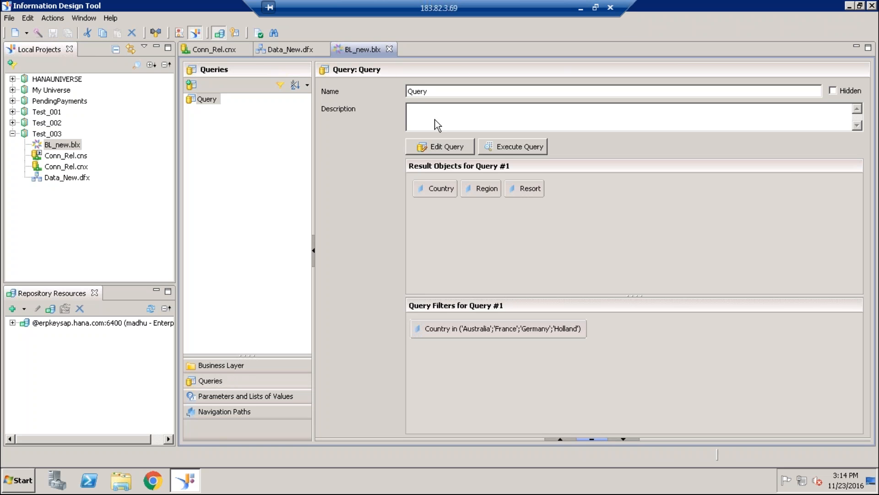
- Check the Country condition in the existing query's generated script, keeping the query as it is and discarding the empty new query
left_click(464, 145)
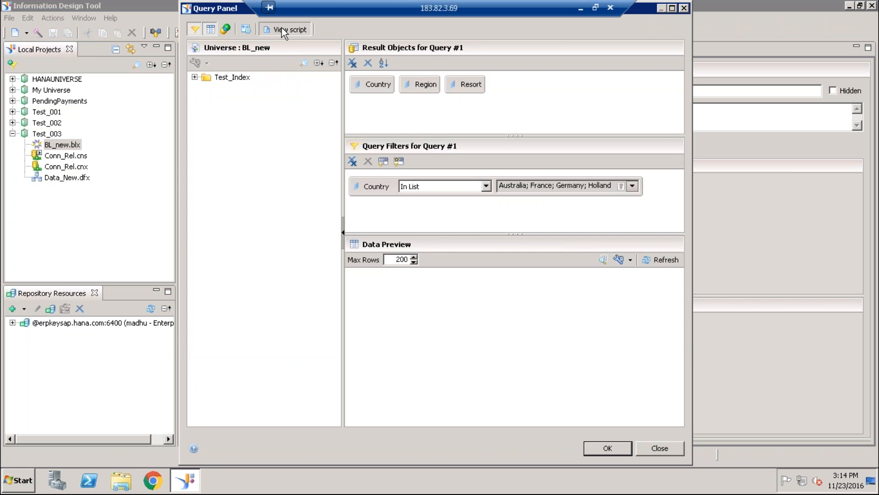
left_click(281, 29)
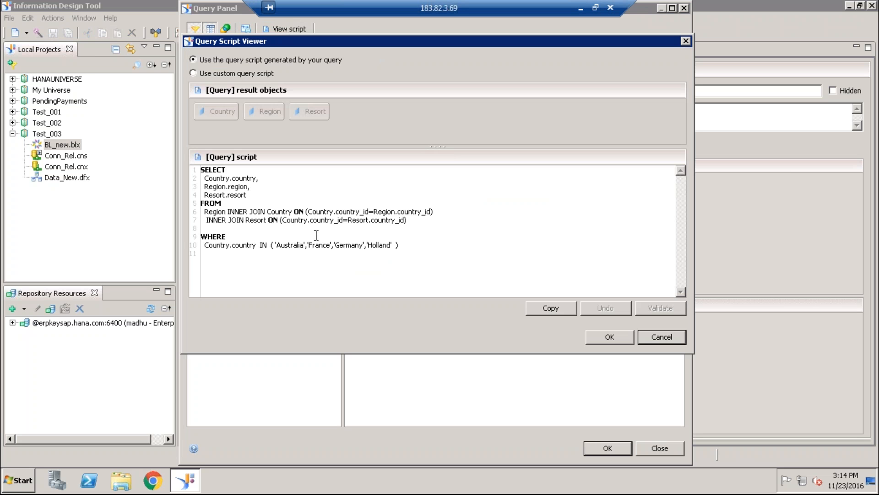
double_click(297, 248)
left_click(294, 254)
left_click(672, 337)
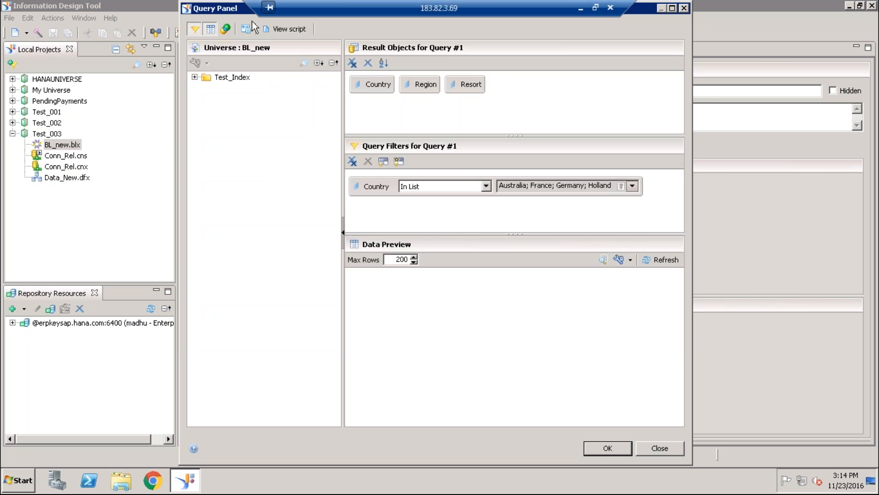
left_click(610, 450)
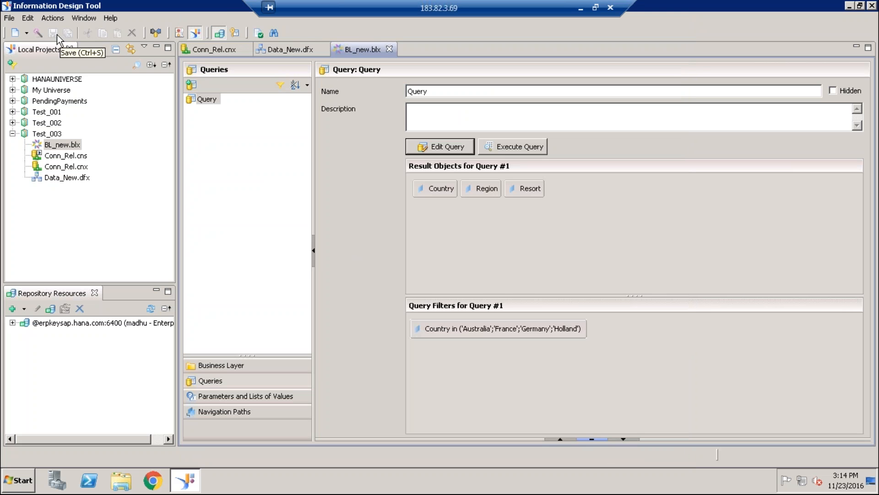
left_click(195, 84)
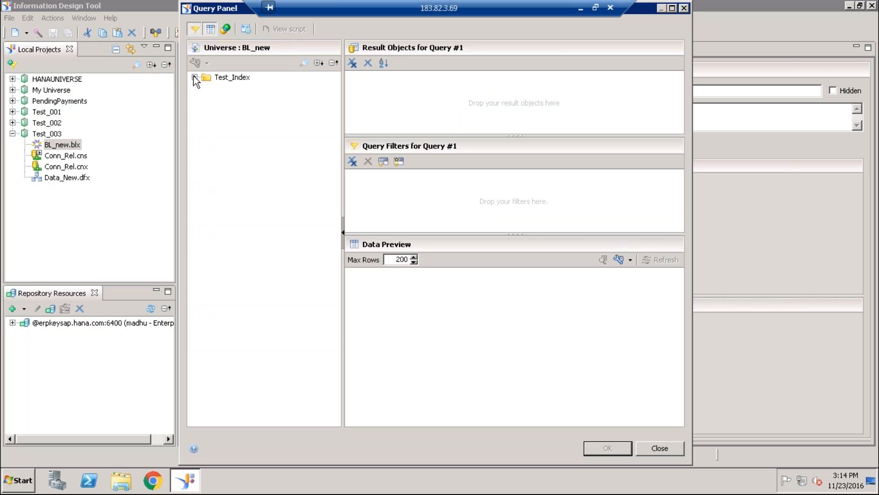
left_click(641, 448)
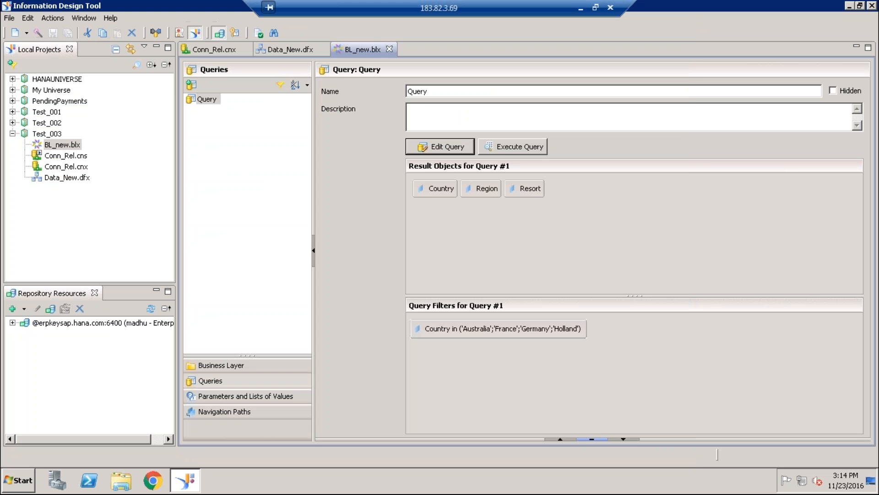
- Reopen the existing query and examine the country values in its script's WHERE clause
left_click(445, 146)
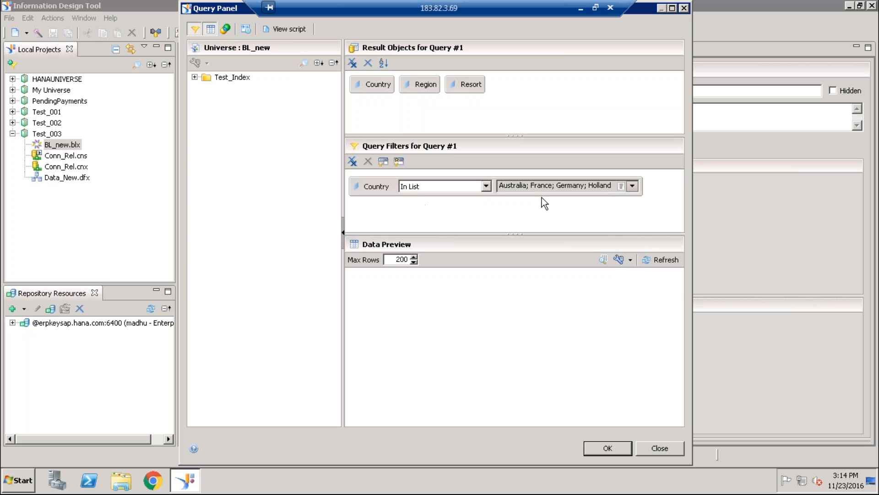
left_click(288, 30)
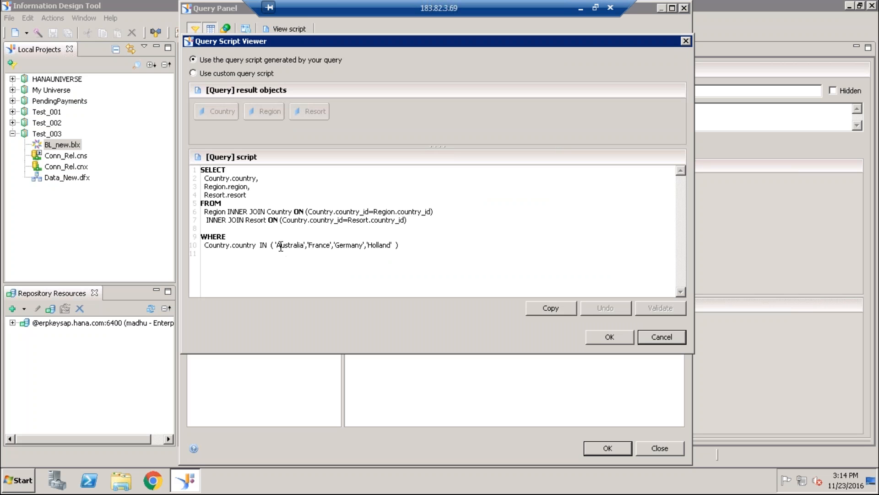
left_click_drag(277, 245, 394, 247)
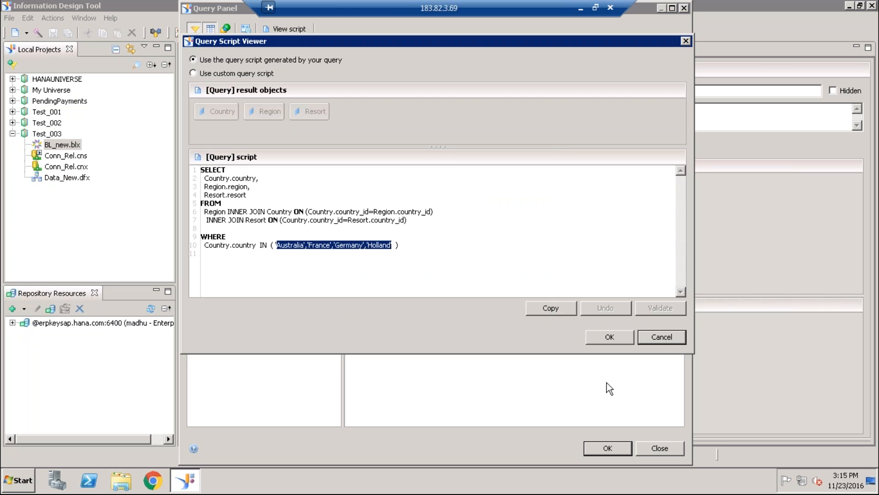
left_click(625, 339)
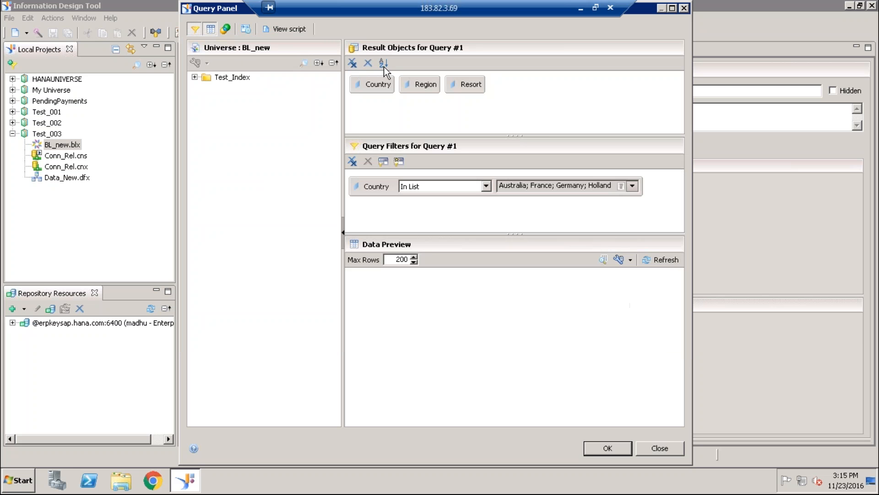
left_click(615, 449)
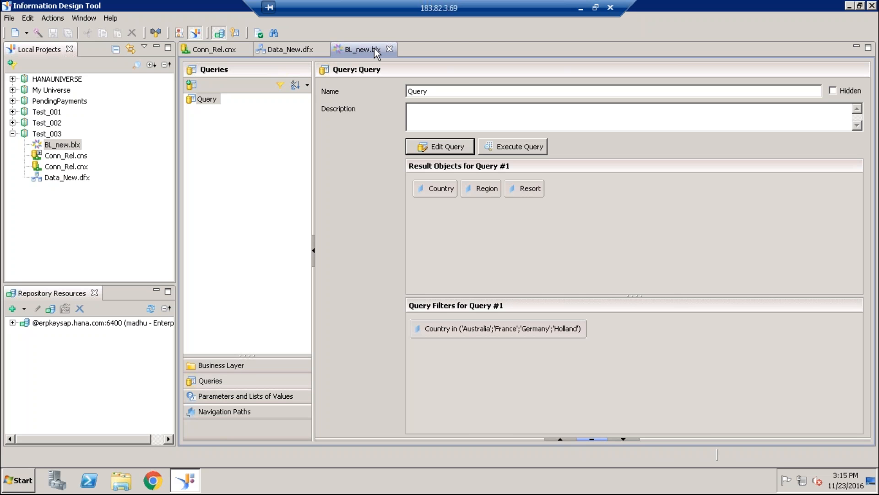
- Open the SQL expression of the Country dimension's primary key in the BL_new business layer
left_click(214, 365)
left_click(291, 49)
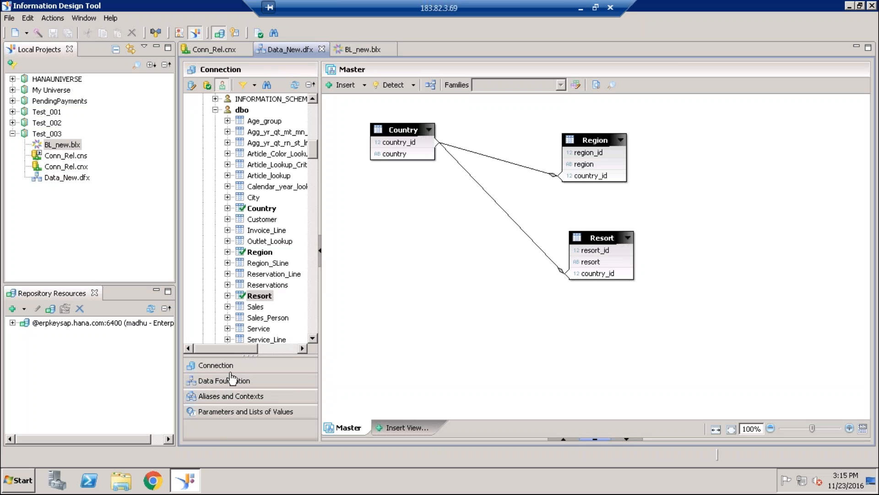
left_click(359, 49)
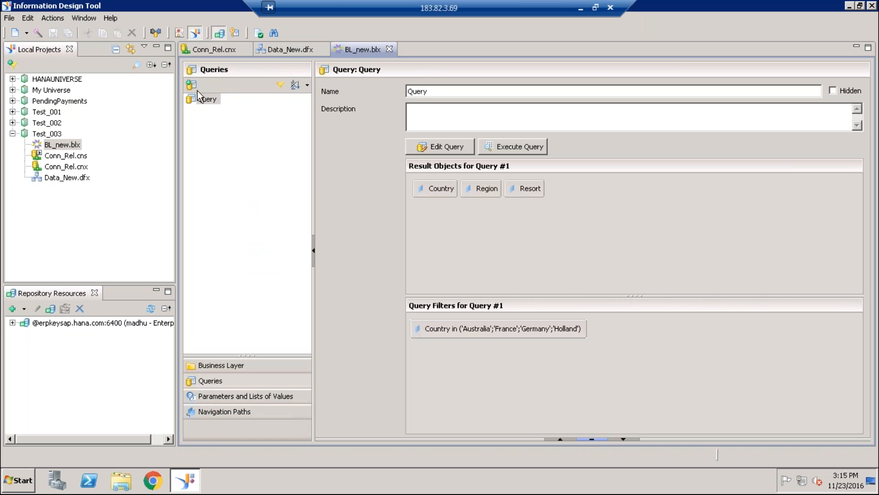
left_click(216, 366)
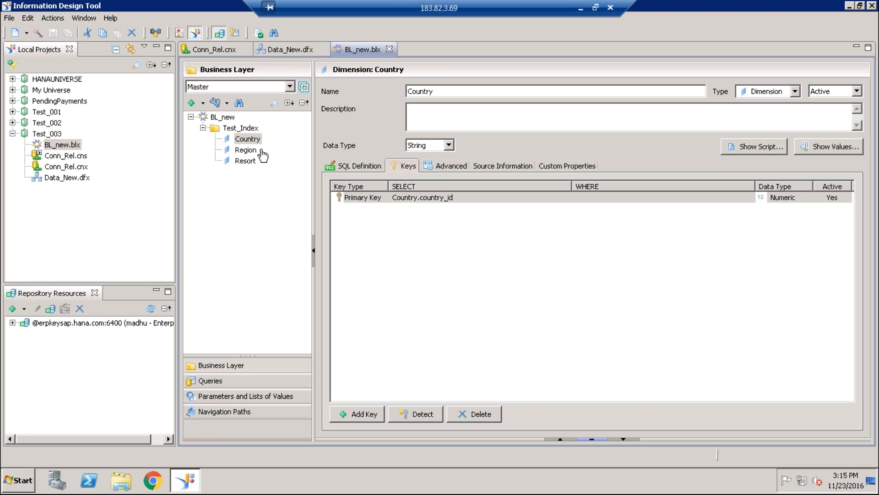
left_click(256, 139)
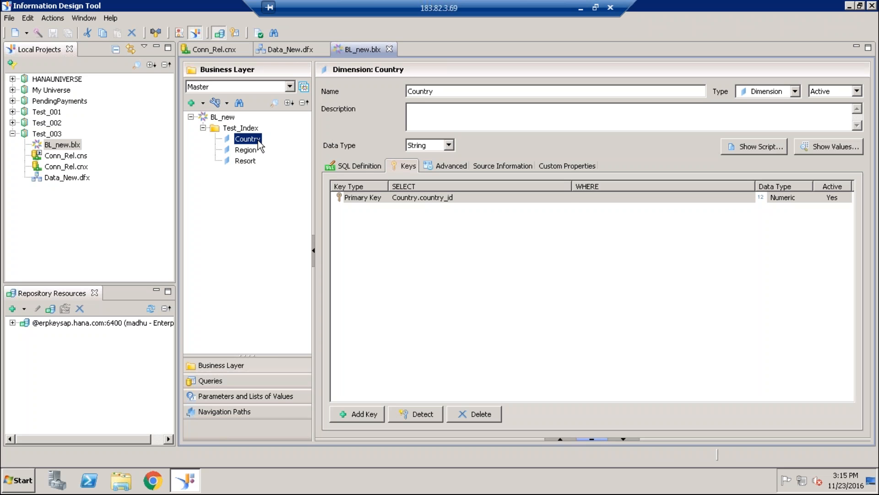
left_click(420, 197)
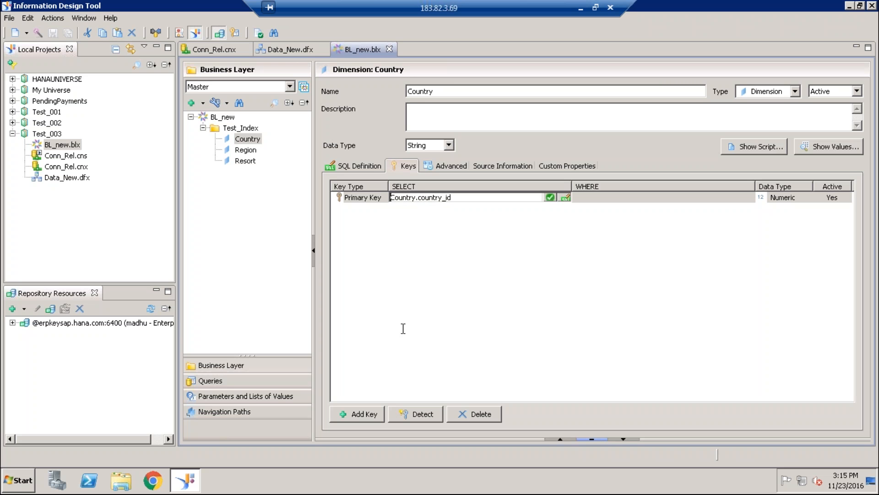
left_click(567, 197)
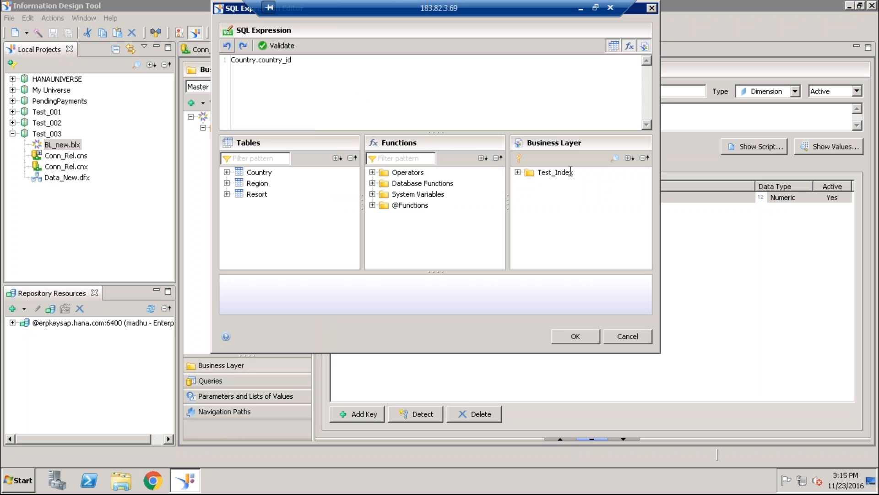
left_click(518, 172)
left_click(518, 172)
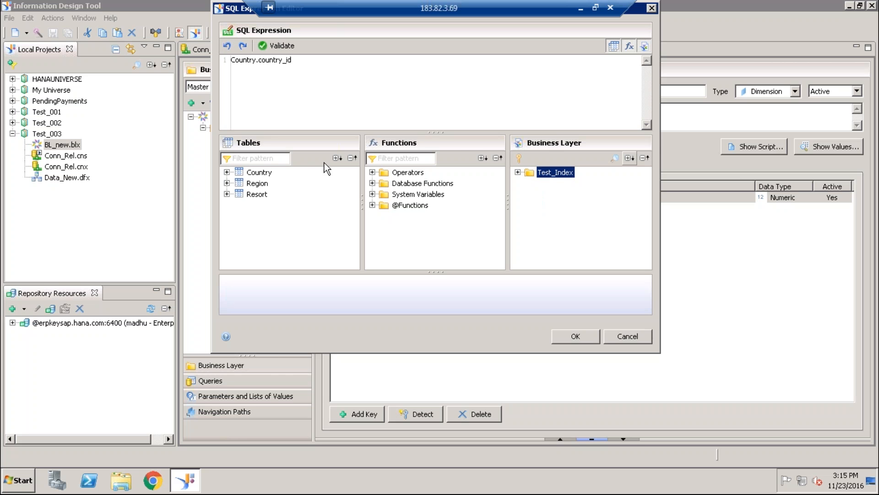
left_click(373, 205)
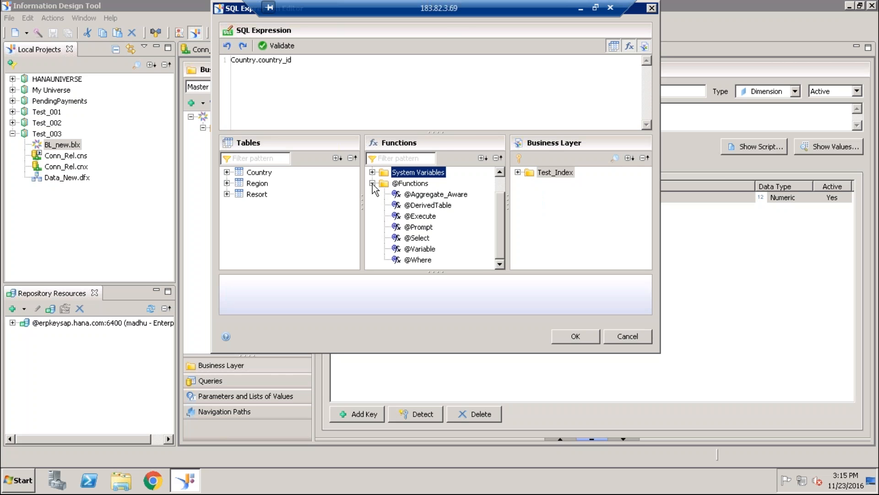
left_click(373, 184)
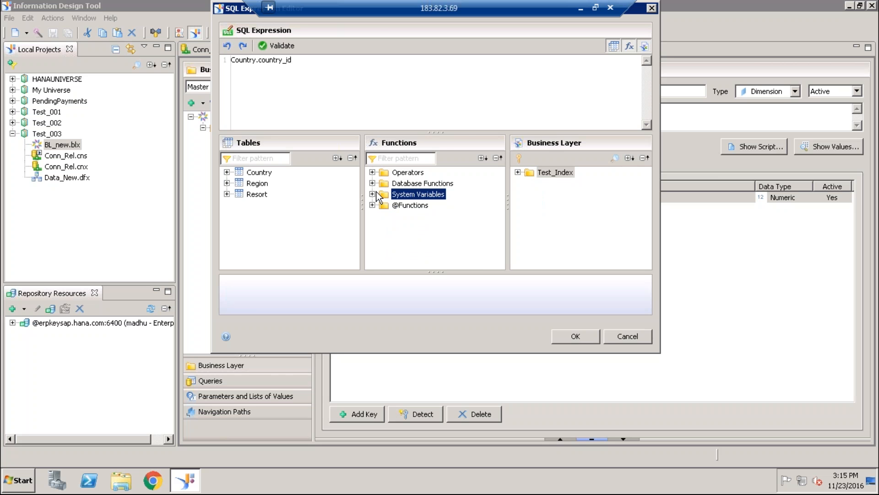
left_click(283, 46)
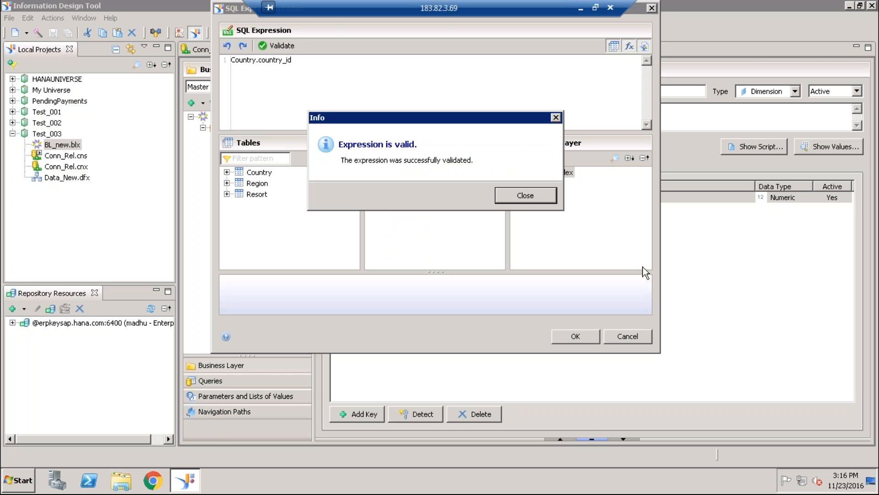
left_click(526, 196)
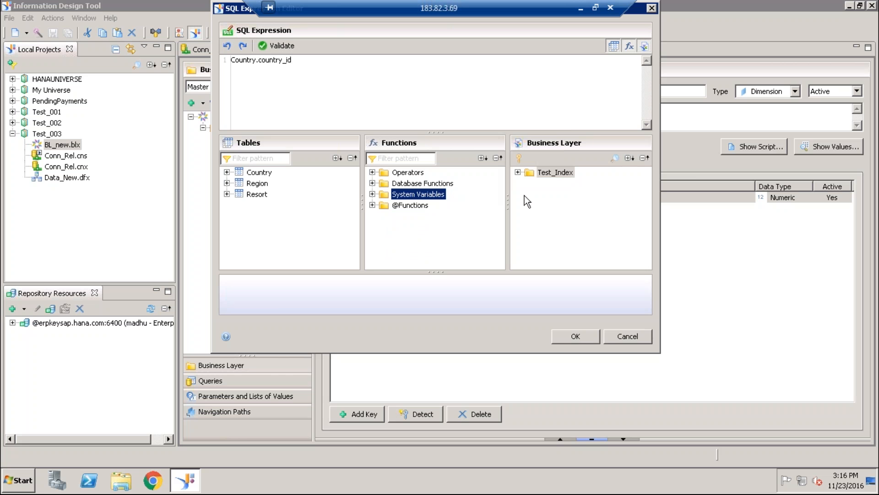
left_click(570, 339)
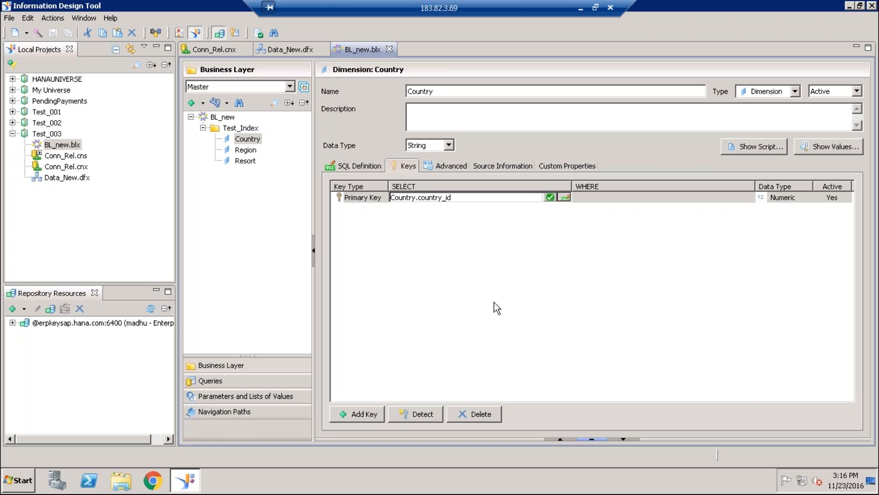
left_click(491, 299)
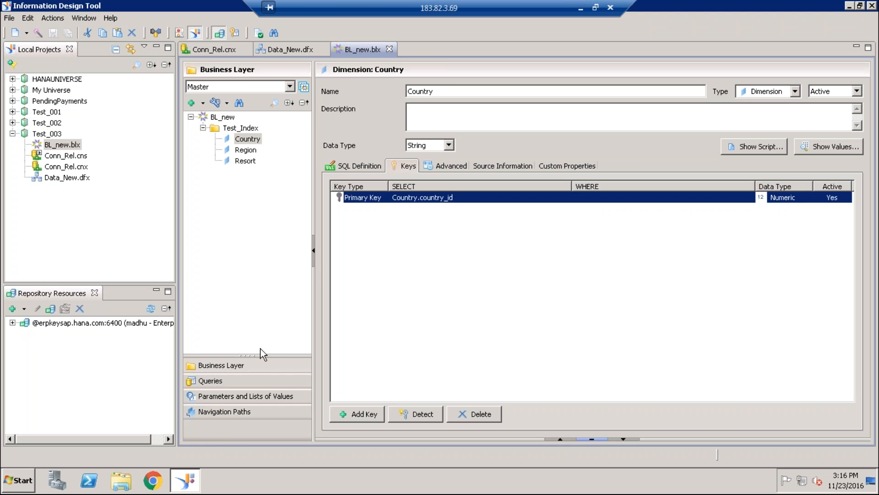
- Reopen the query from the business layer and examine the Country IN condition in its generated script
left_click(220, 383)
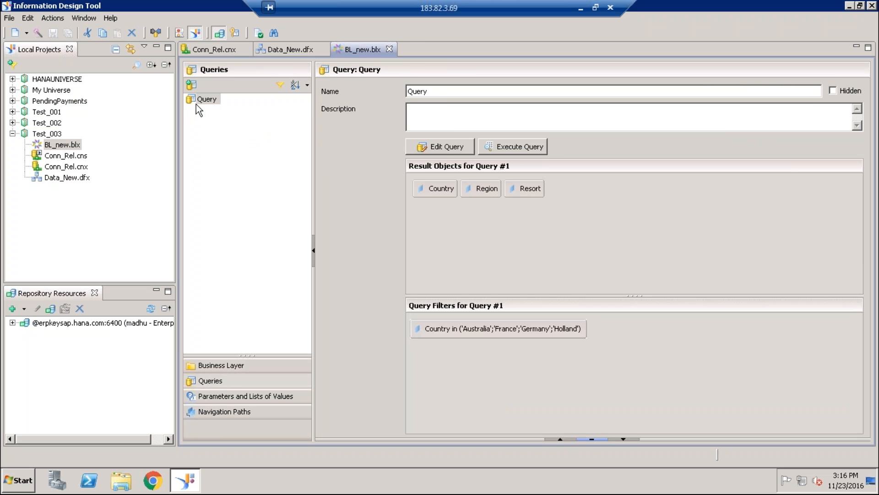
left_click(441, 146)
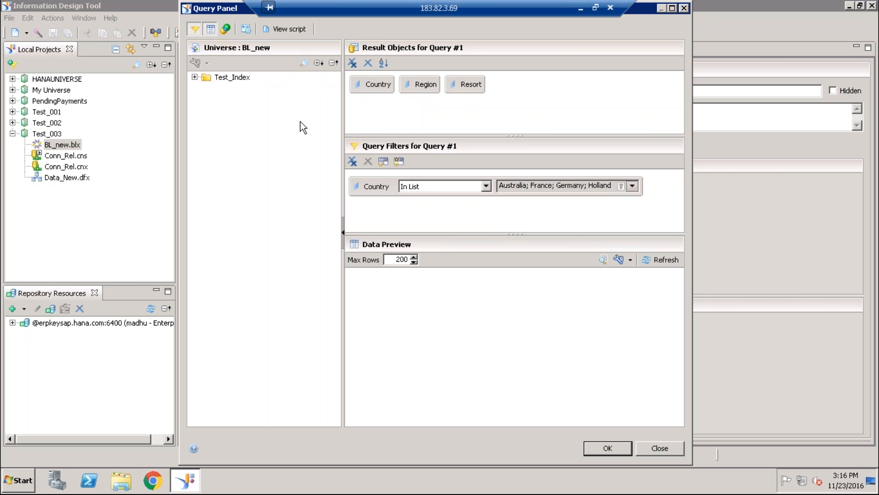
left_click(288, 29)
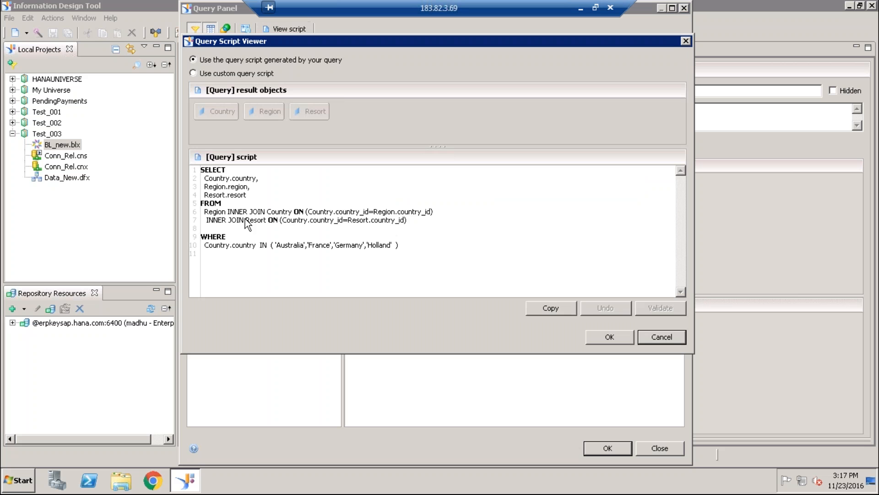
double_click(291, 245)
double_click(321, 245)
double_click(382, 245)
left_click_drag(278, 246, 369, 249)
left_click(361, 269)
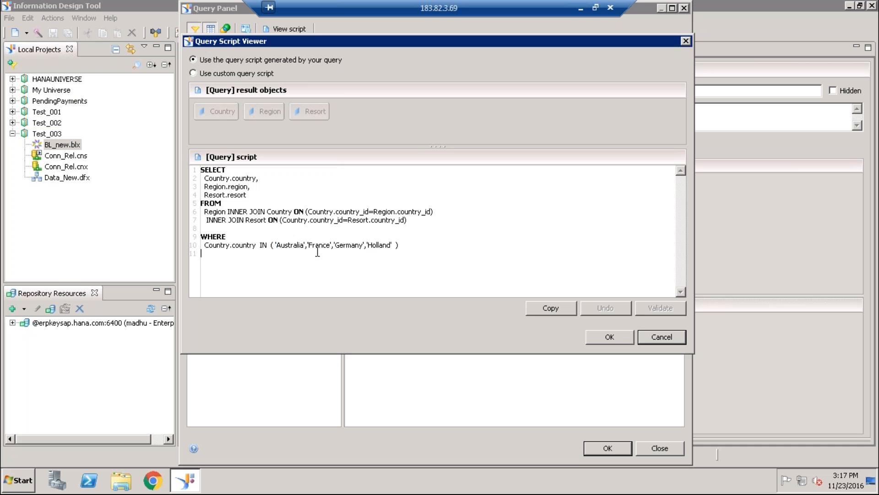
triple_click(294, 246)
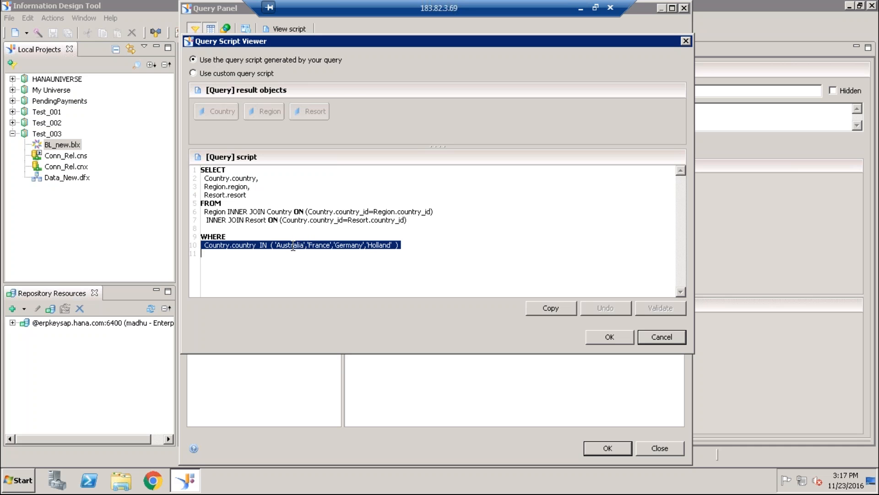
left_click(319, 245)
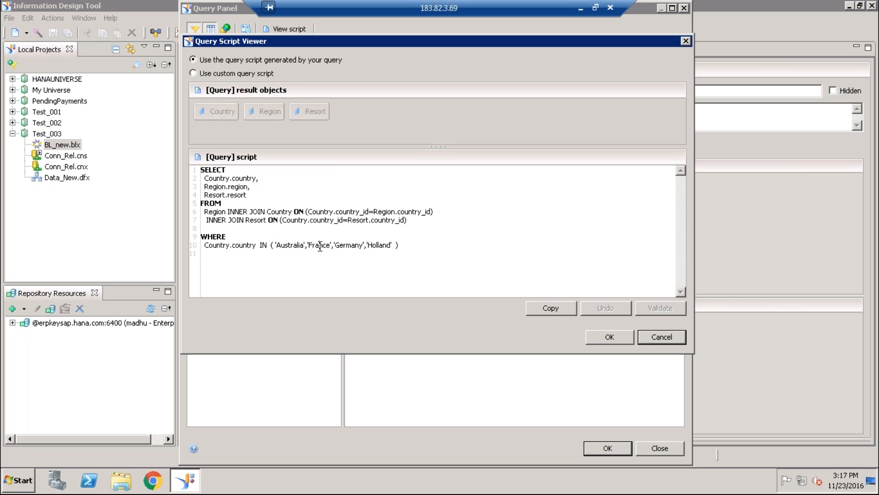
triple_click(285, 245)
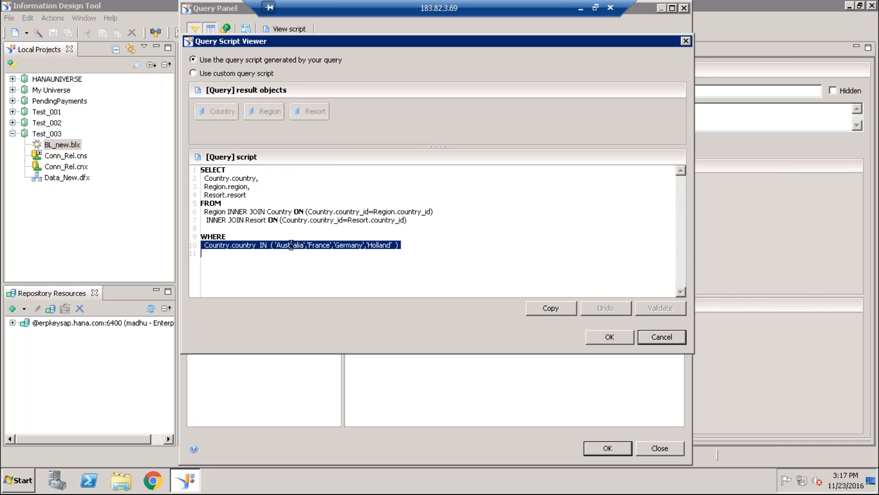
triple_click(310, 250)
triple_click(310, 248)
left_click(319, 262)
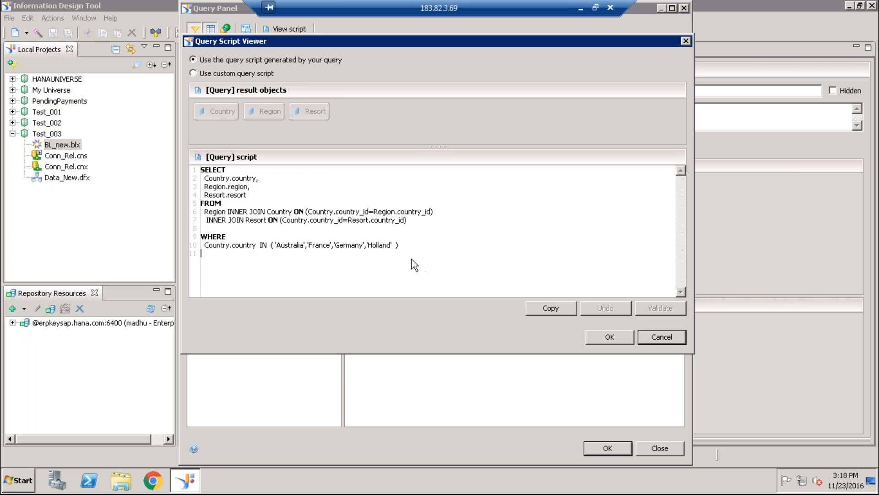
double_click(290, 246)
left_click(614, 338)
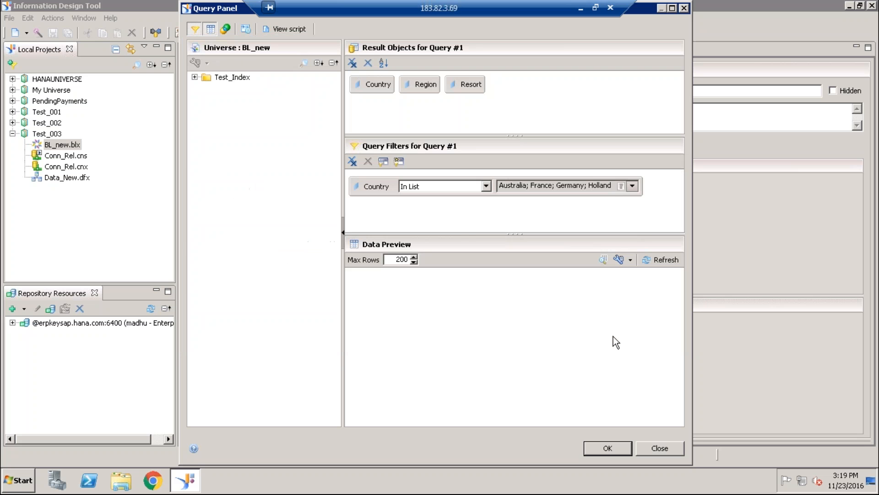
- Switch the Country filter to a prompt reading "Enter value(s) for Country" with its default options, and view the generated query script
left_click(632, 185)
left_click(646, 225)
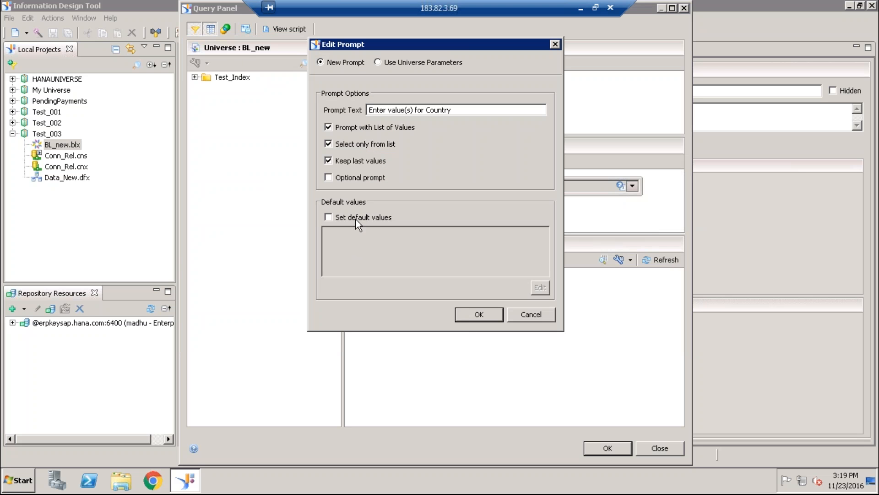
left_click(482, 313)
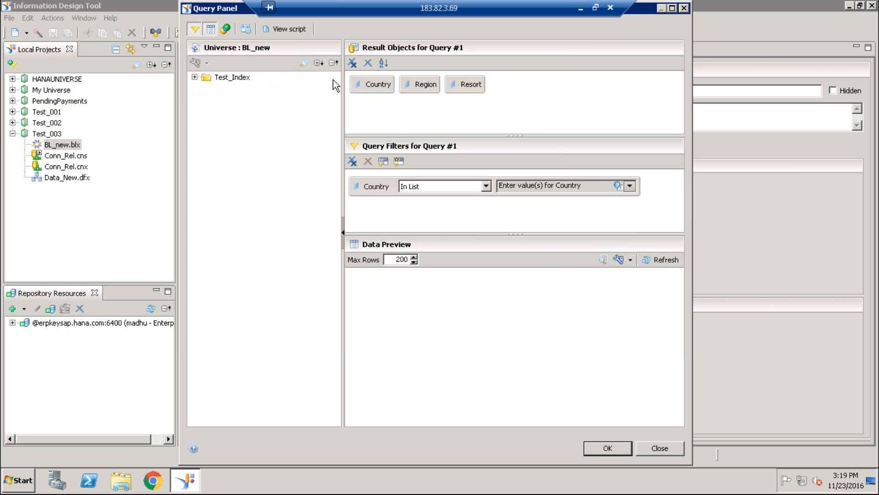
left_click(288, 30)
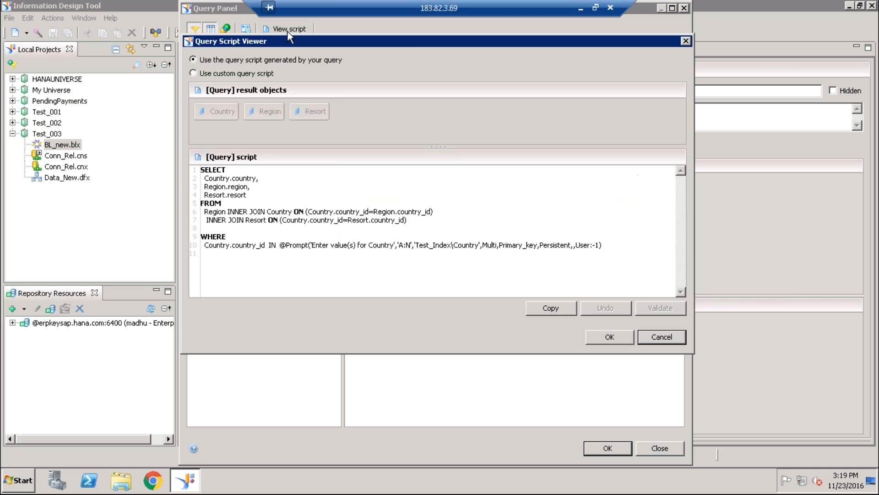
- Switch the Country filter to list values Australia, France, Germany and Holland, check the generated script, and accept the query
left_click(665, 337)
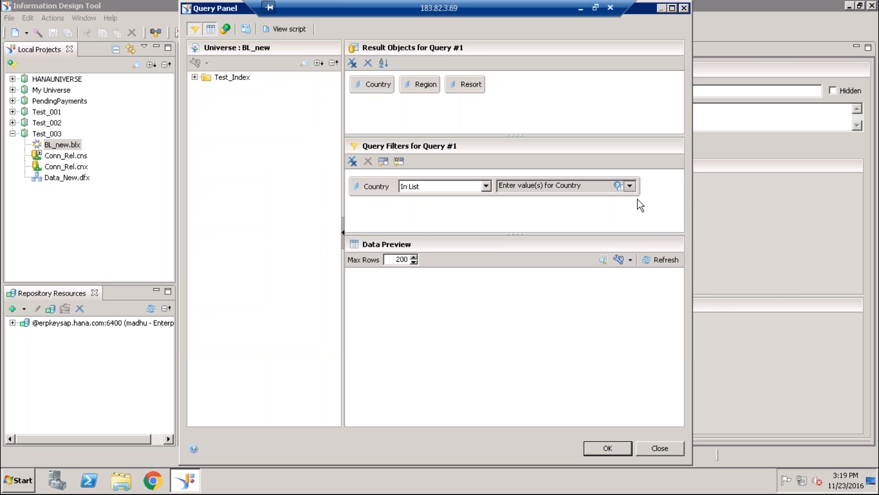
left_click(629, 185)
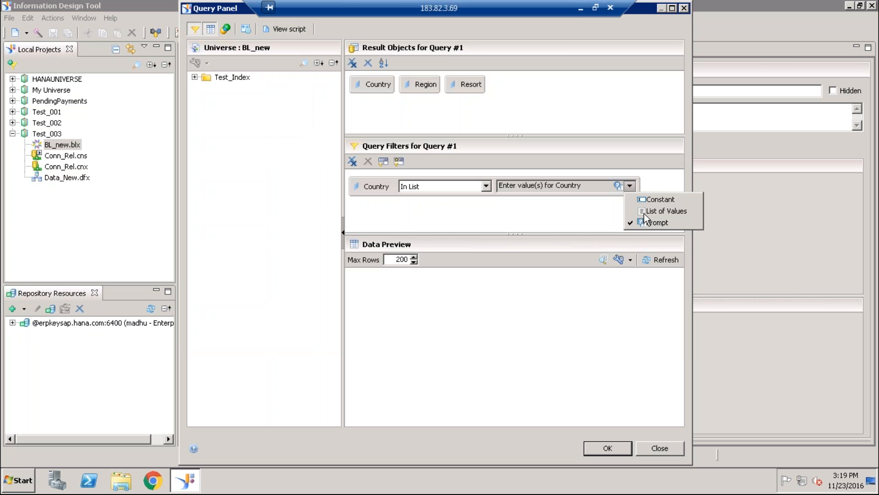
left_click(647, 212)
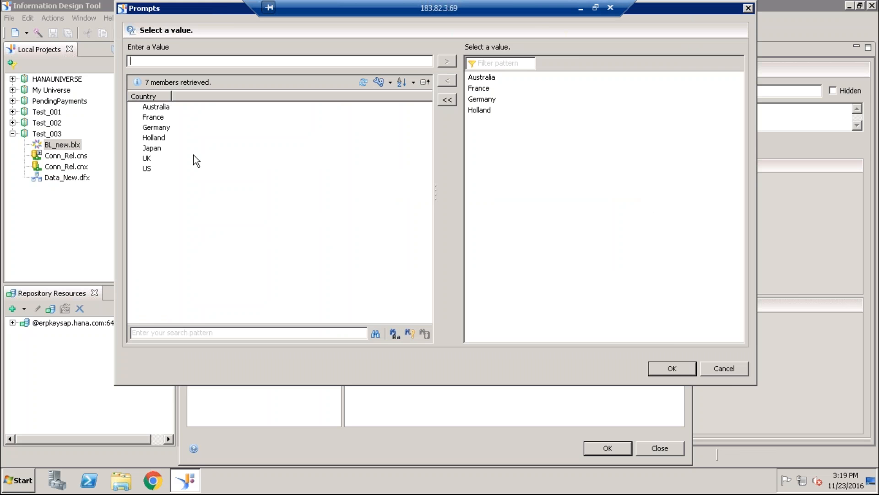
left_click(675, 368)
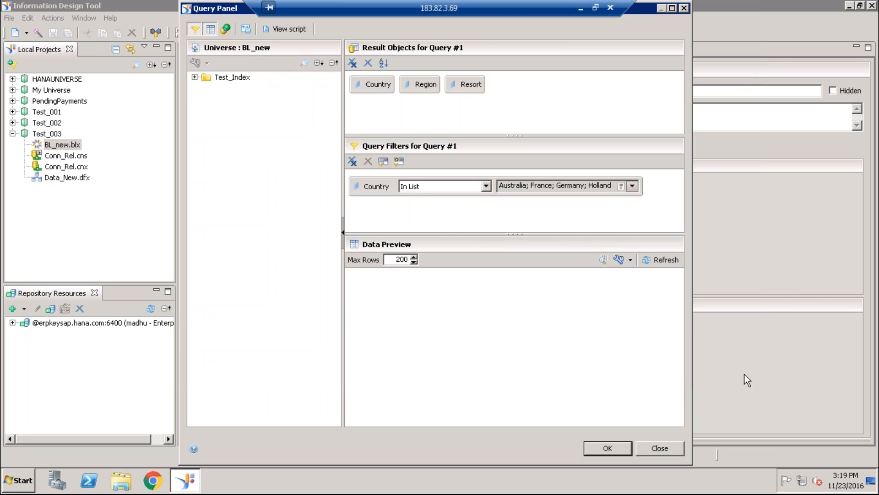
left_click(289, 30)
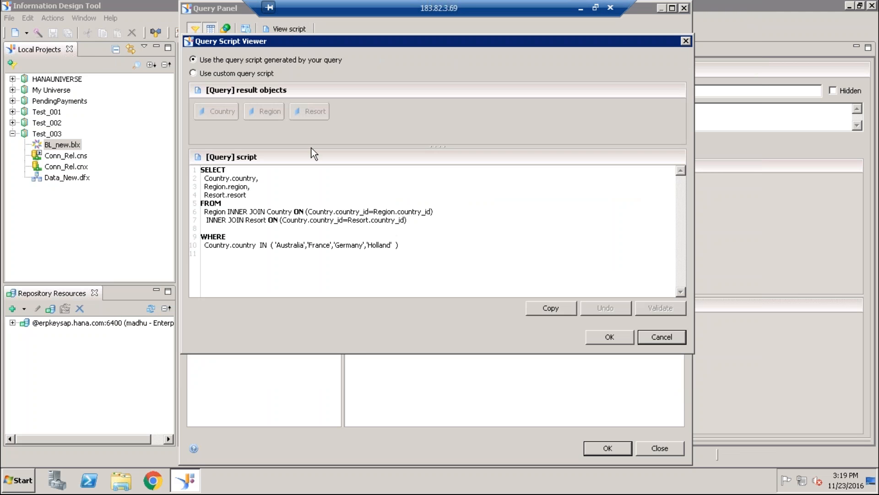
left_click(662, 338)
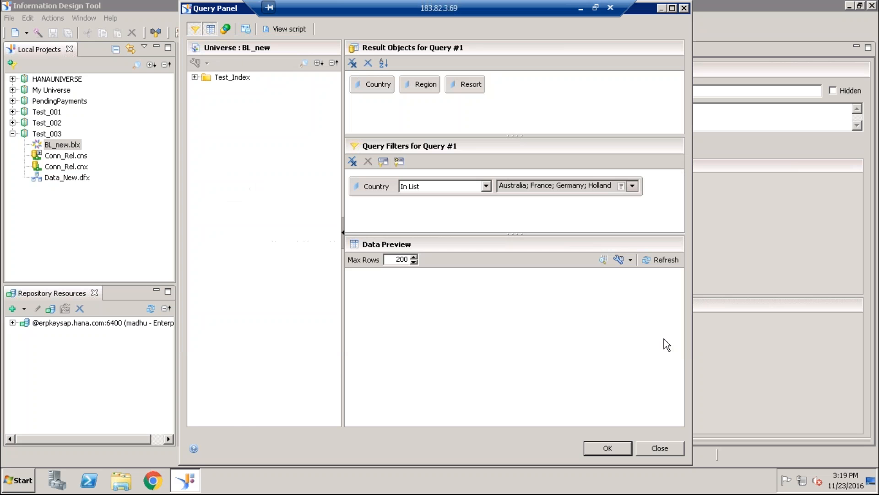
left_click(615, 442)
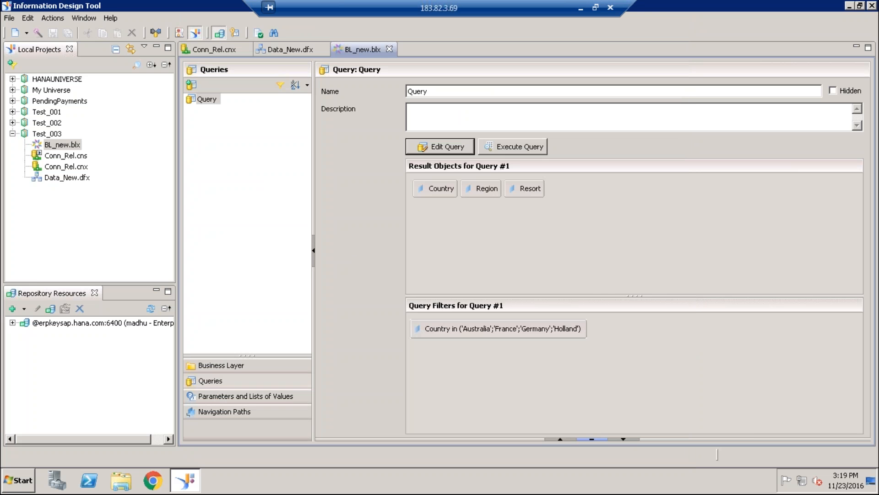
- Review the Country dimension's primary key expression and the Data_New data foundation, and return to the BL_new business layer
left_click(295, 51)
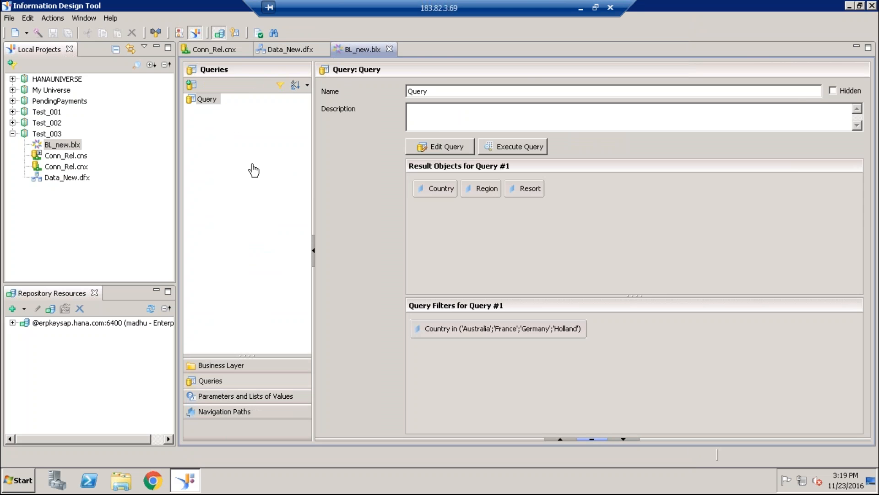
left_click(221, 366)
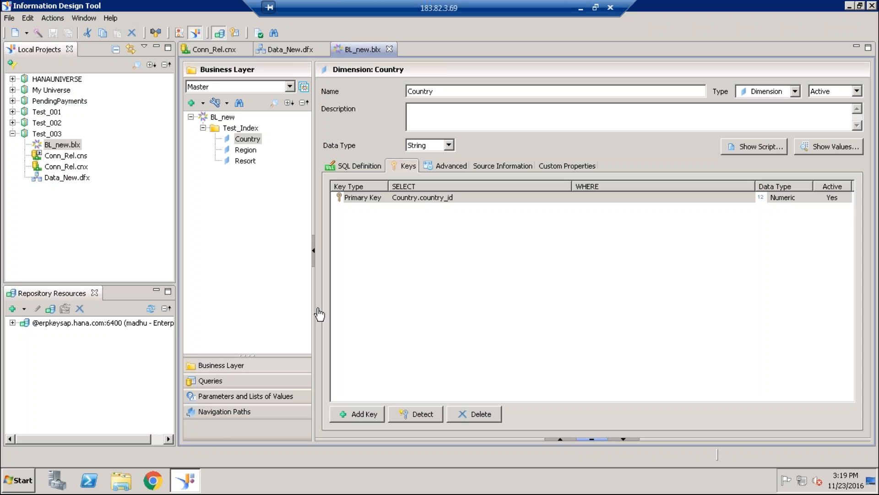
left_click(440, 196)
left_click(381, 199)
left_click(443, 198)
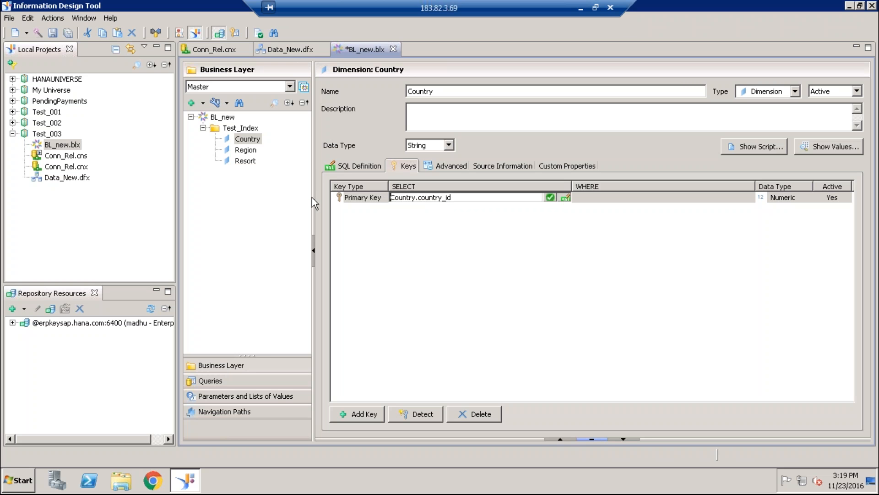
left_click(285, 48)
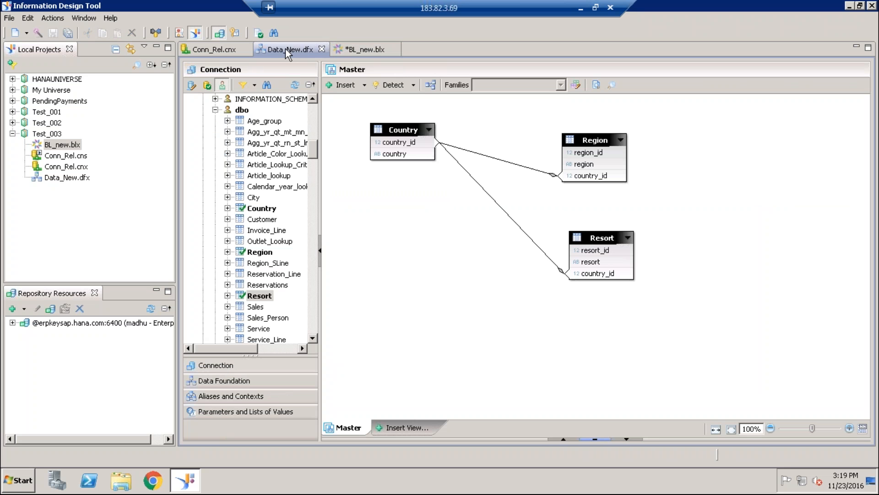
left_click(234, 383)
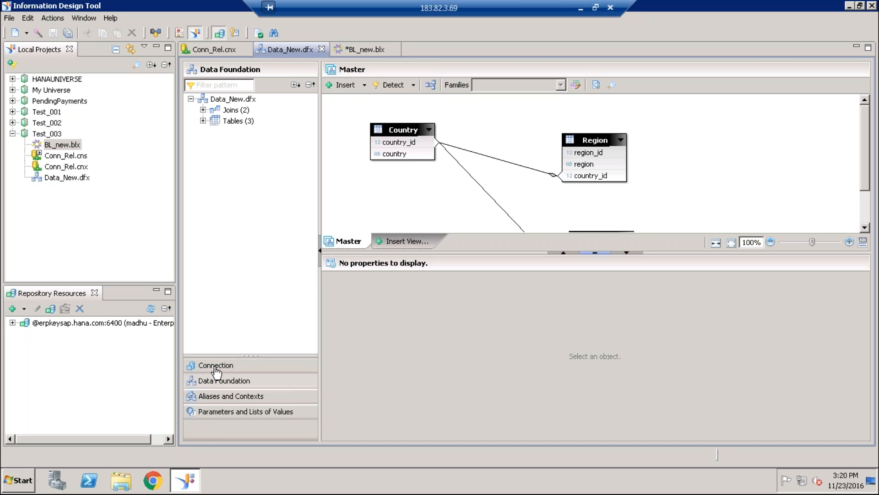
left_click(362, 47)
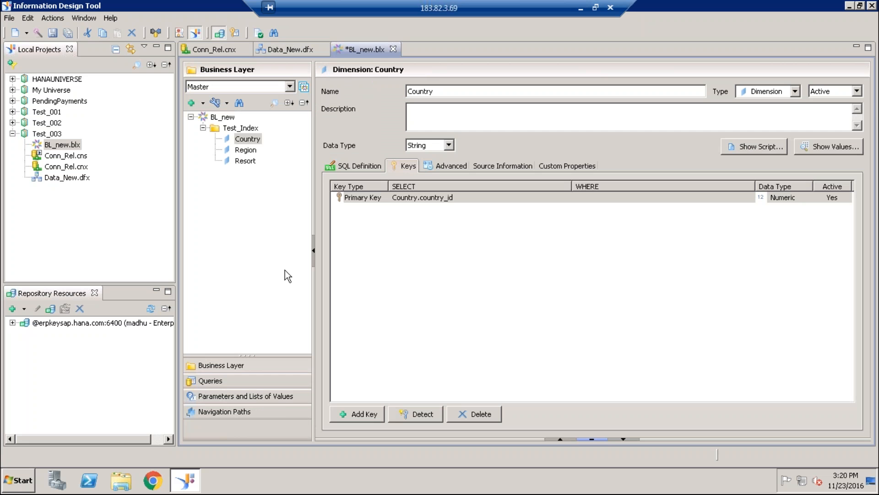
- Reopen the query, change its Country filter to Equal to Australia, and check the generated script
left_click(212, 382)
left_click(453, 146)
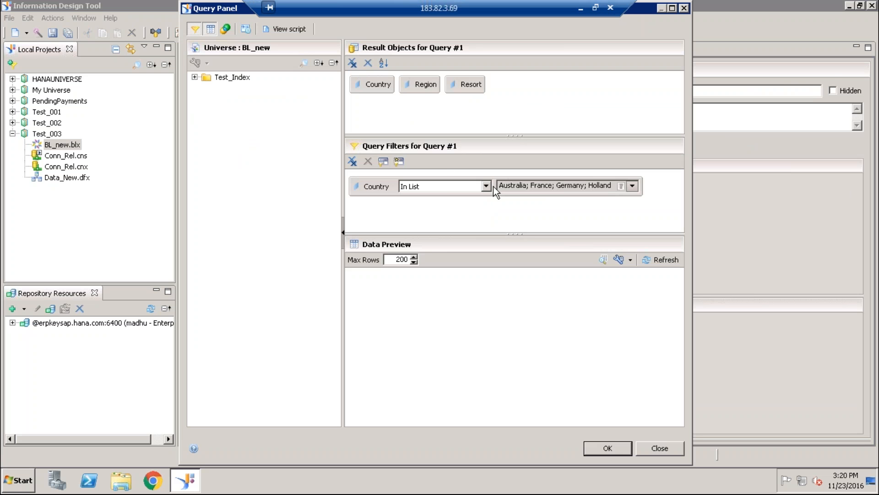
left_click(486, 187)
left_click(406, 198)
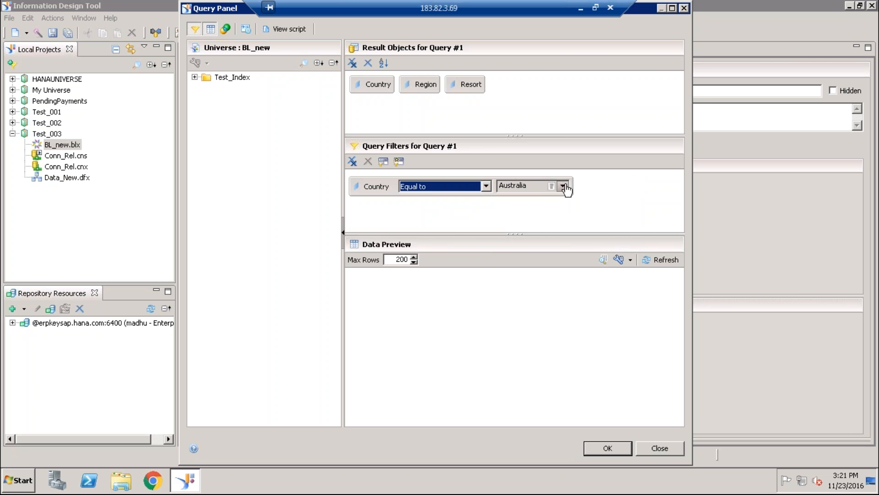
left_click(287, 31)
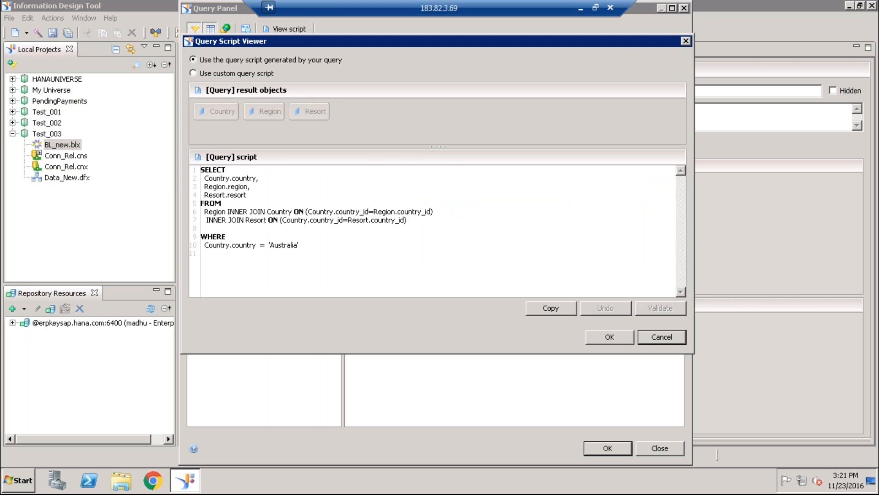
left_click(597, 336)
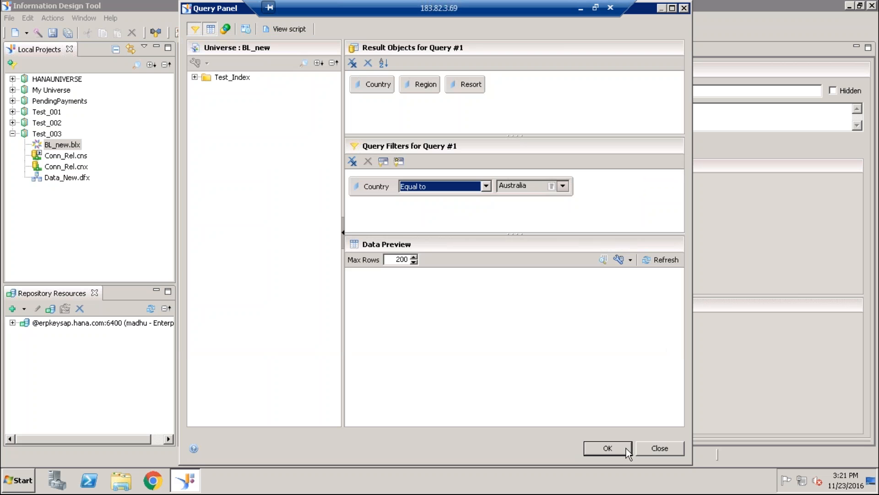
- Accept the query and save the business layer, and reopen the query to examine the Country condition in its script
left_click(608, 448)
left_click(53, 34)
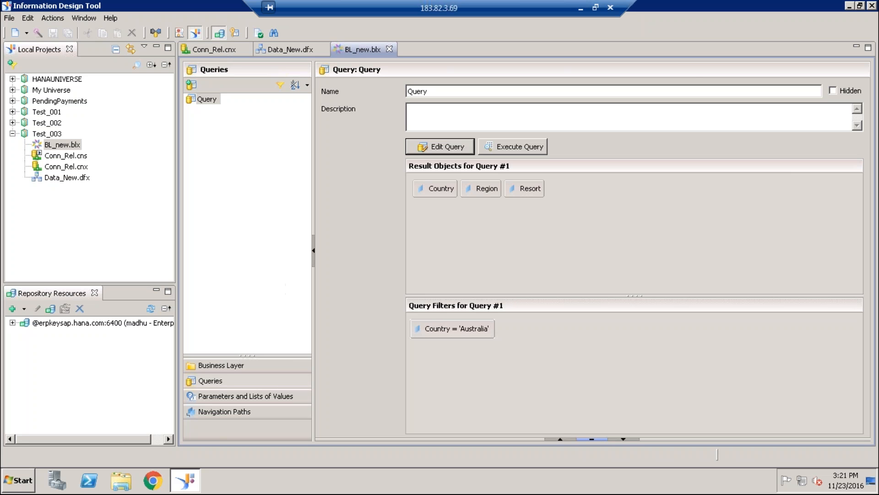
left_click(440, 146)
left_click(278, 28)
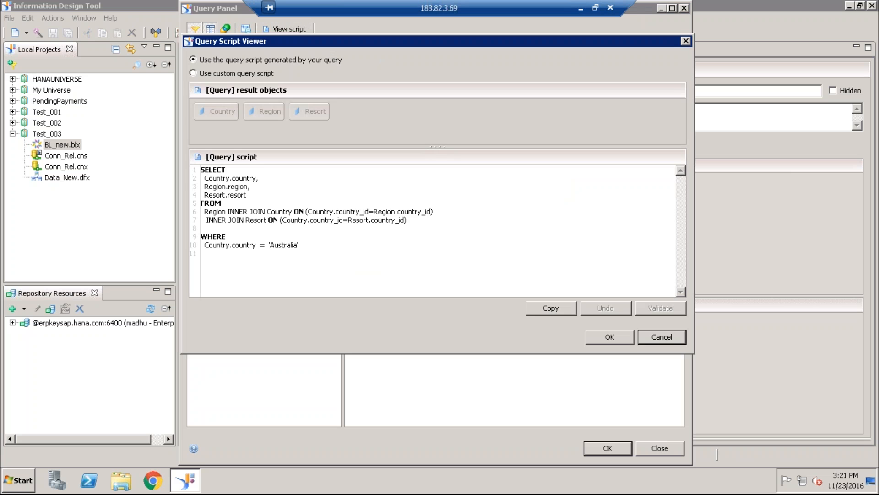
double_click(284, 245)
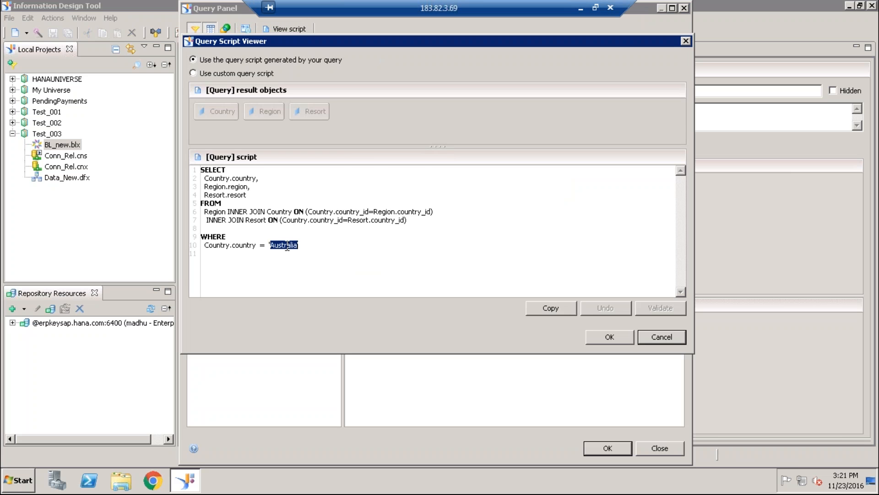
left_click(623, 340)
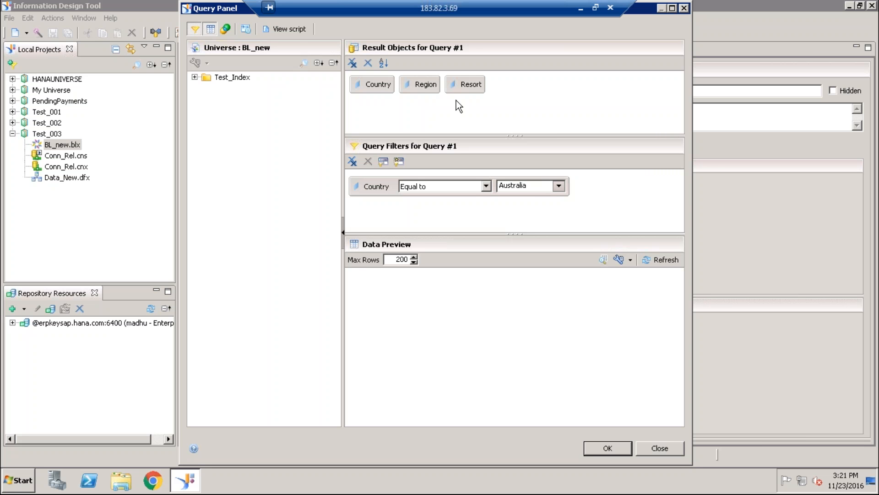
- Examine the selected columns and the Country value in the generated query script again, and close the query
left_click(290, 28)
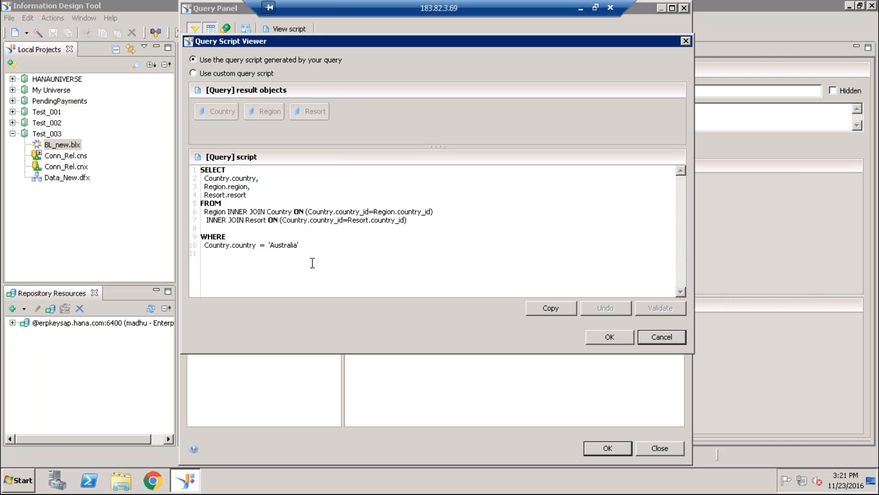
left_click(307, 177, "shift")
left_click_drag(213, 195, 238, 195)
double_click(278, 246)
left_click(621, 335)
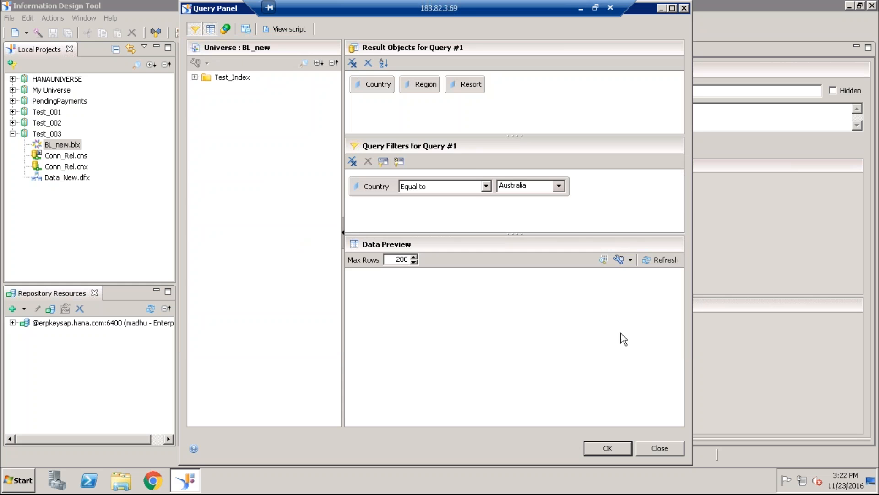
left_click(608, 448)
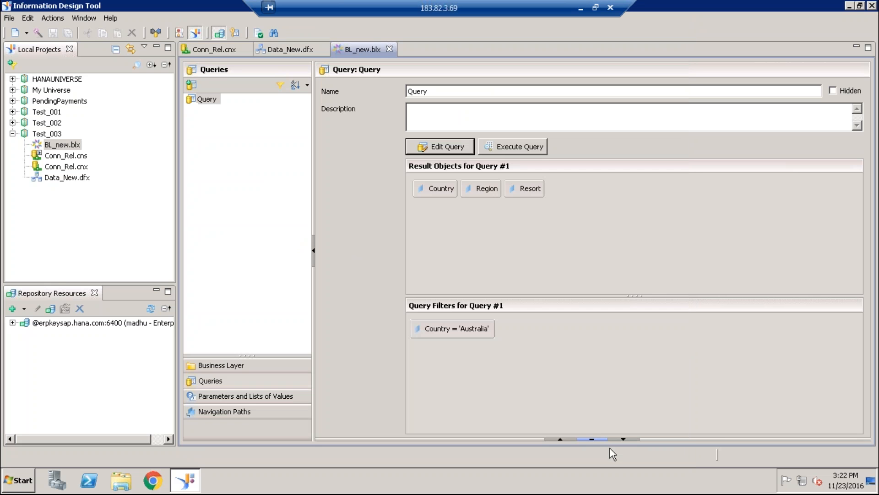
- Review the Country dimension's key and the joins between Country, Region and Resort in Data_New, and return to BL_new's queries
left_click(216, 366)
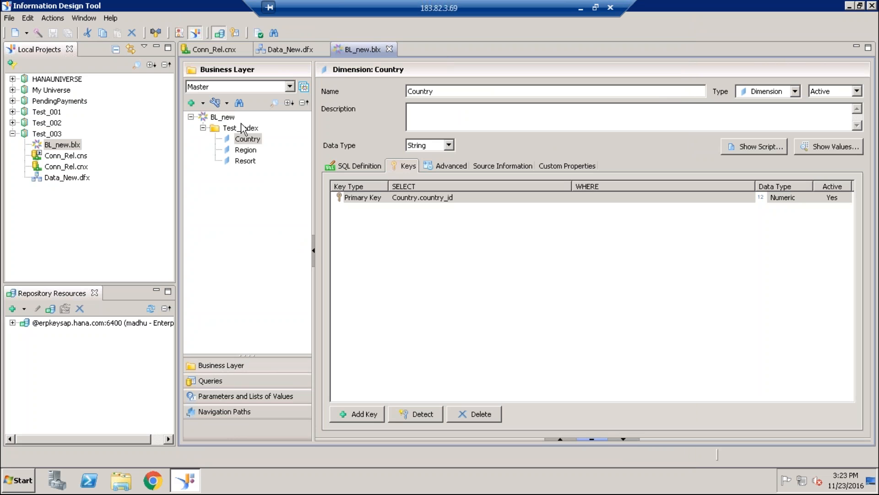
left_click(284, 49)
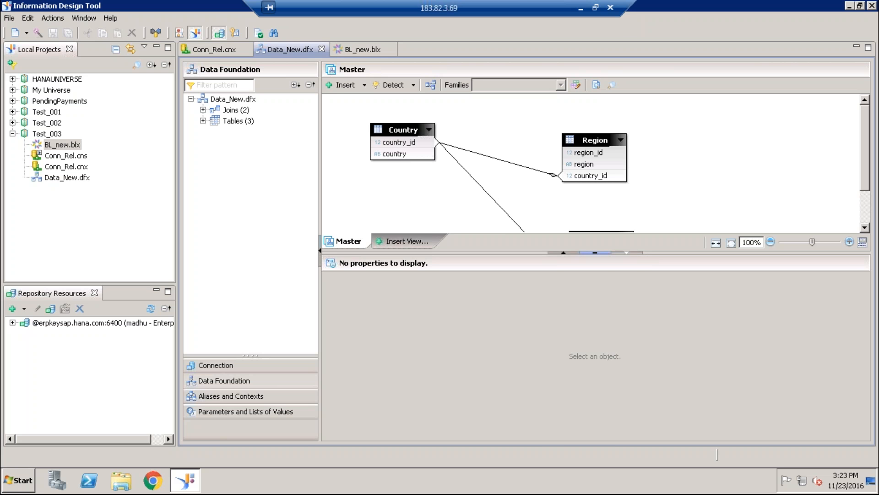
left_click(626, 252)
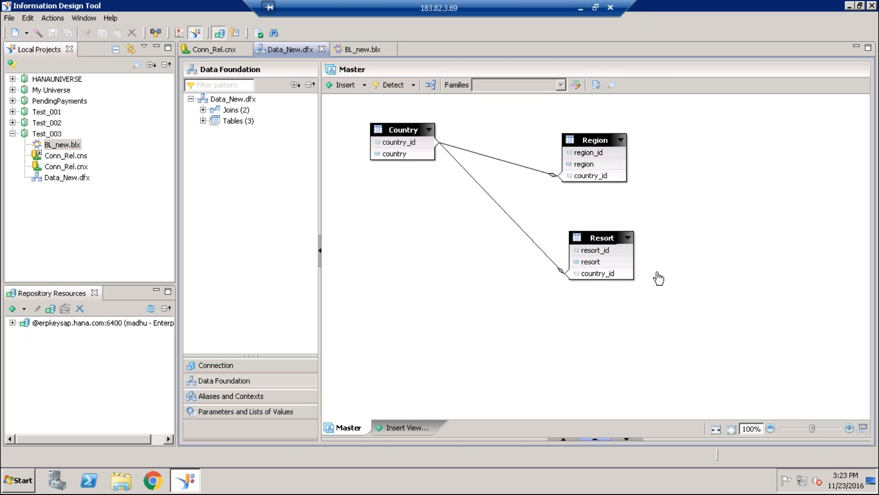
mouse_move(595, 267)
left_click(355, 50)
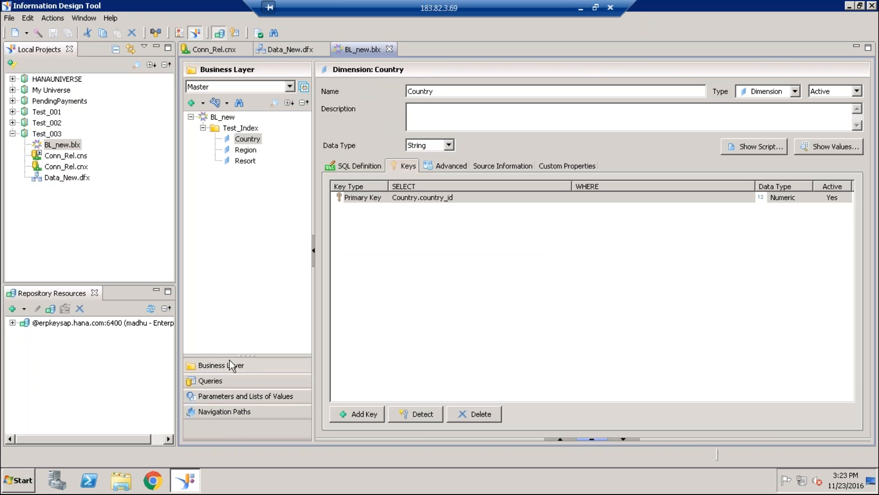
left_click(210, 381)
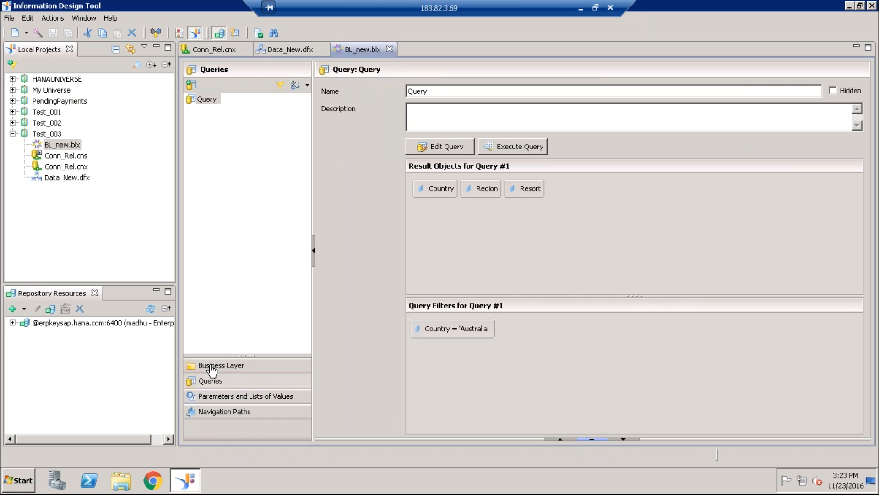
- Start a new query in BL_new with Country, Region and Resort from Test_Index as result objects
double_click(204, 97)
left_click(194, 77)
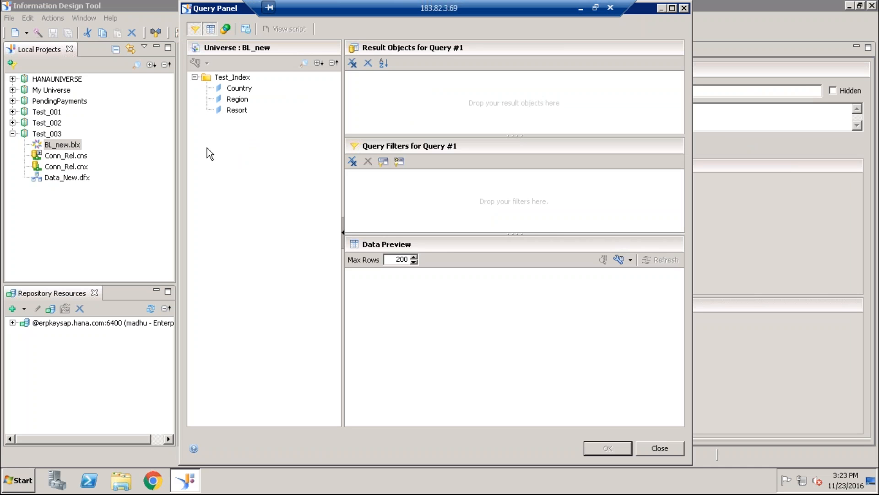
double_click(239, 88)
left_click(238, 100)
double_click(237, 100)
double_click(237, 110)
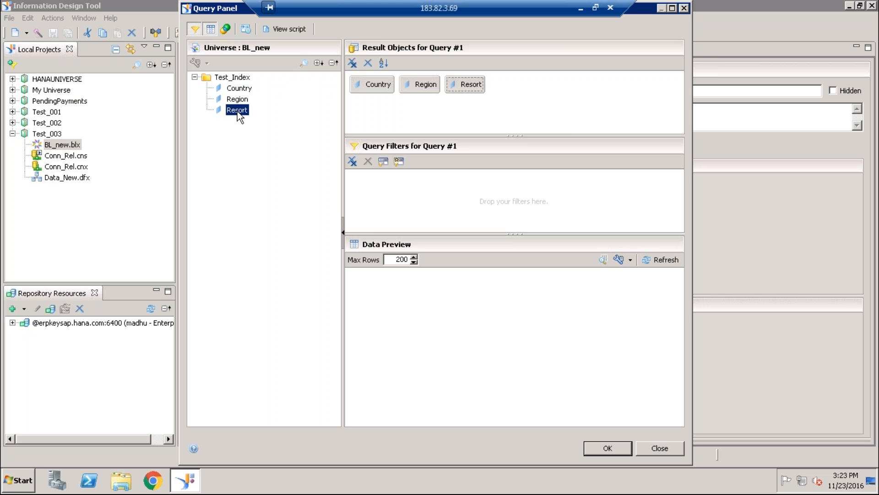
- Refresh the data preview of the new query and look through its result rows
left_click(661, 261)
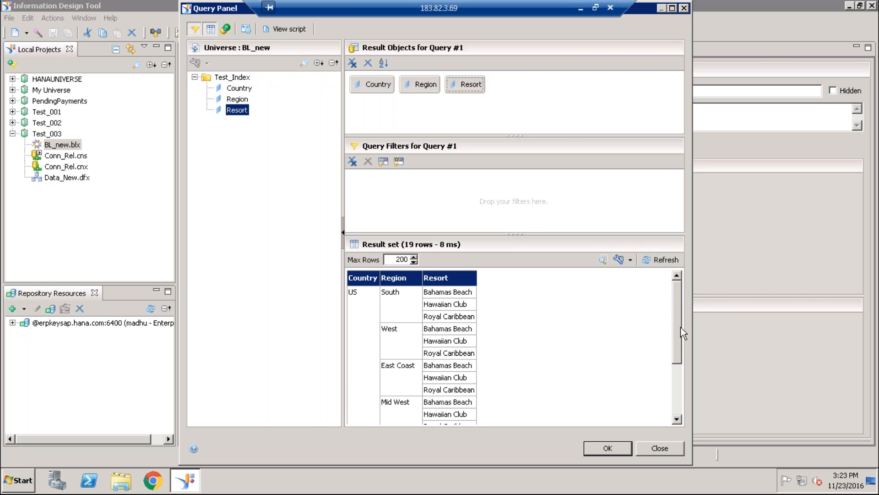
left_click_drag(672, 319, 677, 411)
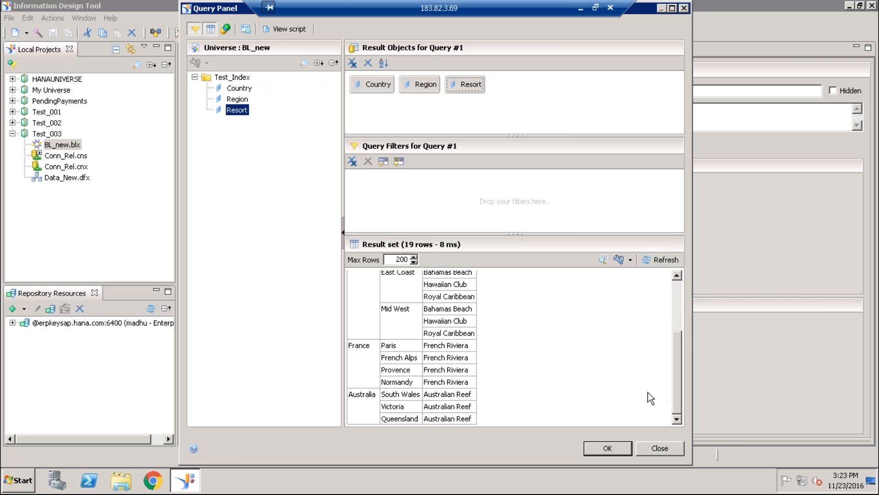
left_click_drag(677, 297, 677, 274)
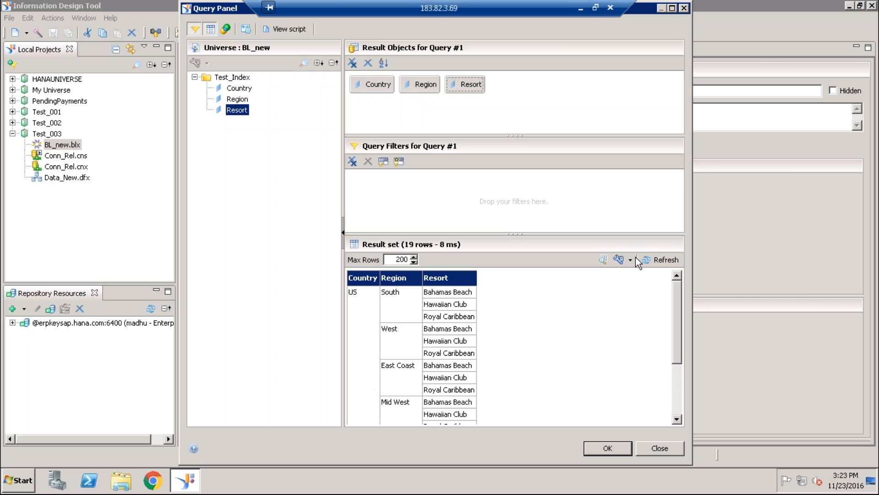
- Filter the new query on Country equal to Australia, picking the value from the list of values
left_click_drag(247, 92, 383, 184)
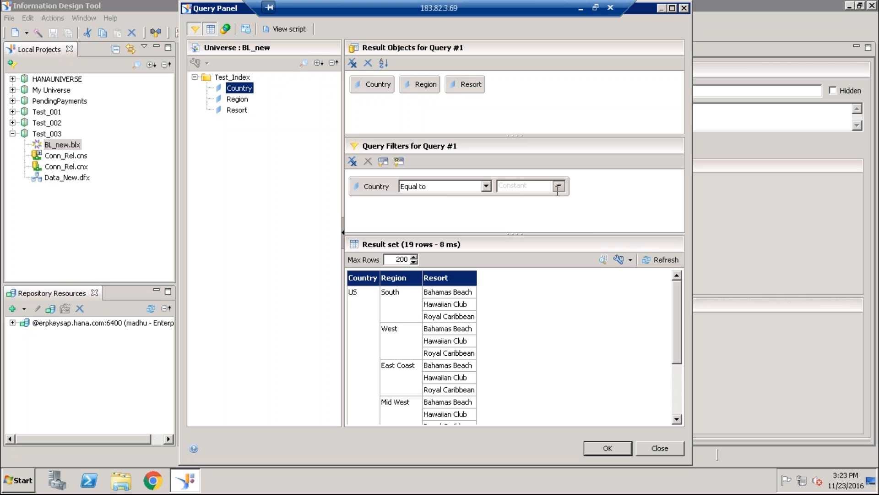
left_click(559, 186)
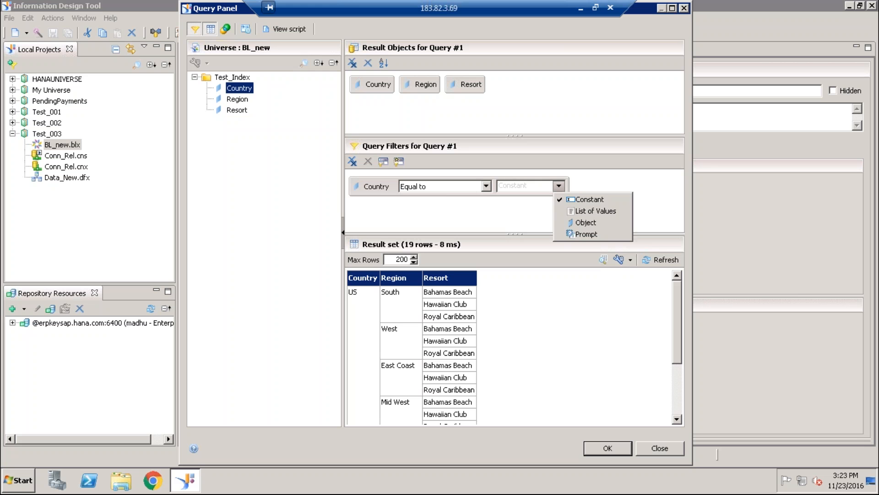
left_click(580, 223)
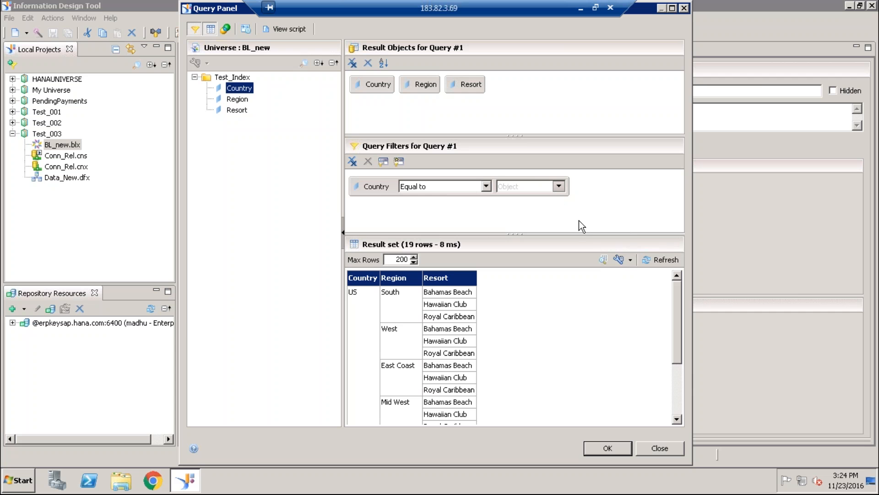
left_click(558, 186)
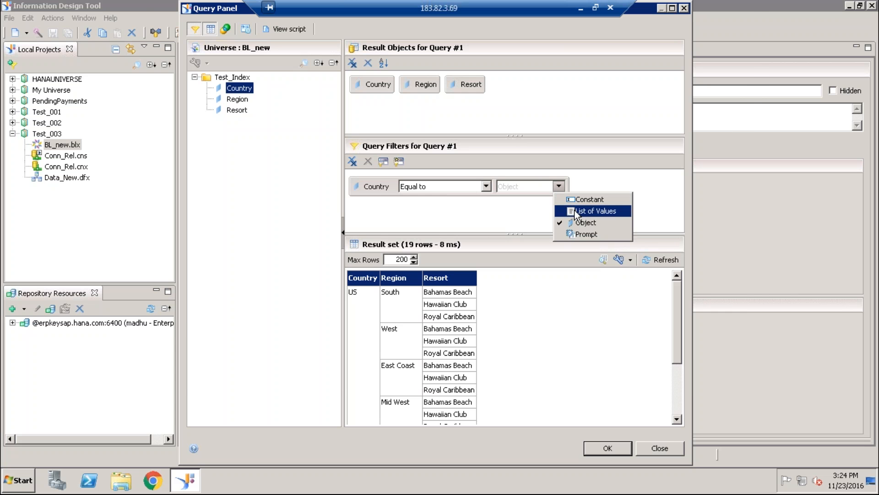
left_click(574, 211)
left_click(163, 110)
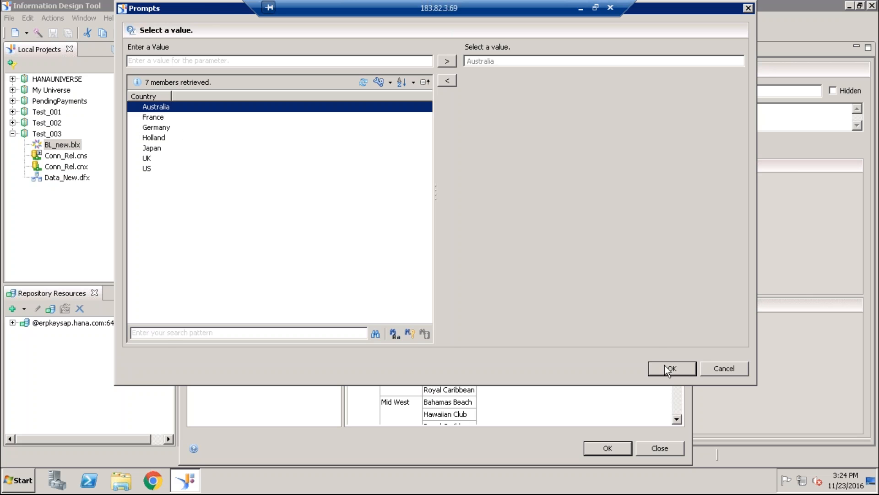
left_click(669, 368)
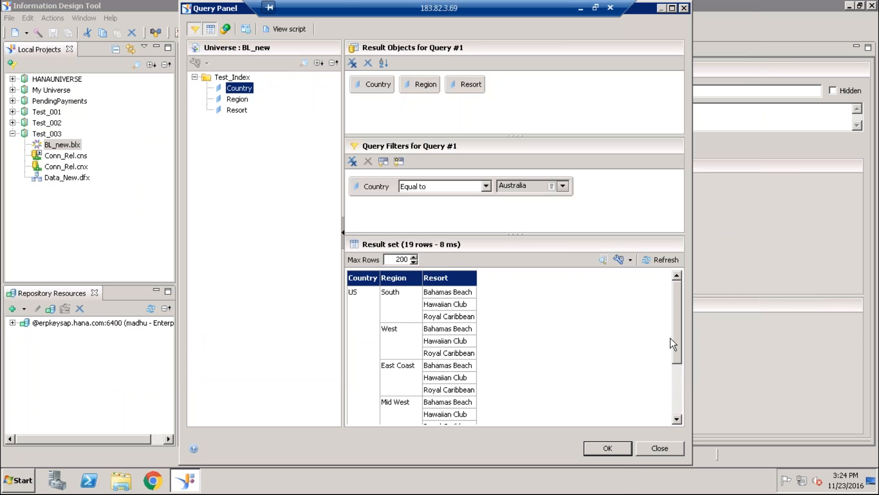
- Refresh the result set, then examine the Country condition in the generated query script and close the script
left_click(661, 260)
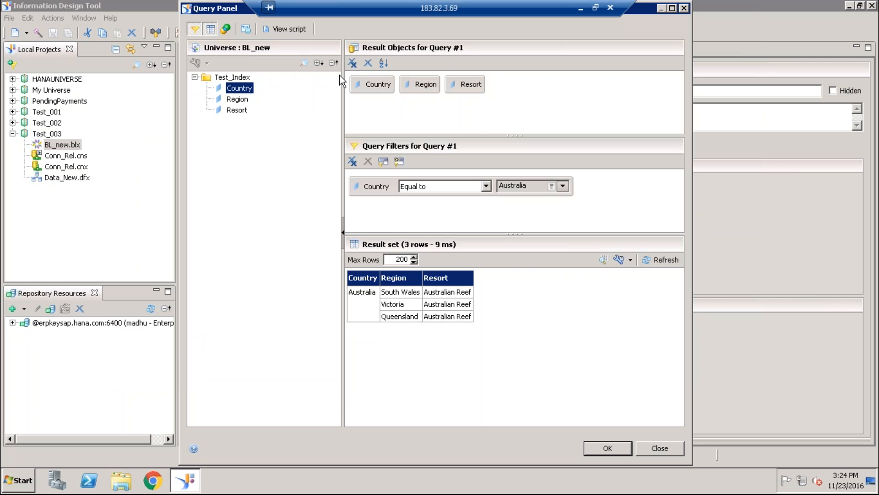
left_click(298, 30)
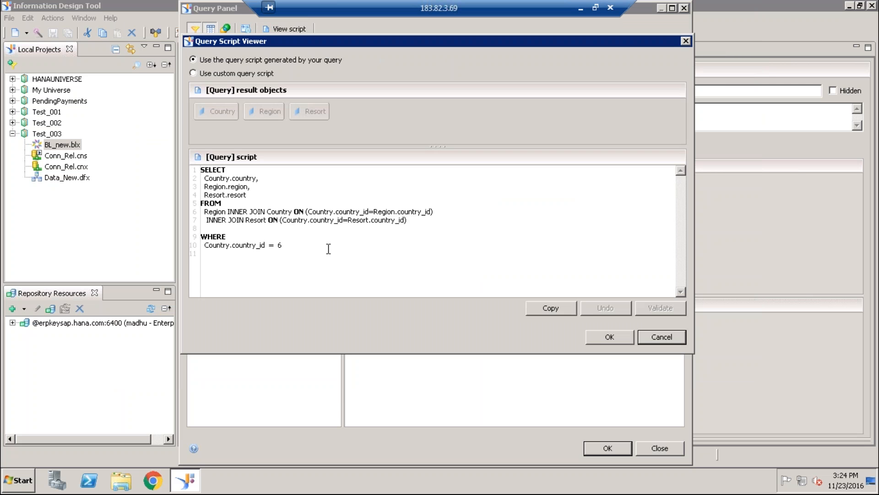
left_click_drag(288, 245, 274, 245)
left_click(352, 266)
left_click(621, 339)
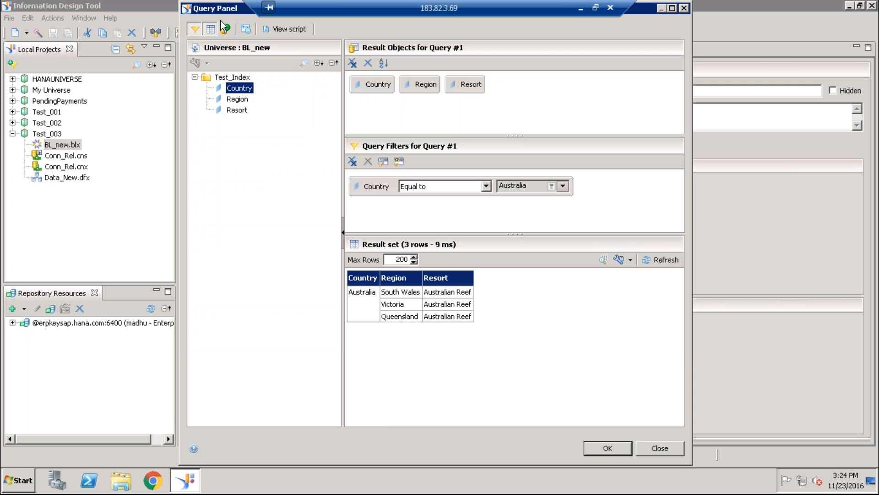
- Close the new query, discarding its changes, and open the saved query named Query for editing
left_click_drag(211, 9, 155, 132)
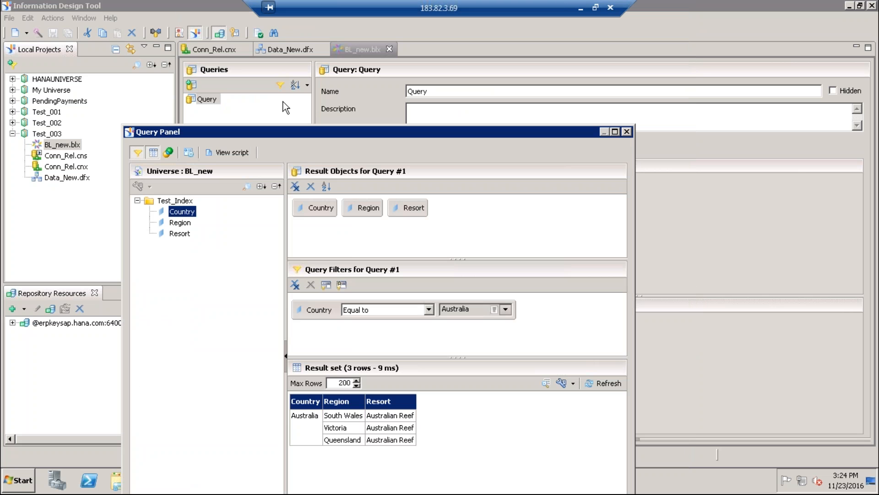
left_click(627, 132)
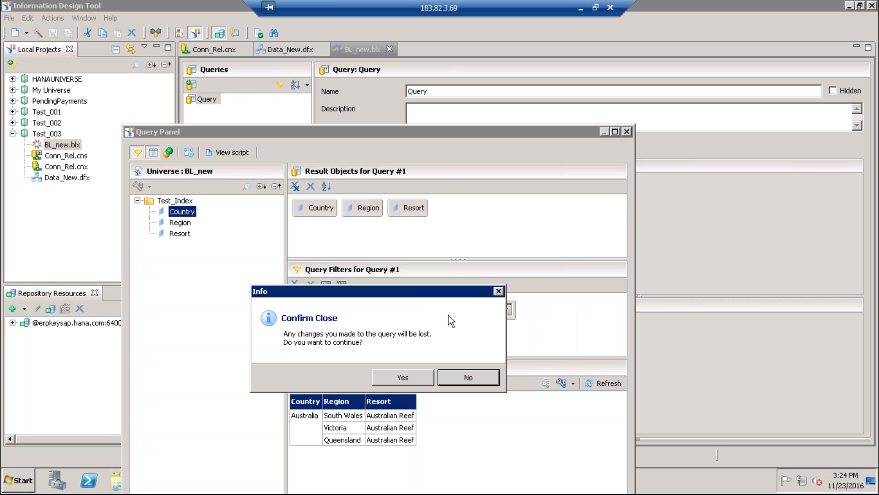
left_click(410, 375)
left_click(443, 146)
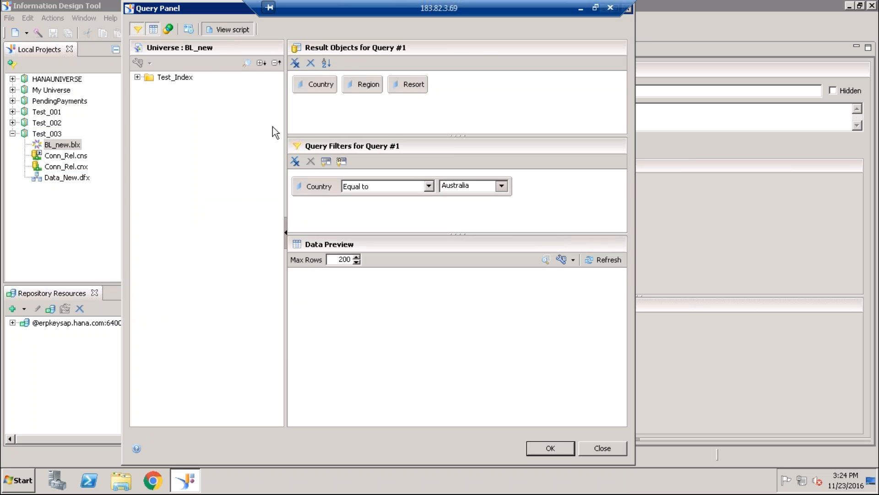
- Examine the constant Country filter in the saved query's script, refresh its data preview, and close the query
left_click(229, 29)
triple_click(223, 247)
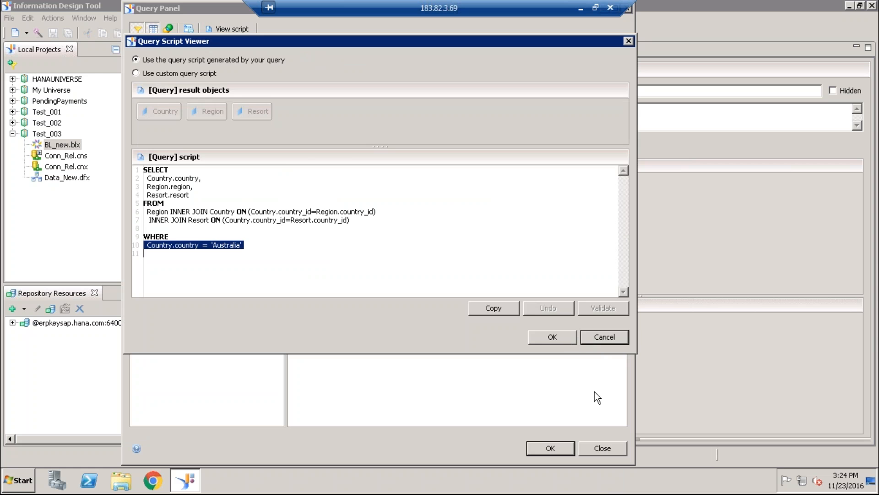
left_click(600, 338)
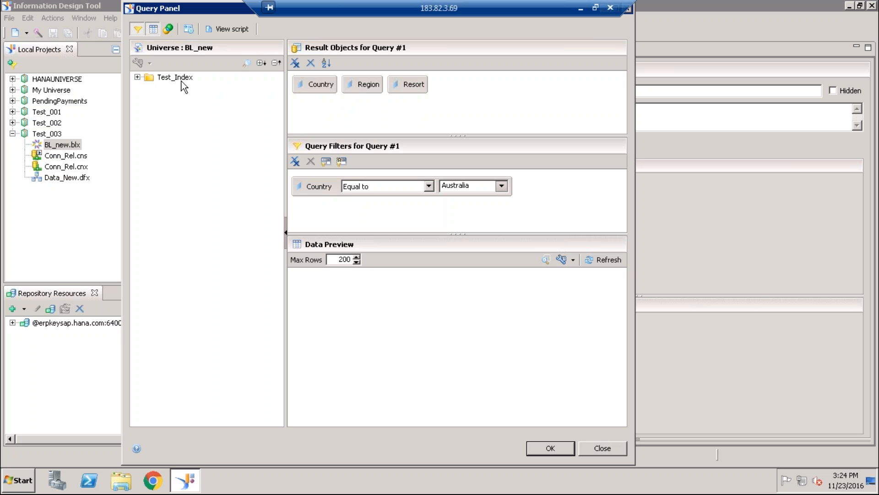
left_click(613, 262)
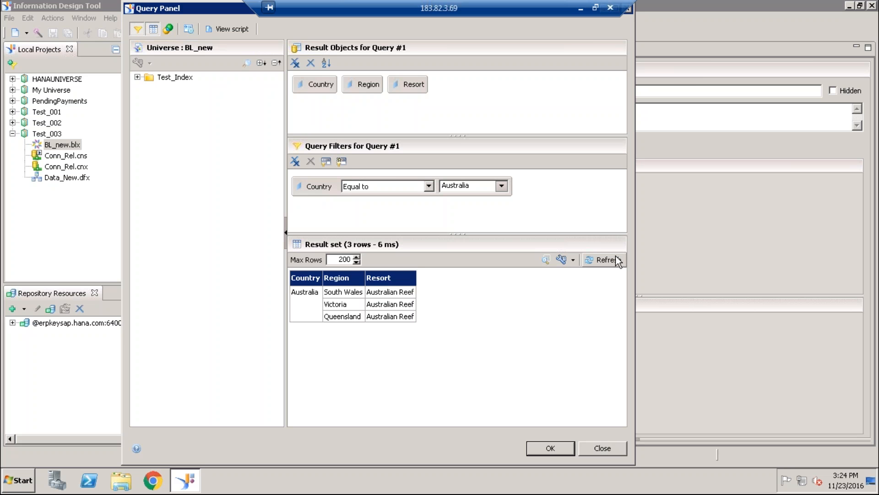
left_click(232, 29)
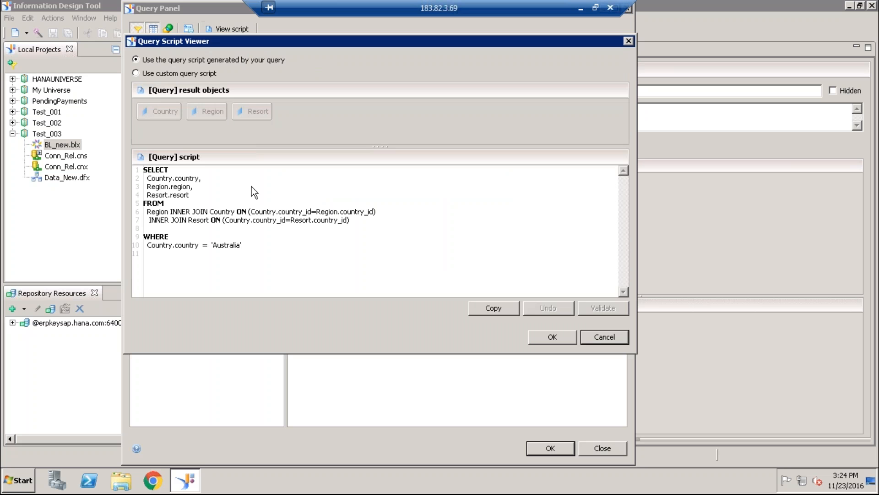
left_click(628, 42)
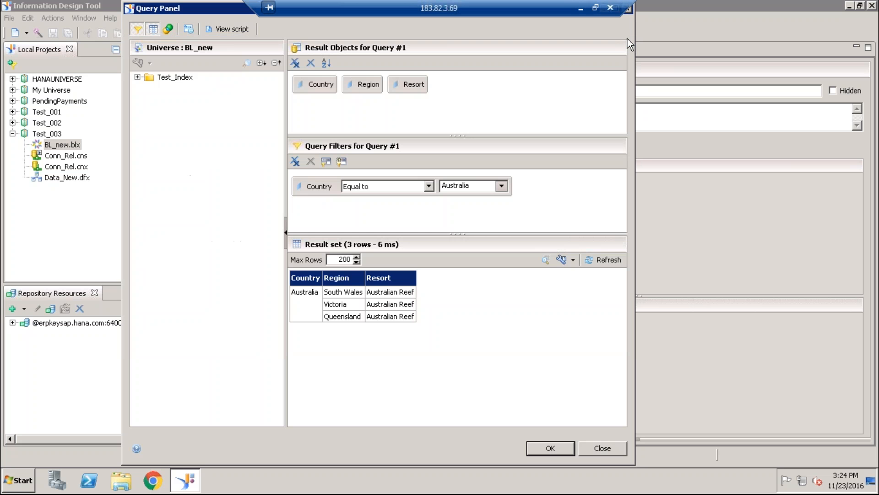
left_click(629, 7)
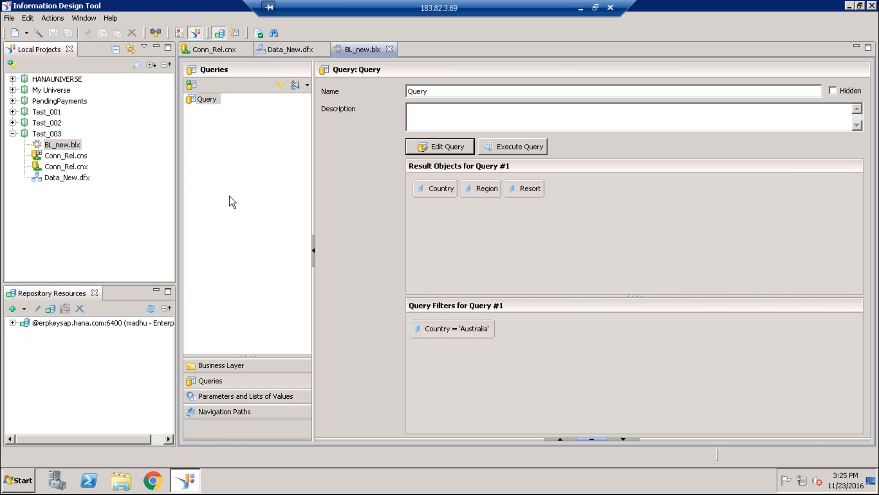
- Create another query in BL_new with Country, Region and Resort from Test_Index as result objects
left_click(196, 377)
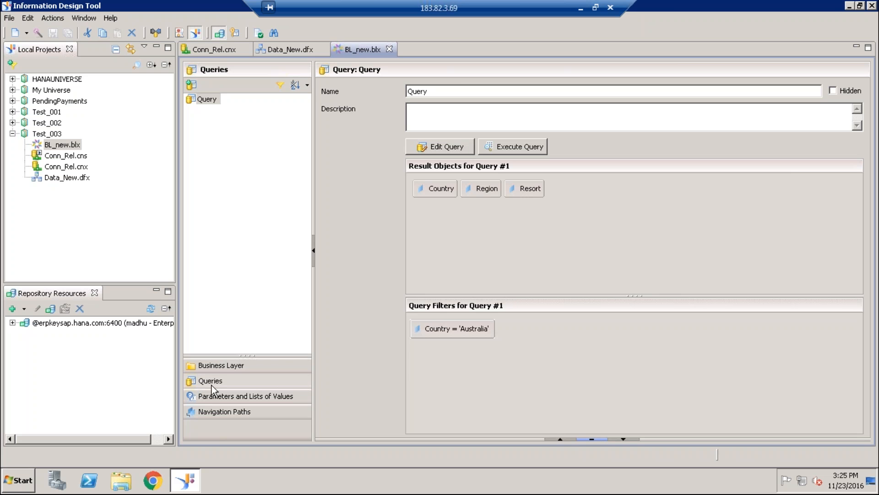
left_click(192, 85)
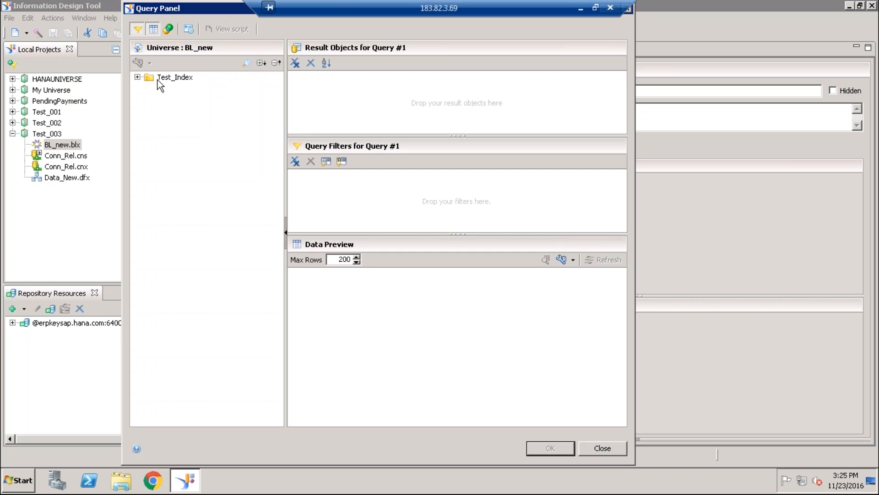
left_click(137, 77)
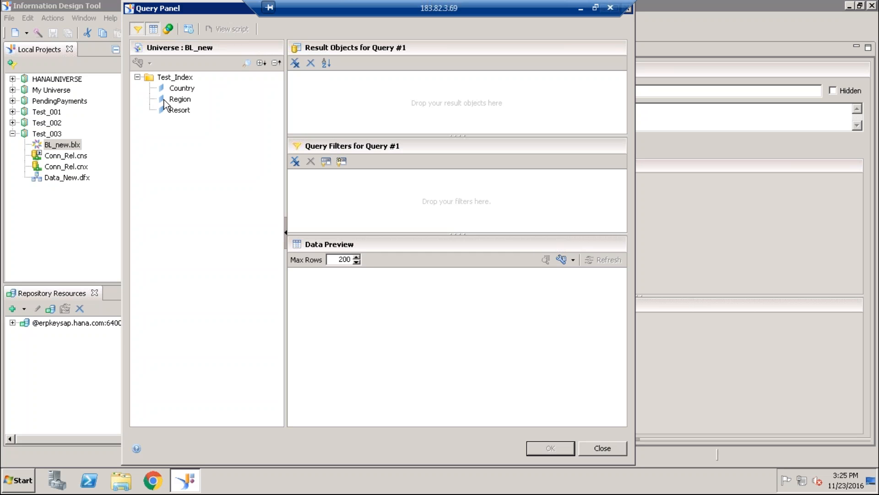
double_click(180, 88)
double_click(179, 98)
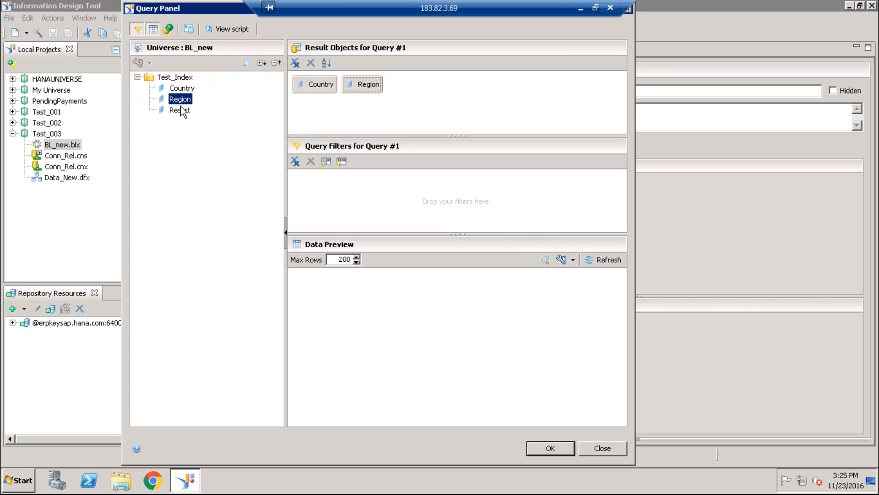
double_click(179, 110)
- Filter the query on Country In List, picking Australia, Holland and US from the list of values
left_click_drag(181, 88, 350, 172)
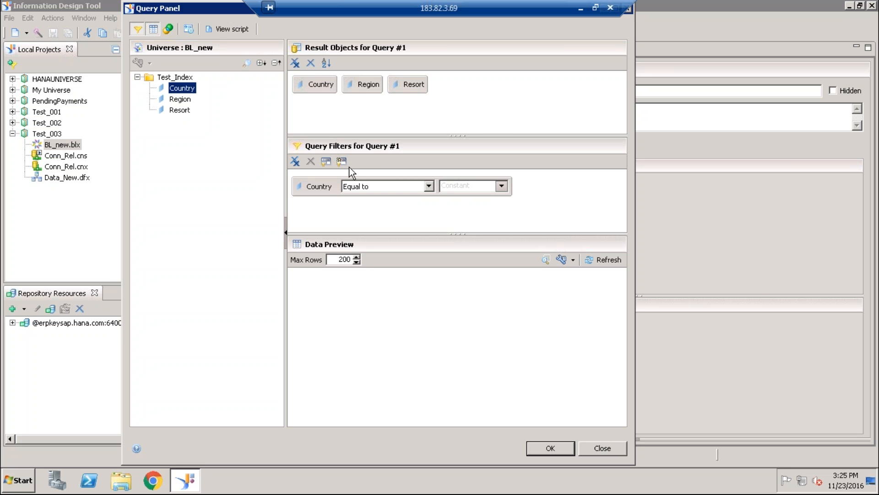
left_click(430, 188)
left_click(362, 215)
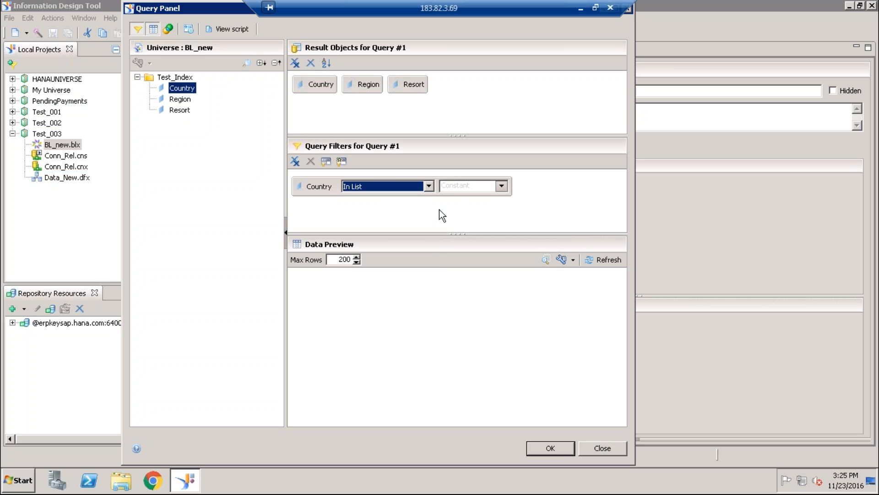
left_click(501, 185)
left_click(515, 207)
double_click(105, 108)
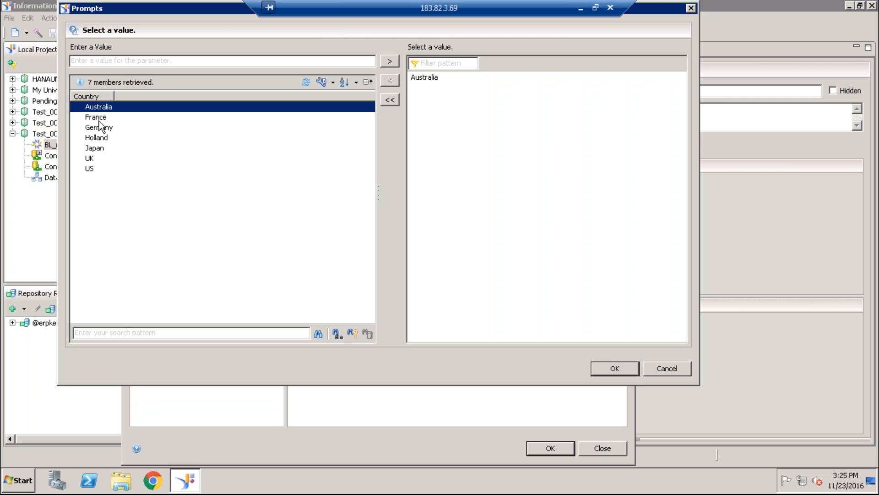
double_click(96, 138)
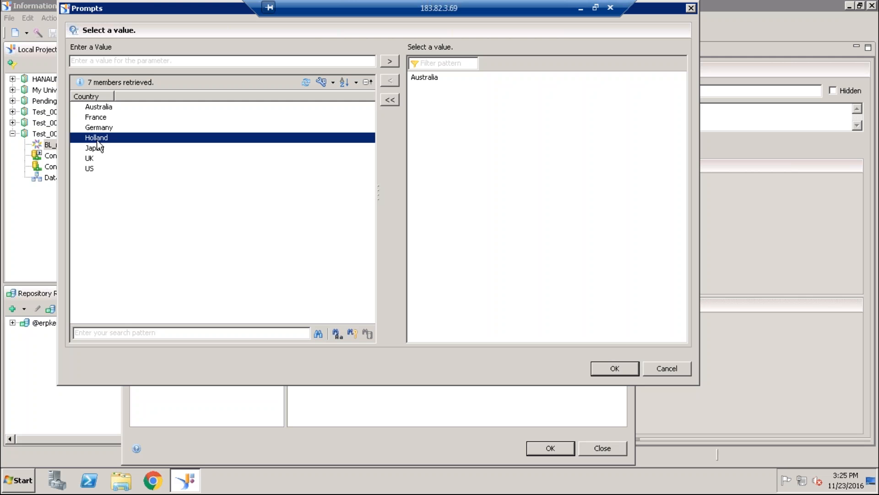
double_click(91, 167)
left_click(615, 370)
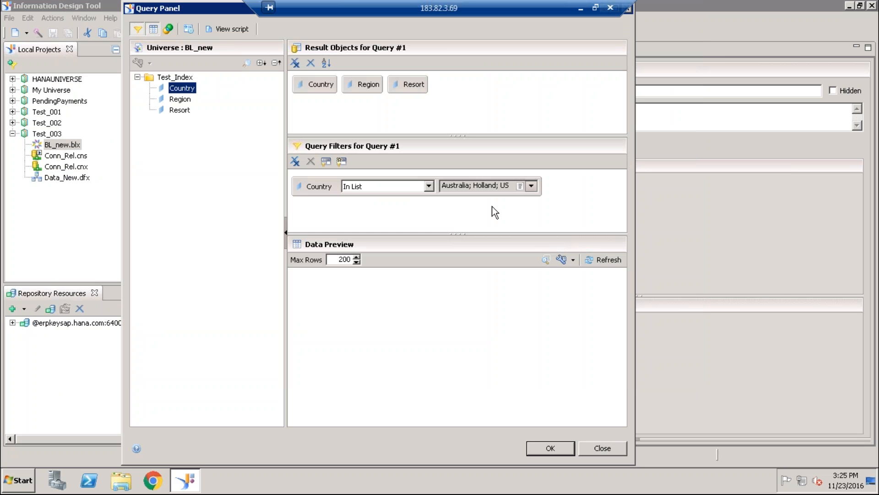
- Examine the Country condition in the generated query script, and save the query to BL_new
left_click(239, 31)
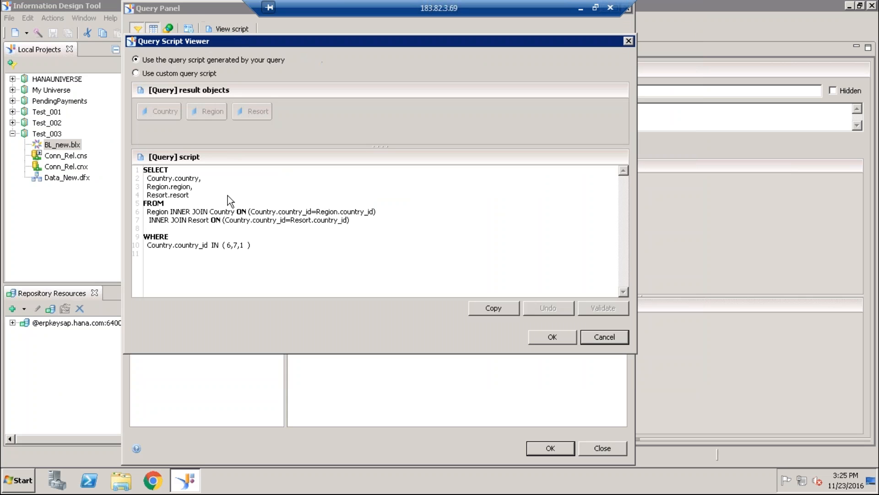
left_click(257, 244)
key("Left")
key("Left")
left_click(231, 246, "shift")
left_click(554, 335)
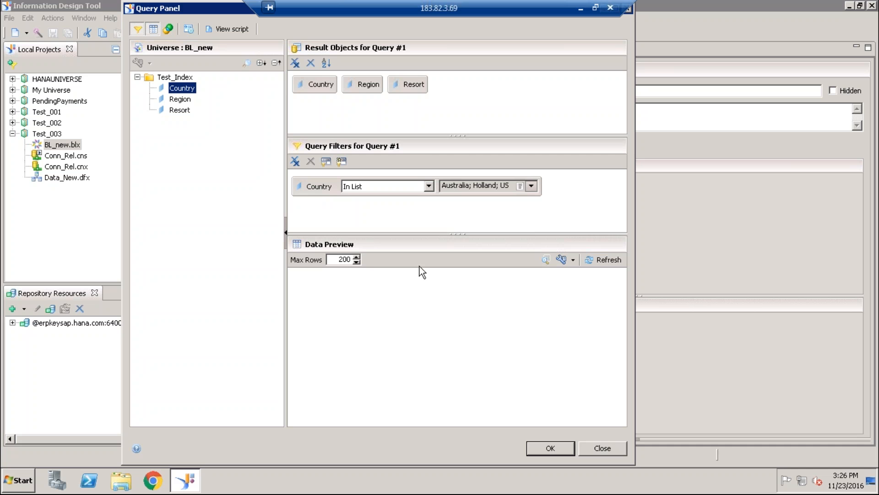
left_click(560, 445)
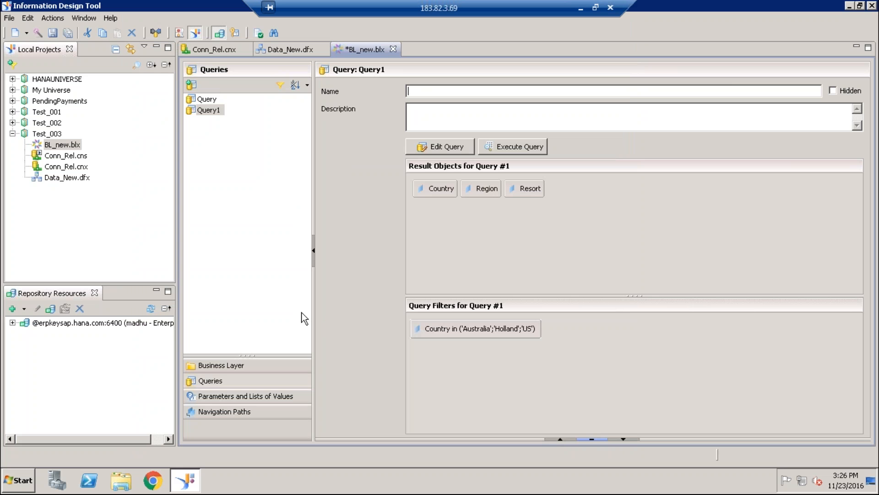
- Add a foreign key to the Country dimension in the BL_new business layer
left_click(222, 366)
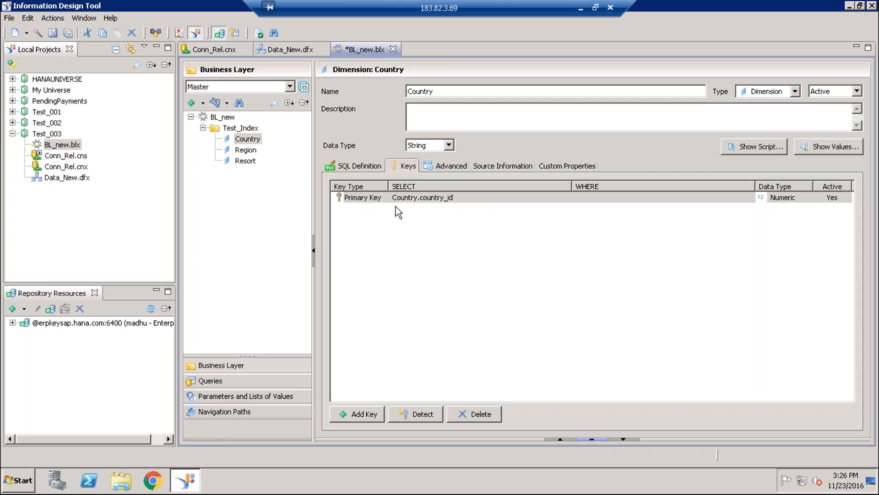
left_click(364, 414)
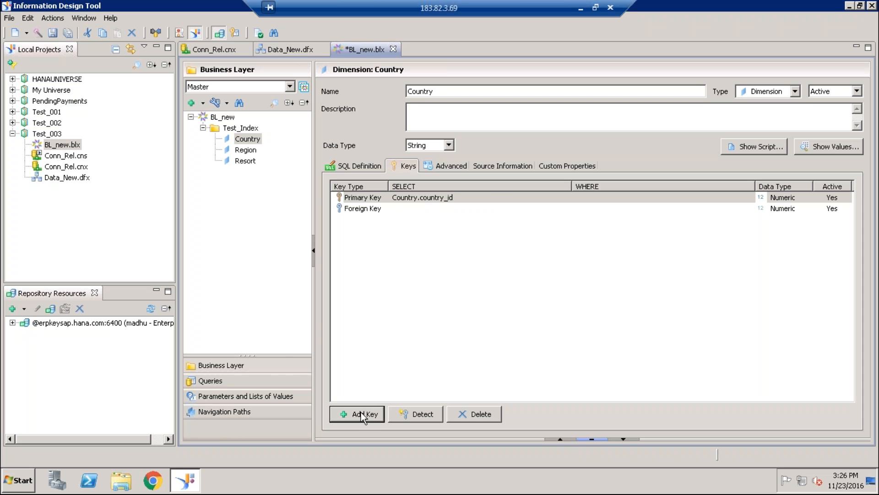
left_click(367, 210)
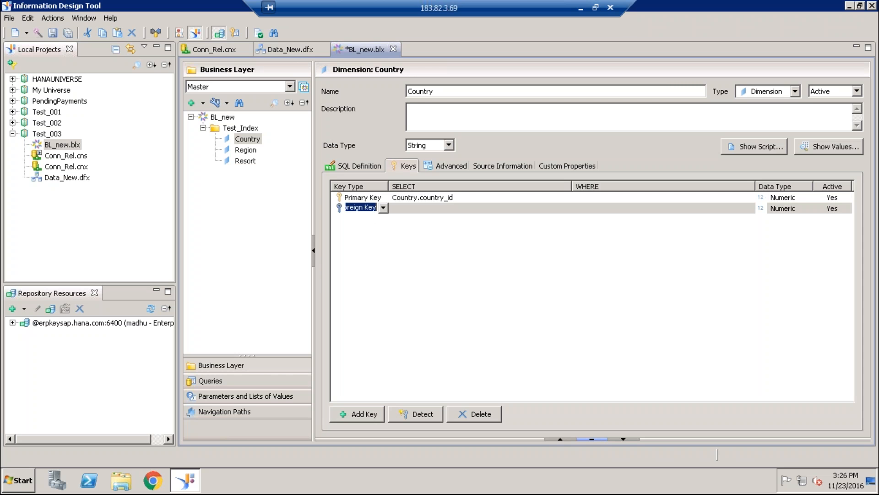
- Define the Country dimension's foreign key as Region.country_id, validating the SQL expression
left_click(416, 213)
left_click(417, 212)
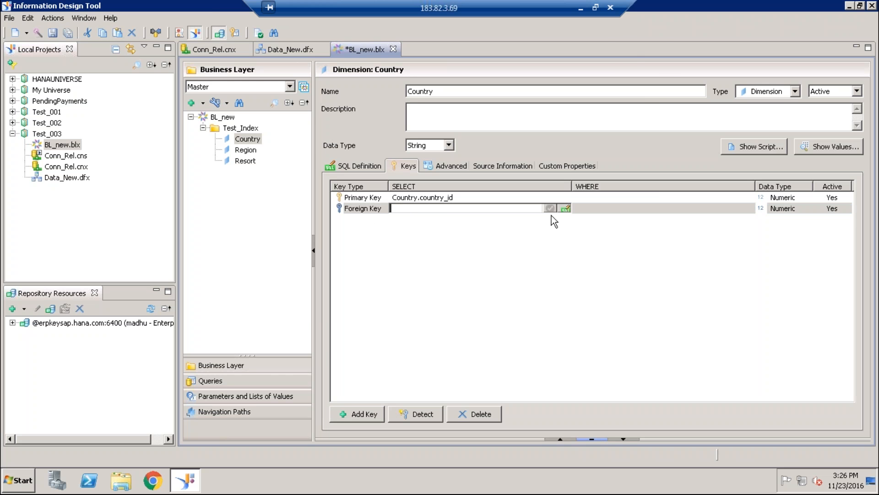
left_click(565, 208)
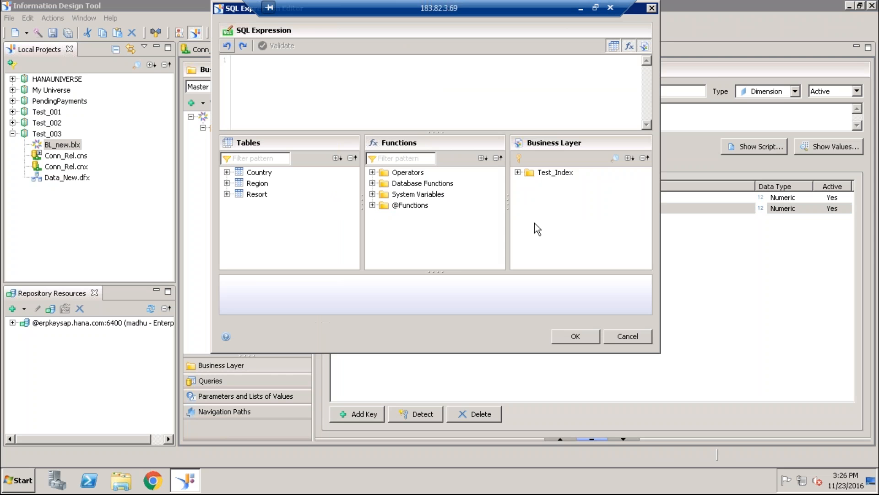
left_click(224, 183)
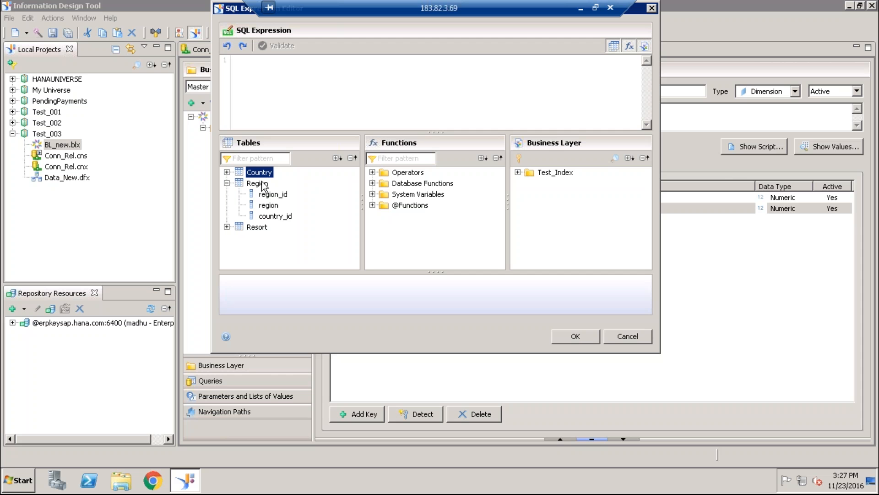
double_click(280, 217)
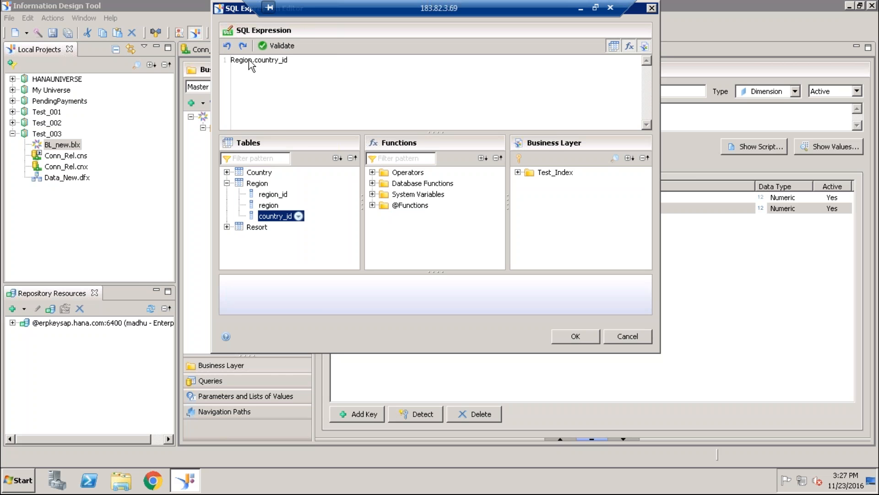
left_click(282, 45)
left_click(526, 196)
left_click(581, 335)
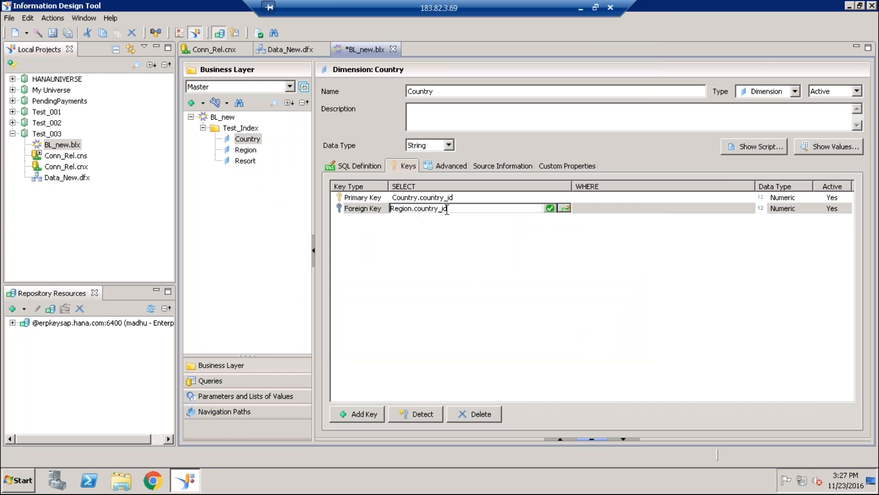
left_click(450, 252)
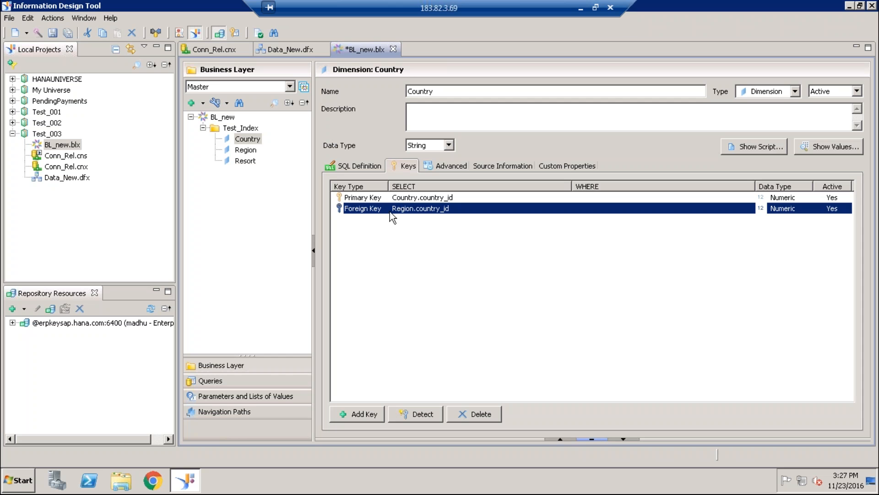
- Review the Country dimension's primary key row, and save all changes to BL_new
left_click(418, 198)
left_click(477, 254)
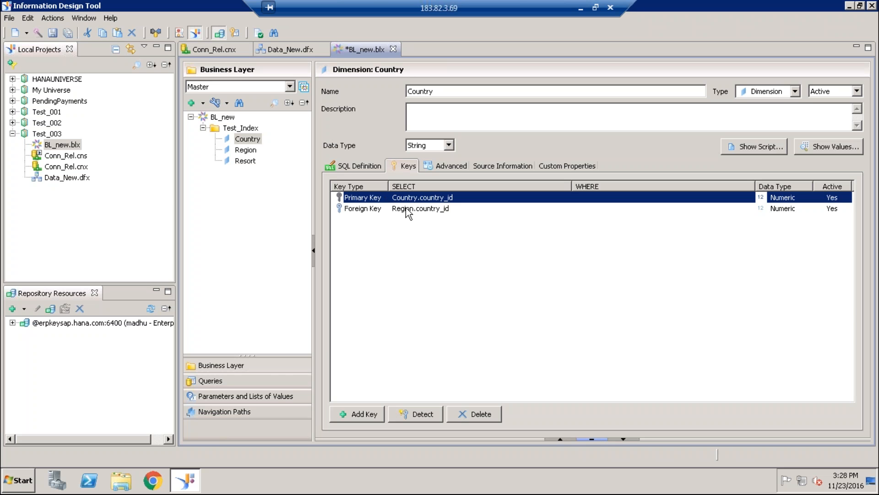
left_click(70, 33)
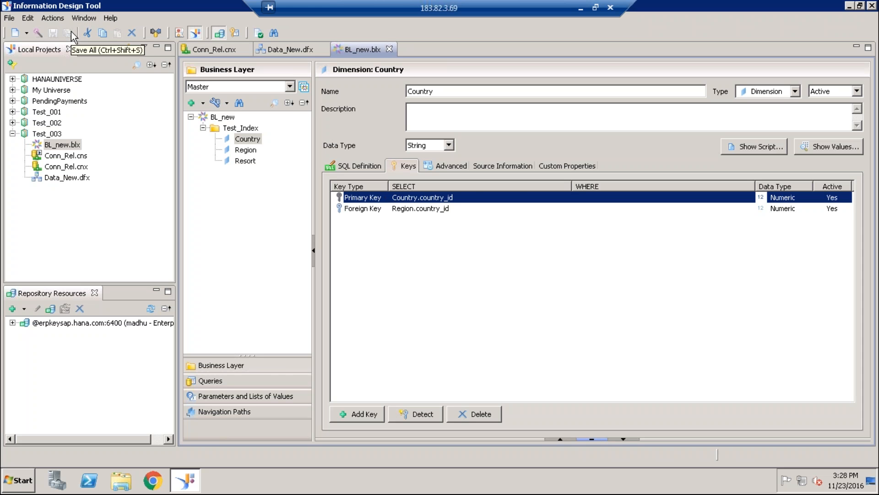
- Start a third query in BL_new with Country, Region and Resort from Test_Index as result objects
left_click(215, 381)
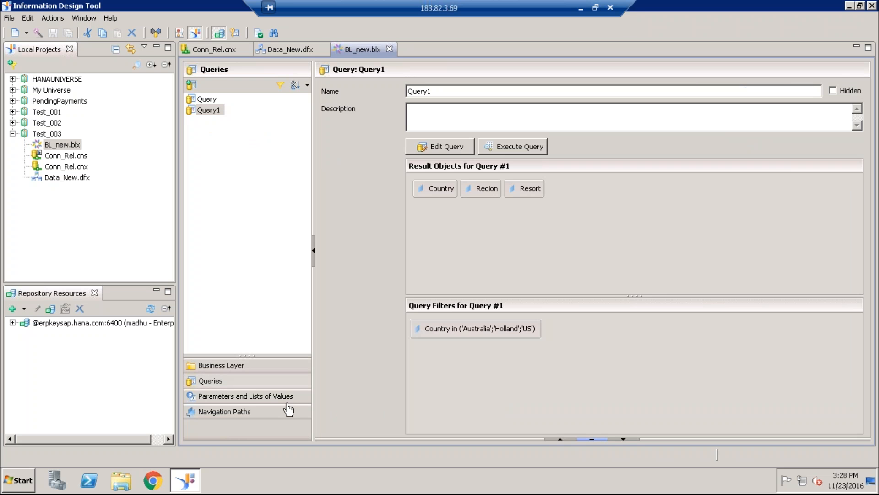
left_click(191, 86)
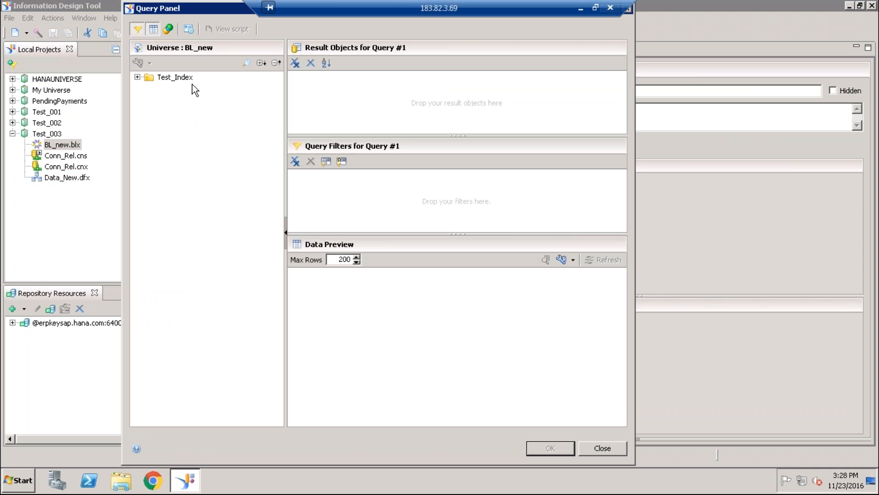
left_click(138, 76)
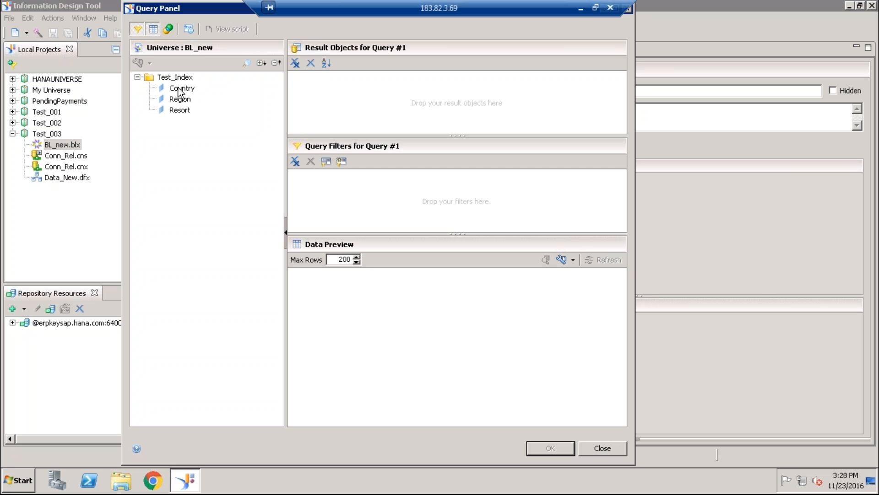
left_click(180, 90)
double_click(180, 89)
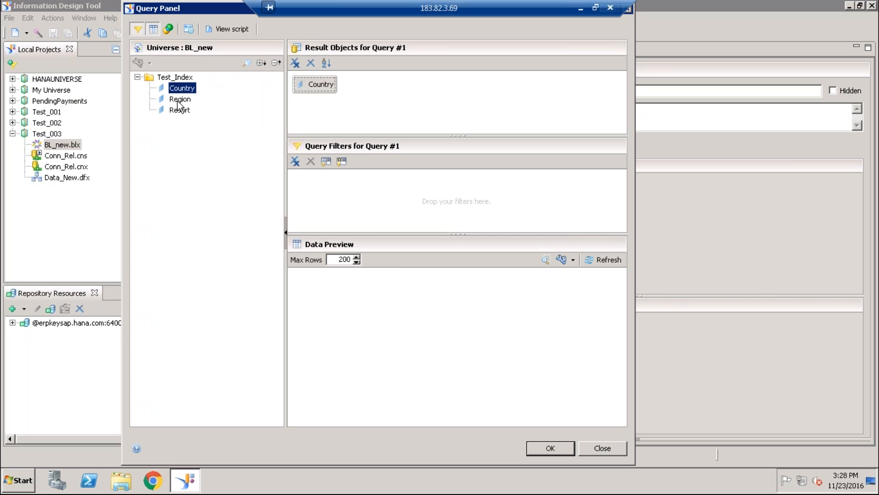
double_click(180, 100)
left_click(183, 114)
double_click(182, 113)
- Add a Country In List filter to the query, picking Australia, Holland and US from the list of values
left_click(189, 89)
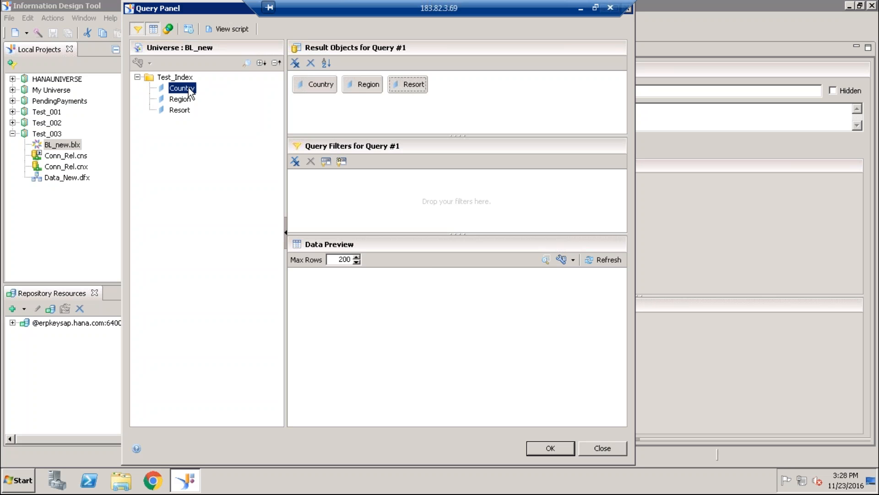
left_click_drag(190, 88, 316, 186)
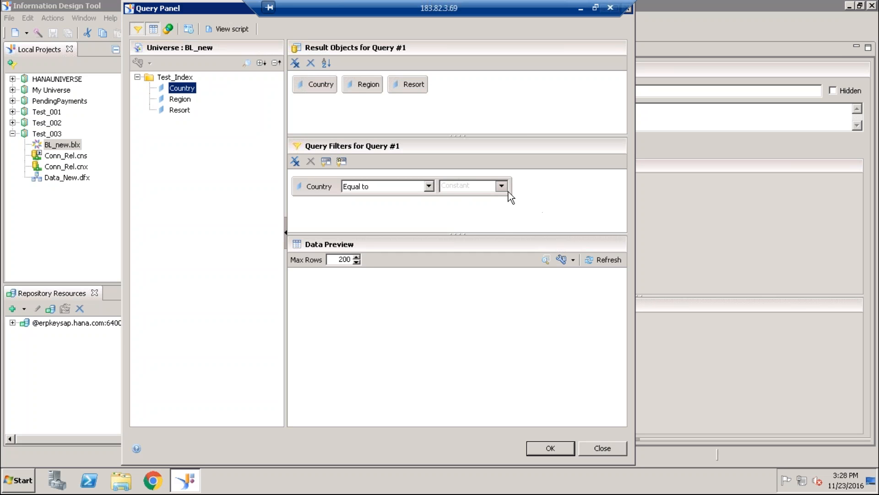
left_click(429, 186)
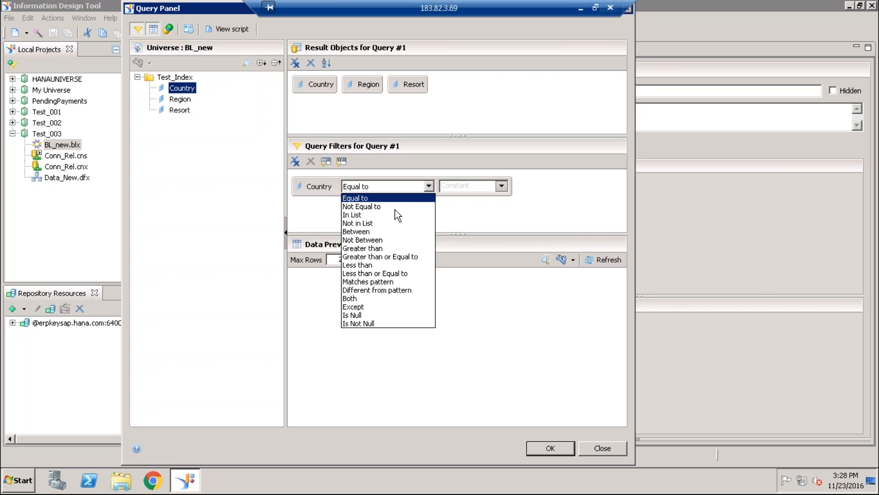
left_click(375, 214)
left_click(502, 186)
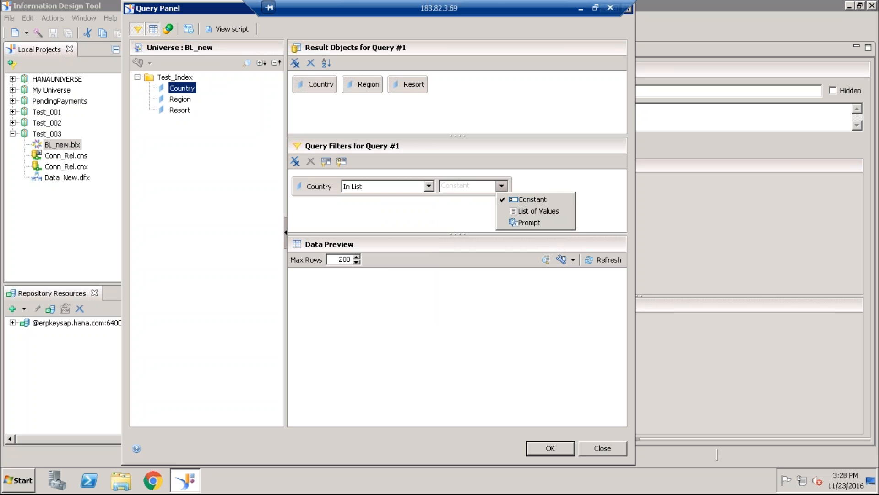
left_click(520, 211)
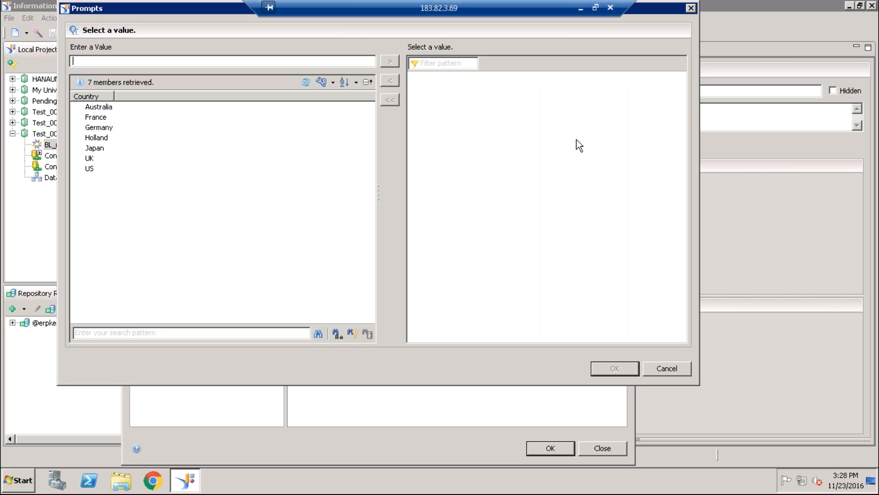
double_click(111, 108)
double_click(101, 137)
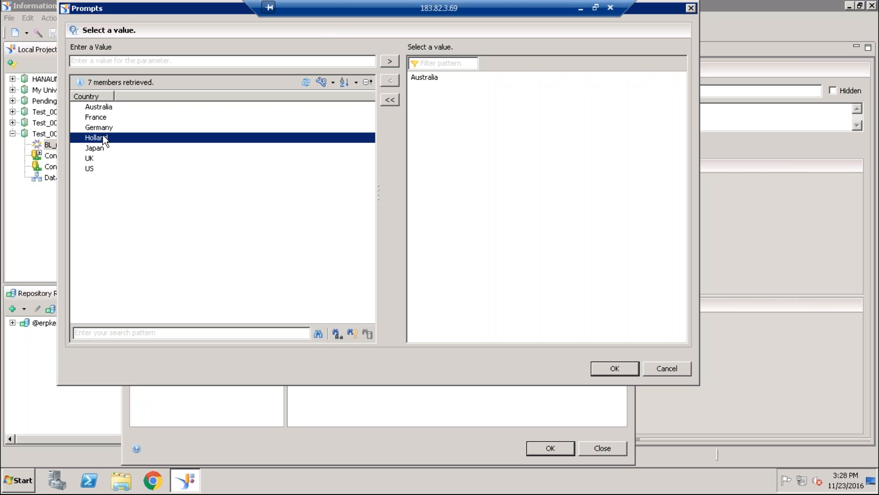
double_click(96, 167)
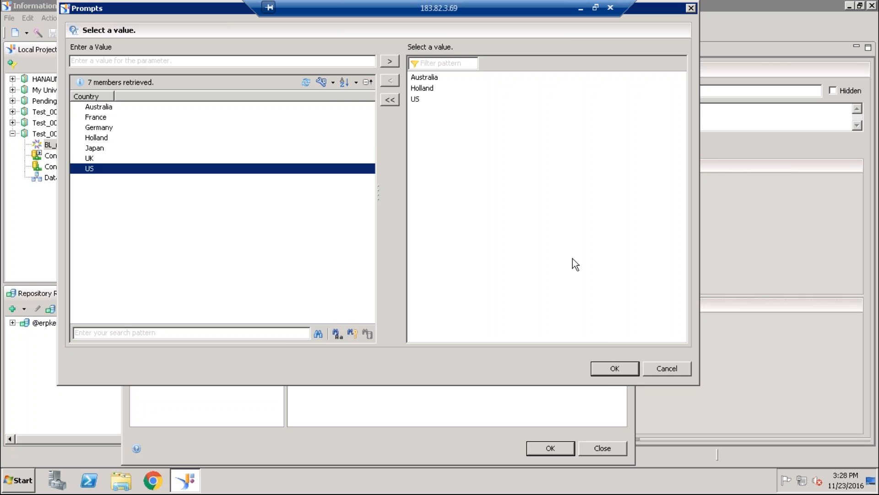
left_click(607, 369)
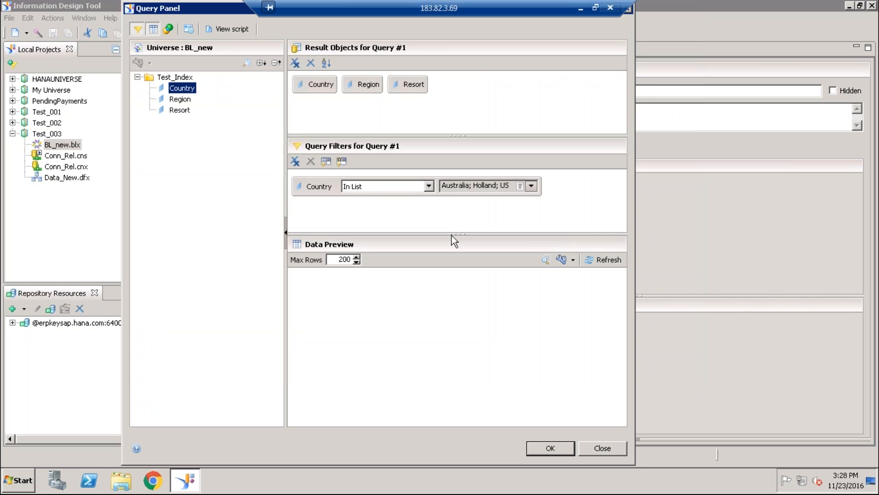
- Add a Region In List filter to the query, picking Paris, Northern Ireland and England from the list of values
left_click_drag(180, 104, 339, 210)
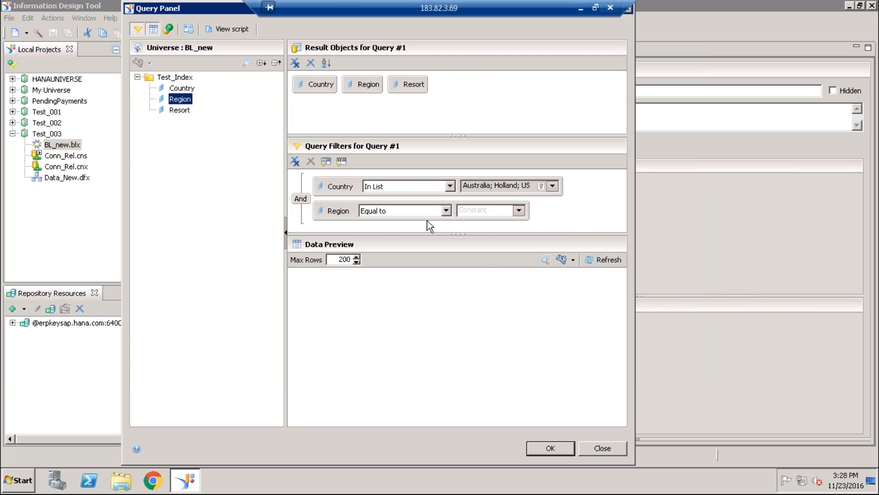
left_click(447, 210)
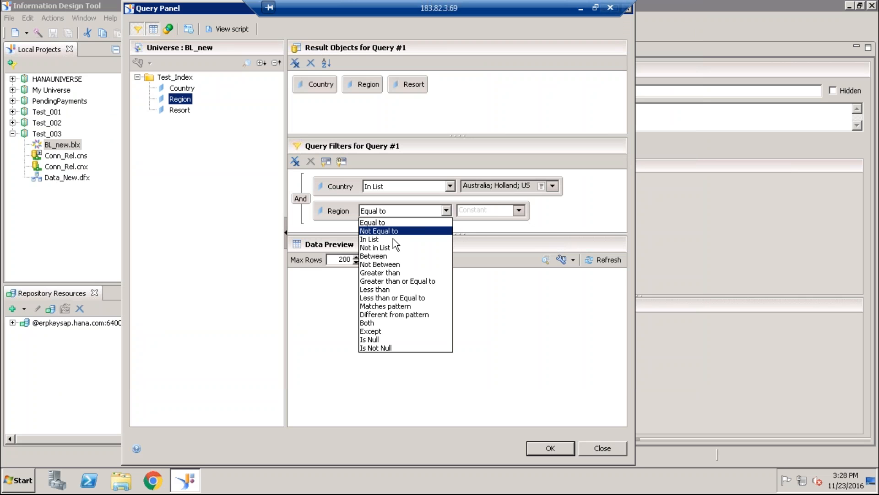
left_click(380, 239)
left_click(520, 210)
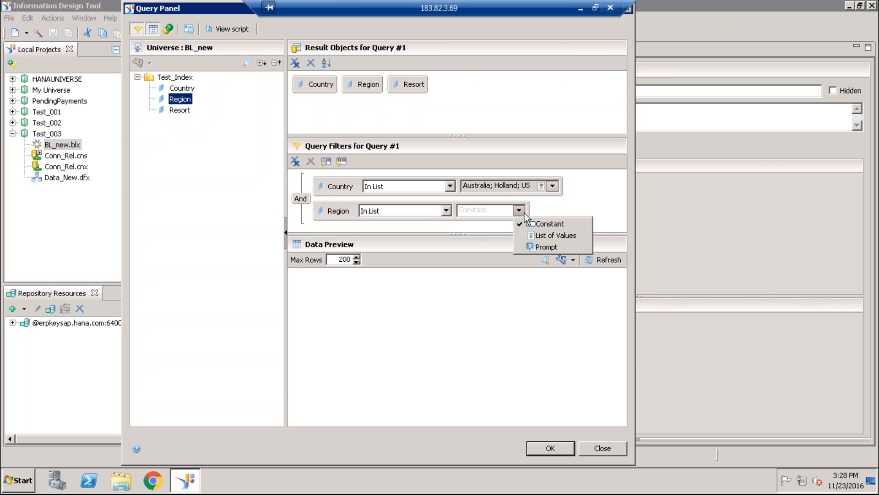
left_click(536, 234)
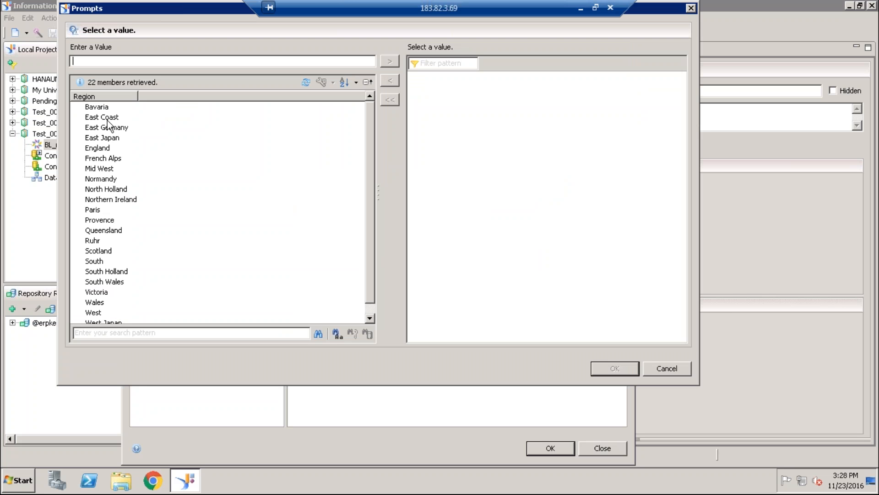
left_click(103, 120)
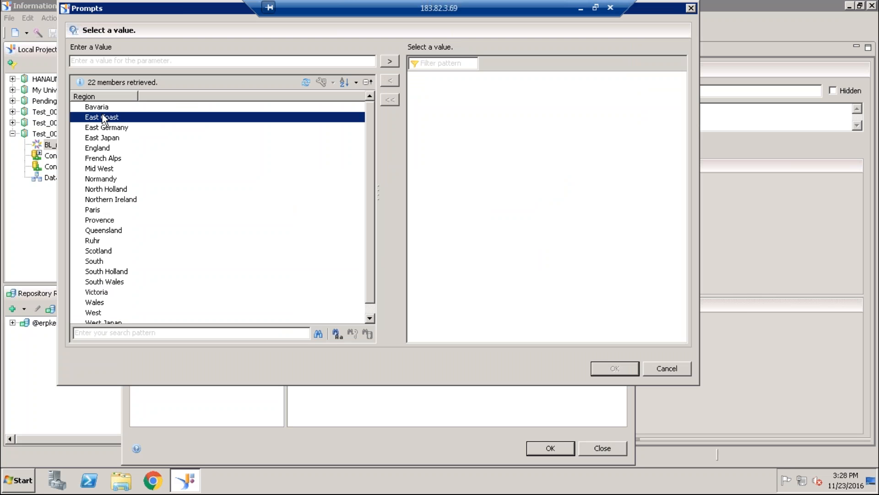
double_click(100, 209)
double_click(103, 200)
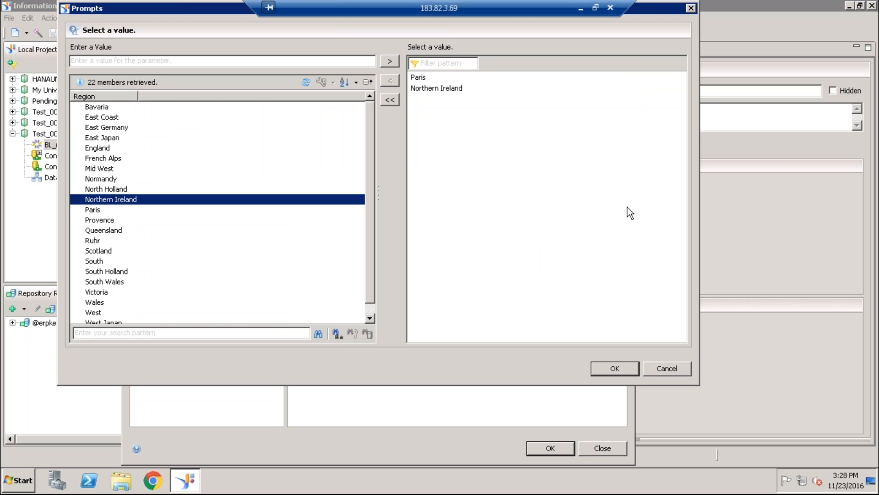
double_click(99, 149)
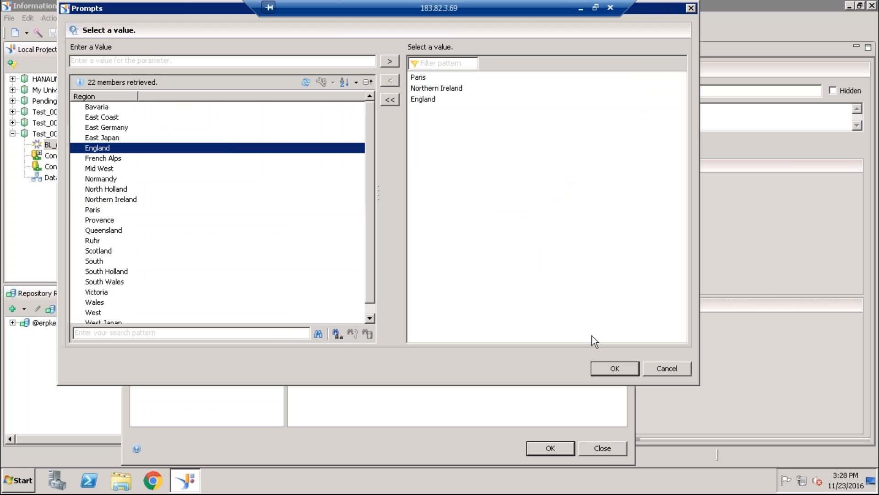
left_click(613, 369)
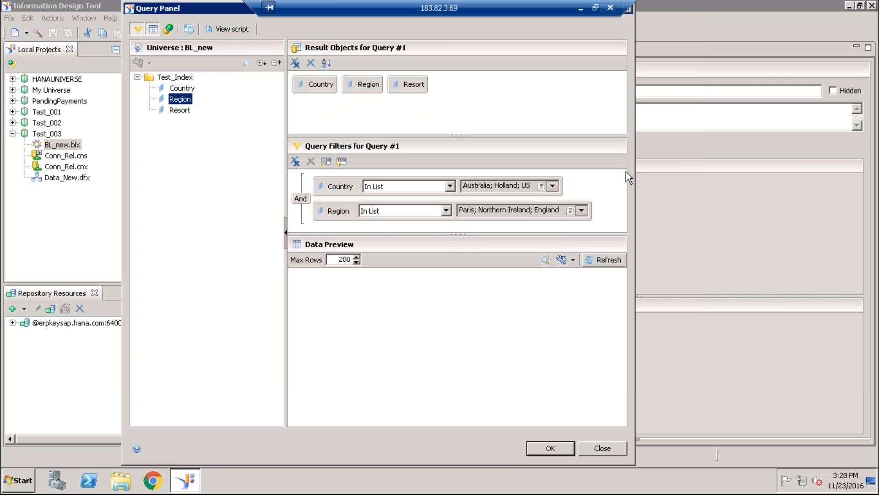
- Examine the Country and Region conditions in the generated query script, and the operand types available for both filters
left_click(232, 28)
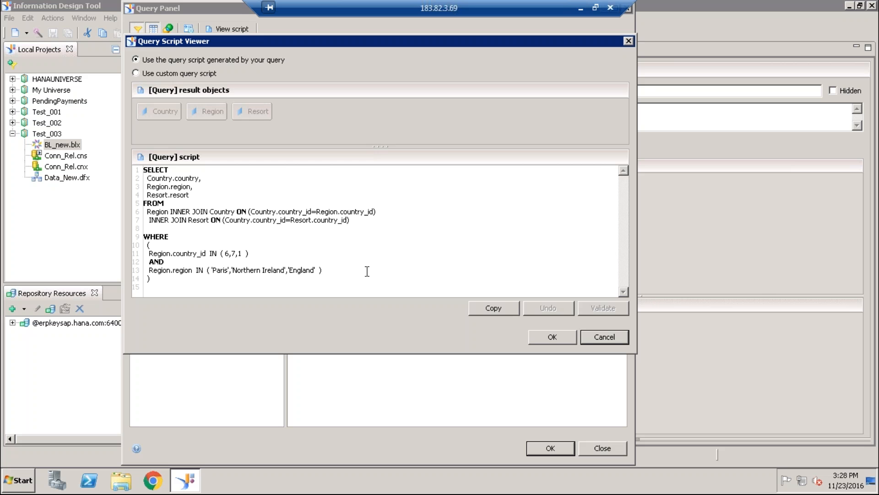
left_click(592, 337)
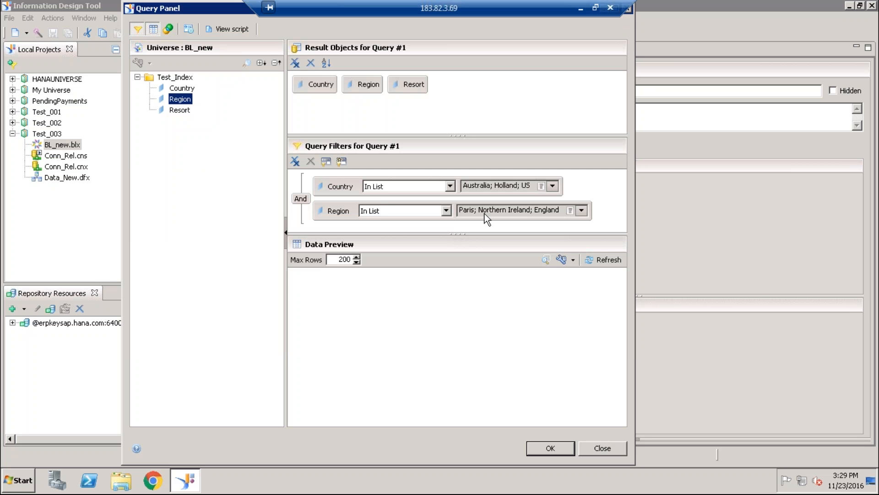
left_click(581, 210)
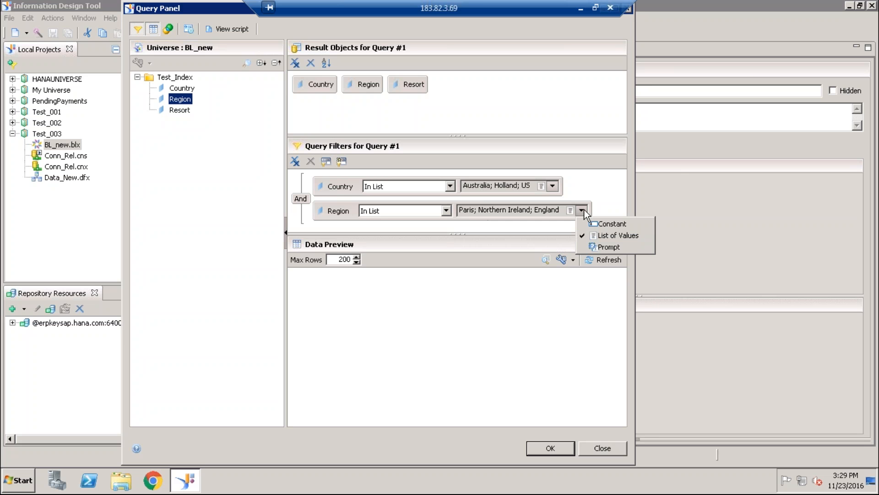
left_click(553, 187)
left_click(553, 187)
left_click(553, 187)
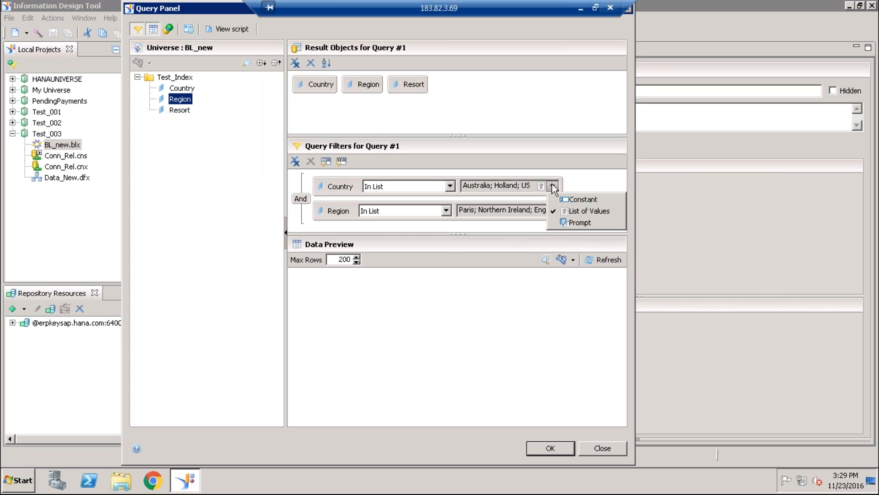
left_click(532, 232)
left_click(581, 211)
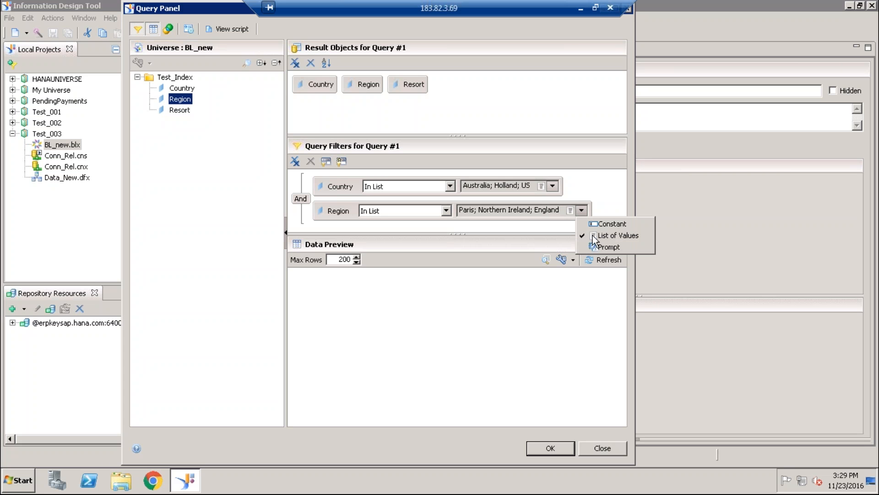
left_click(592, 236)
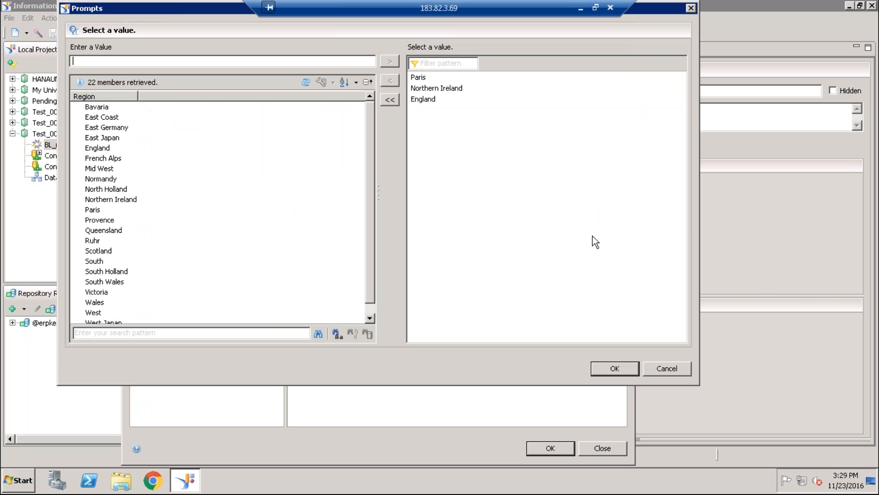
double_click(430, 99)
double_click(430, 90)
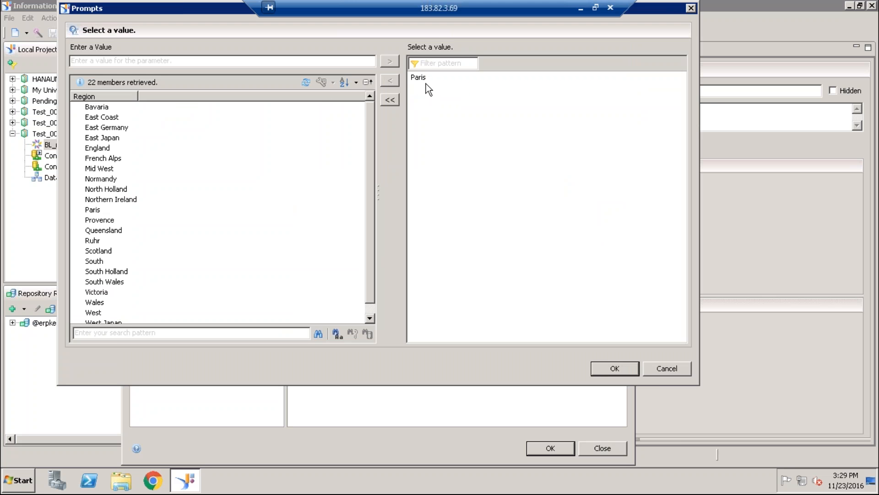
double_click(421, 78)
left_click(370, 318)
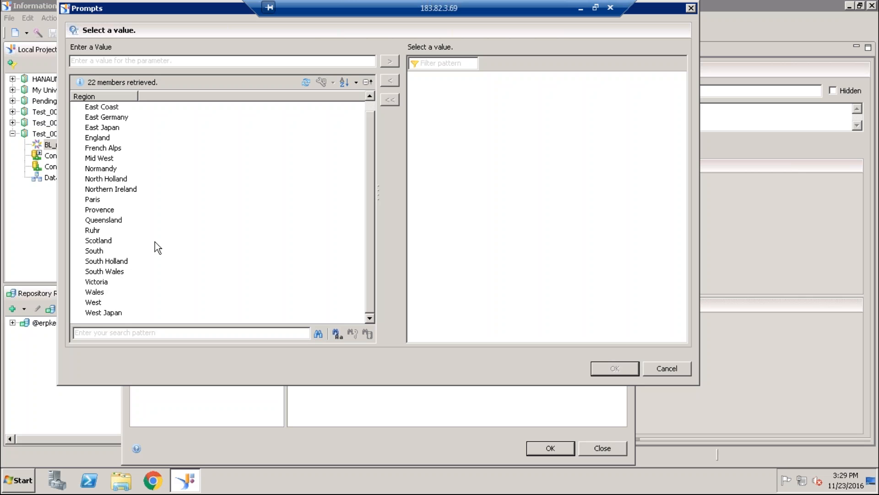
left_click(199, 209)
scroll(321, 183, "up", 1)
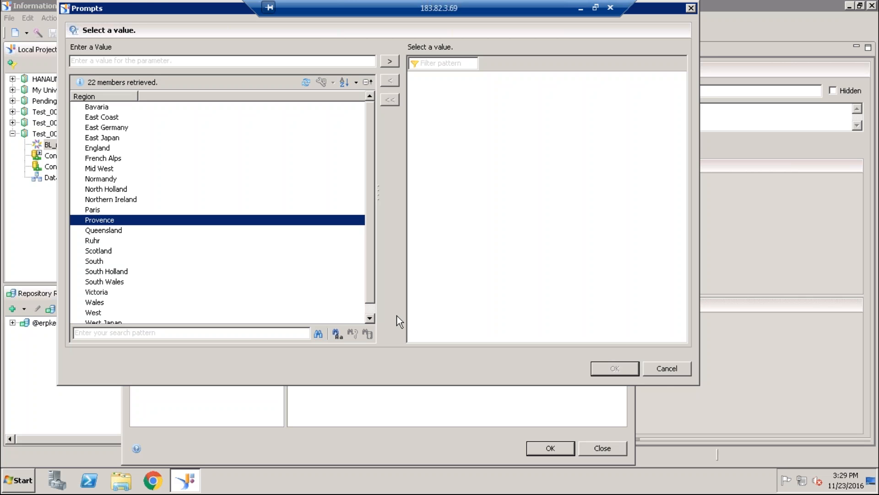
left_click(661, 370)
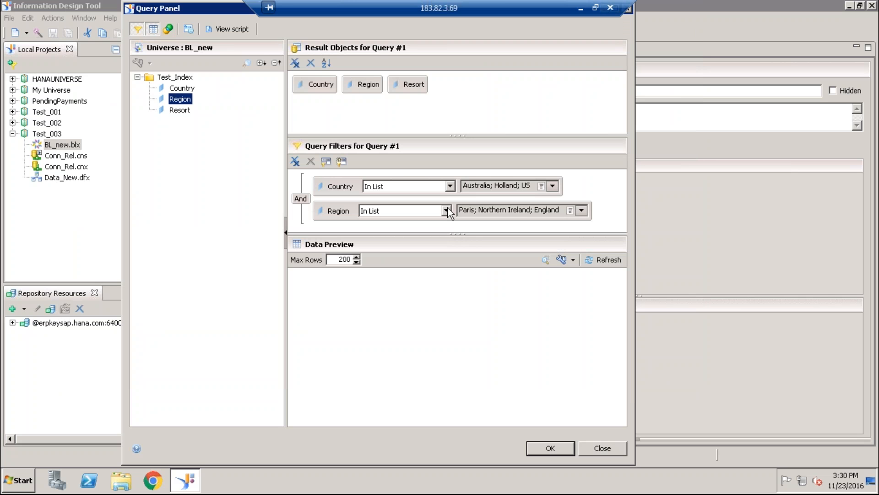
- Extend the Country In List filter with France, Japan, UK and Germany from the list of values, keeping Australia, Holland and US
left_click(451, 185)
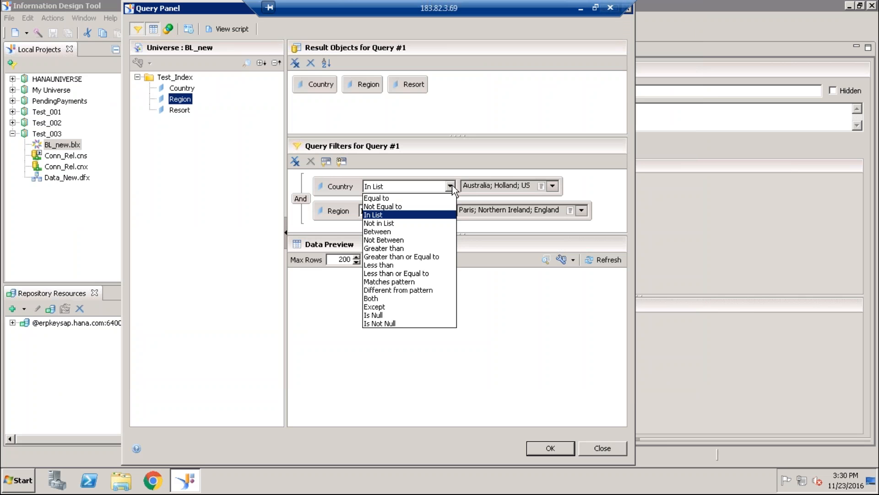
left_click(451, 185)
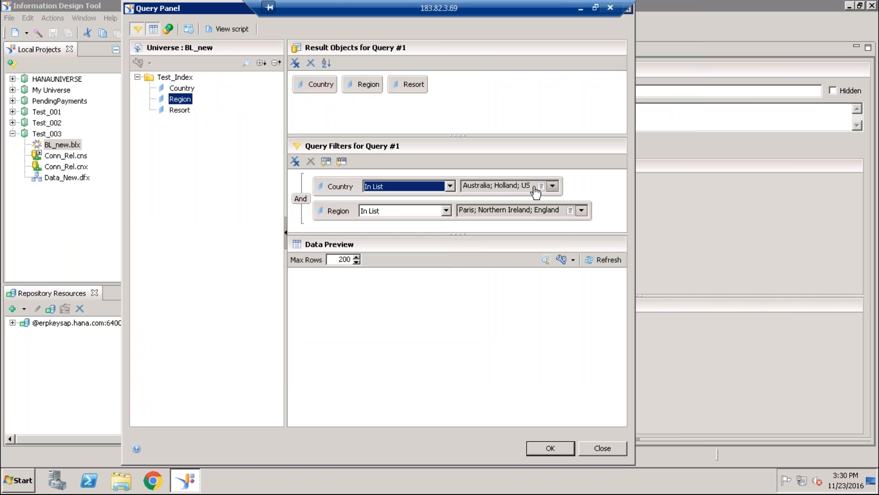
left_click(553, 185)
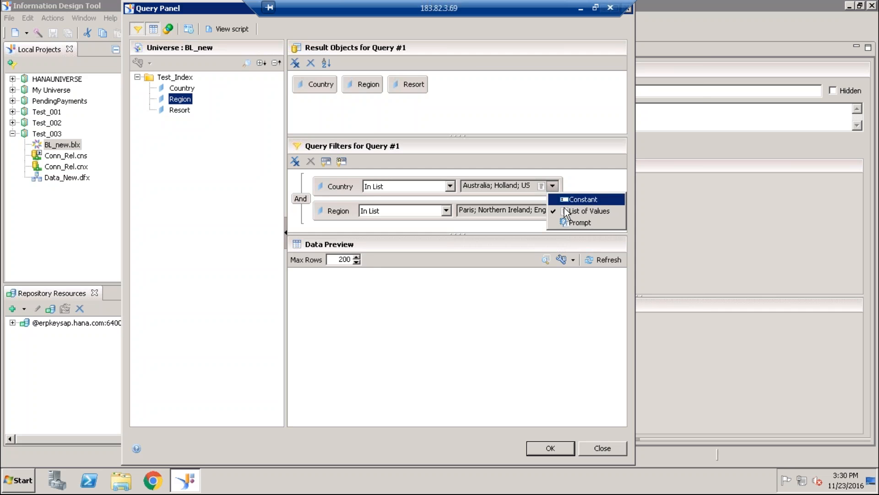
left_click(589, 210)
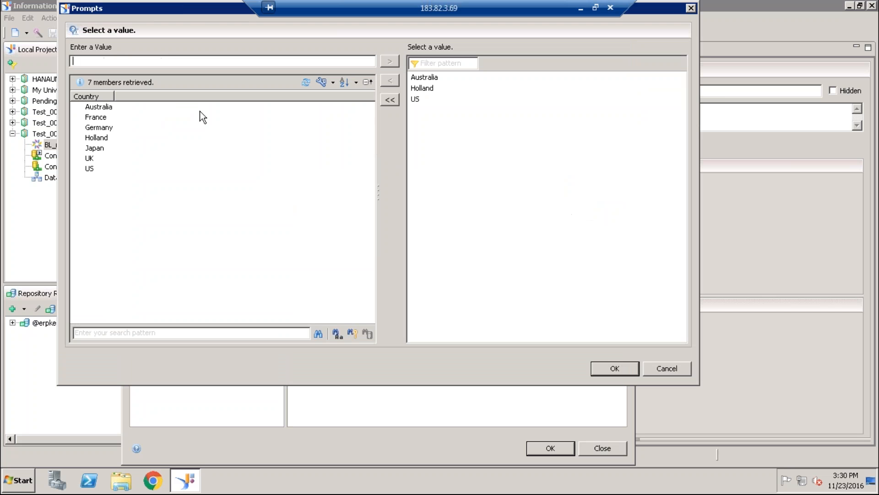
double_click(103, 121)
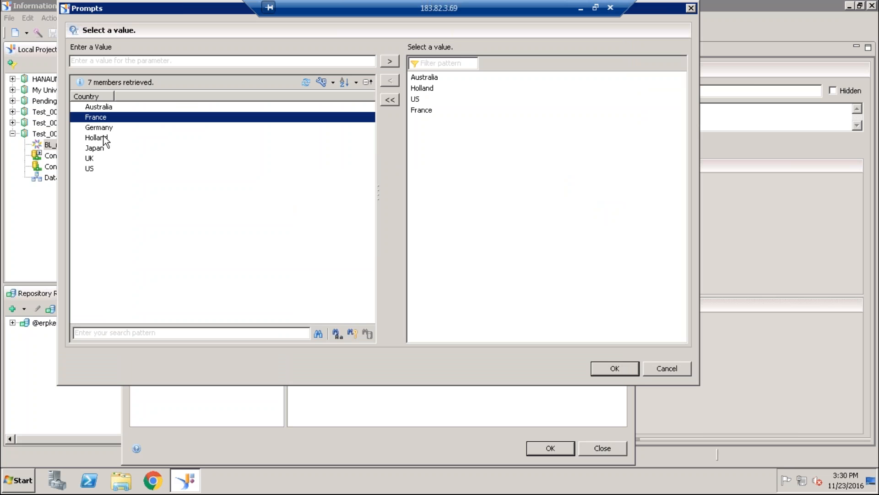
double_click(103, 138)
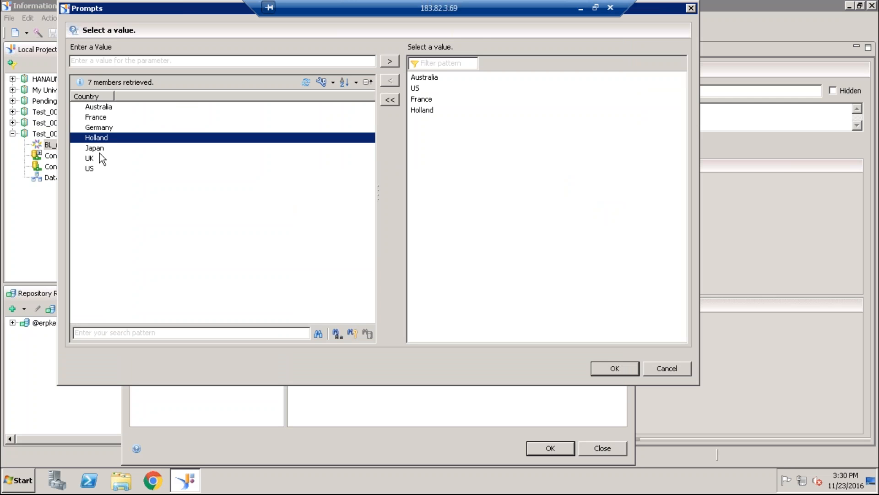
double_click(100, 148)
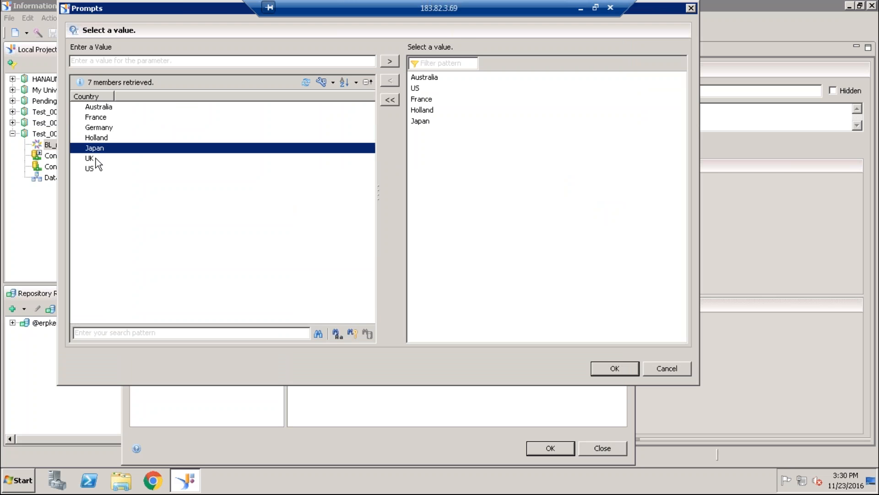
double_click(96, 158)
double_click(93, 170)
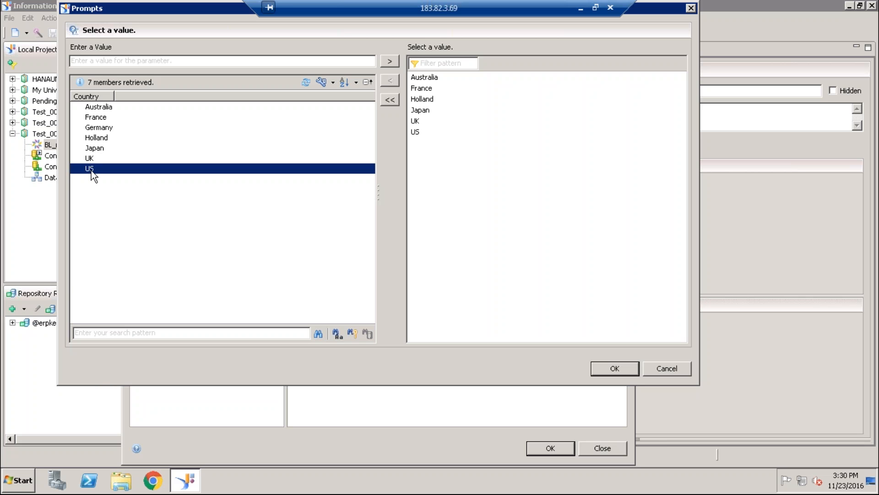
double_click(101, 127)
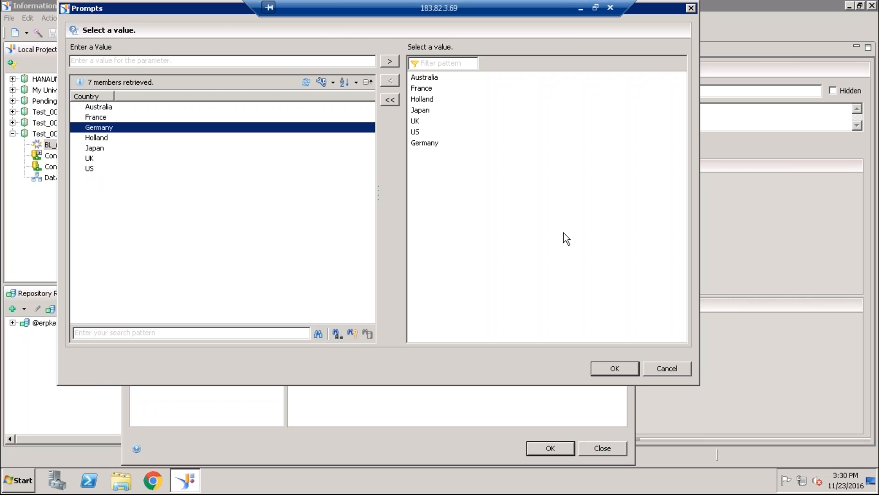
left_click(623, 365)
- Add all regions from East Coast through West Japan to the Region In List filter's selected values
left_click(585, 211)
left_click(600, 236)
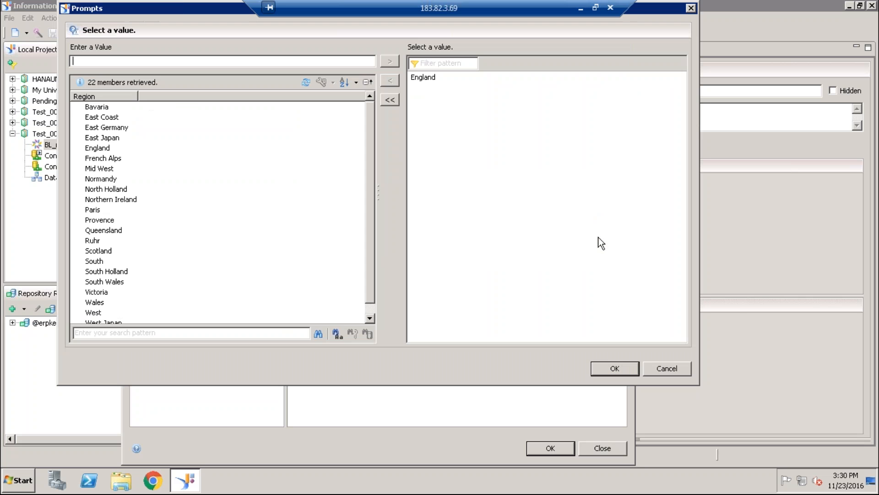
scroll(372, 220, "down", 1)
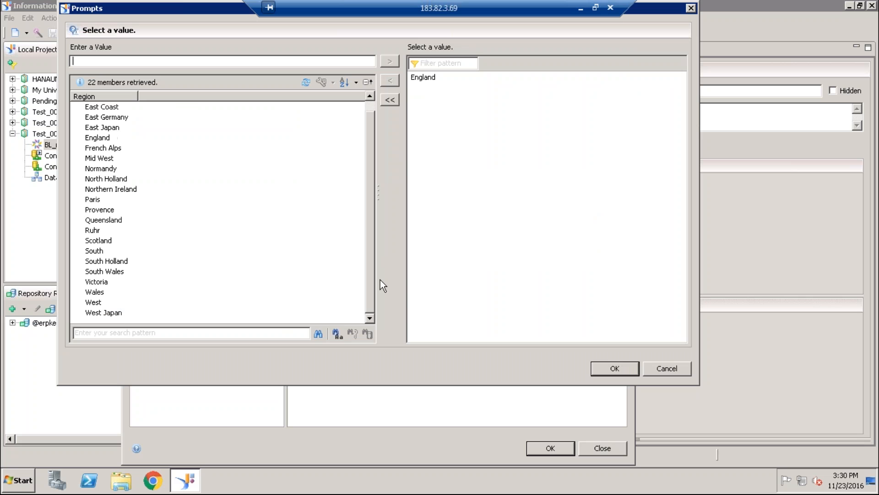
left_click(101, 108)
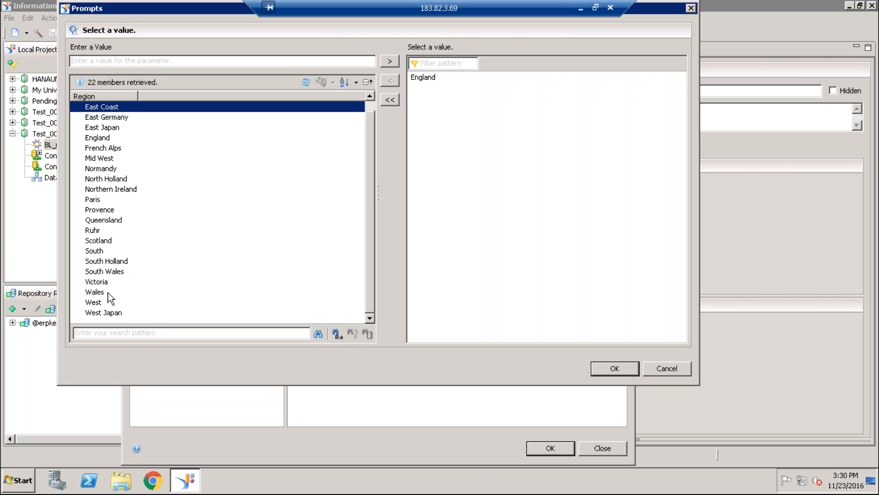
left_click(107, 313, "shift")
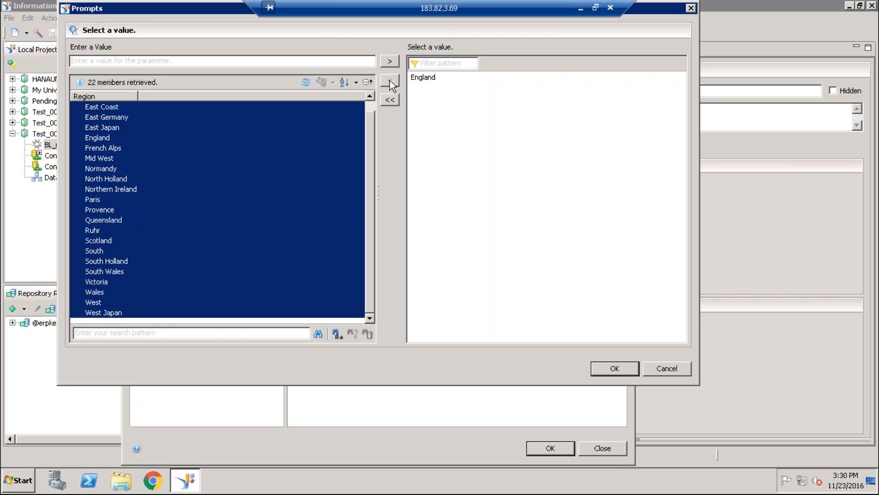
left_click(390, 64)
left_click(614, 368)
- Examine the Country and Region IN conditions in the regenerated query script, and close the query discarding its changes
left_click(221, 30)
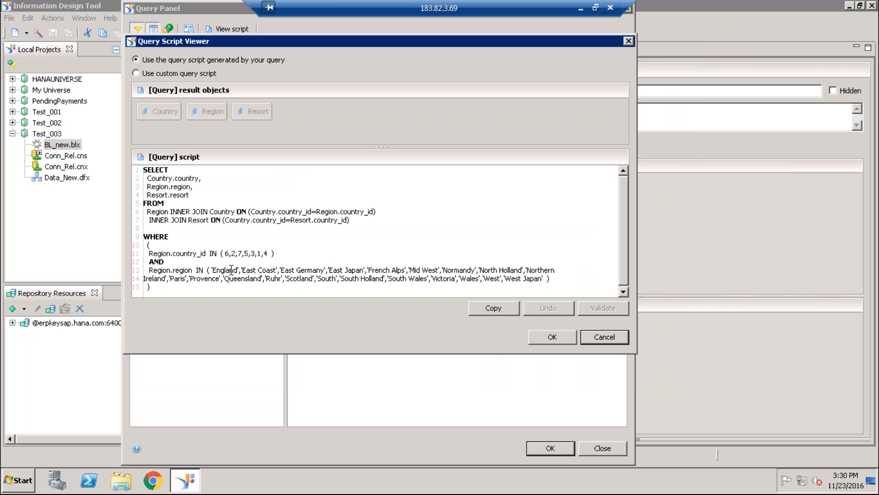
left_click_drag(226, 256, 265, 255)
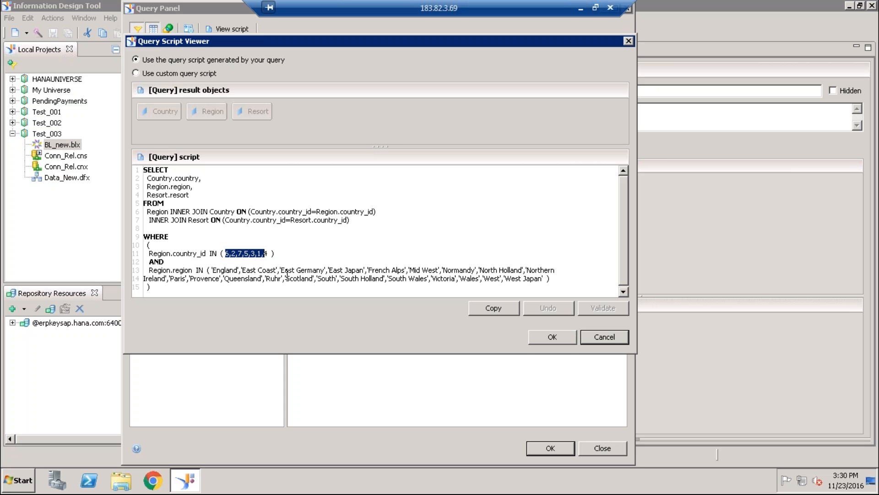
left_click(533, 336)
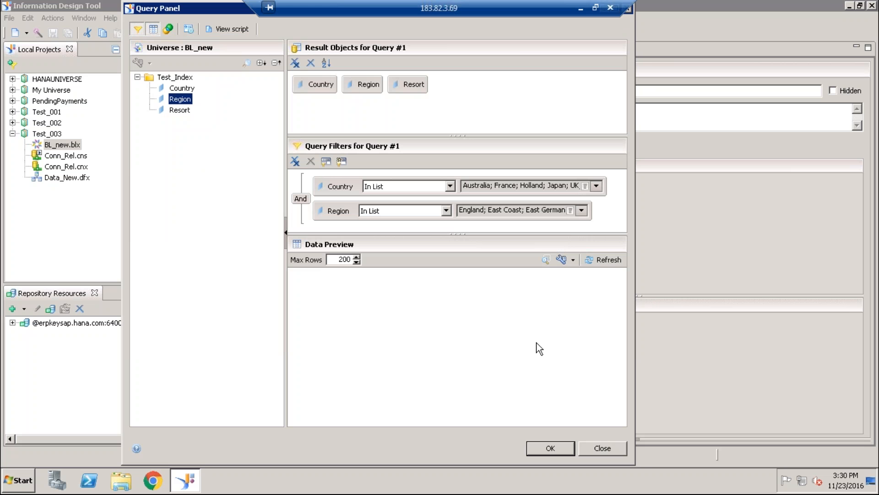
left_click(622, 448)
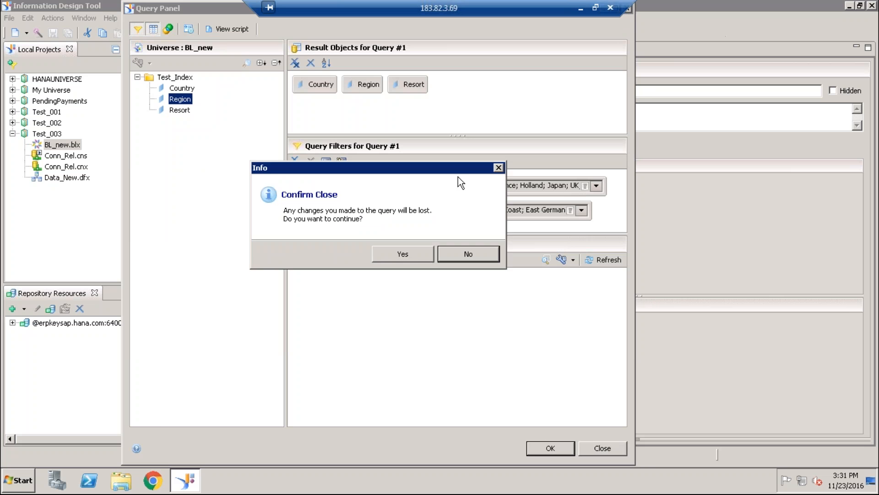
left_click(405, 251)
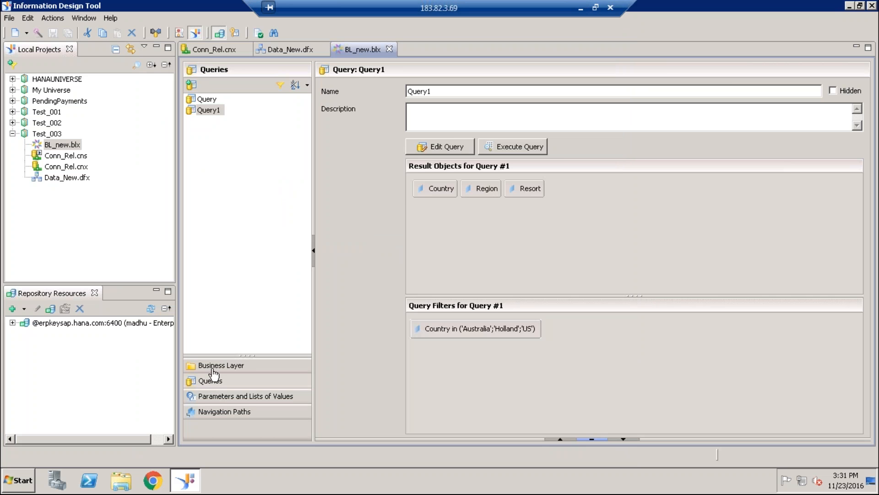
- Inspect the Country dimension's foreign key expression Region.country_id against the Region table's columns and validate it
left_click(213, 366)
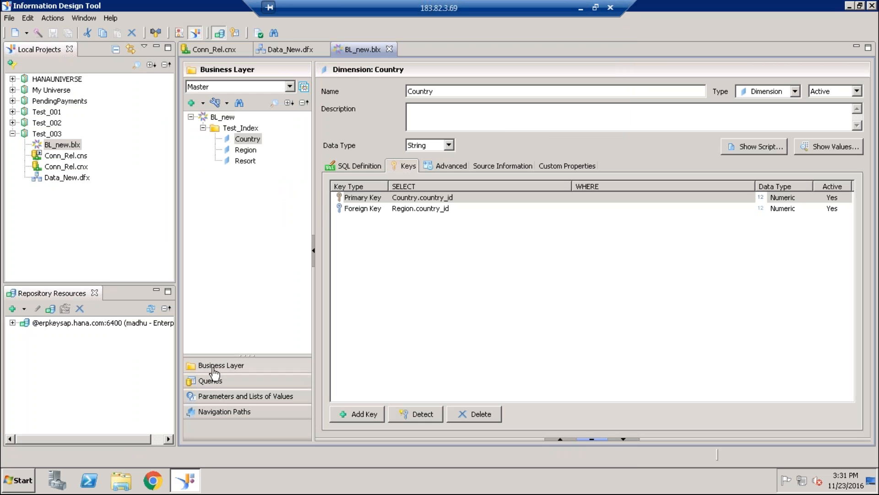
left_click(425, 209)
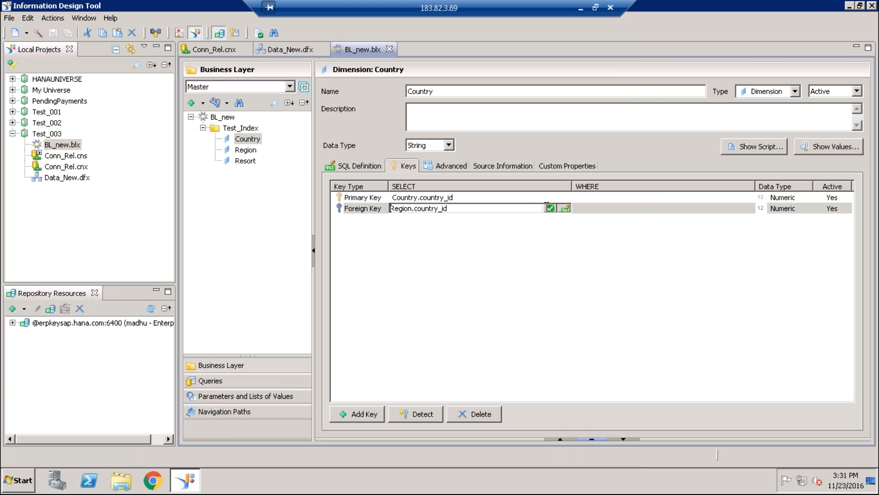
left_click(566, 208)
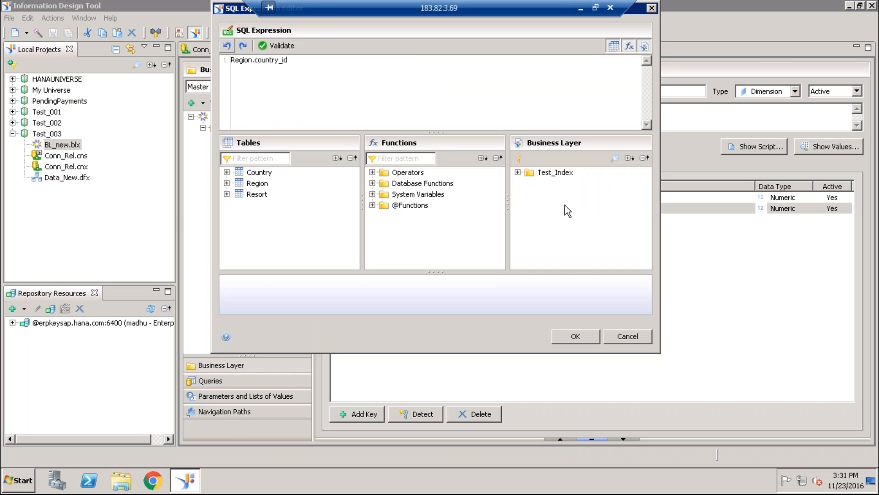
left_click(227, 183)
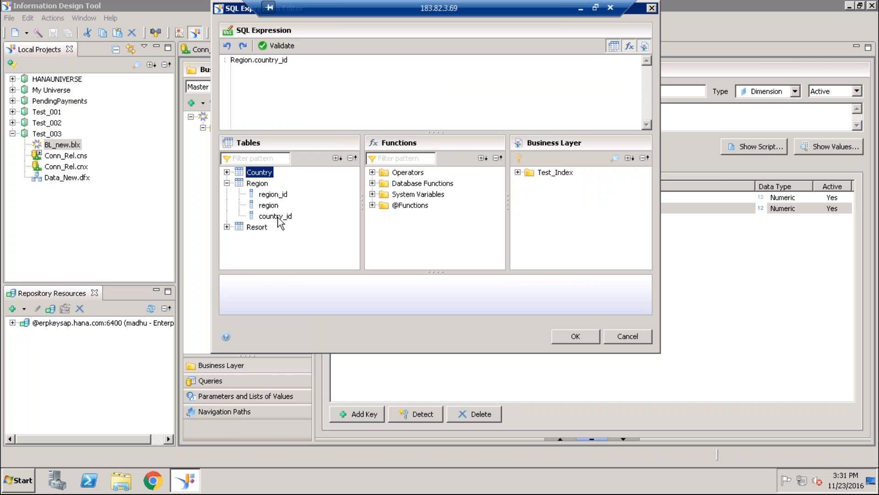
left_click(281, 46)
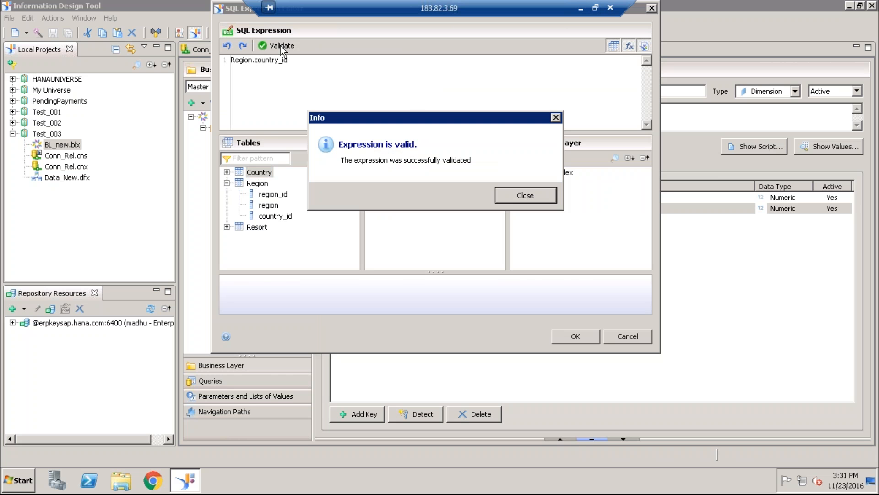
left_click(513, 194)
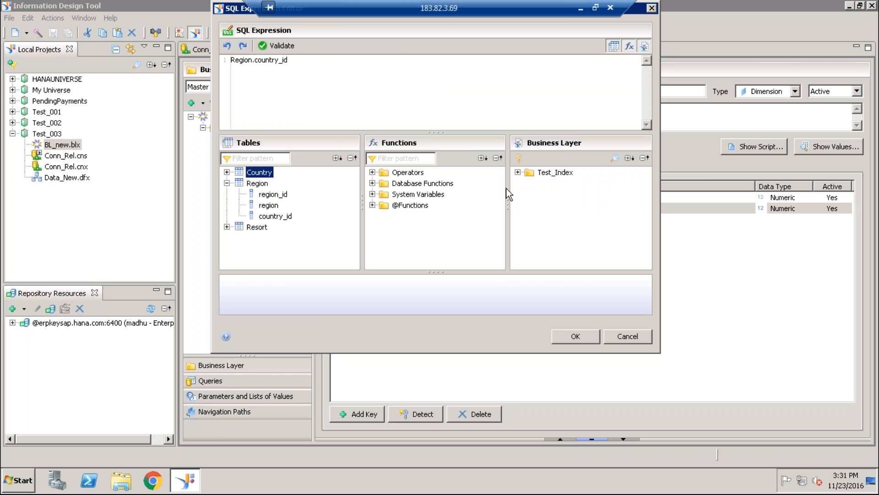
left_click(576, 336)
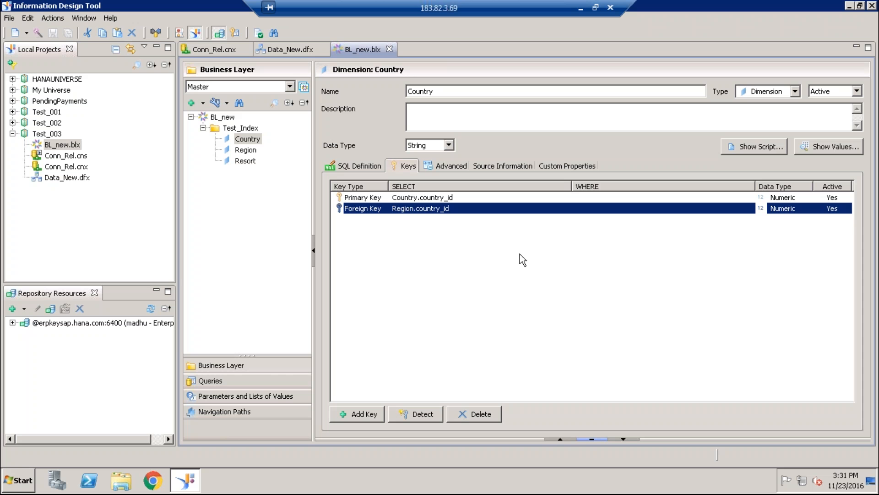
- Delete the saved queries Query1 and Query from the BL_new business layer
left_click(210, 383)
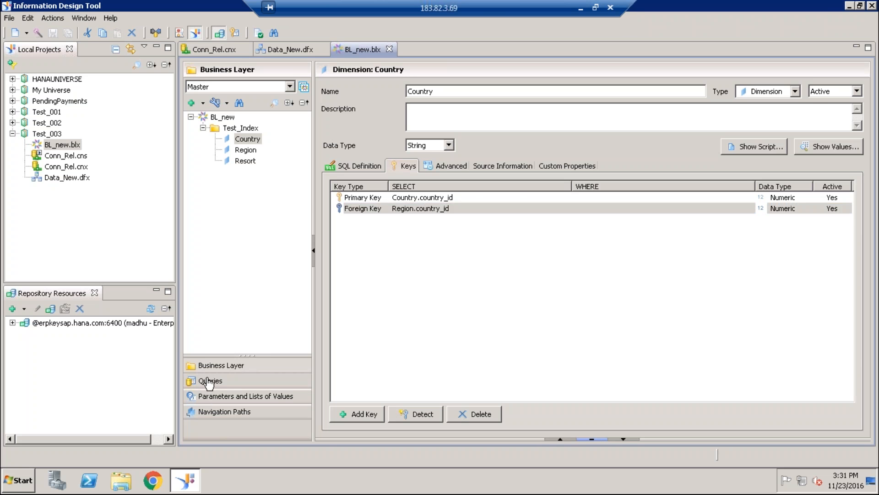
right_click(205, 115)
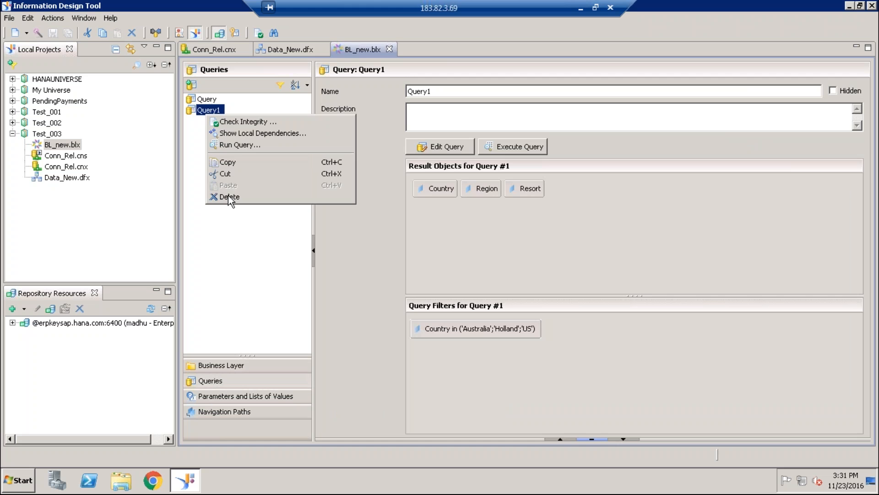
left_click(229, 197)
left_click(480, 245)
right_click(203, 99)
left_click(235, 177)
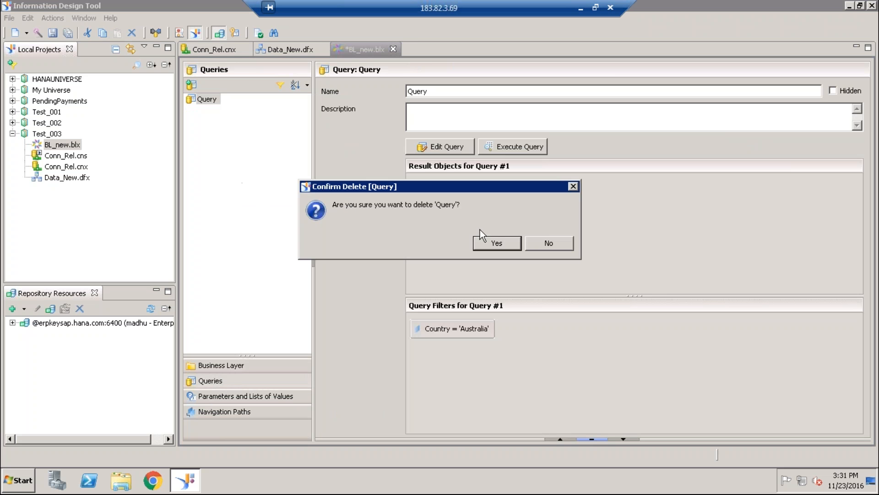
left_click(500, 242)
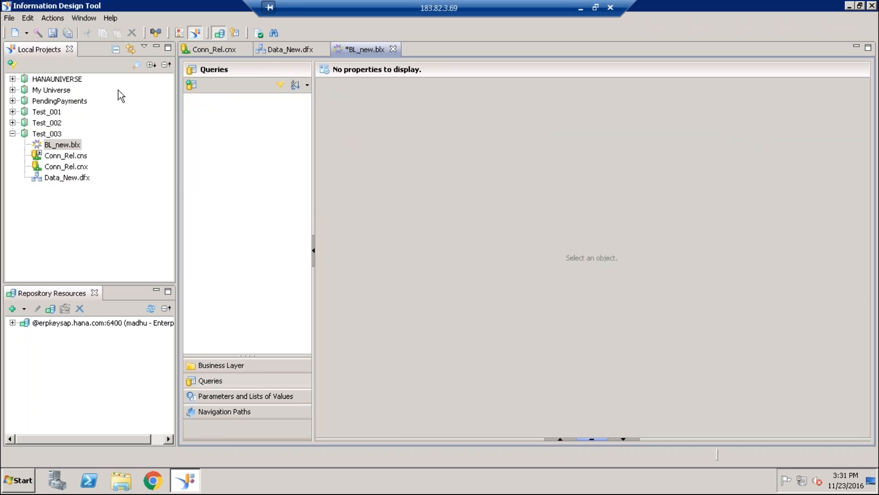
- Save the BL_new business layer and start a new query with Country, Region and Resort as result objects
left_click(52, 32)
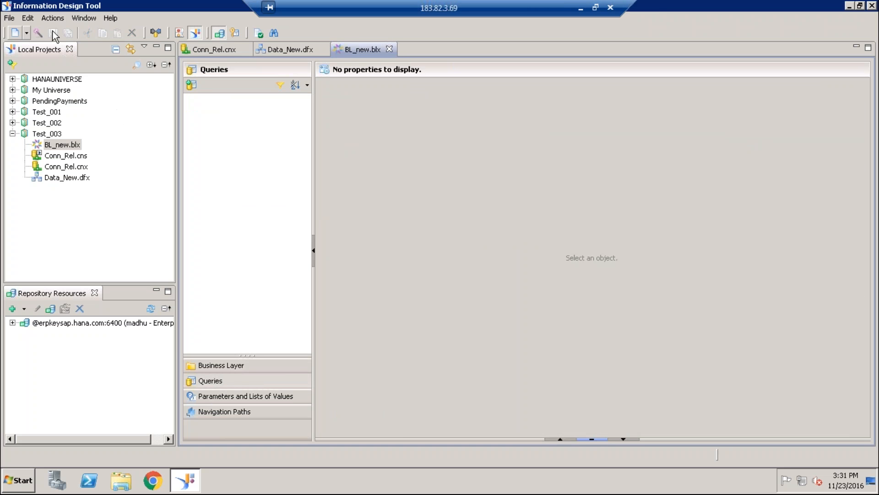
left_click(192, 84)
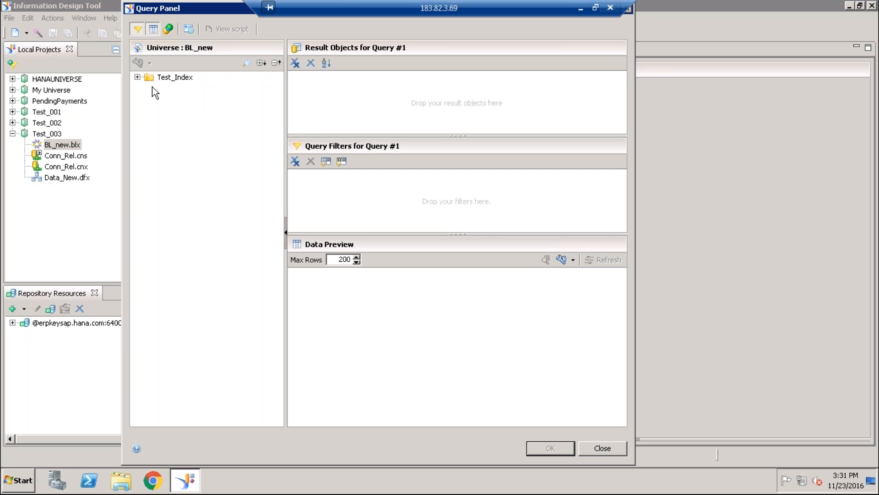
left_click(137, 77)
double_click(173, 89)
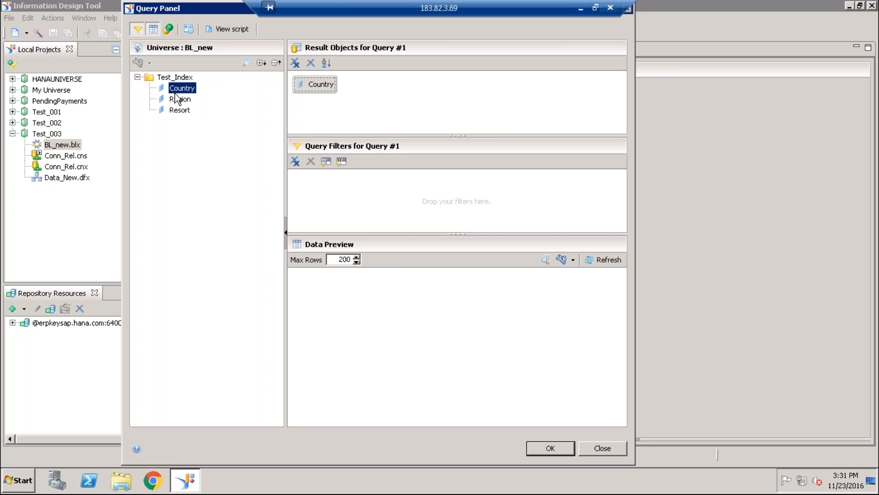
double_click(179, 100)
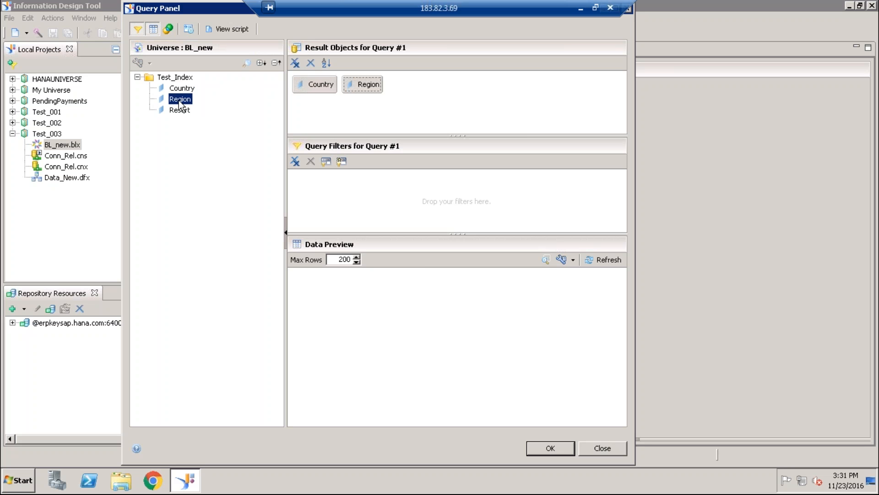
double_click(178, 110)
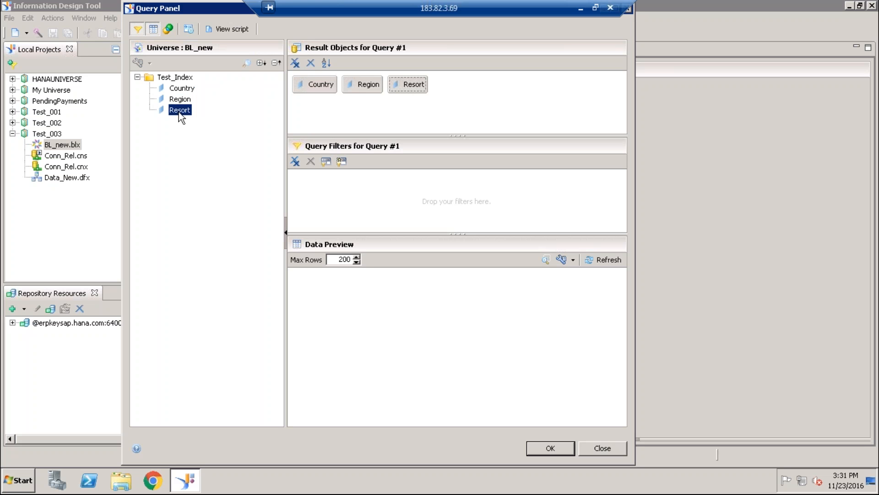
- Add a Region query filter with the In List operator, taking its values from the list of values
left_click_drag(182, 87, 440, 200)
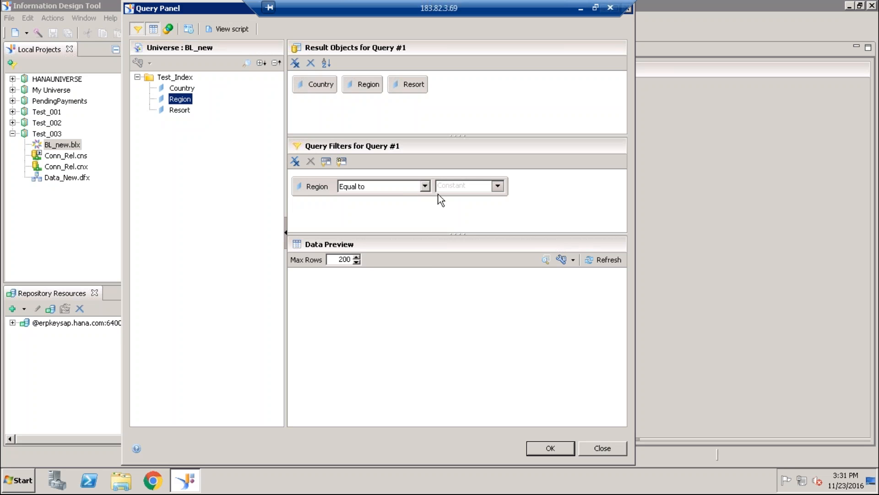
left_click(429, 185)
left_click(378, 216)
left_click(498, 186)
left_click(513, 208)
- Select East Coast, East Japan, Mid West and Normandy for the Region filter and review the generated query script
left_click(94, 108)
double_click(97, 117)
left_click(99, 138)
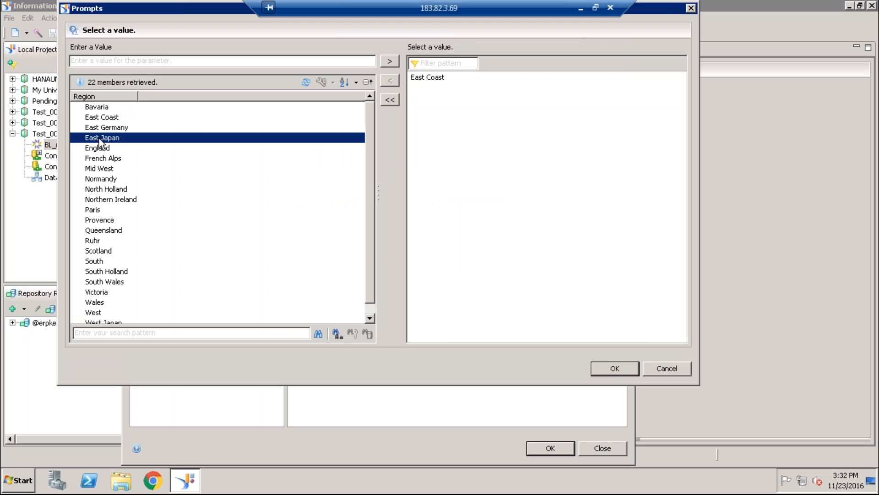
double_click(99, 138)
double_click(98, 169)
double_click(101, 178)
left_click(604, 369)
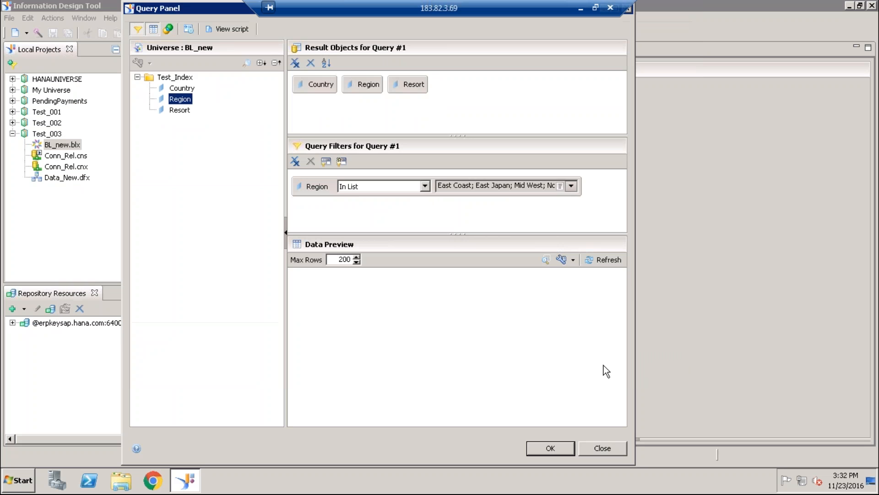
left_click(228, 29)
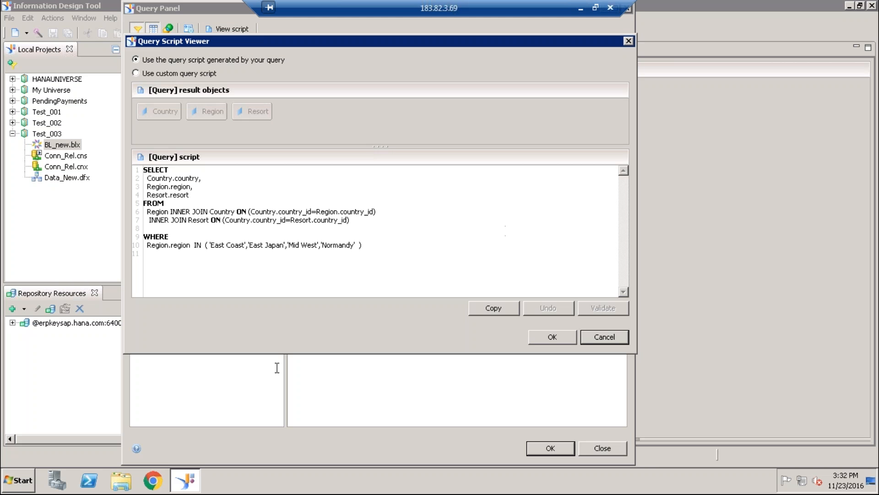
left_click(607, 337)
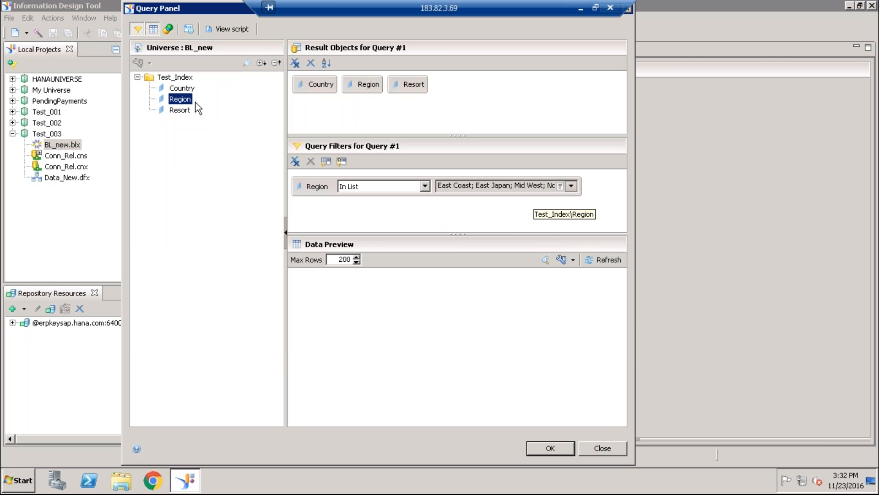
- Add a Country query filter using the In List operator and open its list of values
left_click(182, 88)
left_click_drag(336, 146, 329, 204)
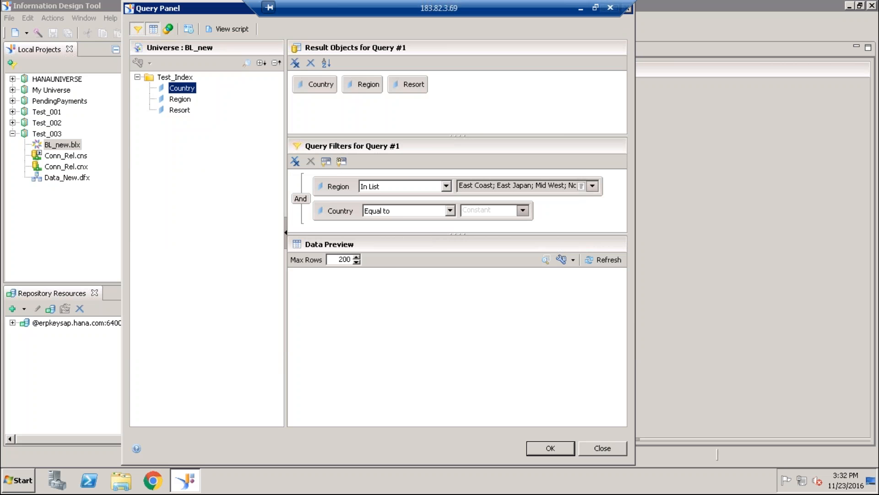
left_click(451, 211)
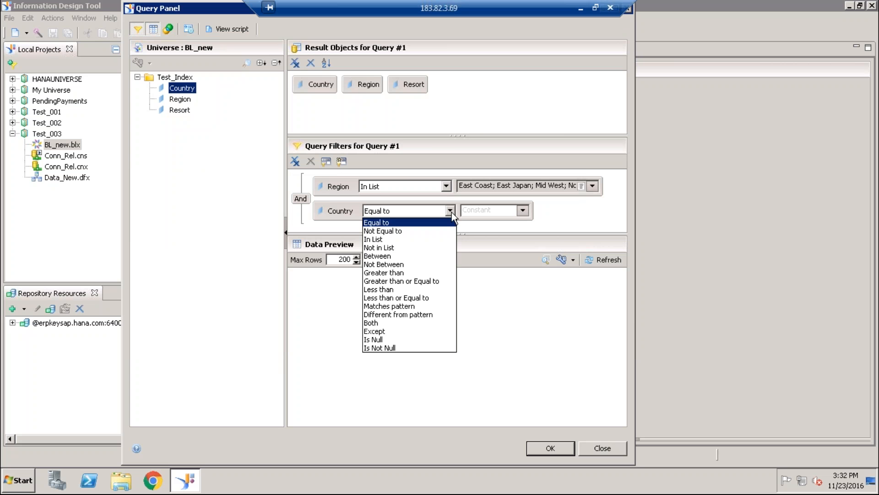
left_click(378, 239)
left_click(527, 213)
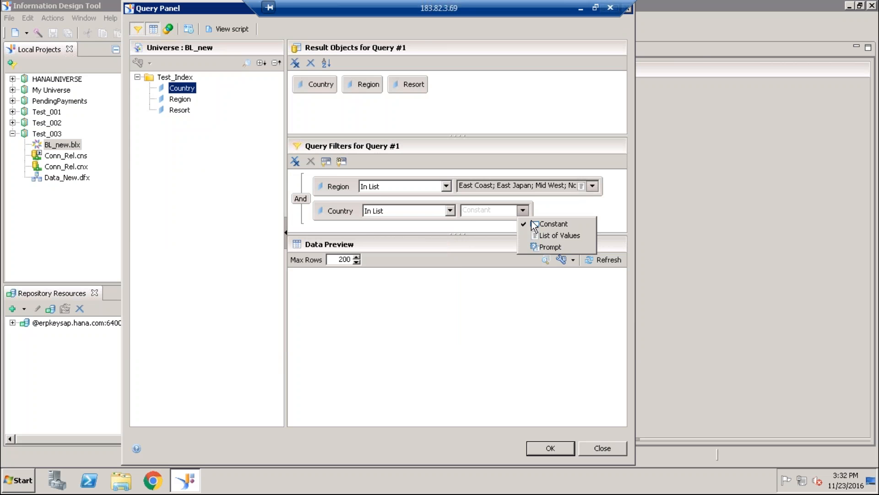
left_click(538, 234)
- Select France, Australia and Japan as the Country filter's values and confirm them
double_click(94, 117)
left_click(99, 108)
double_click(100, 108)
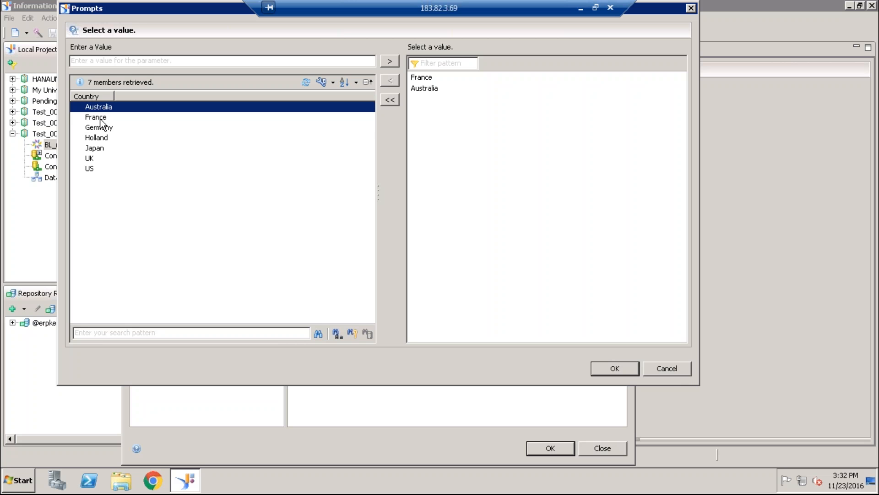
double_click(101, 149)
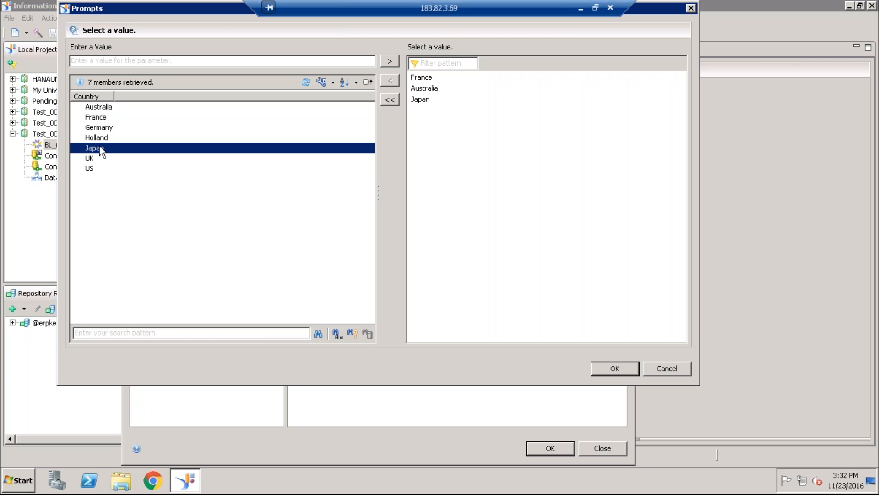
left_click(613, 369)
- Examine the Region and Country IN conditions in the query script, focusing on the Region.country_id condition
left_click(239, 29)
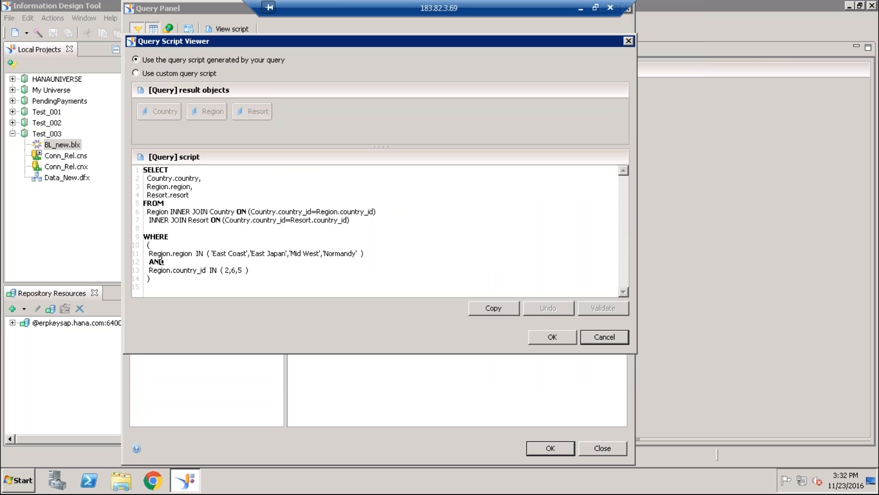
left_click_drag(153, 270, 261, 278)
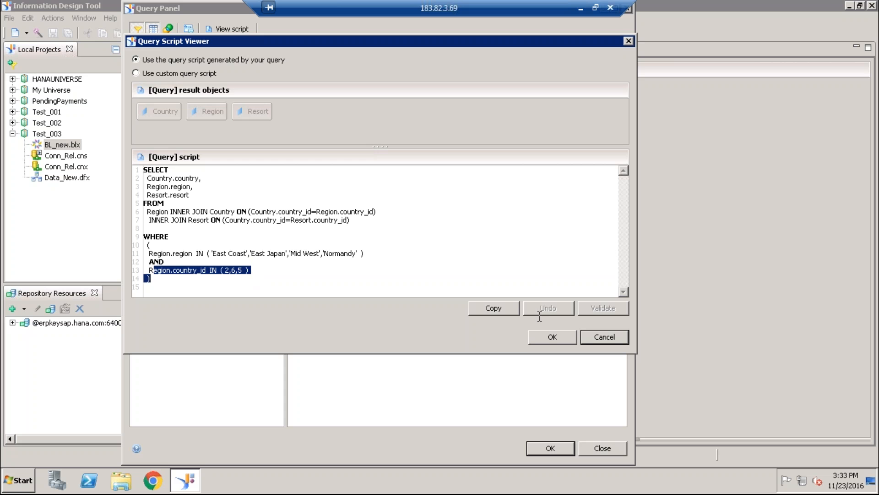
left_click(336, 261)
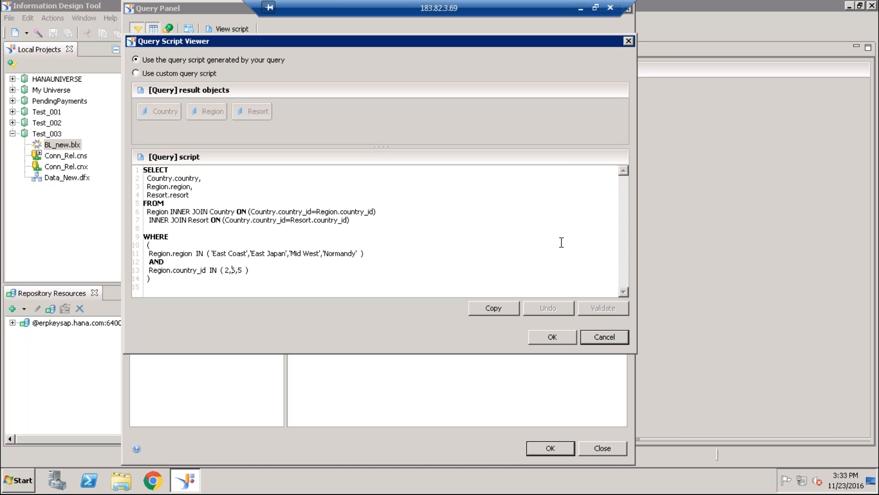
left_click(553, 337)
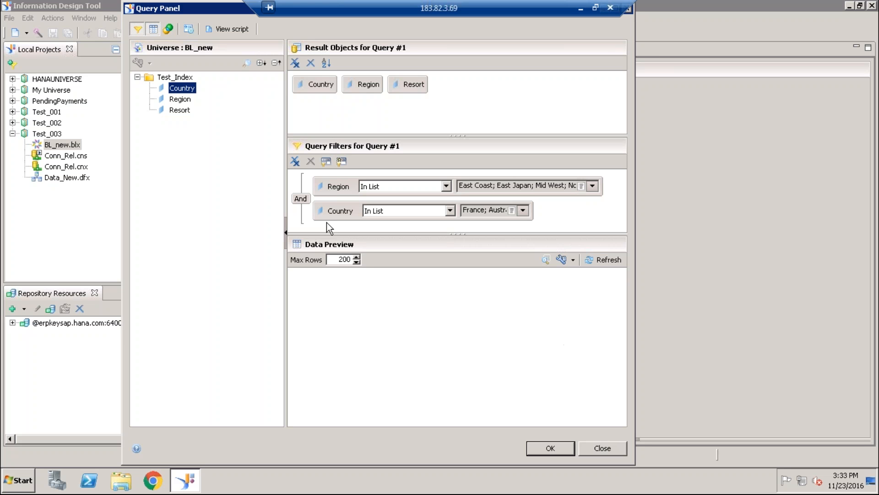
- Switch the operator joining the Region and Country filters to Or and examine the WHERE clause in the script
left_click(303, 197)
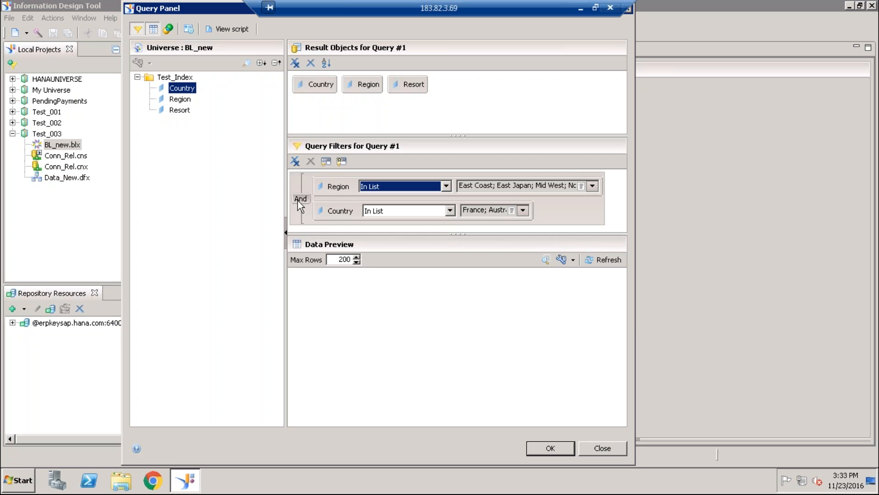
left_click(232, 29)
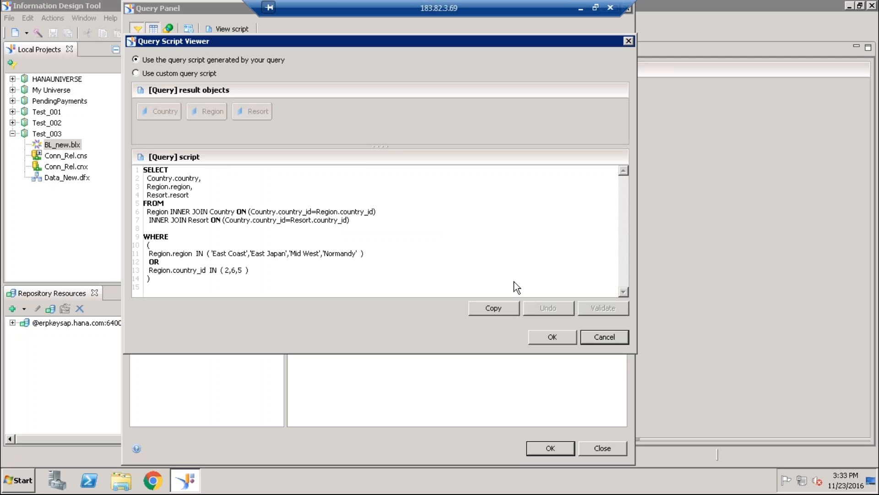
left_click(549, 335)
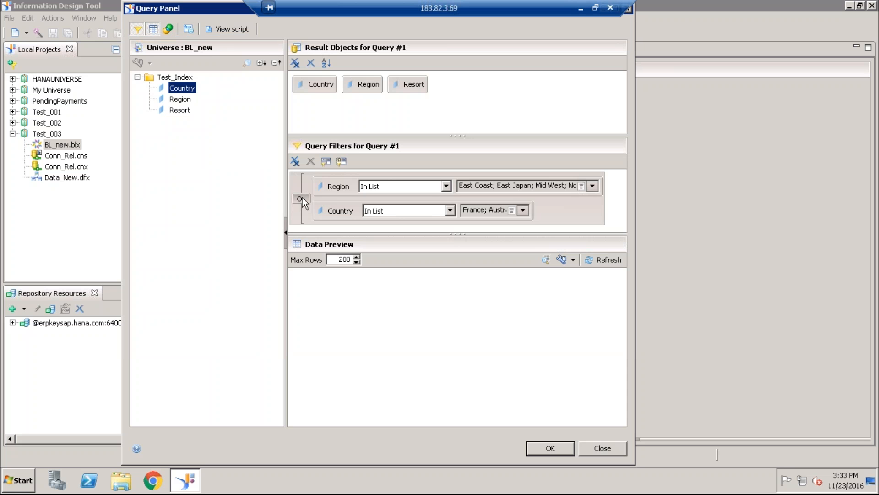
- Set the operator joining the two filters back to And and save the query in the business layer
left_click(301, 198)
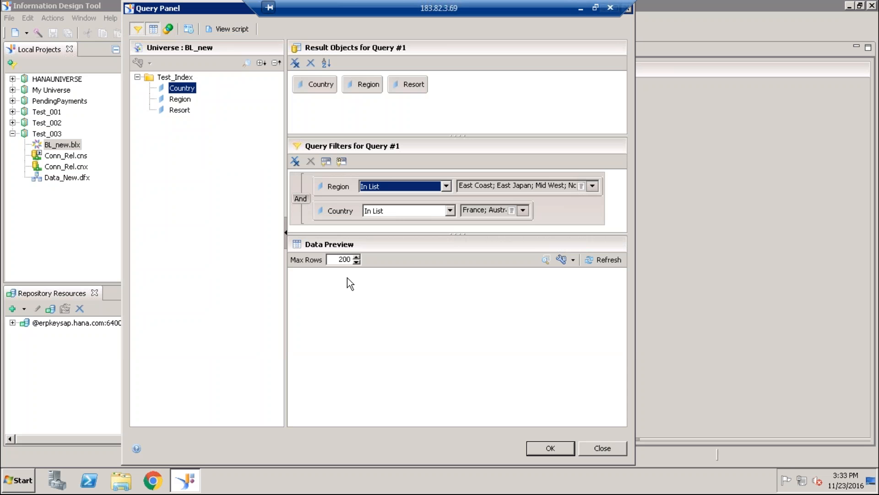
left_click(551, 448)
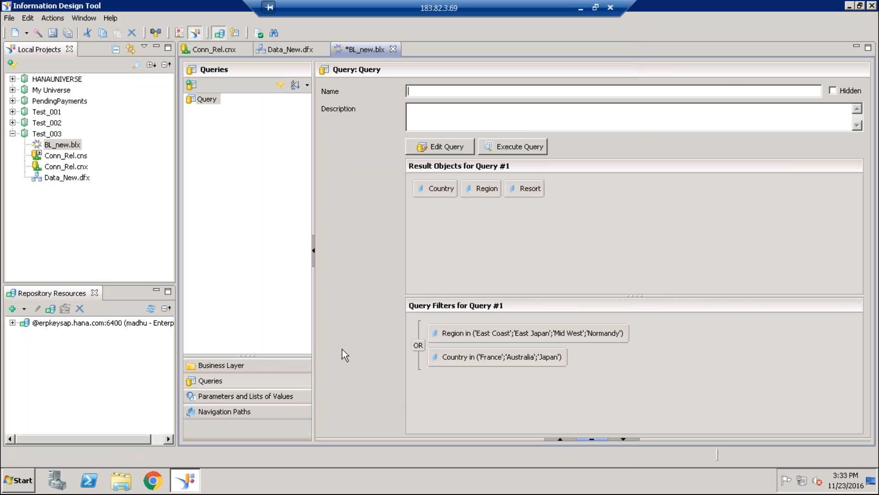
- Inspect the Country dimension's foreign key Region.country_id in its key definitions and SQL expression, leaving the editor without changes
left_click(214, 367)
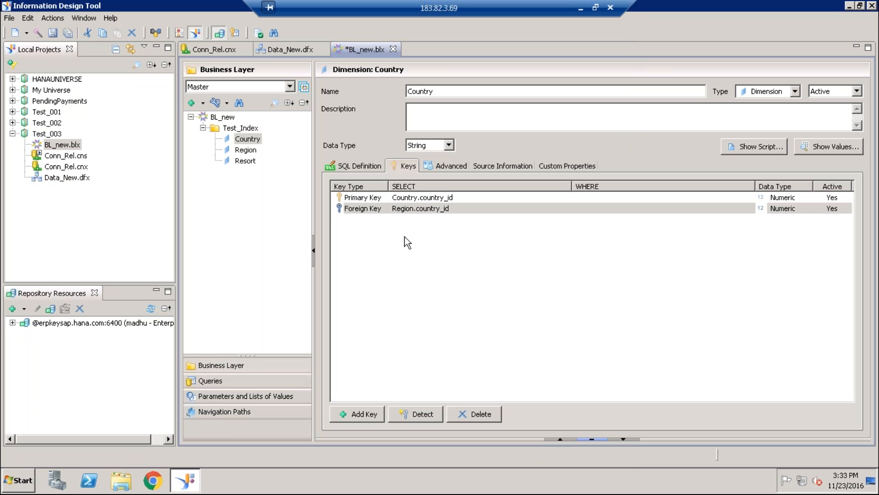
left_click(414, 205)
left_click(419, 240)
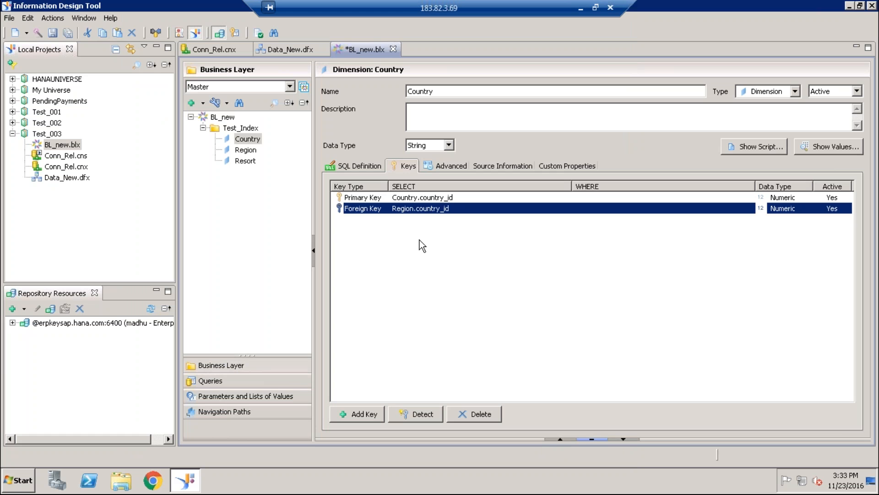
left_click(428, 209)
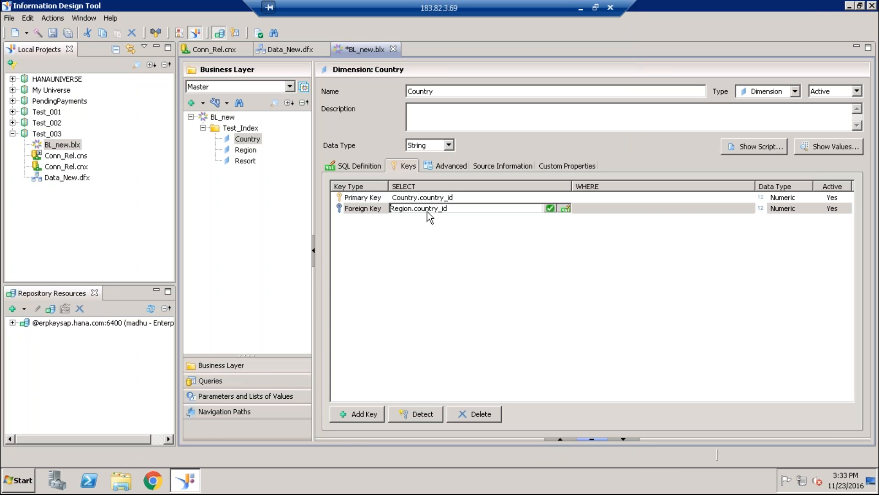
left_click(565, 208)
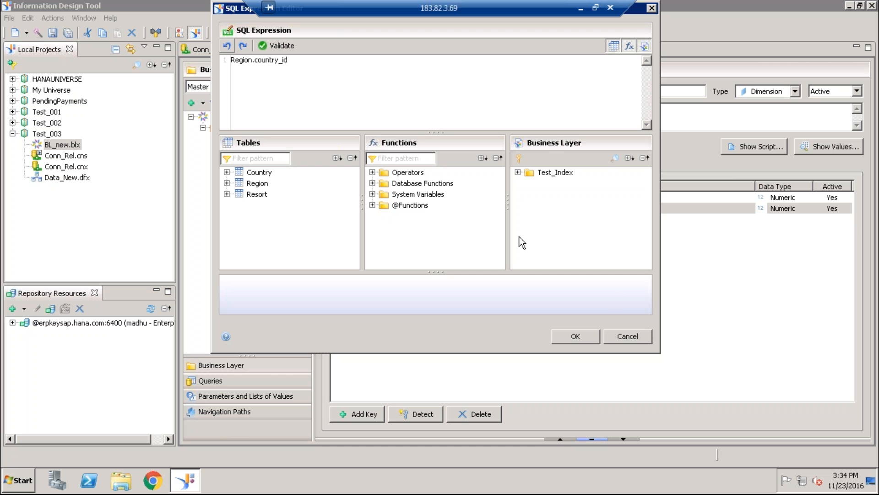
left_click(636, 336)
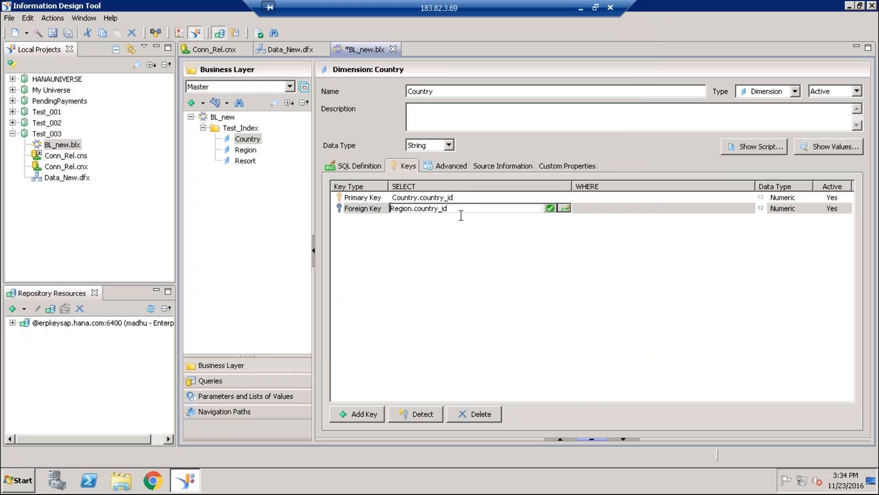
left_click_drag(458, 210, 405, 259)
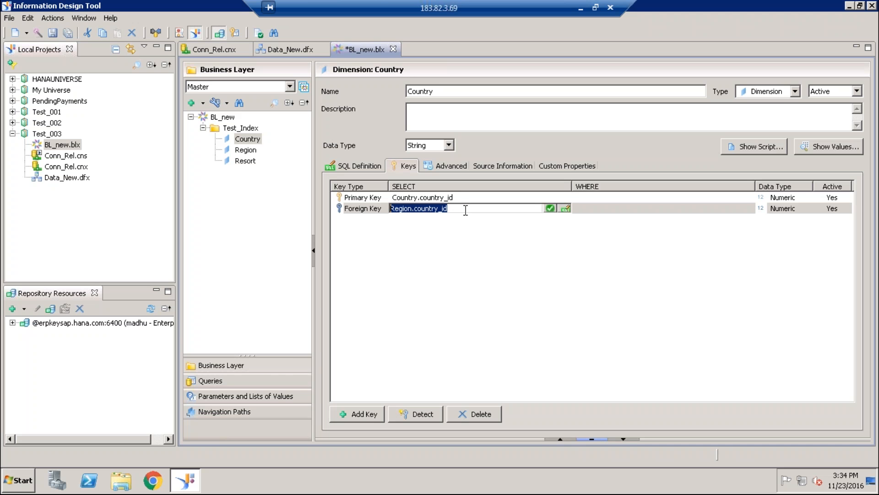
left_click(410, 257)
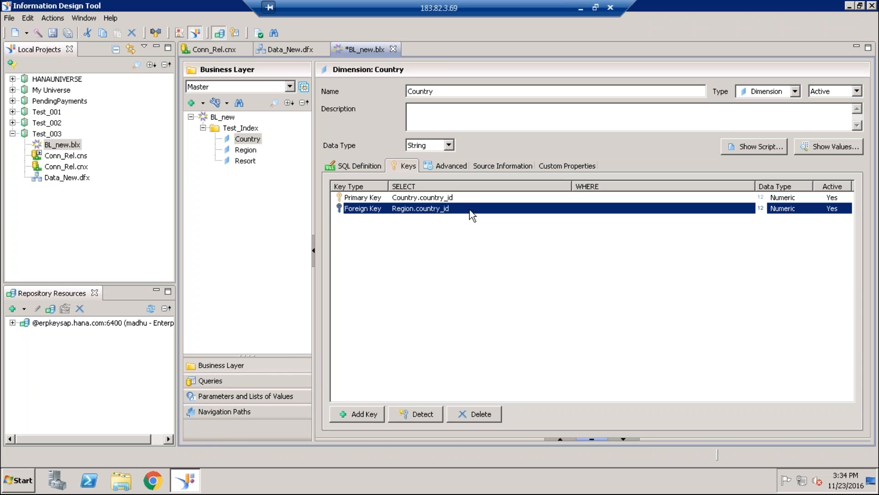
- Reopen the Country foreign key's SQL expression and compare it with the columns of the Resort and Region tables
left_click(457, 207)
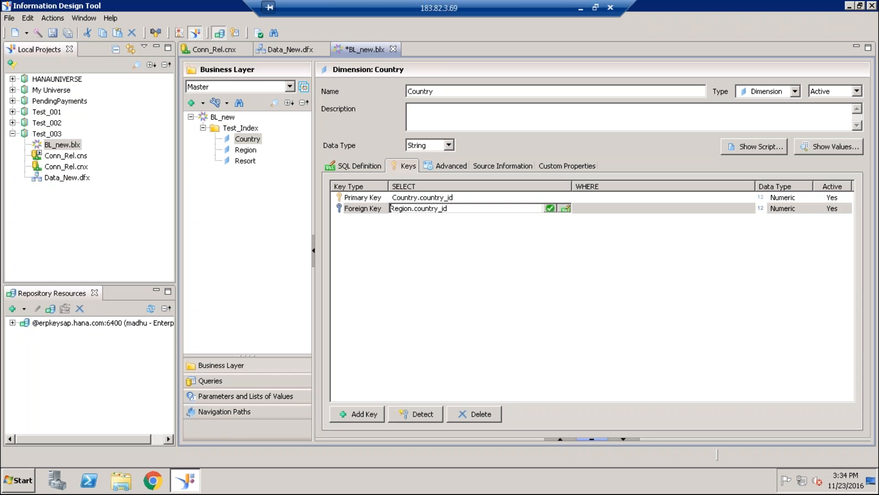
left_click(565, 208)
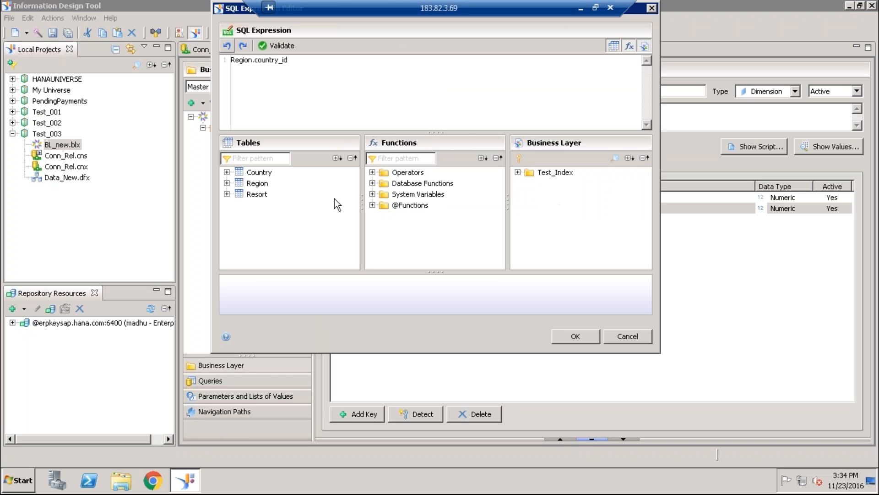
left_click(226, 194)
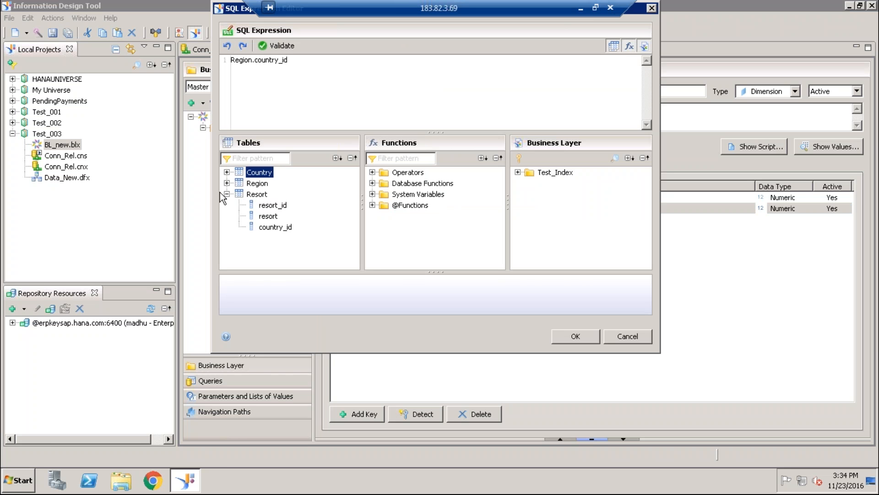
left_click(226, 195)
left_click(226, 183)
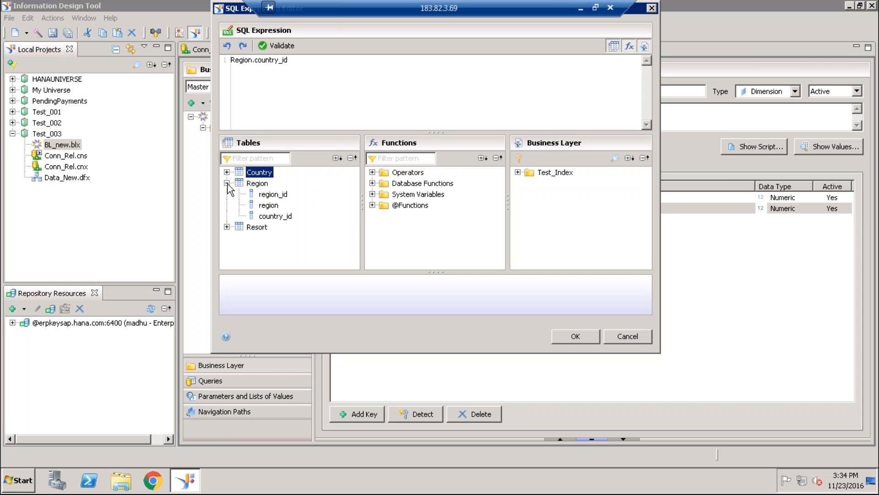
left_click_drag(289, 60, 225, 63)
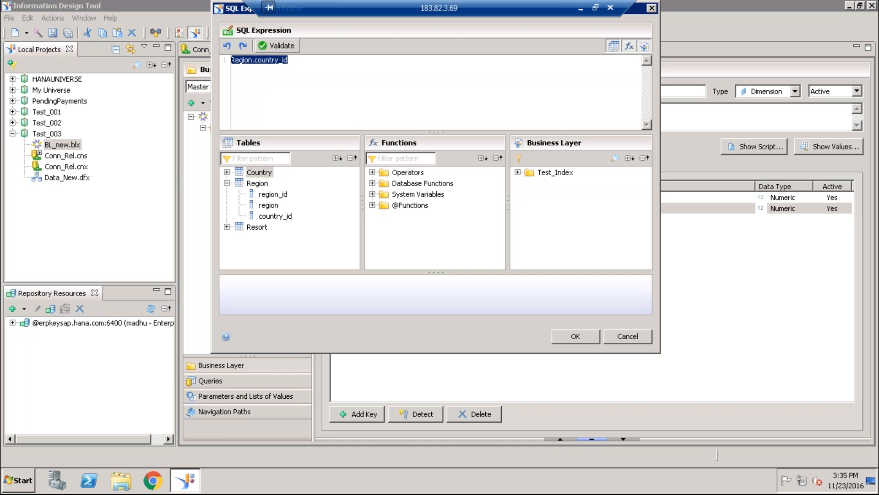
- Validate the Region.country_id expression of the Country dimension's foreign key and accept it
left_click(277, 46)
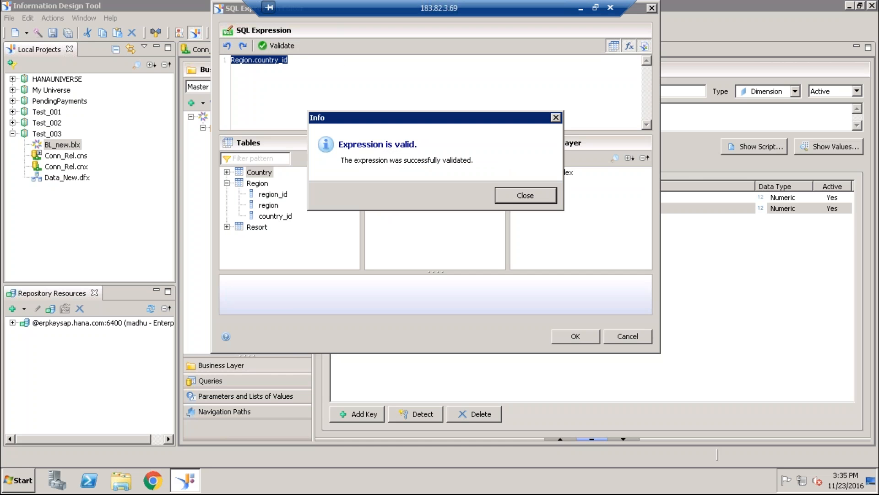
left_click(523, 199)
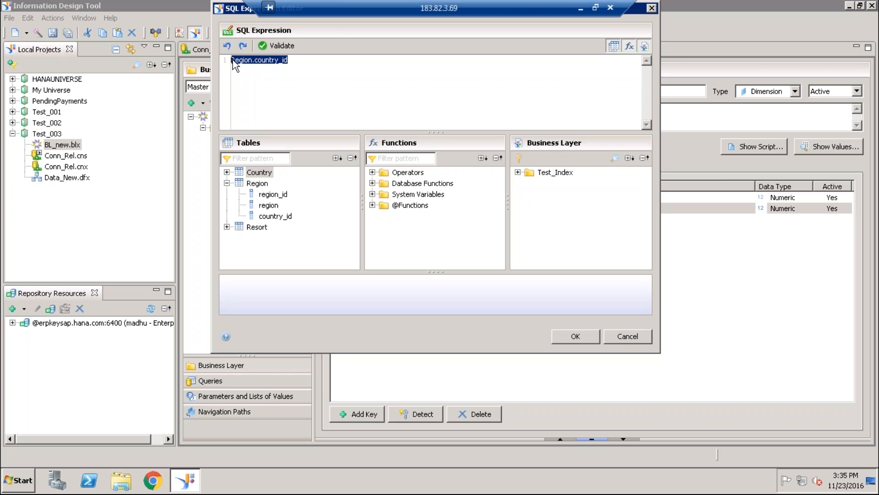
left_click(575, 336)
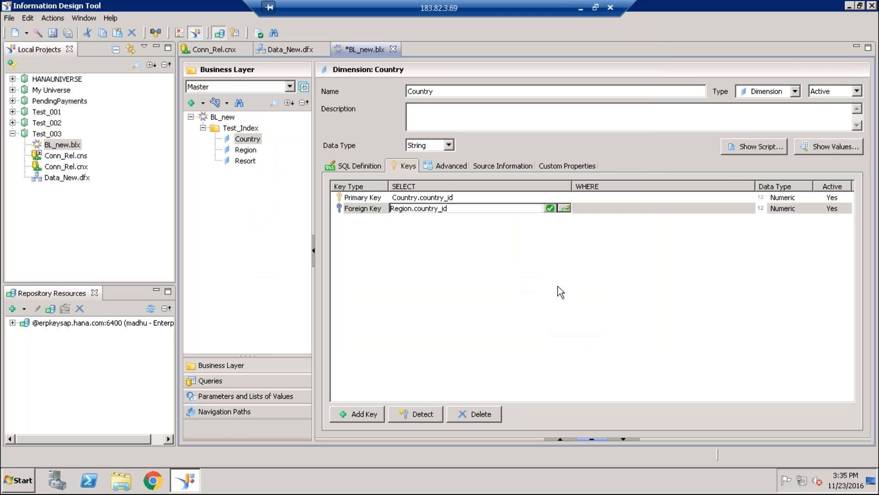
- Set the Country foreign key's WHERE expression to Country.country_id, validate it and save the business layer
left_click(617, 211)
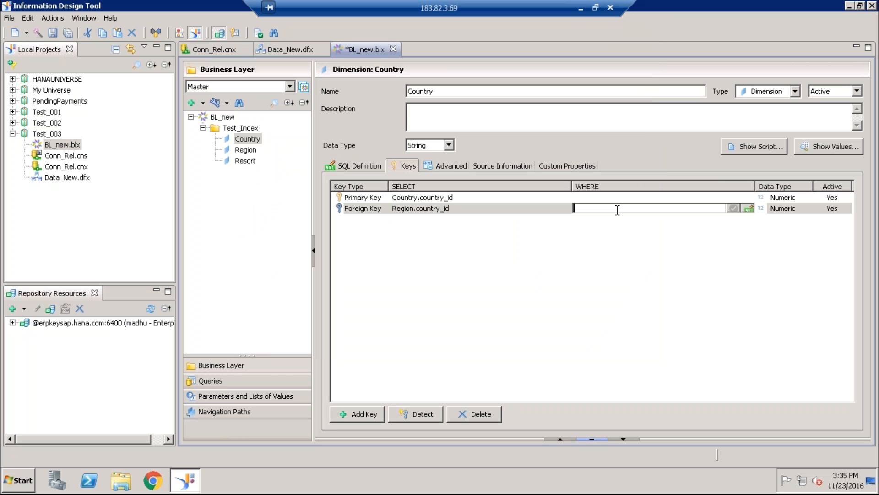
left_click(746, 208)
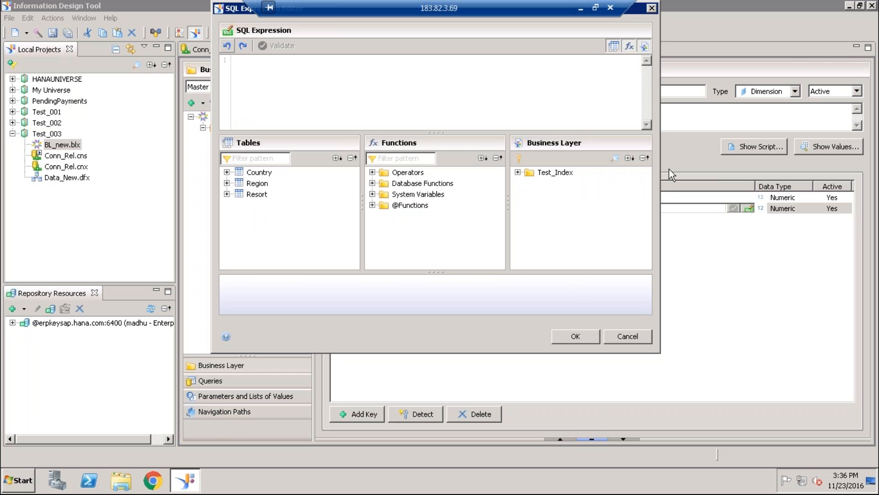
left_click(227, 173)
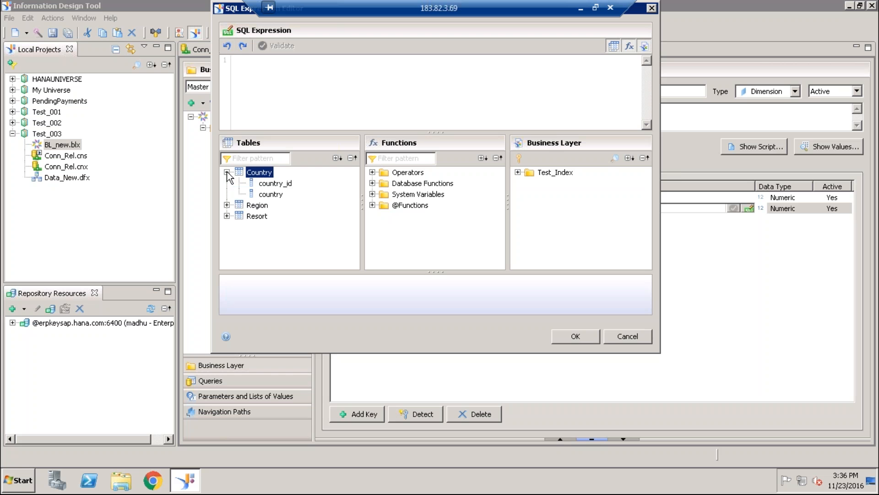
double_click(273, 184)
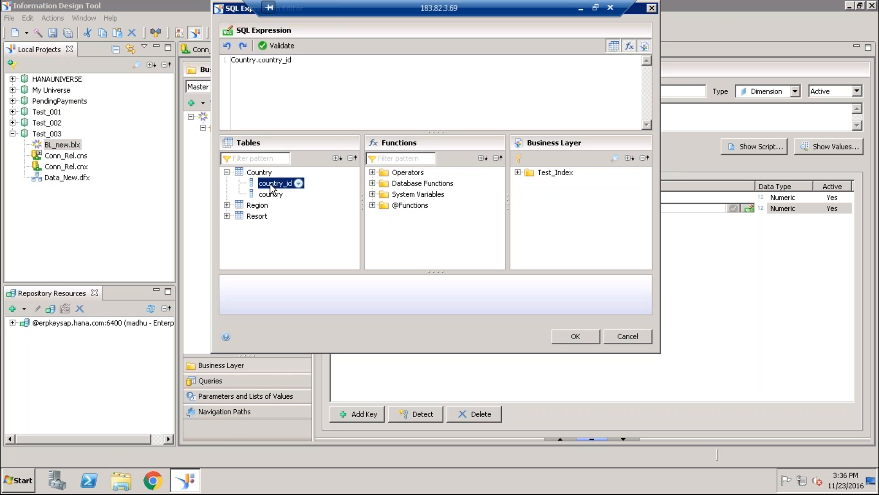
left_click(285, 45)
left_click(529, 195)
left_click(571, 335)
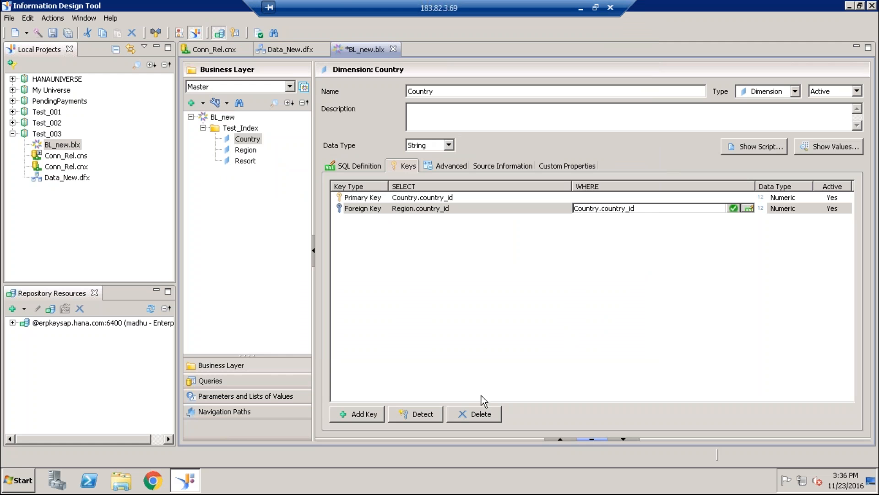
left_click(72, 31)
- Open the saved query for editing and examine the WHERE clause of its generated script
left_click(215, 380)
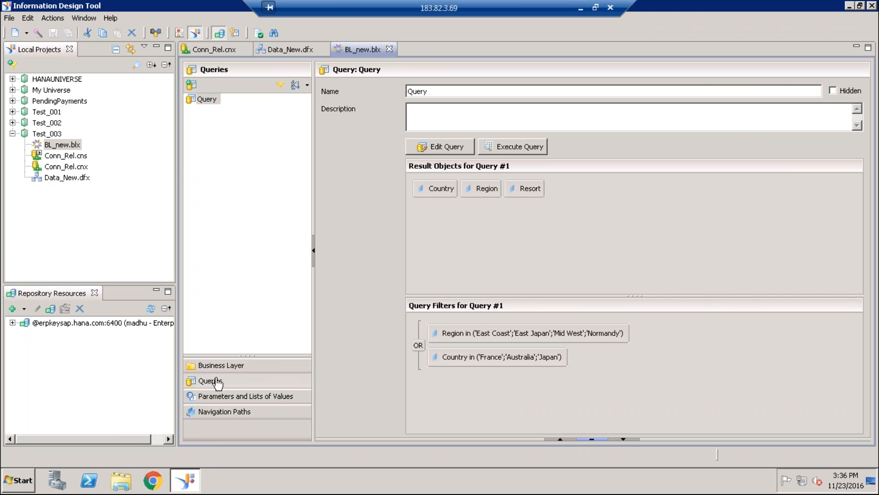
left_click(452, 147)
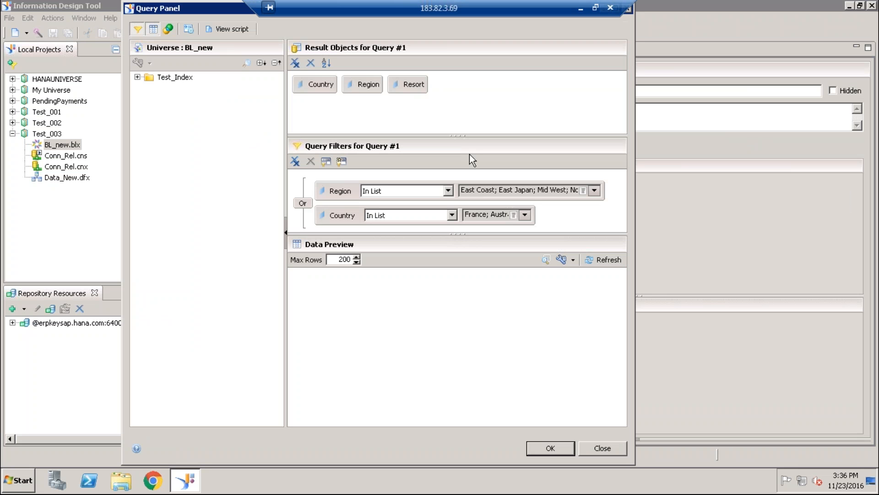
left_click(226, 28)
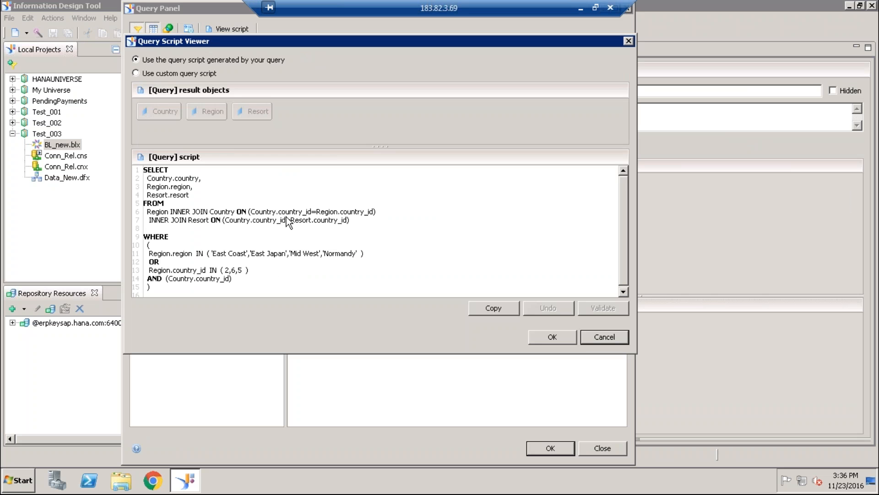
left_click_drag(214, 253, 356, 251)
left_click(422, 261)
left_click(570, 337)
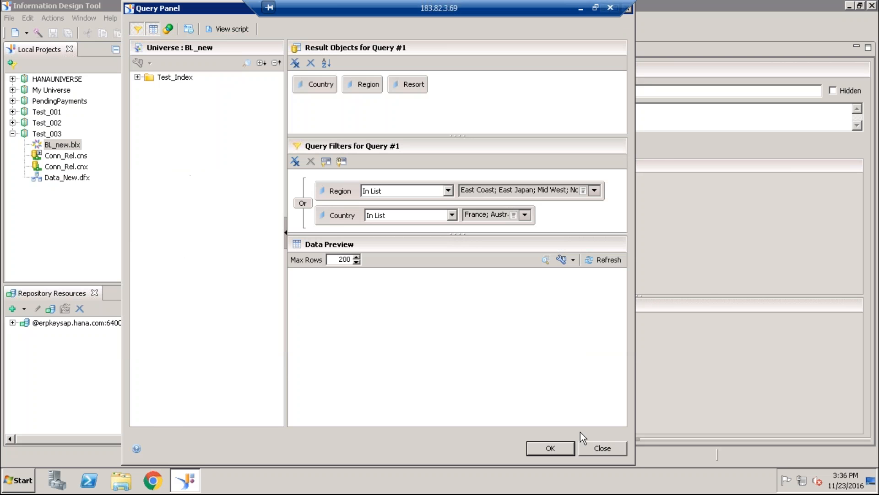
left_click(551, 448)
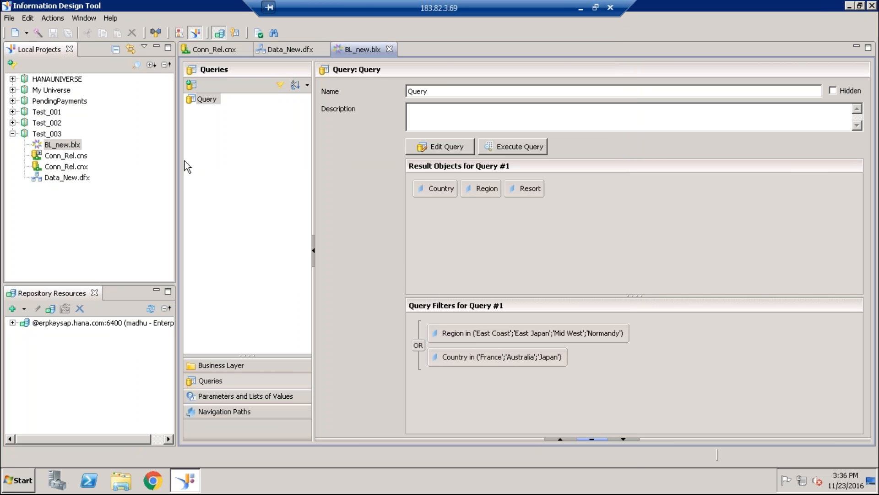
- Delete the saved query named Query from the business layer
right_click(205, 98)
left_click(221, 179)
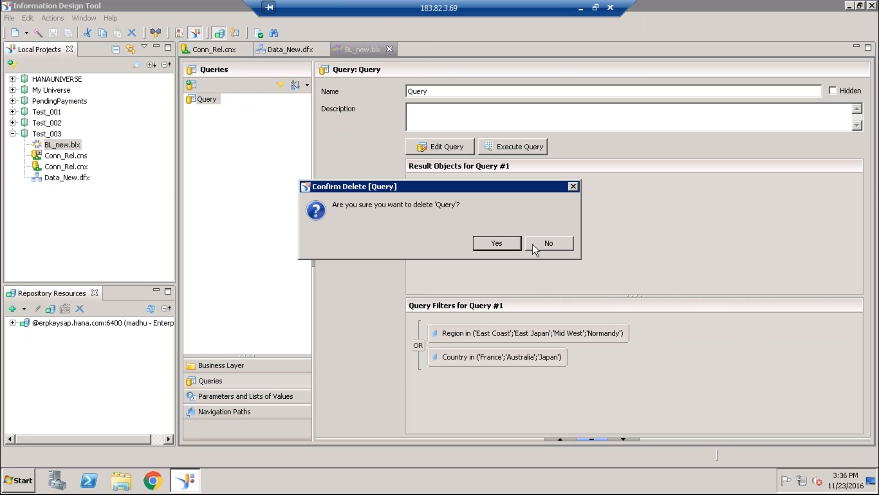
left_click(488, 242)
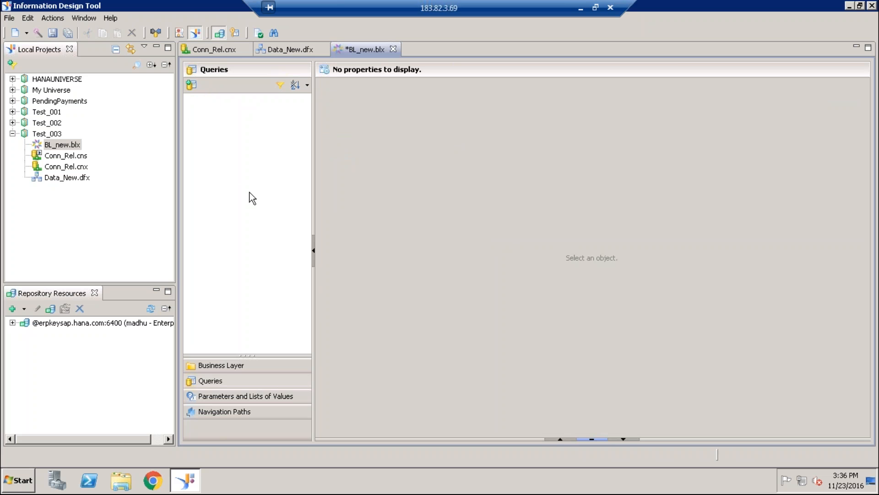
- Clear the WHERE expression of the Country dimension's foreign key
left_click(209, 366)
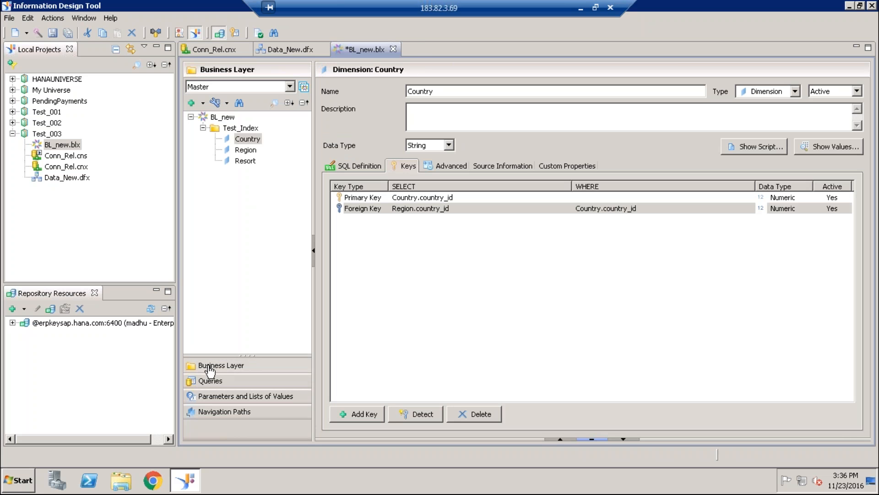
left_click(615, 211)
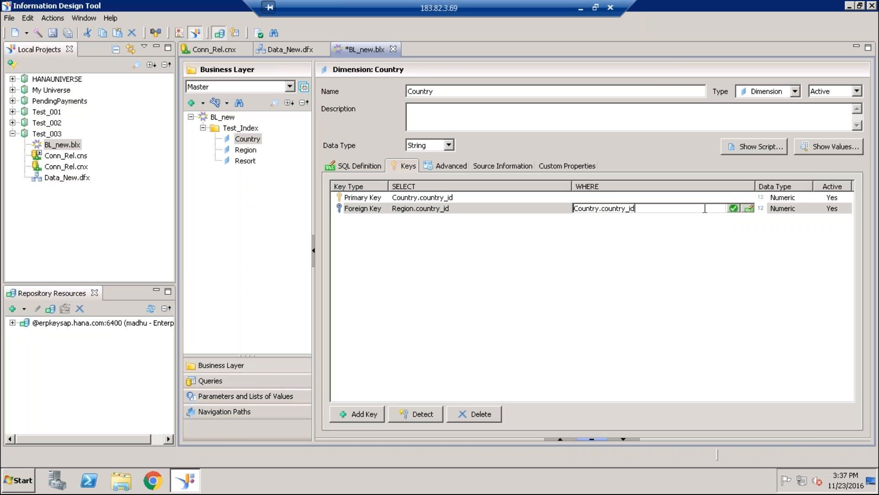
key("BackSpace")
key("BackSpace")
key("BackSpace")
key("BackSpace")
key("BackSpace")
key("BackSpace")
key("BackSpace")
key("BackSpace")
key("BackSpace")
key("BackSpace")
key("BackSpace")
key("BackSpace")
key("BackSpace")
key("BackSpace")
key("BackSpace")
key("BackSpace")
key("BackSpace")
key("BackSpace")
left_click(651, 260)
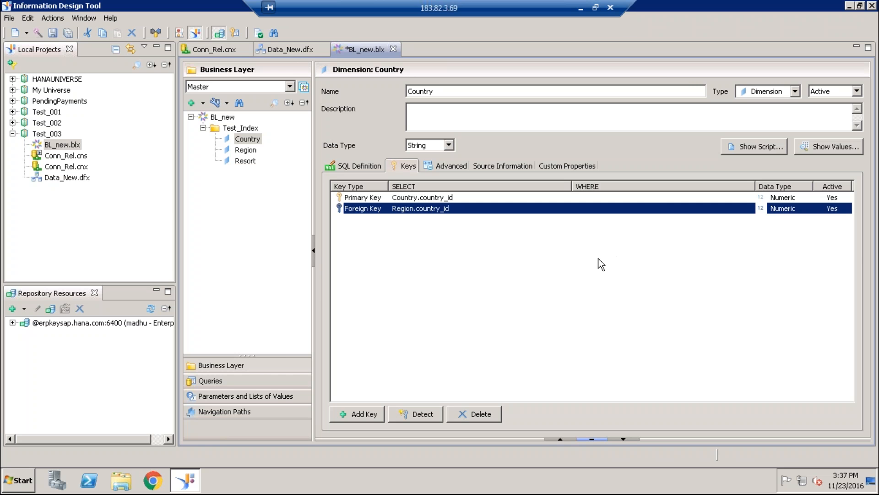
- Run automatic key detection on the Country dimension
left_click(434, 209)
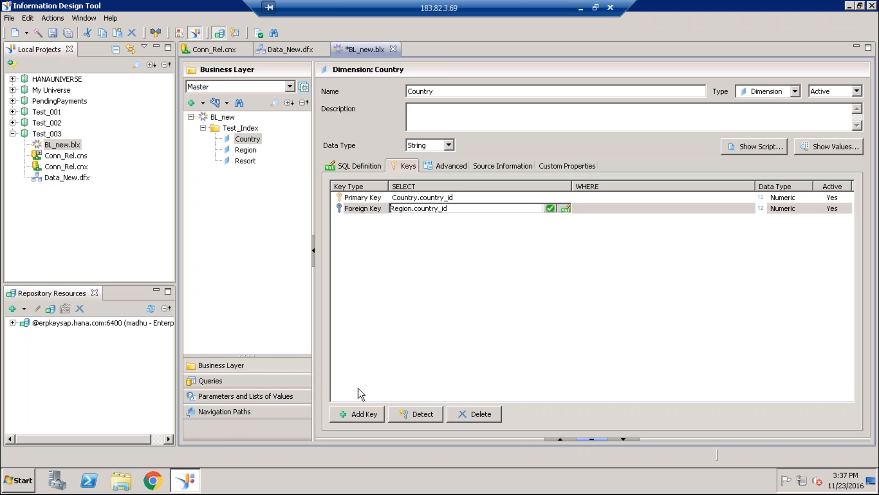
left_click(409, 415)
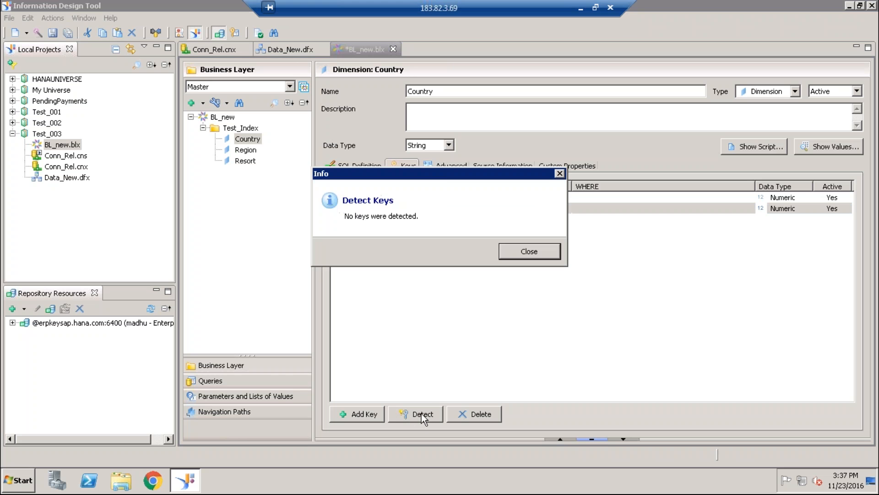
left_click(528, 252)
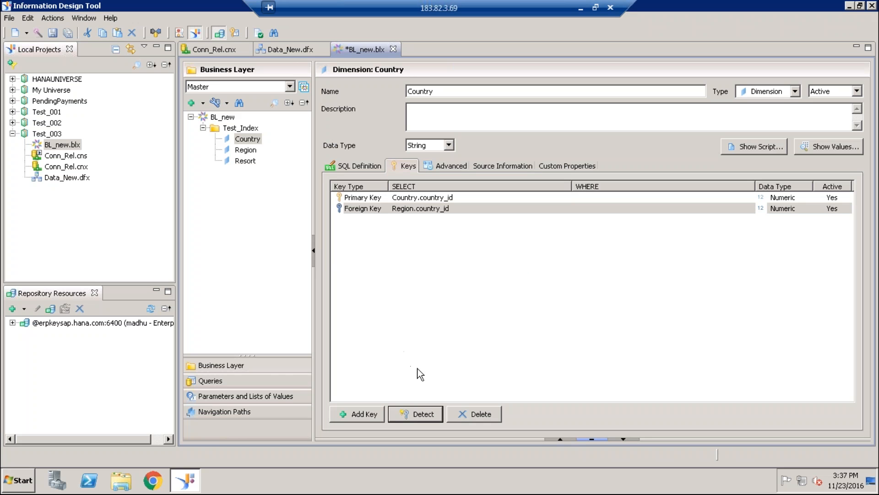
- Add a foreign key with the expression Resort.country_id to the Country dimension and make it inactive
left_click(377, 414)
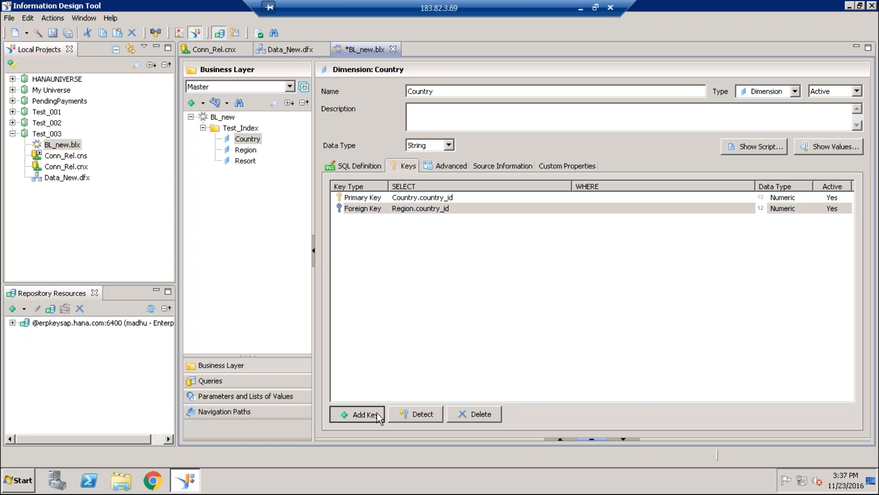
left_click(414, 221)
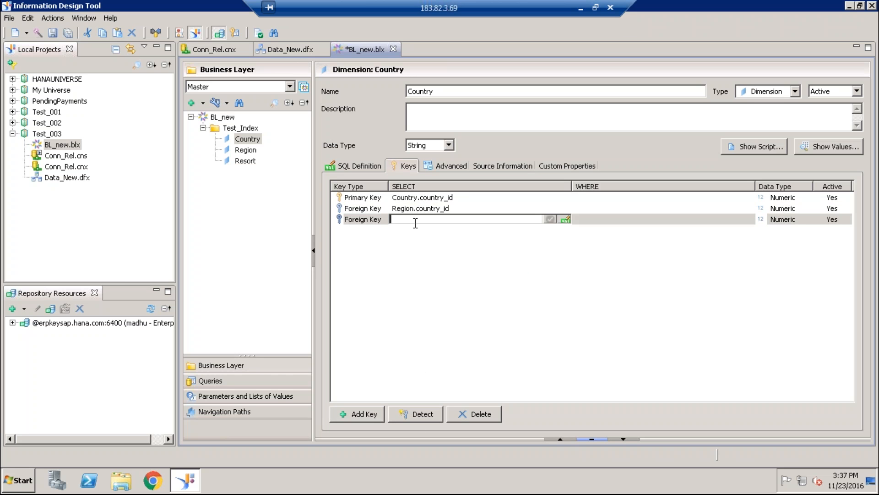
left_click(565, 218)
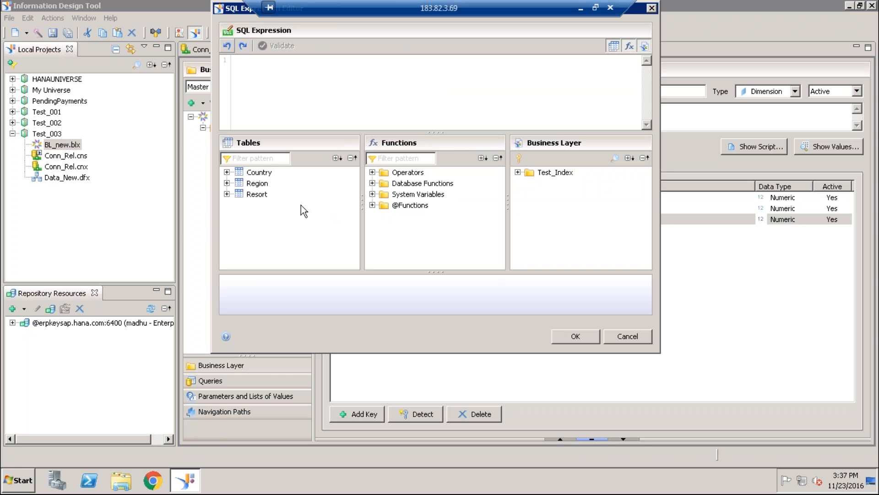
left_click(226, 194)
double_click(270, 228)
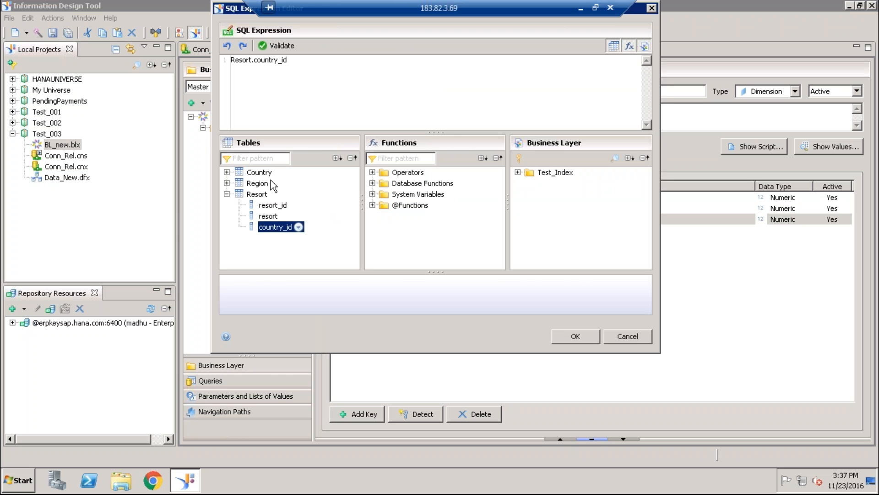
left_click(576, 336)
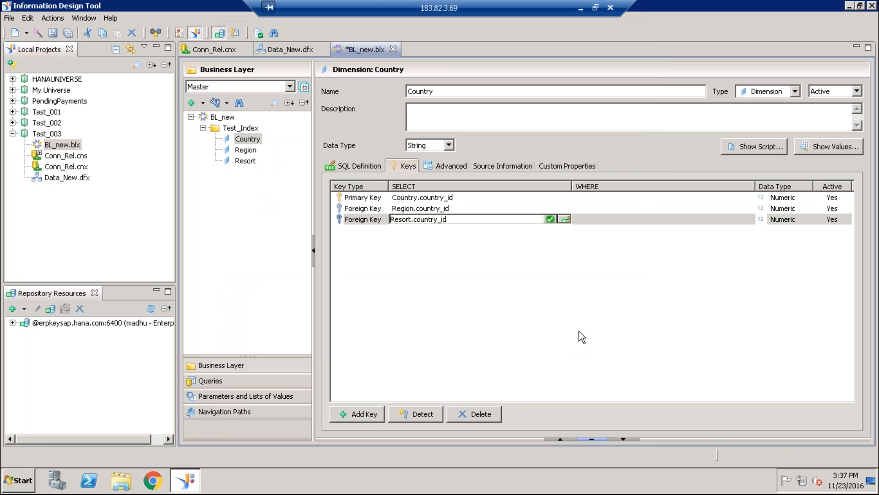
left_click(505, 297)
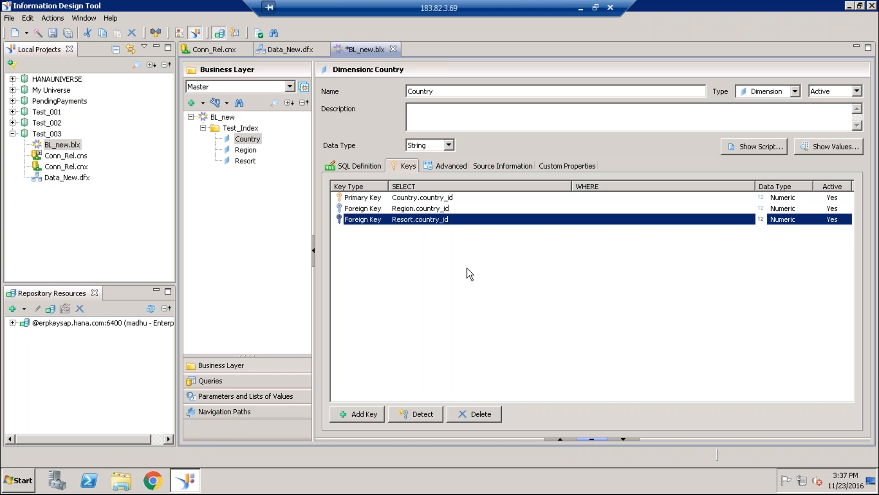
left_click(837, 220)
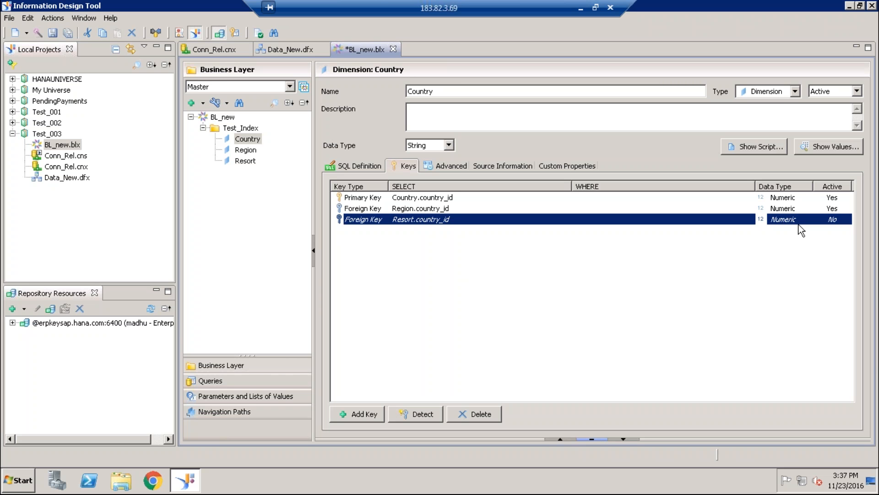
- Revalidate the Region.country_id foreign key, keep its expression and save the business layer's key changes
left_click(412, 209)
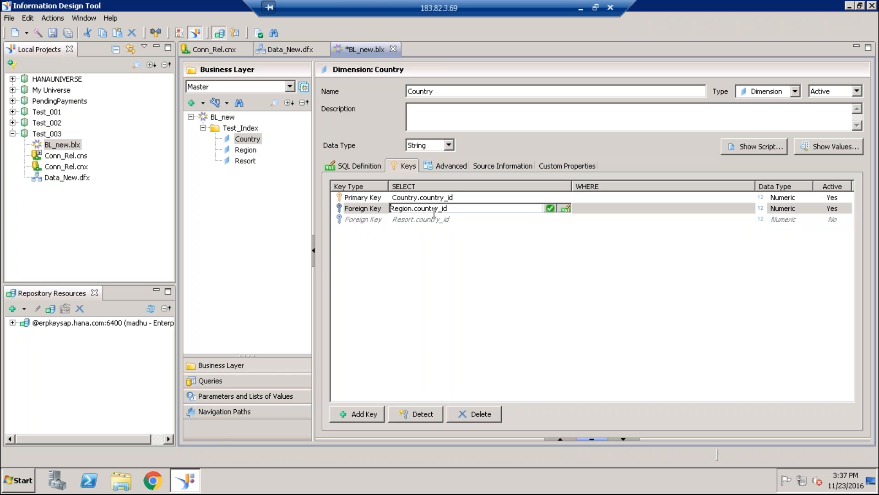
left_click(550, 208)
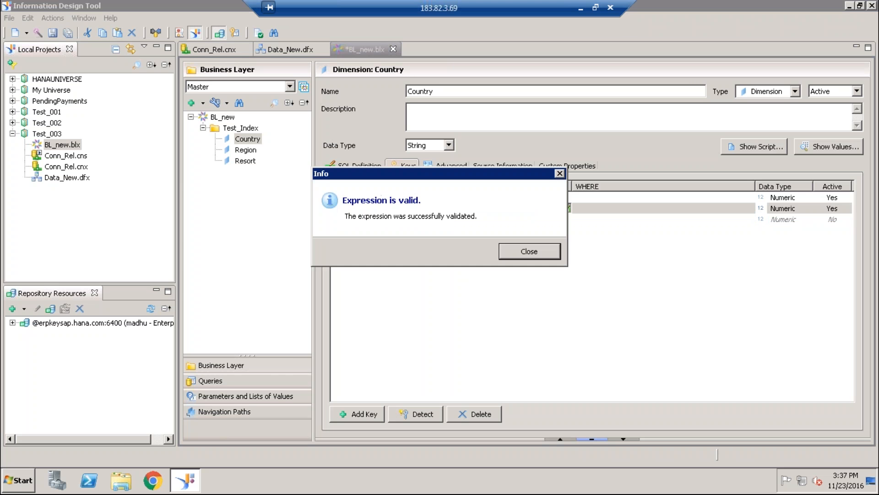
left_click(540, 251)
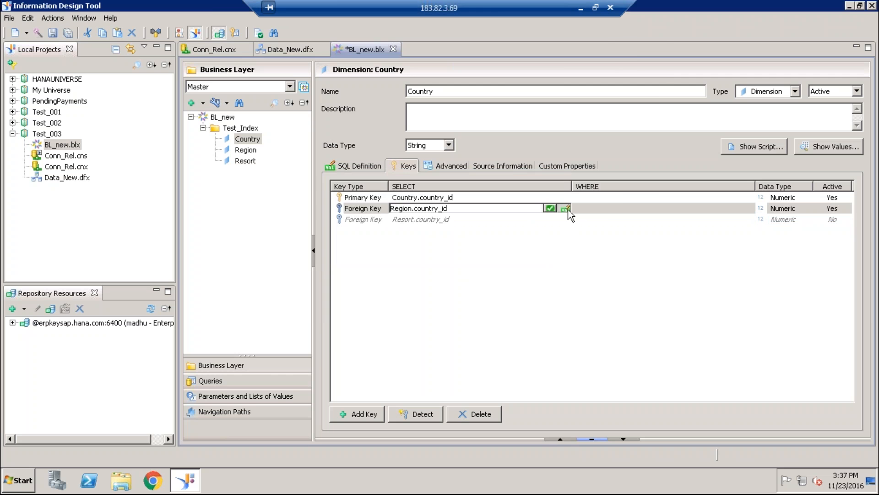
left_click(566, 209)
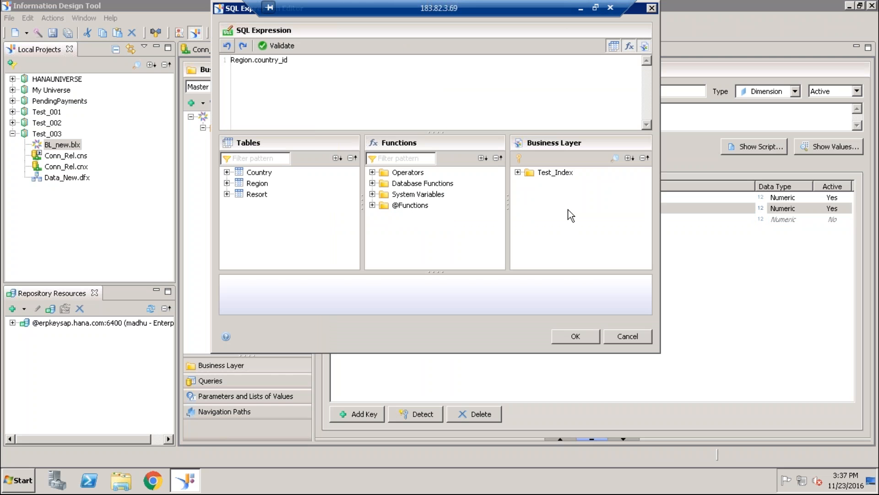
left_click(575, 336)
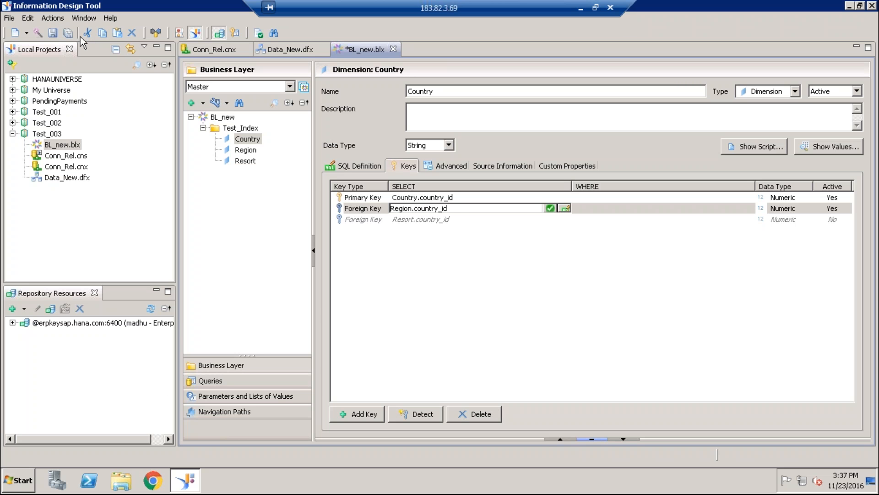
left_click(69, 34)
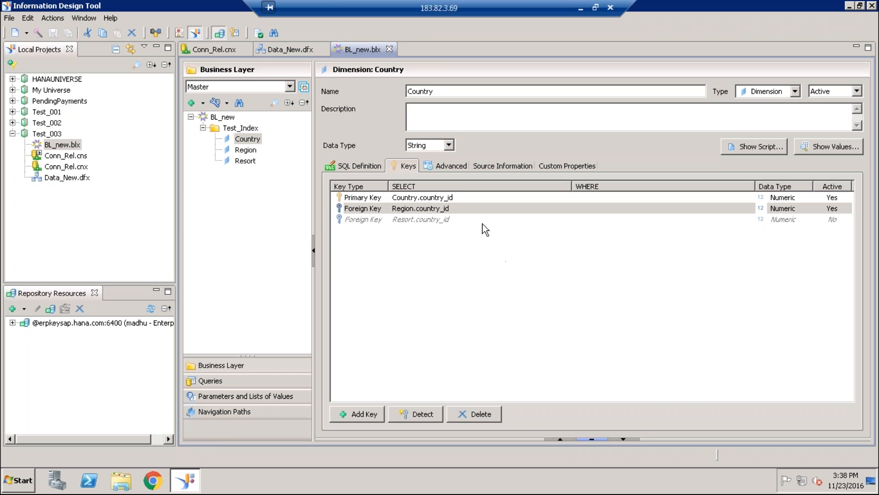
left_click(368, 343)
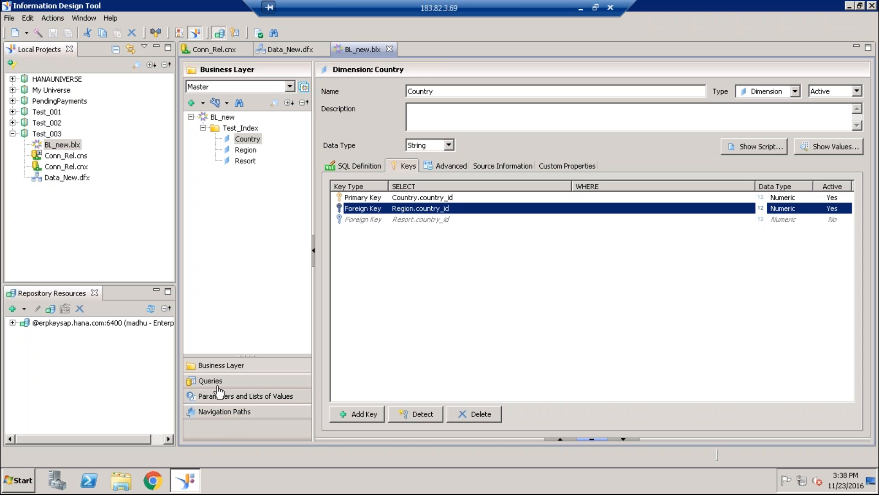
- Create a query in the business layer with Country and Region from Test_Index as result objects
left_click(211, 383)
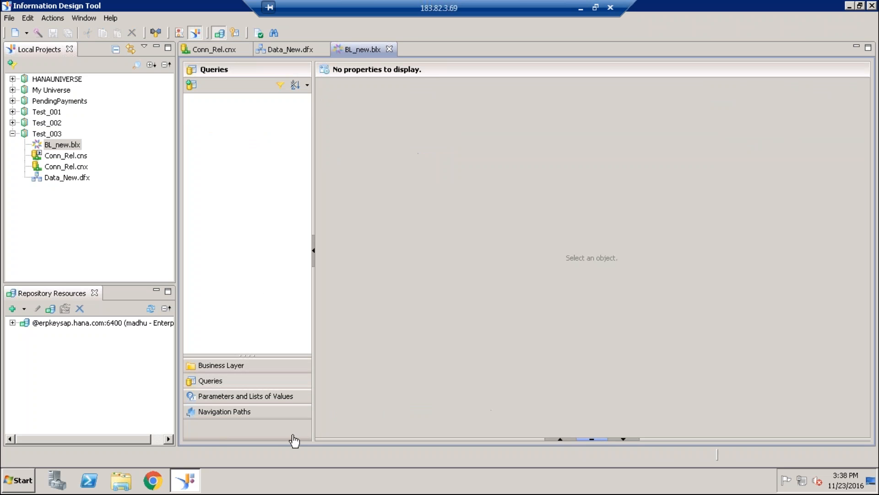
left_click(191, 85)
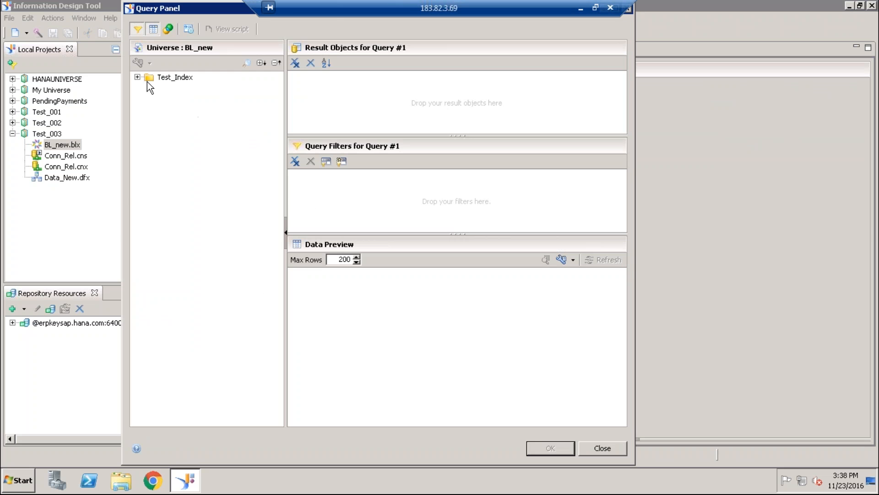
left_click(137, 77)
double_click(182, 87)
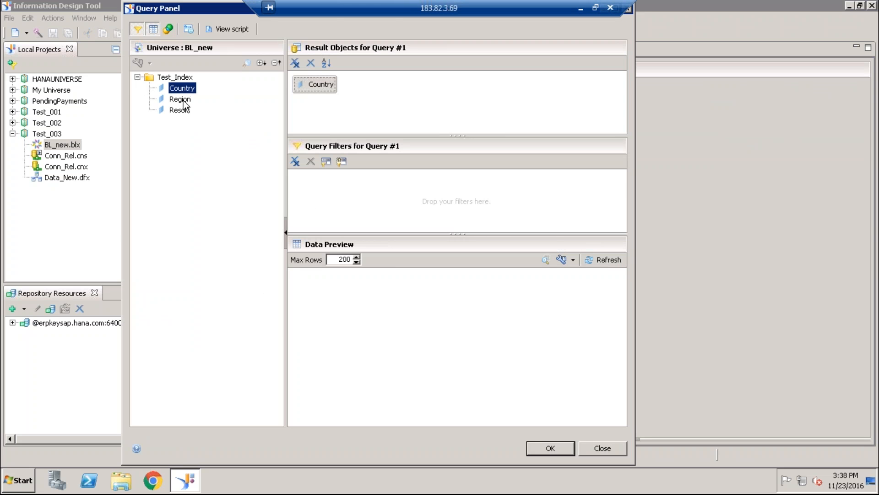
double_click(180, 99)
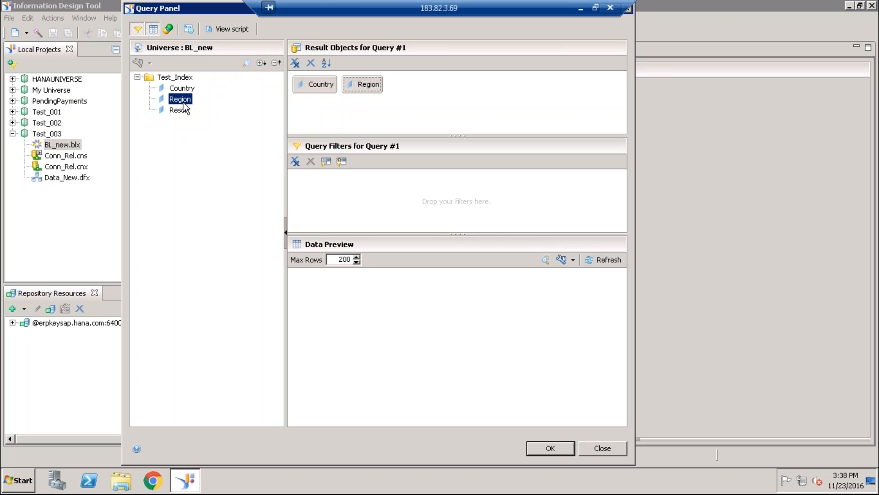
- Add a query filter on Region, Equal to Bavaria, picking the value from the list of values
left_click_drag(185, 99, 366, 192)
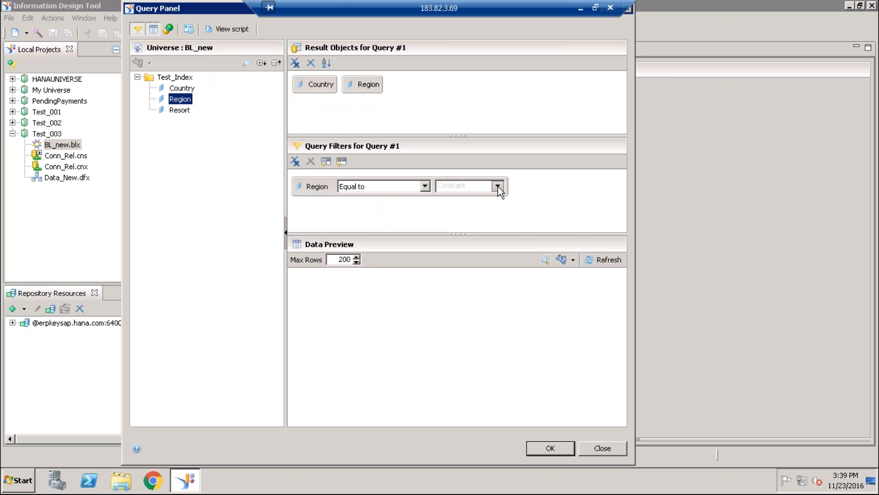
left_click(498, 186)
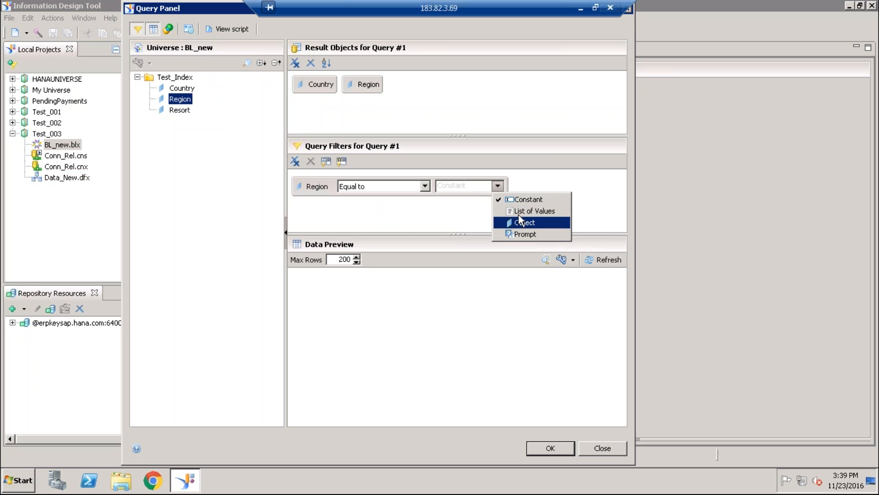
left_click(519, 213)
left_click(100, 106)
left_click(606, 368)
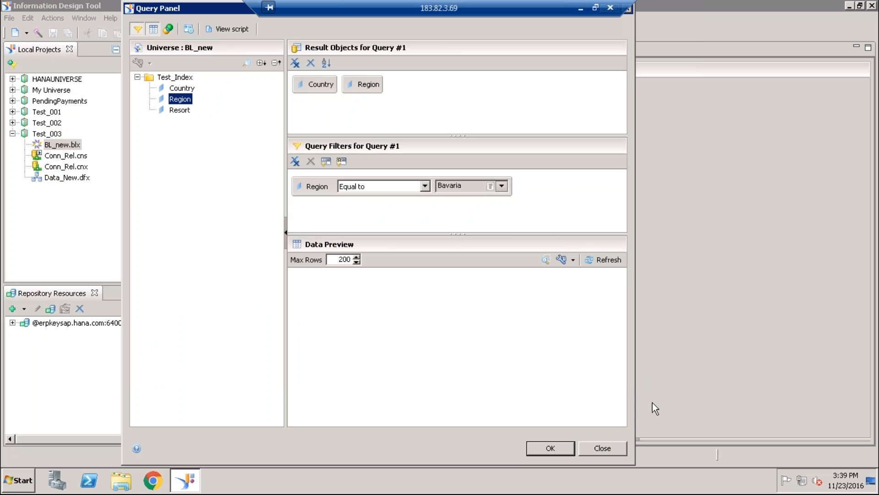
- Examine how the Region filter appears in the WHERE clause of the generated query script
left_click(232, 29)
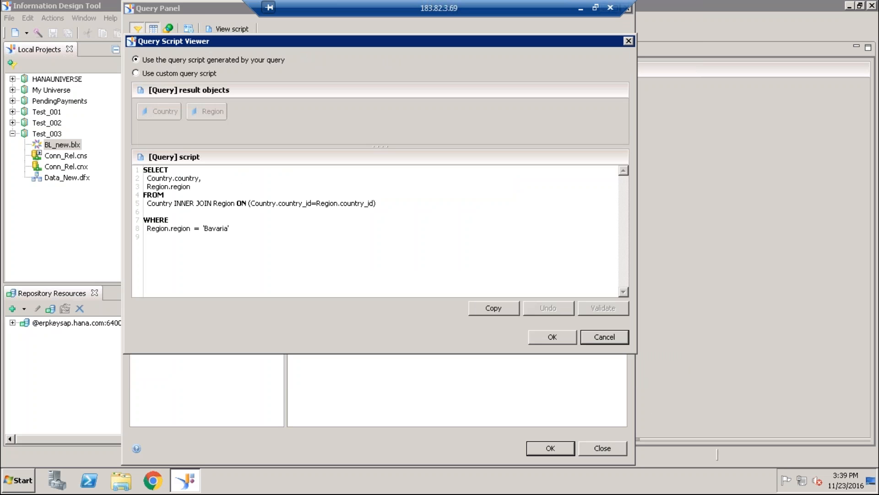
triple_click(215, 232)
left_click(292, 267)
left_click(568, 337)
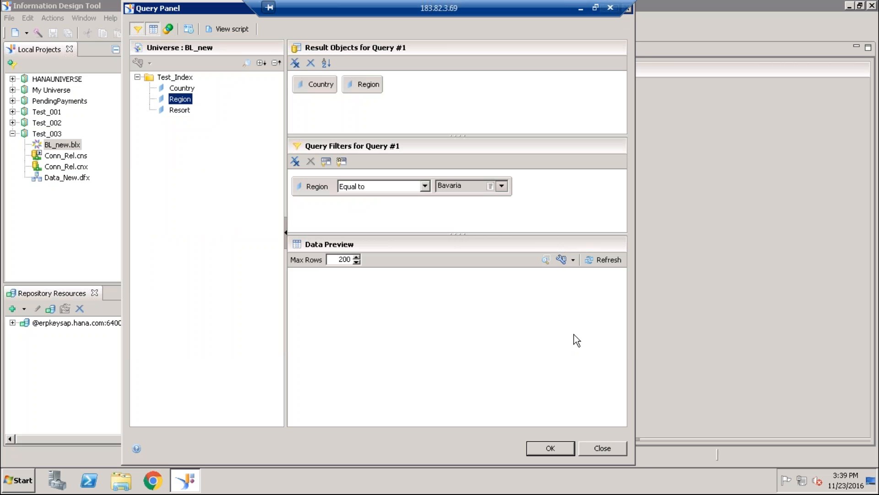
- Accept the new query and save the business layer, reopening the query to review its filter without editing it
left_click(559, 447)
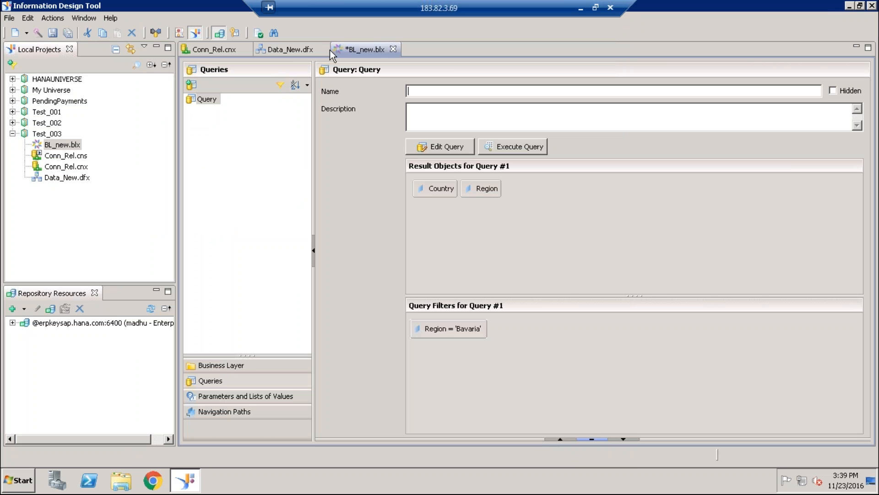
left_click(66, 34)
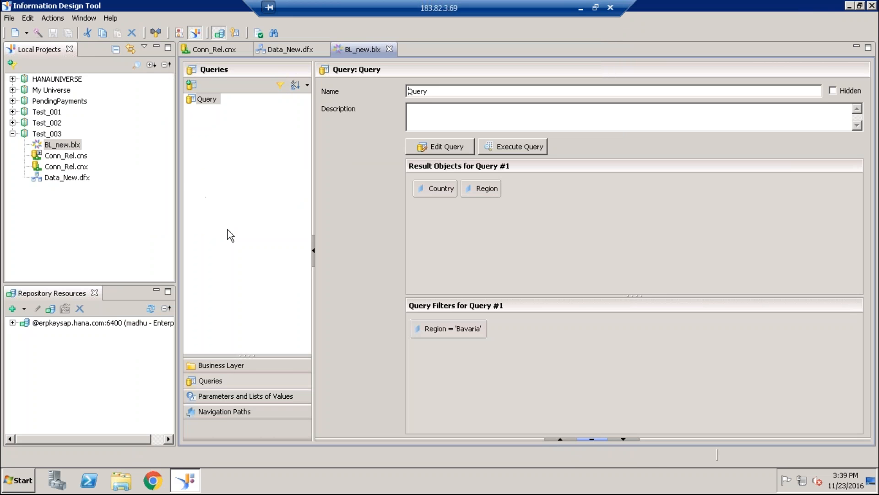
left_click(434, 147)
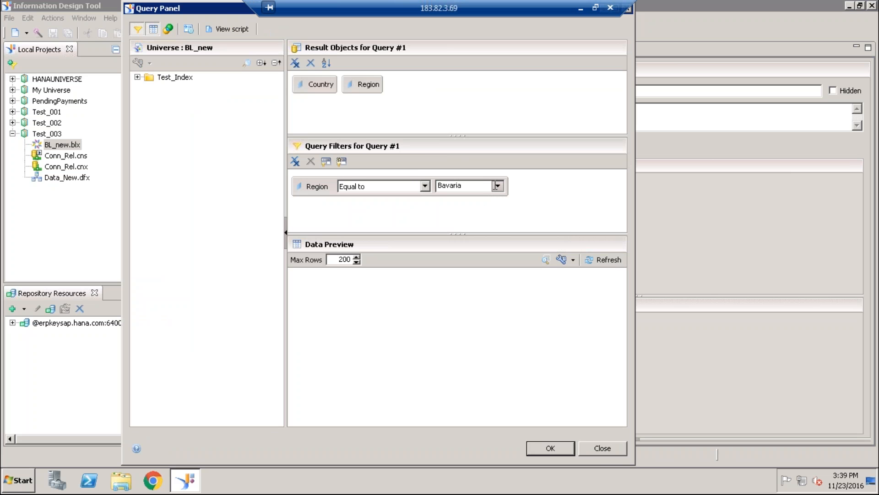
left_click(550, 448)
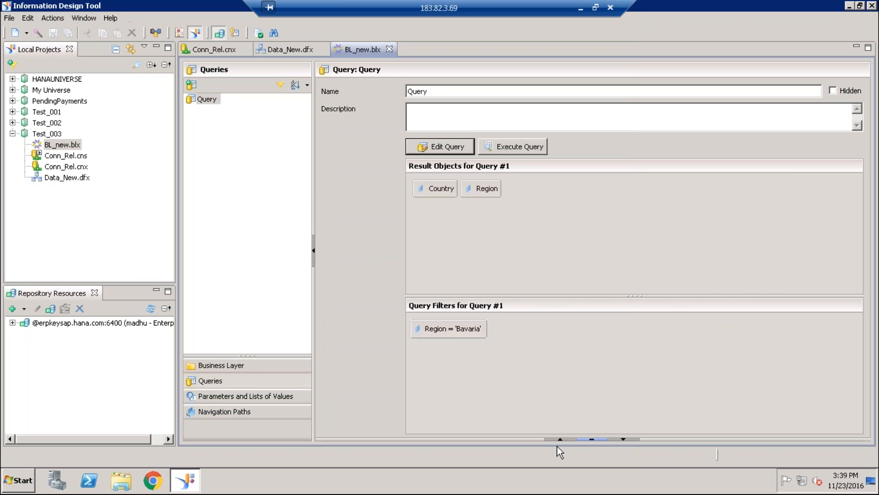
- Delete the inactive Resort.country_id foreign key from the Country dimension
left_click(231, 365)
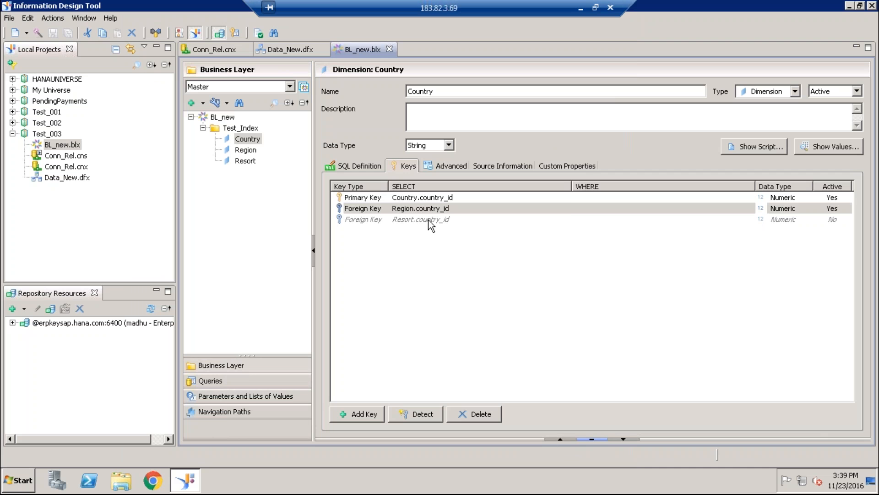
left_click(396, 223)
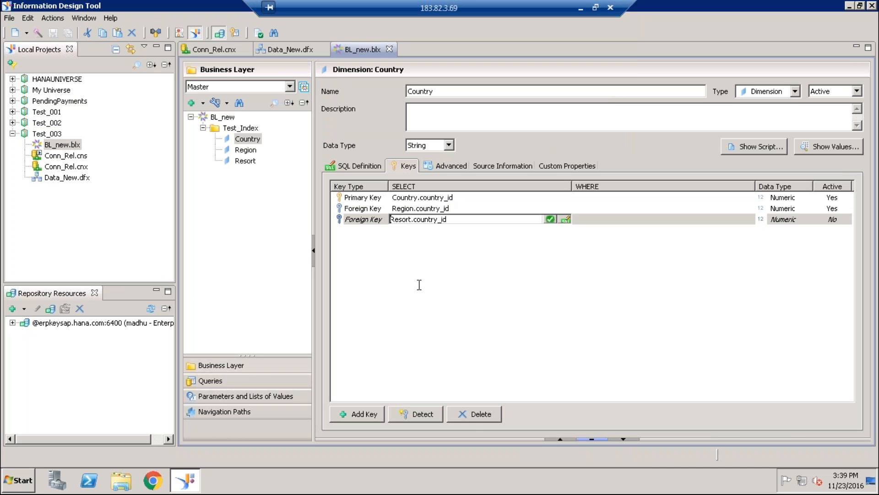
left_click(367, 221)
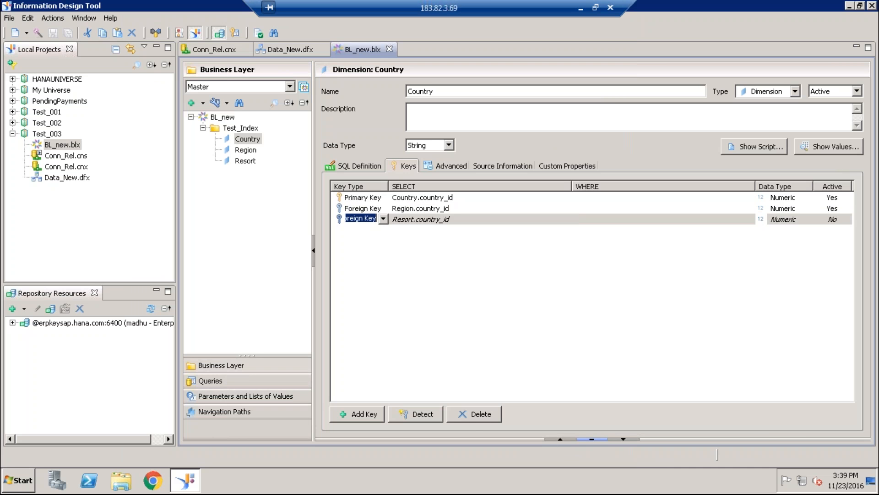
left_click(473, 417)
left_click(495, 244)
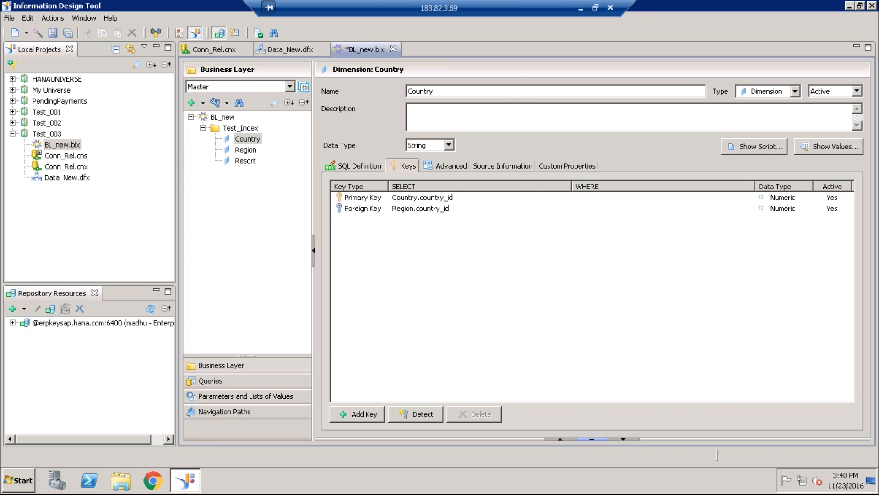
- Review the Country dimension's query script and save the business layer
left_click(766, 149)
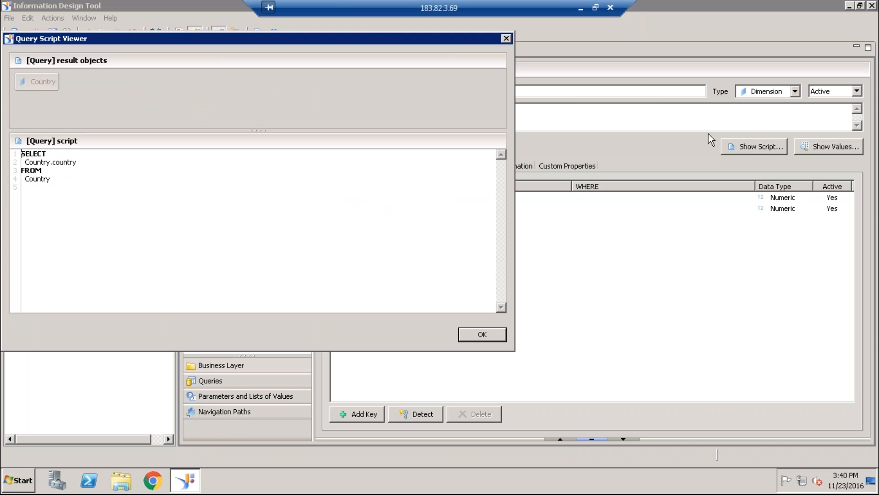
left_click(478, 332)
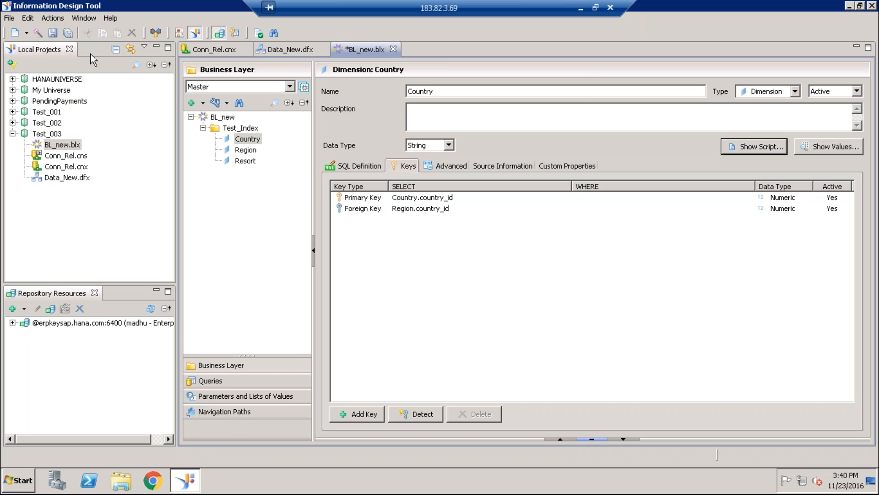
left_click(72, 34)
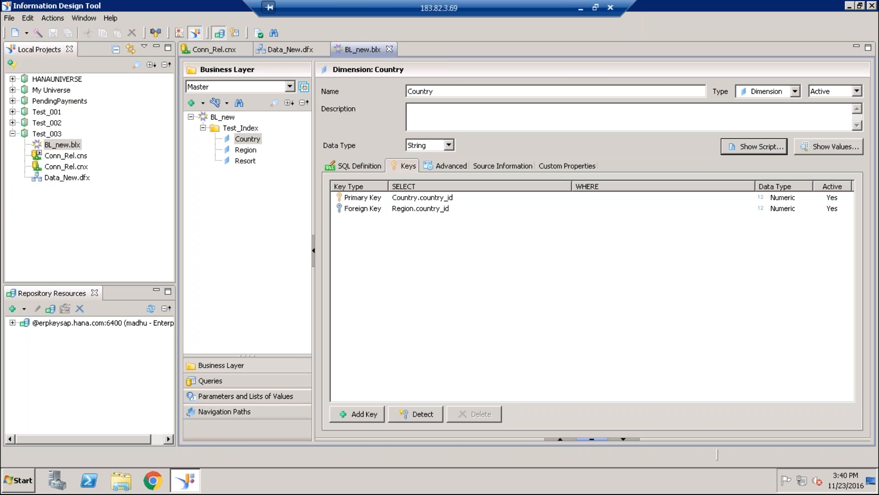
- Rename the saved query as Index Query
left_click(210, 381)
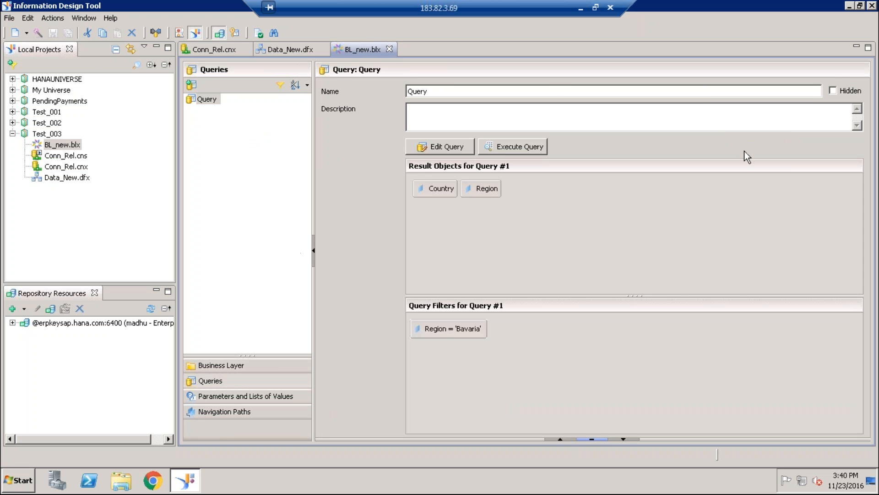
left_click_drag(557, 91, 390, 95)
key("BackSpace")
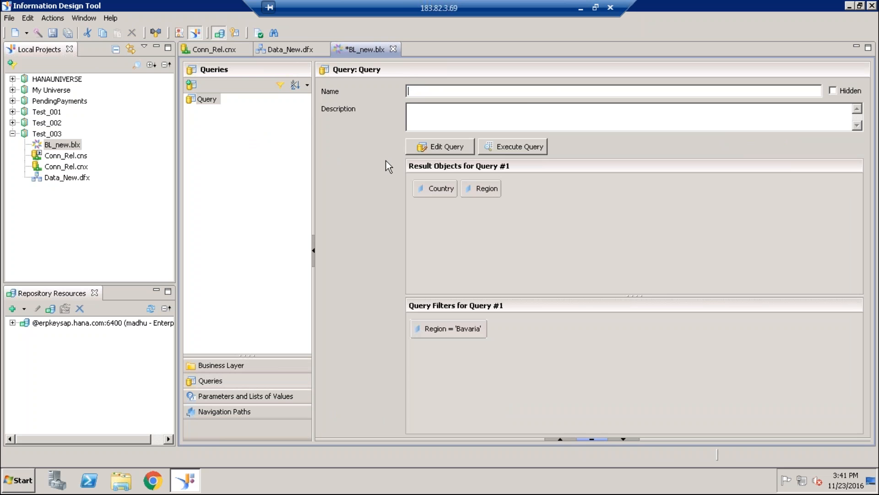
type("Index Query")
left_click(255, 166)
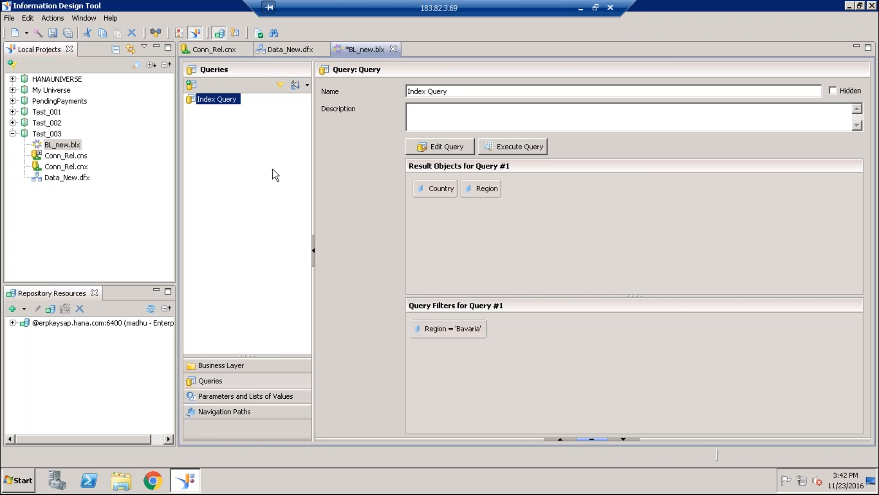
- Change the query's Region filter to In List and add East Japan to Bavaria from the list of values
left_click(452, 143)
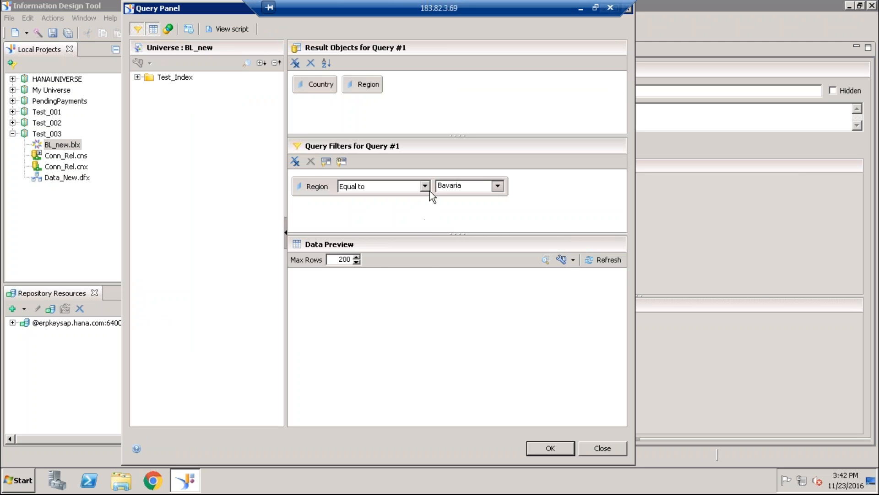
left_click(425, 186)
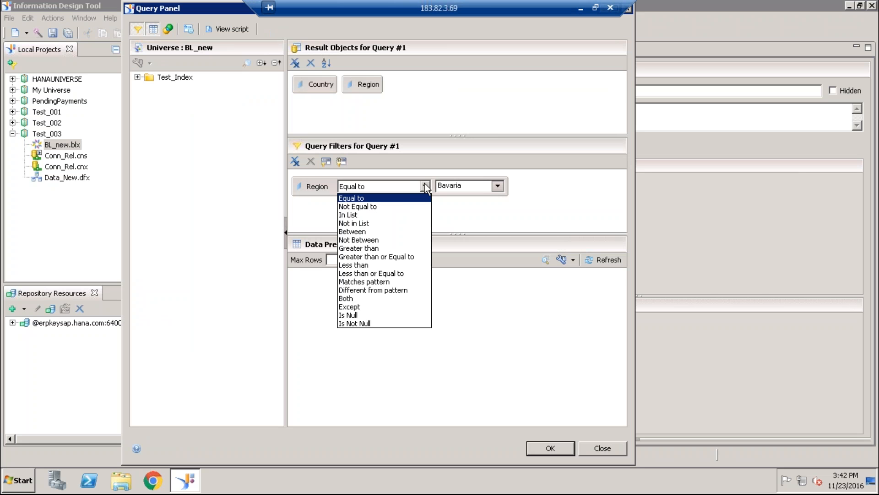
left_click(357, 215)
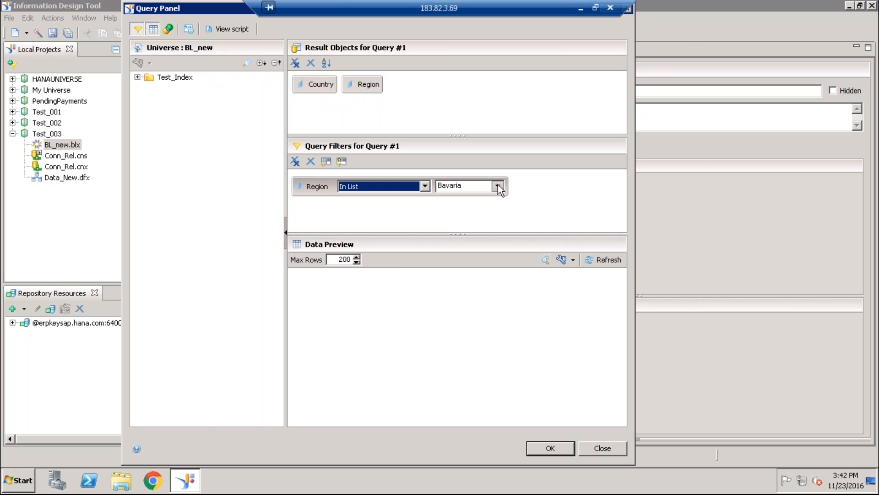
left_click(497, 185)
left_click(533, 211)
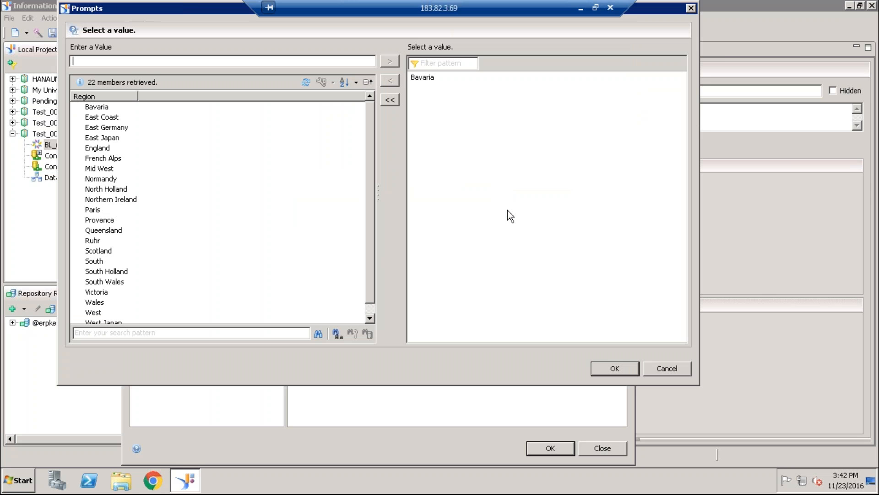
double_click(123, 138)
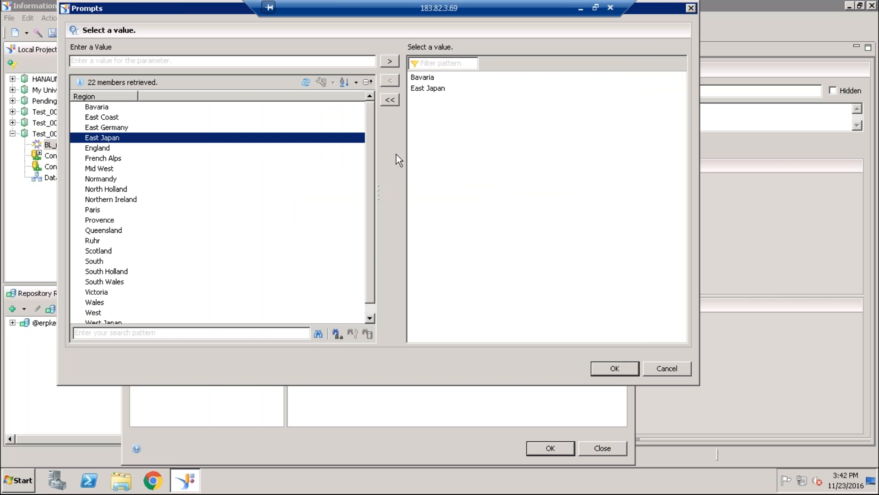
left_click(612, 369)
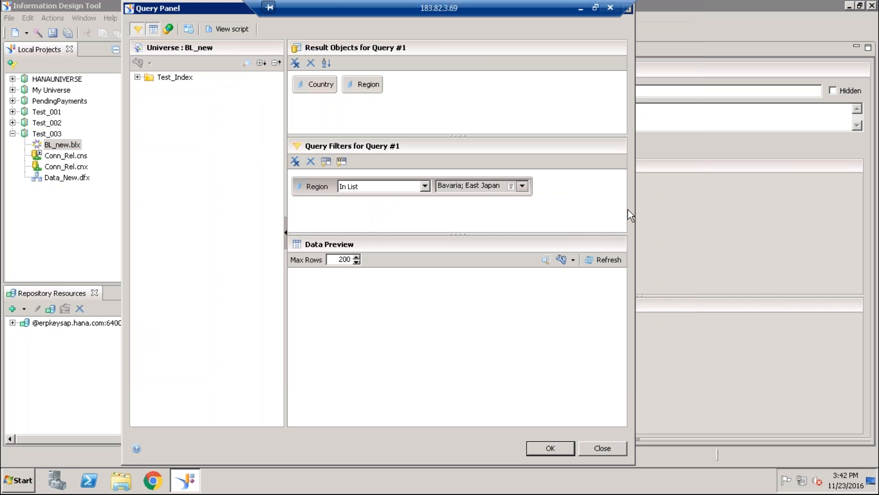
- Examine how the Bavaria and East Japan values appear in the WHERE clause of the query script
left_click(226, 30)
double_click(223, 228)
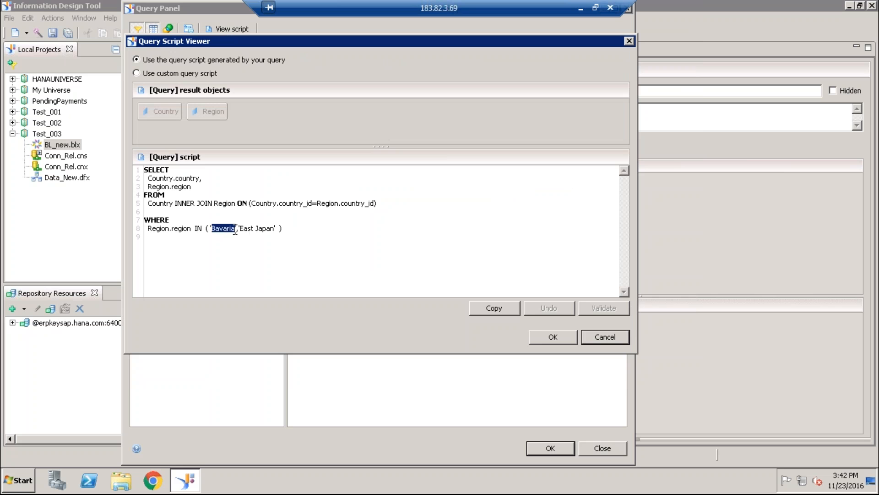
double_click(248, 228)
left_click(553, 337)
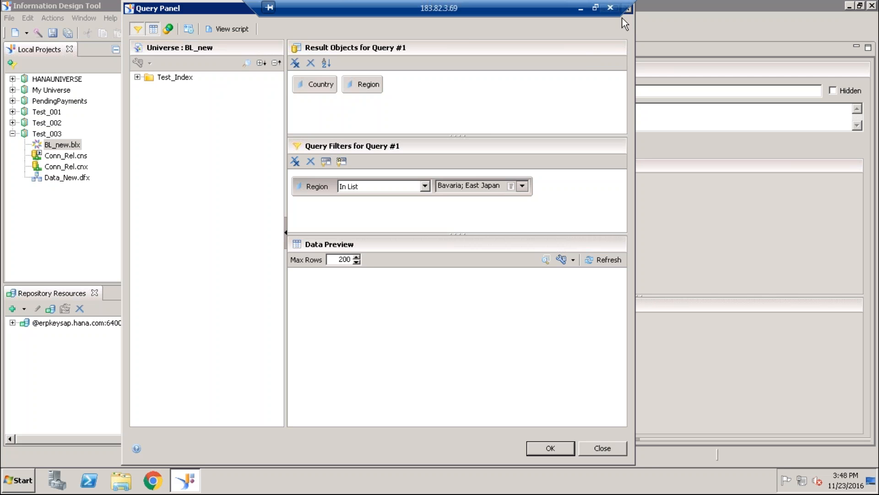
- Accept the edited Index Query and save the business layer
left_click(551, 449)
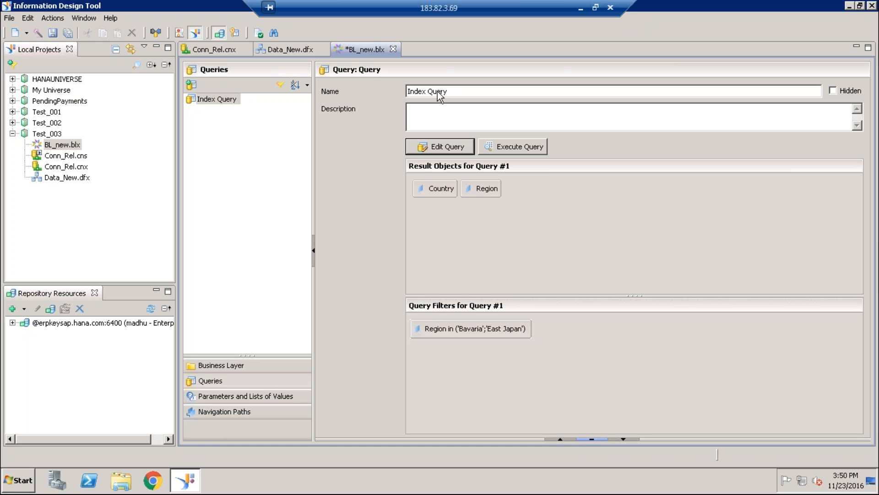
left_click(67, 33)
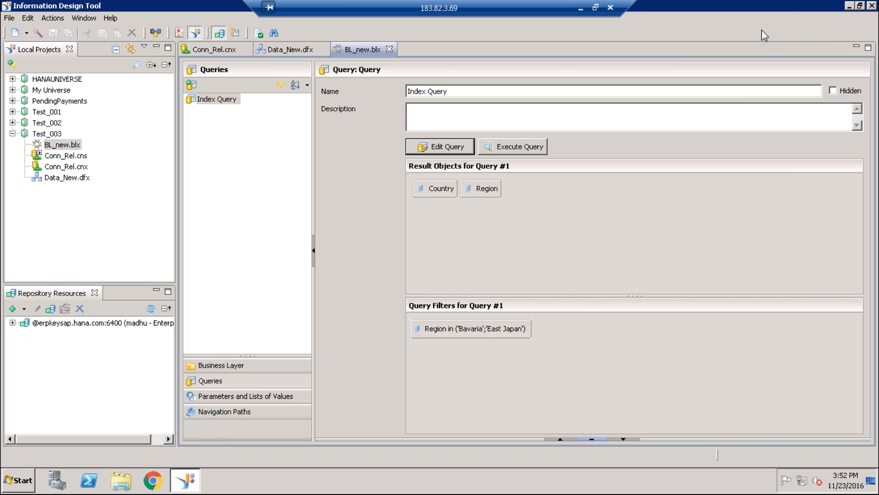
left_click(752, 200)
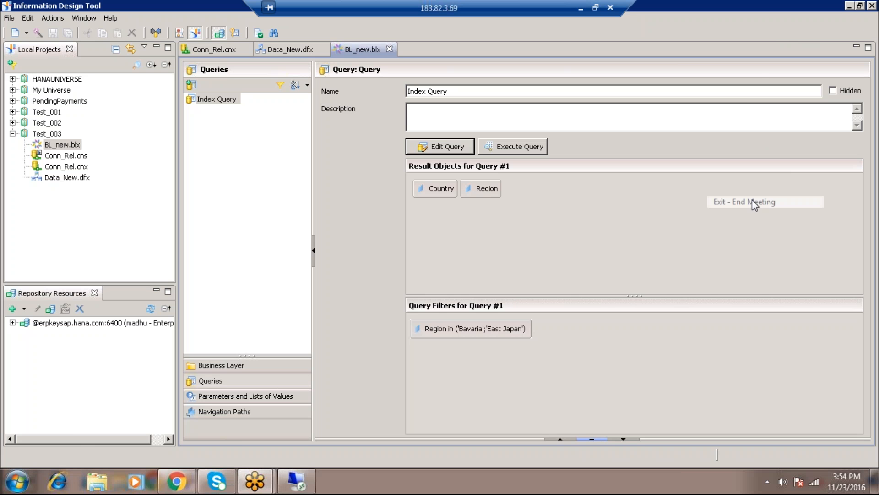